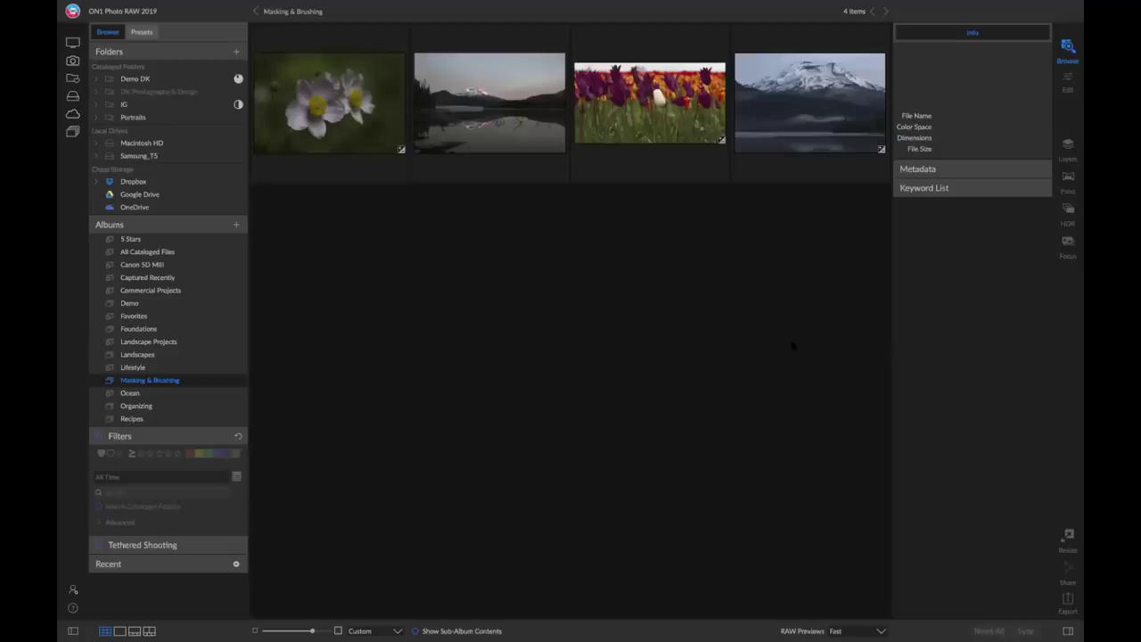
Open the flower photo IMG_0238.CR2 from the Masking & Brushing album for editing.
left_click(365, 119)
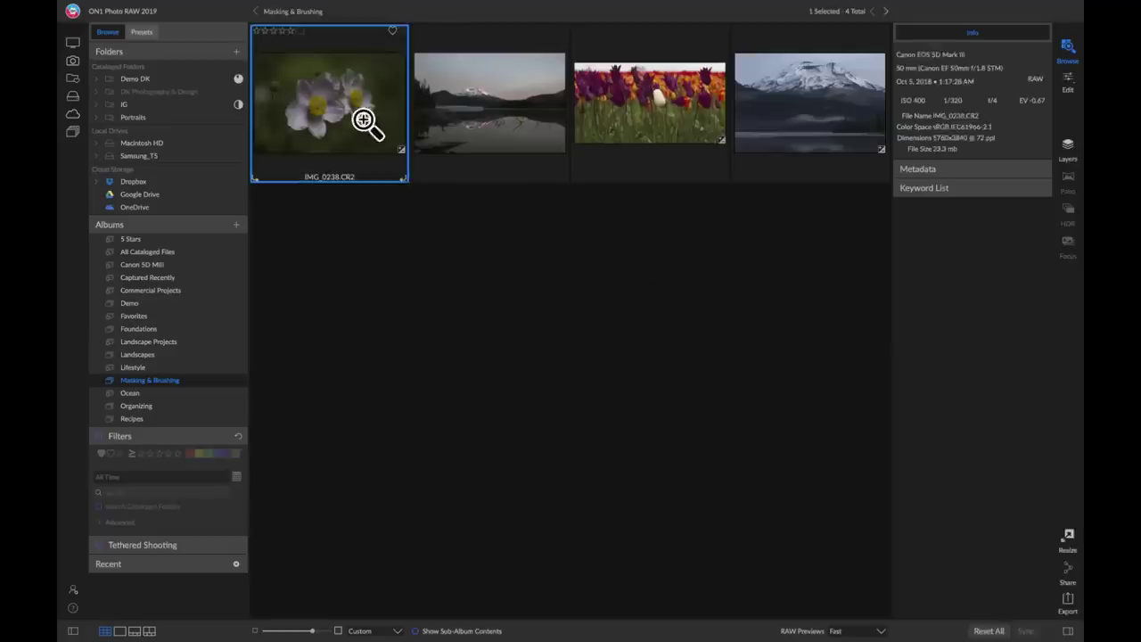
double_click(364, 120)
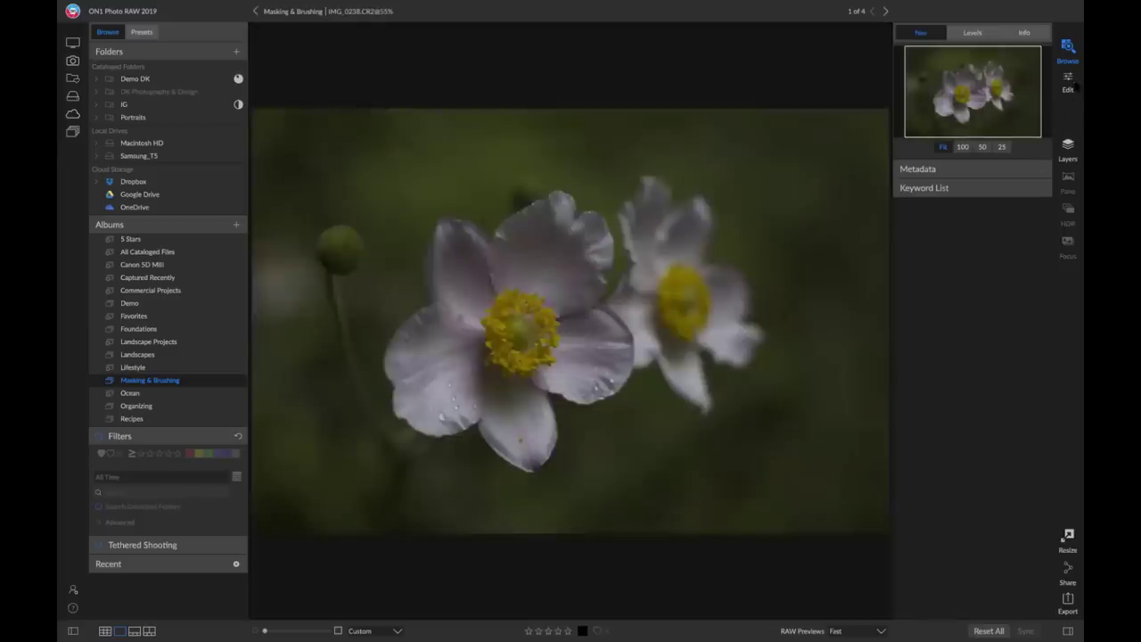
left_click(1068, 80)
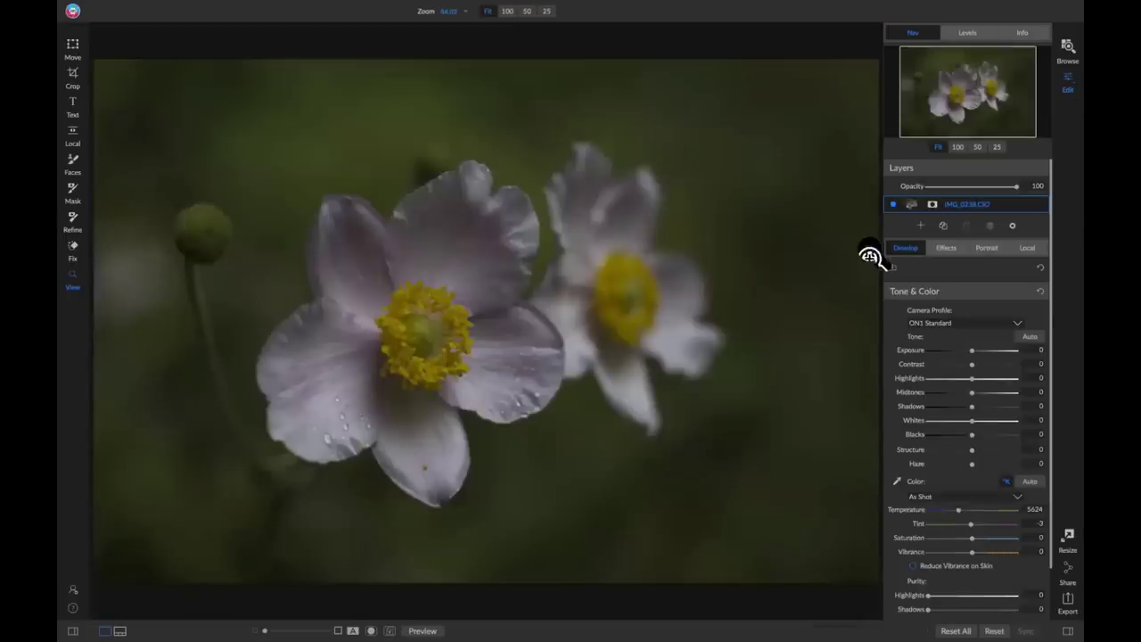
Toggle the edit preview off and on, and apply automatic tone adjustment to the flower photo.
key("ctrl+p")
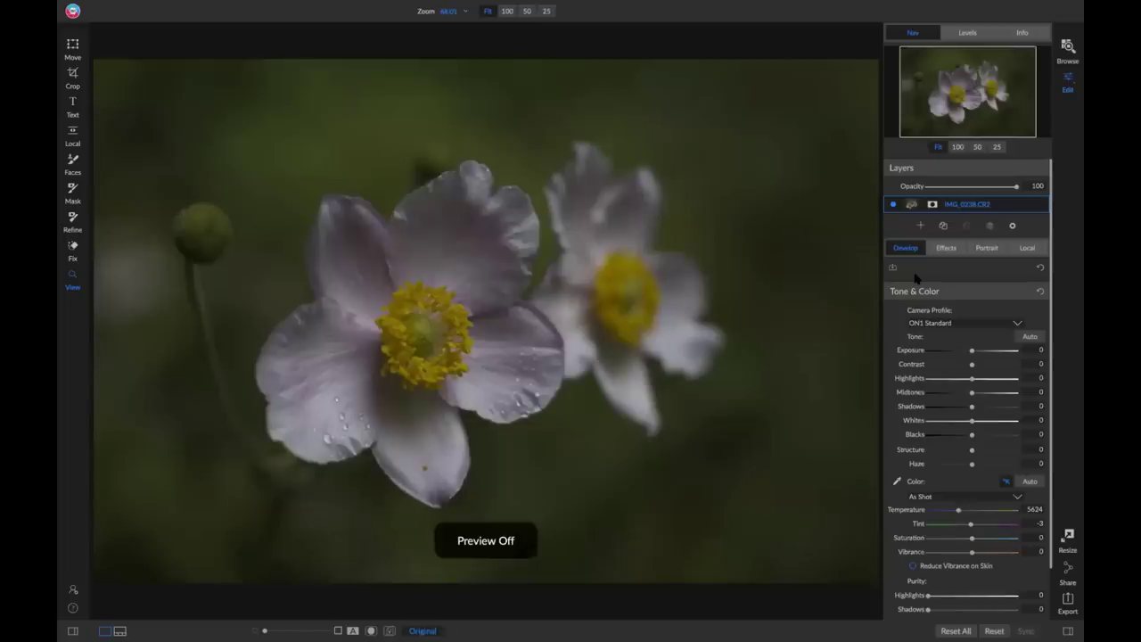
key("ctrl+p")
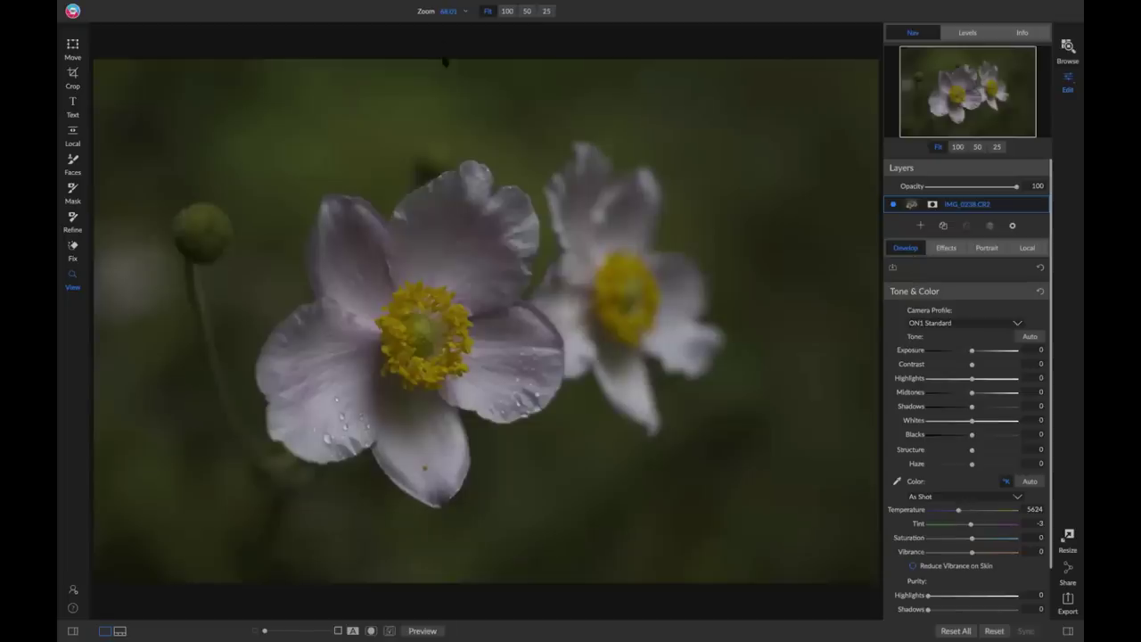
left_click(73, 79)
key("Escape")
left_click(1031, 337)
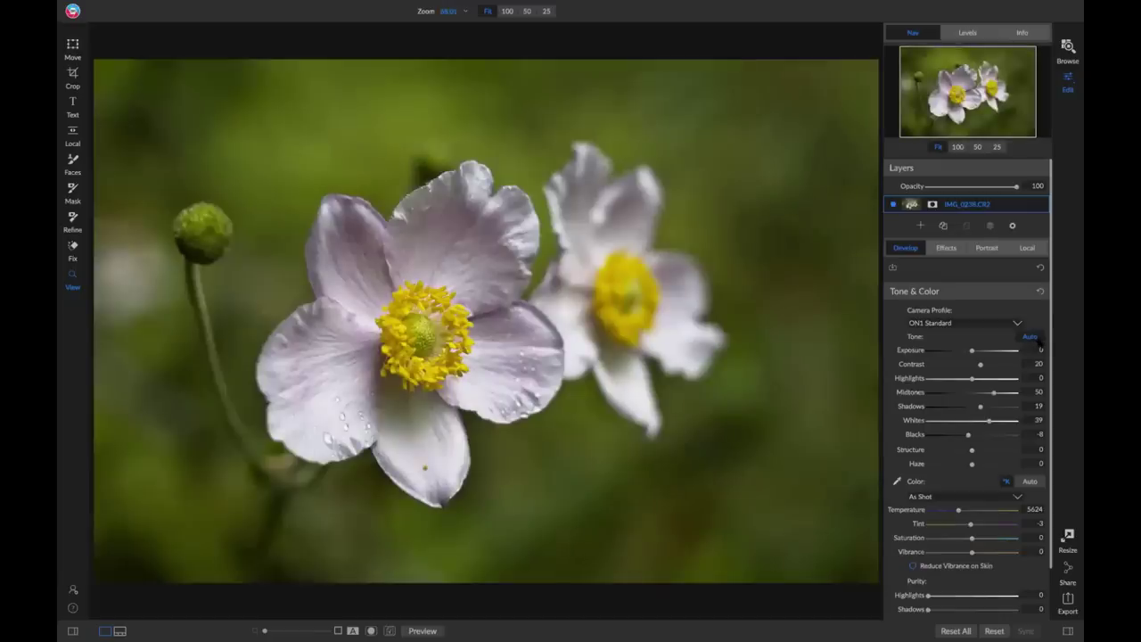
Add a Bleach Bypass effects filter to the flower photo.
left_click(947, 249)
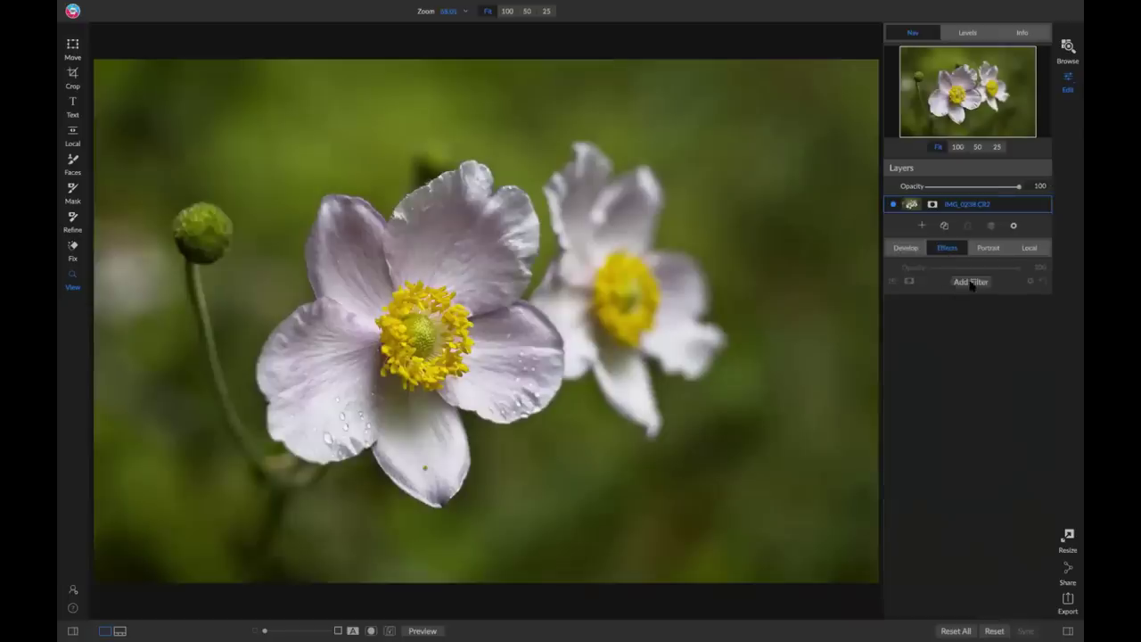
left_click(971, 282)
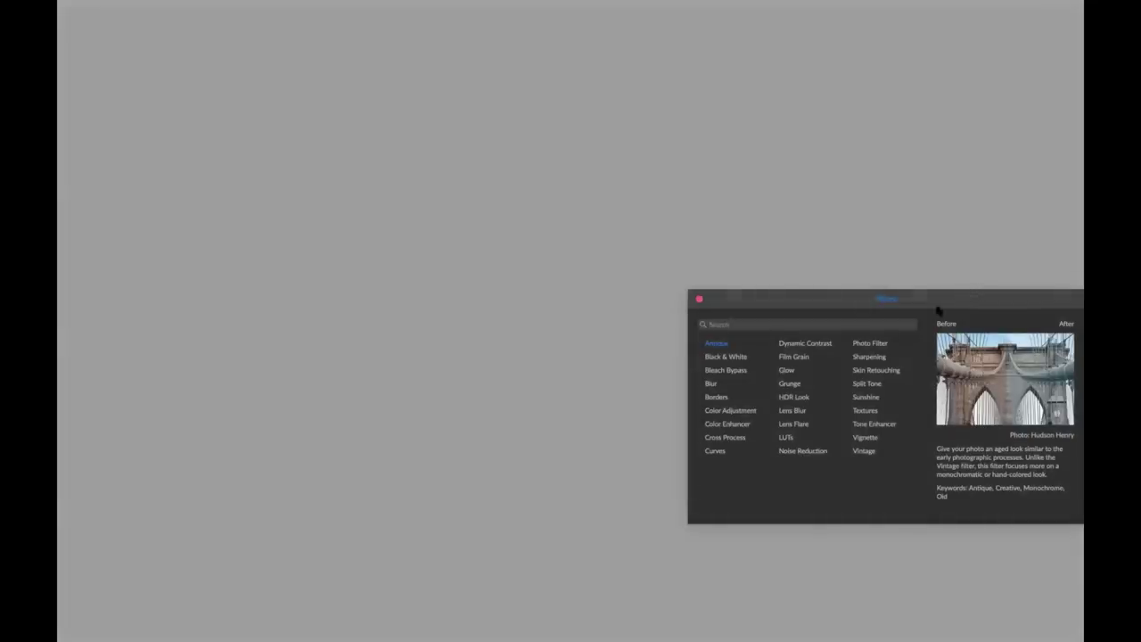
left_click(726, 370)
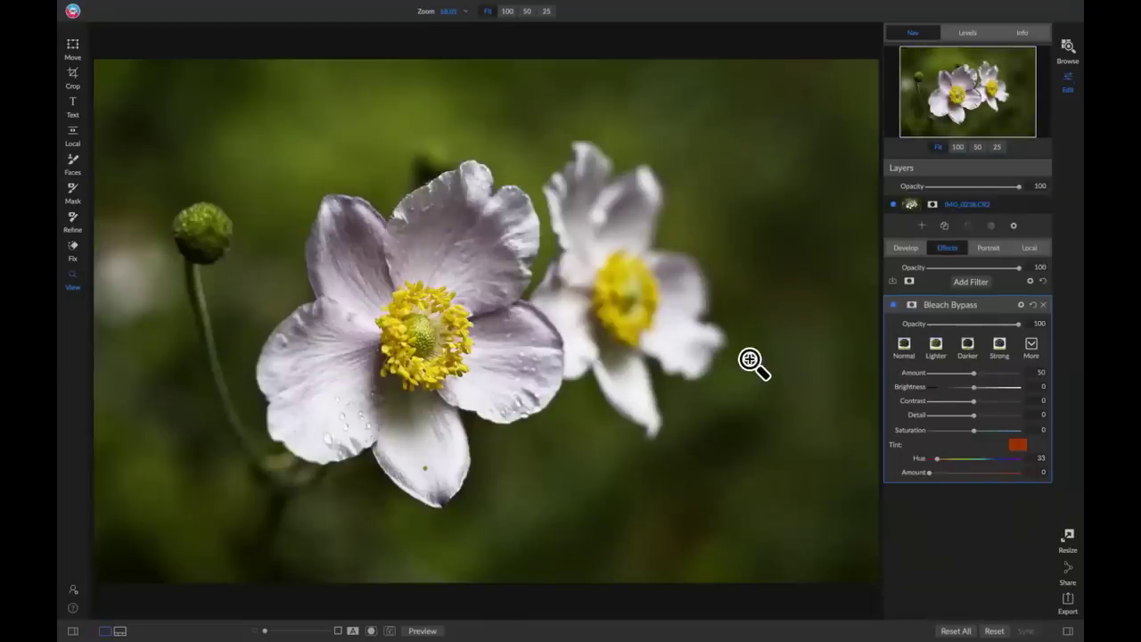
Open the Bleach Bypass filter's mask options, and view the mask before returning to the photo.
left_click(911, 306)
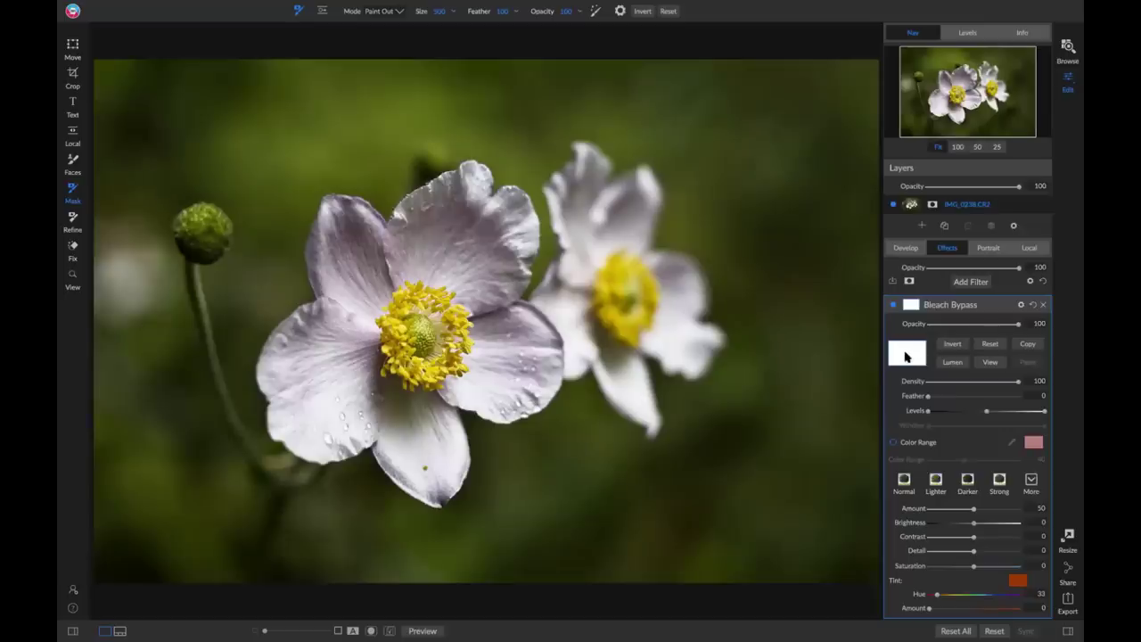
left_click(986, 363)
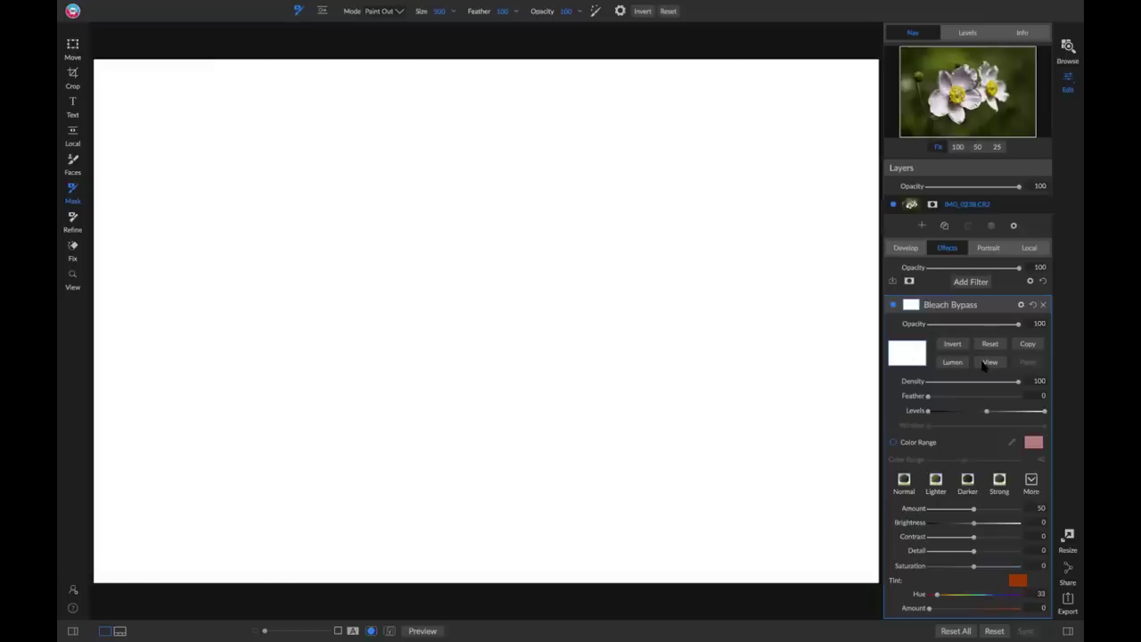
left_click(986, 363)
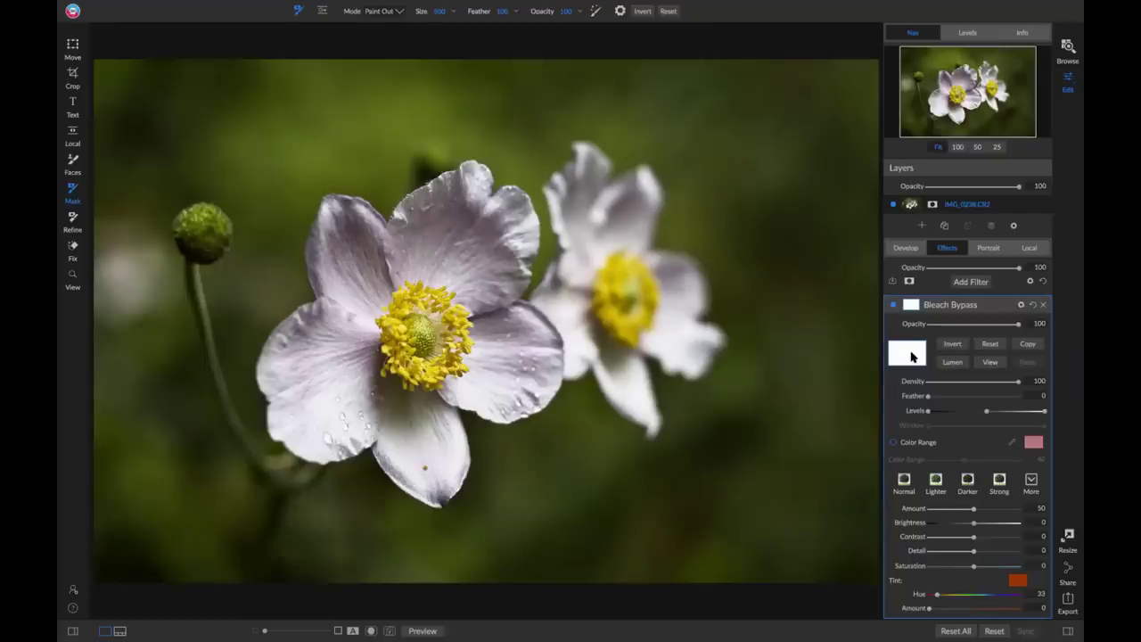
Invert the Bleach Bypass mask to view it, and invert it back.
left_click(950, 344)
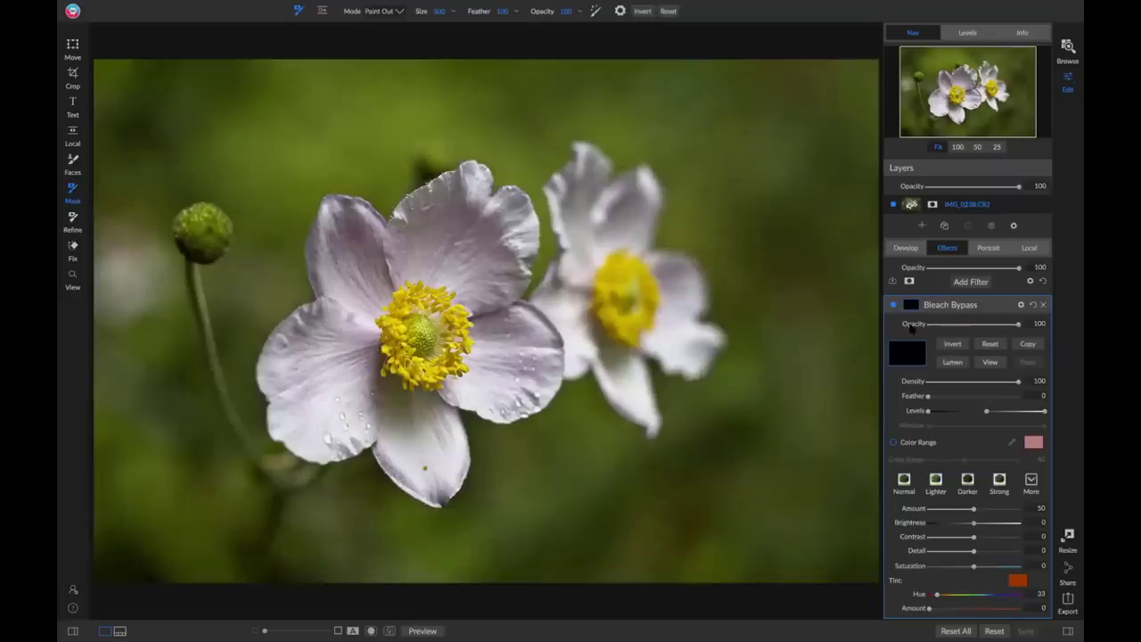
left_click(990, 365)
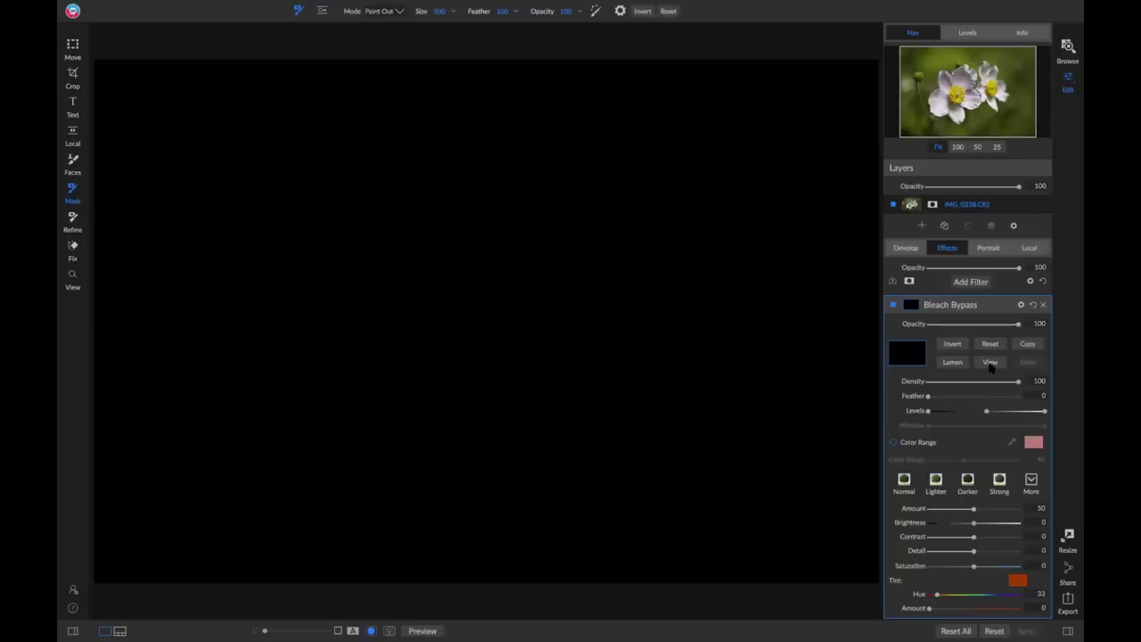
left_click(990, 363)
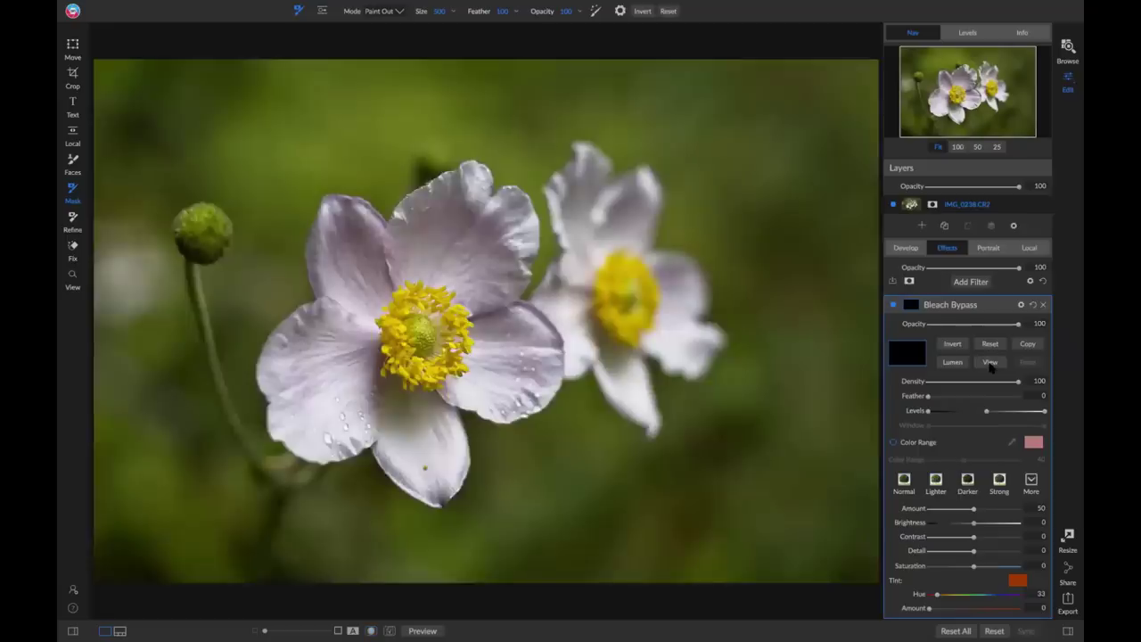
left_click(953, 344)
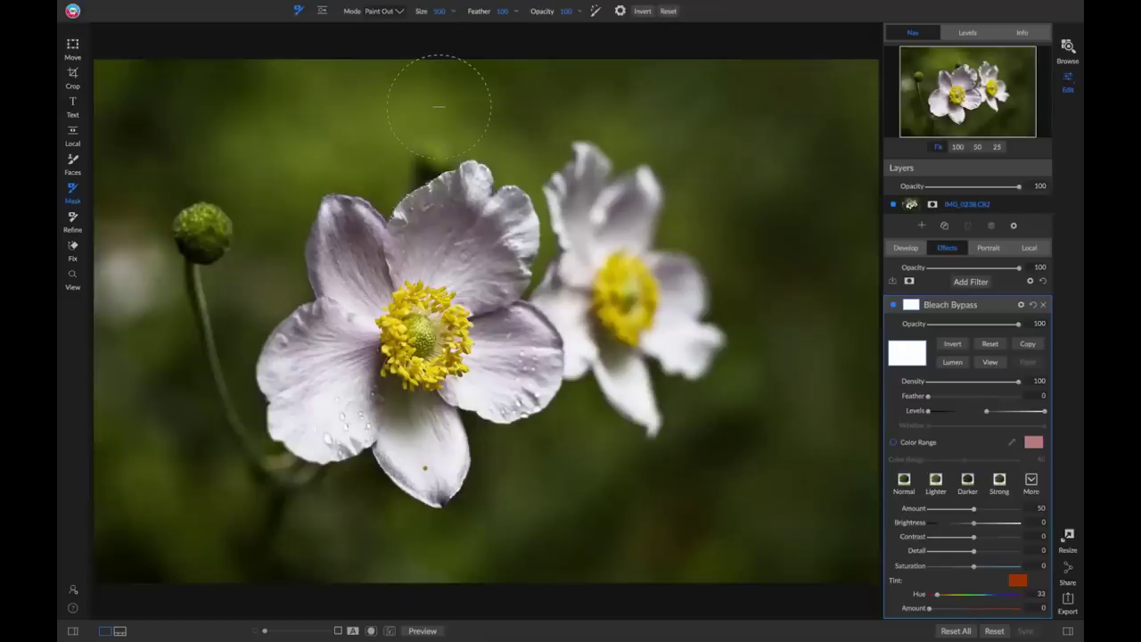
Set Bleach Bypass to the Darker style, paint its effect out of the front flower with a size 600 brush, and view the mask.
key("x")
mouse_move(433, 17)
left_mouse_down()
mouse_move(424, 19)
mouse_move(434, 17)
left_mouse_up()
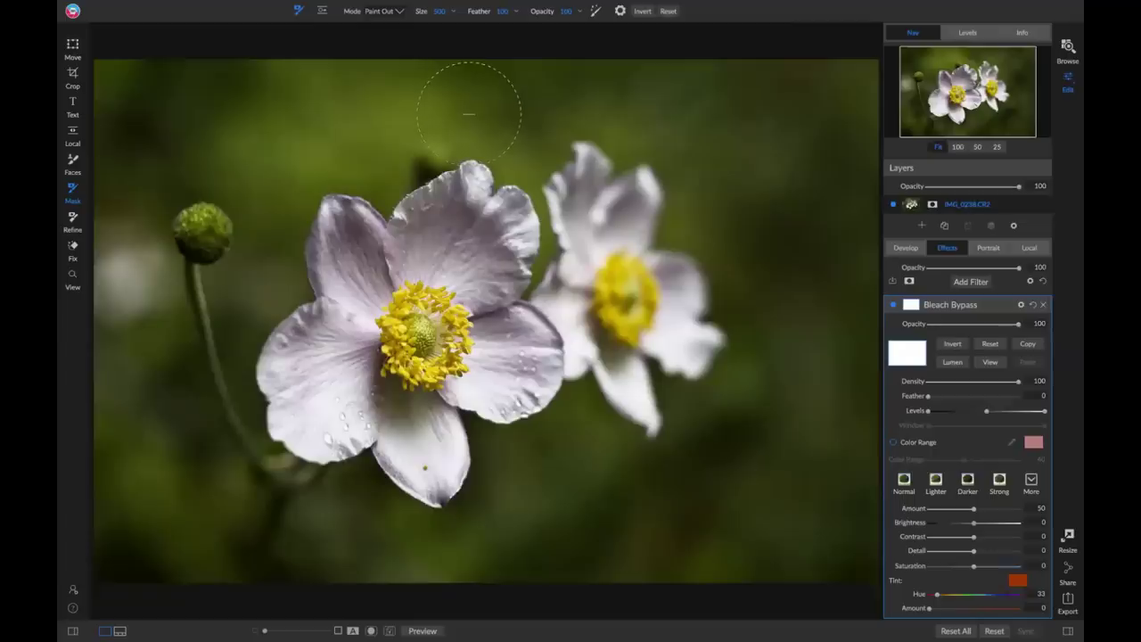
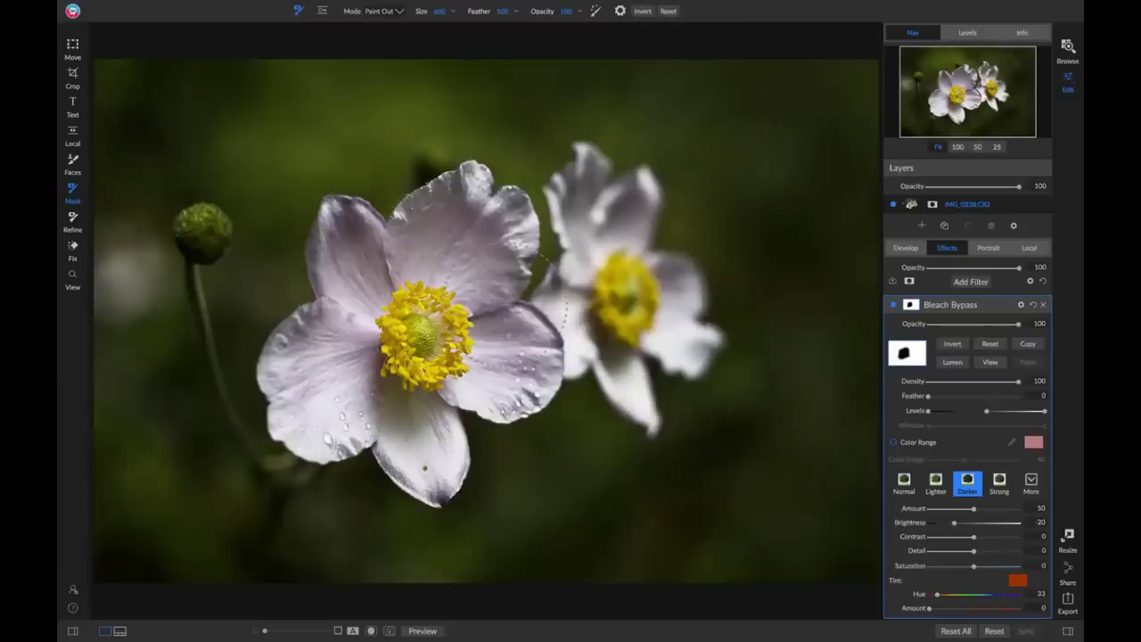
left_click(989, 362)
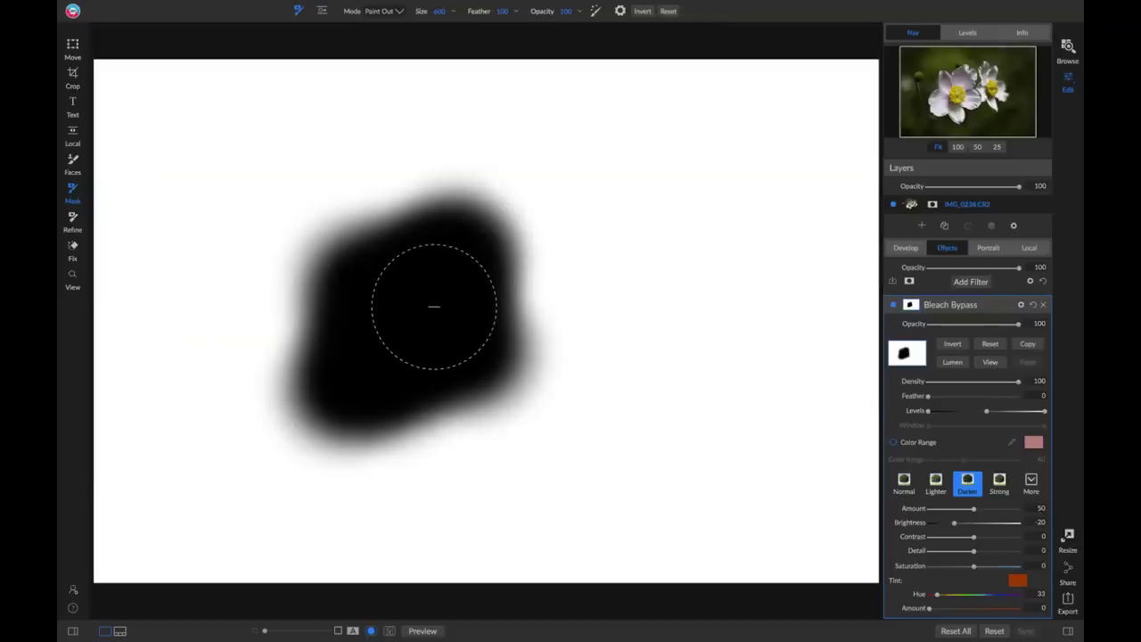
left_click(991, 363)
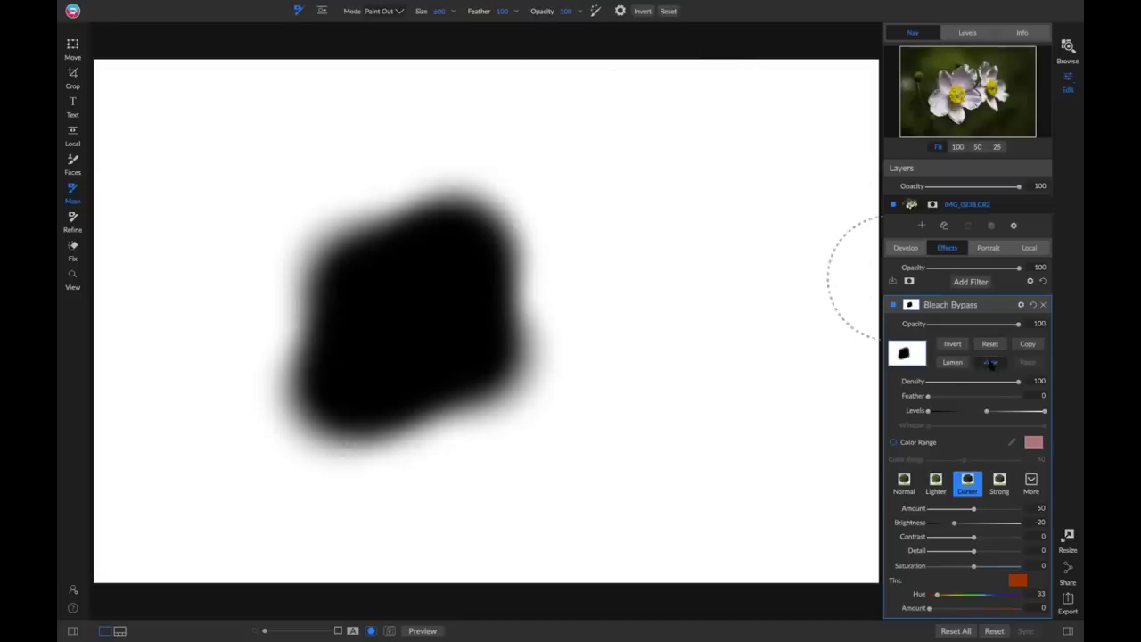
left_click(991, 362)
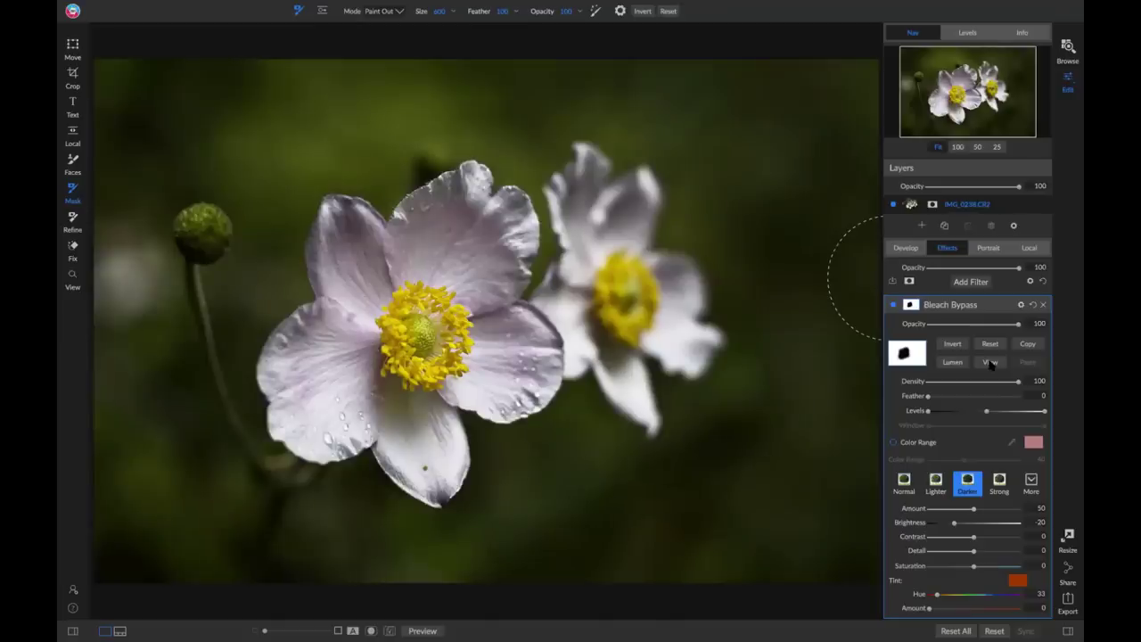
Reset the Bleach Bypass mask, paint the effect partly out of the front flower at 50 brush opacity, and view the mask.
left_click(990, 344)
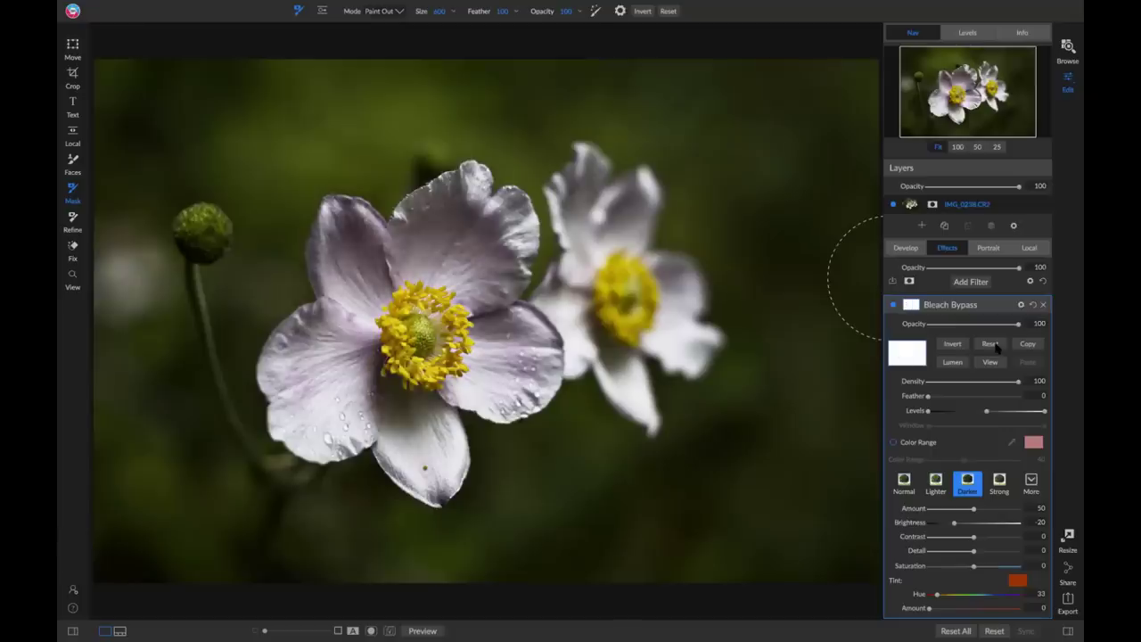
left_click_drag(560, 20, 514, 20)
left_click_drag(388, 236, 367, 261)
mouse_move(362, 379)
left_mouse_down()
mouse_move(384, 399)
mouse_move(472, 407)
left_mouse_up()
mouse_move(486, 308)
left_mouse_down()
mouse_move(464, 252)
mouse_move(388, 236)
left_mouse_up()
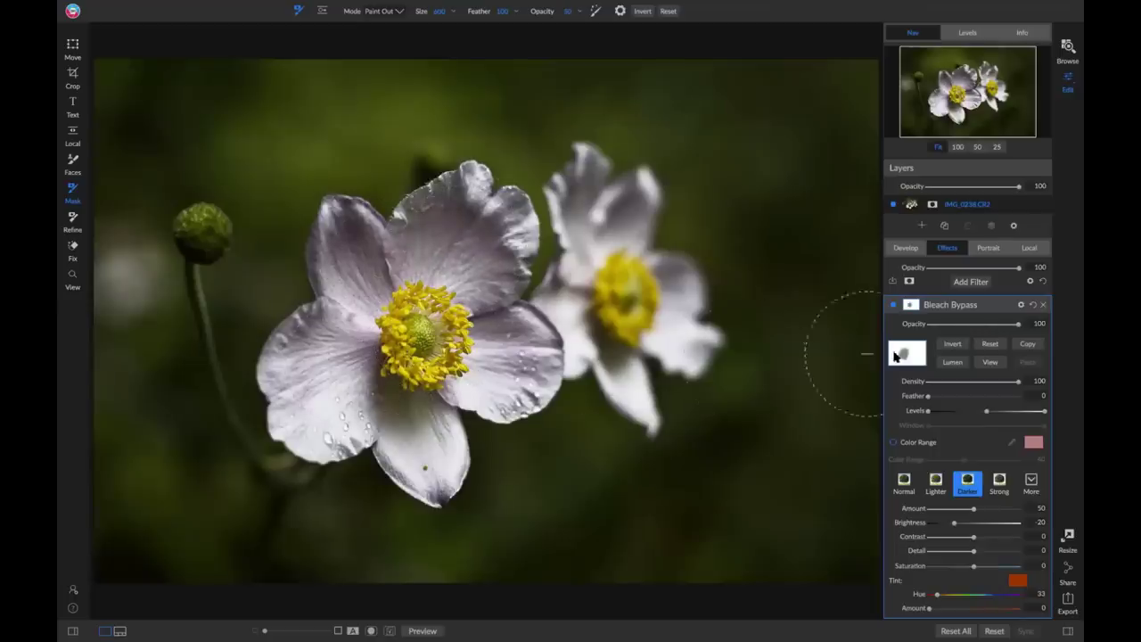
left_click(992, 362)
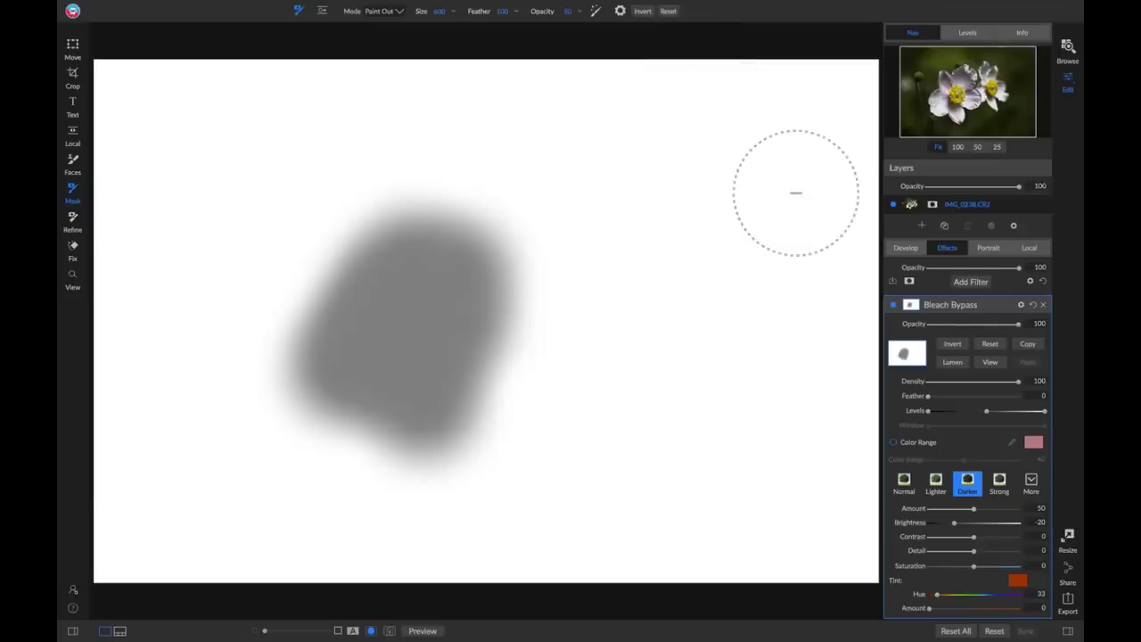
left_click(991, 362)
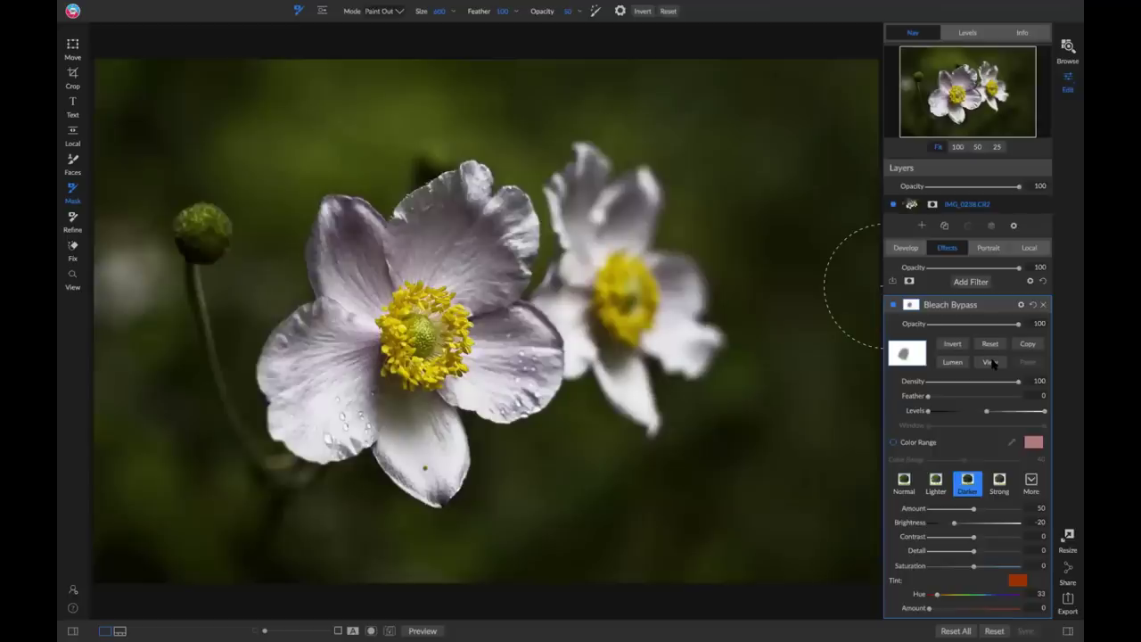
Paint the Bleach Bypass effect fully out of the front flower at 100 brush opacity, and compare with the filter off and on.
left_click_drag(546, 19, 614, 16)
mouse_move(464, 222)
left_mouse_down()
mouse_move(450, 254)
mouse_move(383, 268)
mouse_move(339, 258)
left_mouse_up()
mouse_move(374, 357)
left_mouse_down()
mouse_move(392, 406)
mouse_move(415, 392)
left_mouse_up()
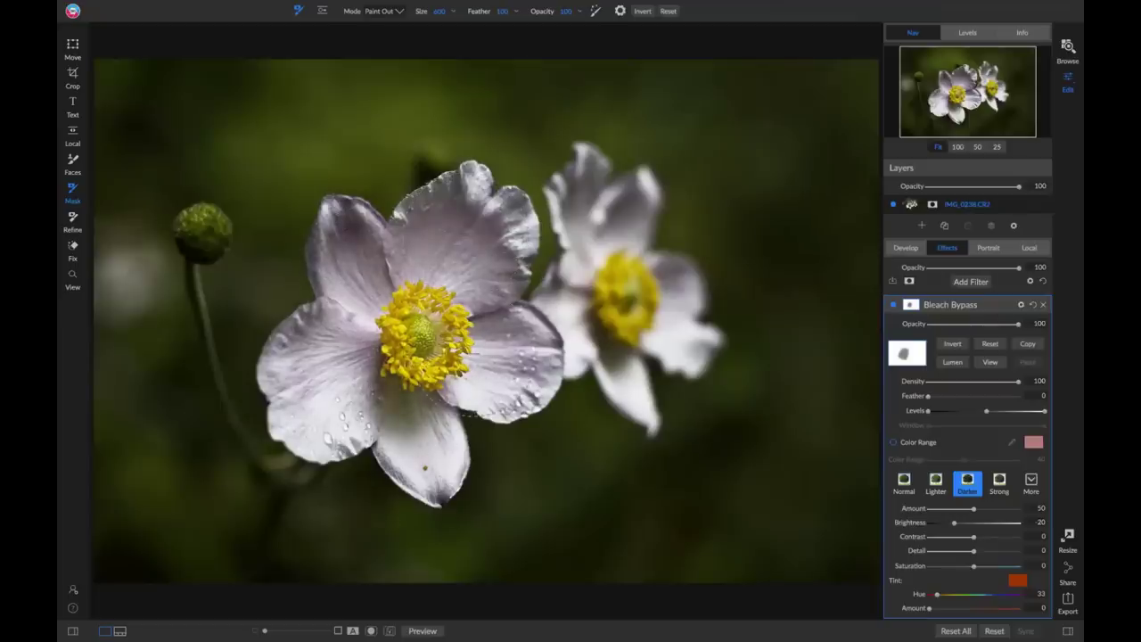
mouse_move(486, 384)
left_mouse_down()
mouse_move(513, 267)
mouse_move(384, 366)
left_mouse_up()
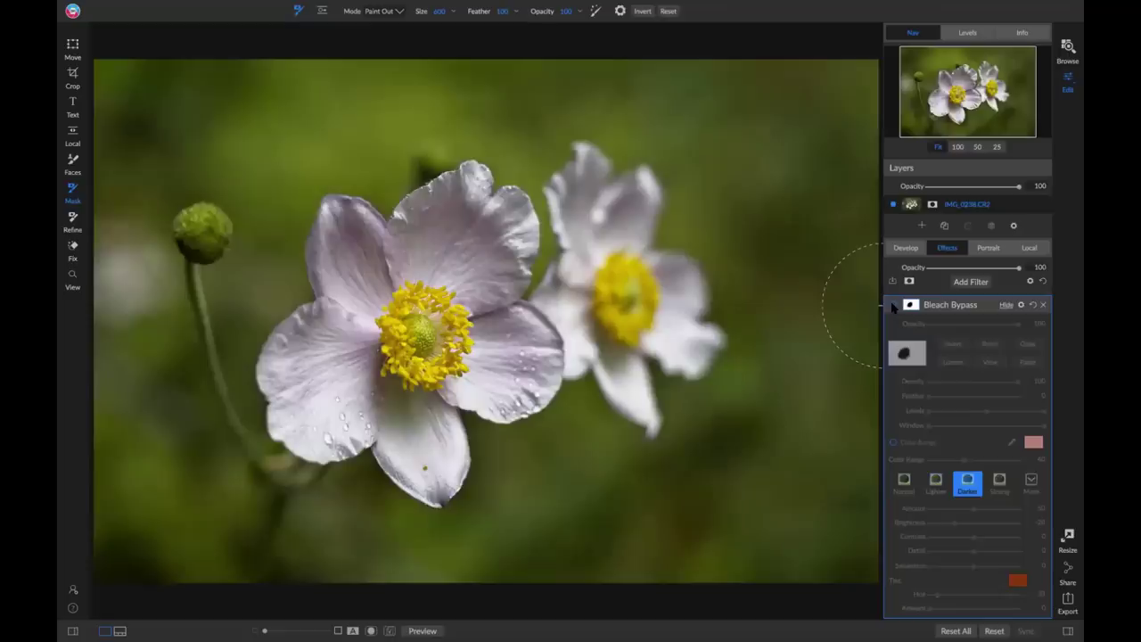
left_click(893, 306)
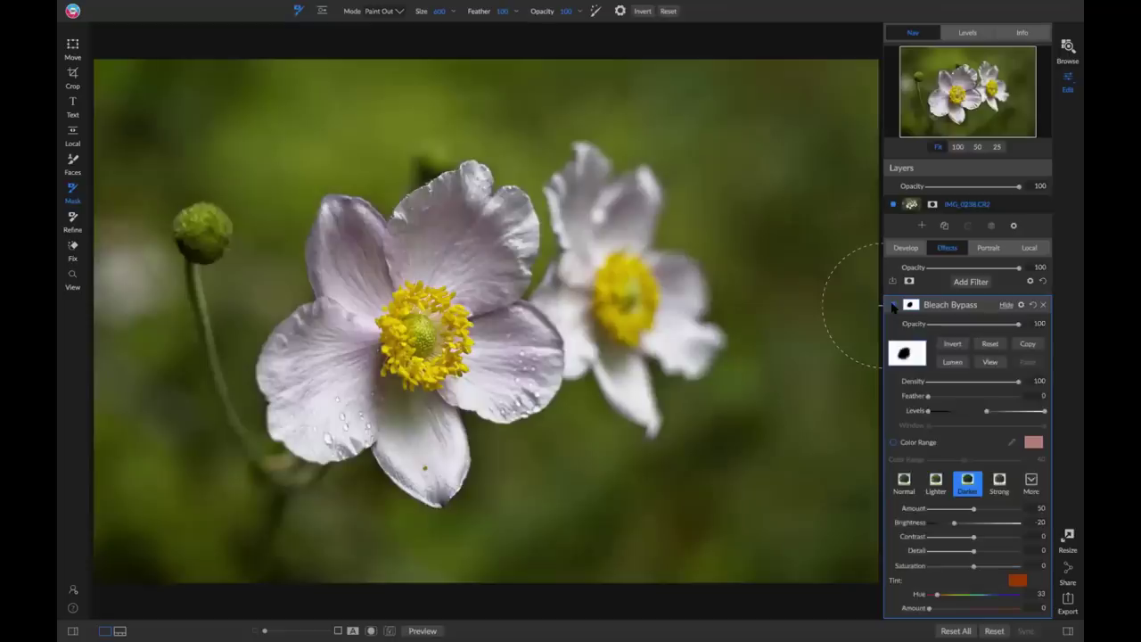
left_click(893, 305)
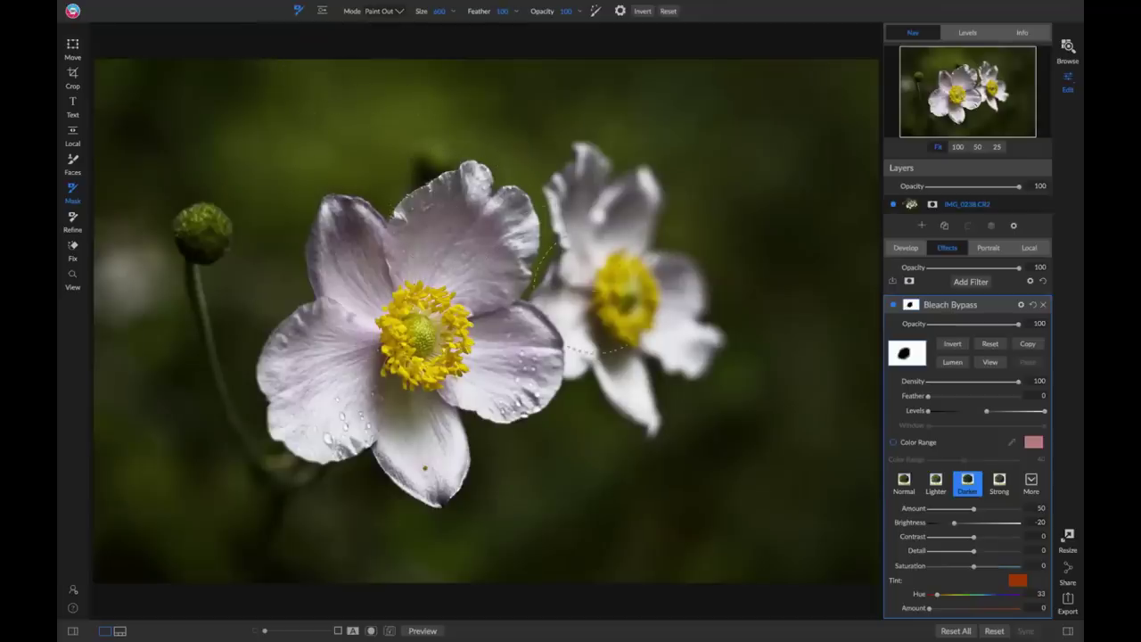
Add a Vignette filter with the Big Softy style, and compare the photo with the vignette off and on.
left_click(978, 285)
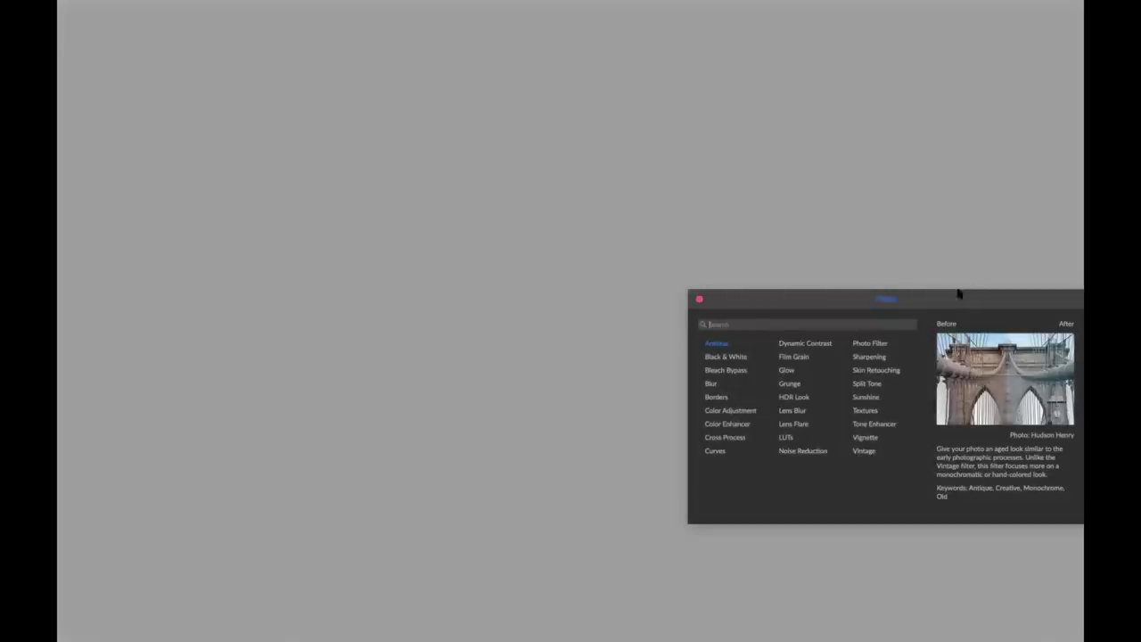
left_click(869, 439)
left_click(969, 349)
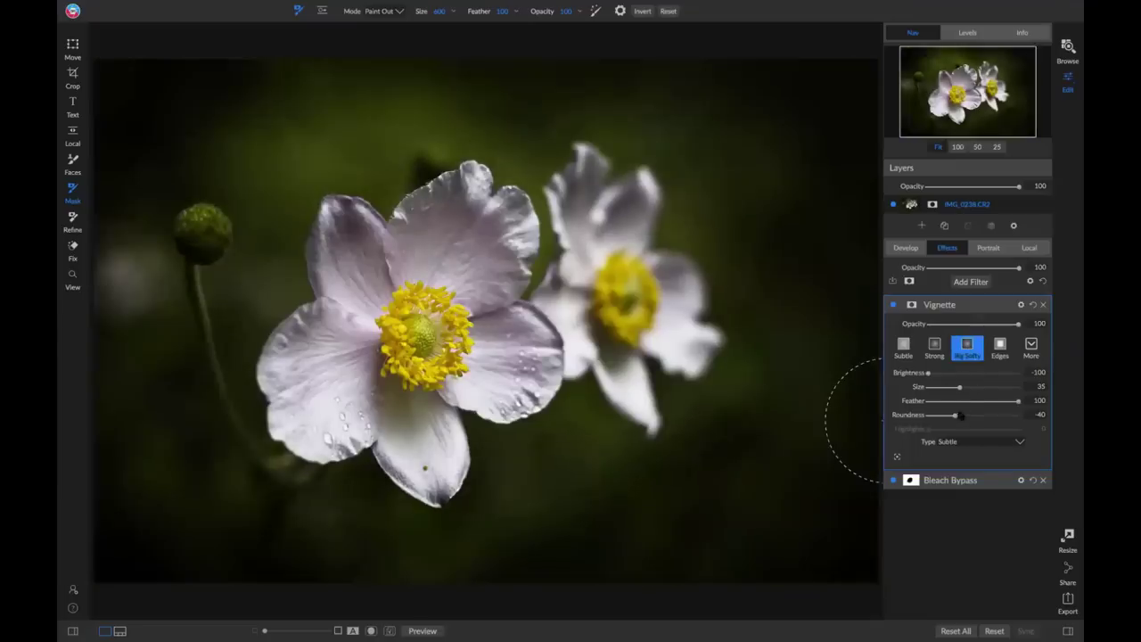
left_click(894, 305)
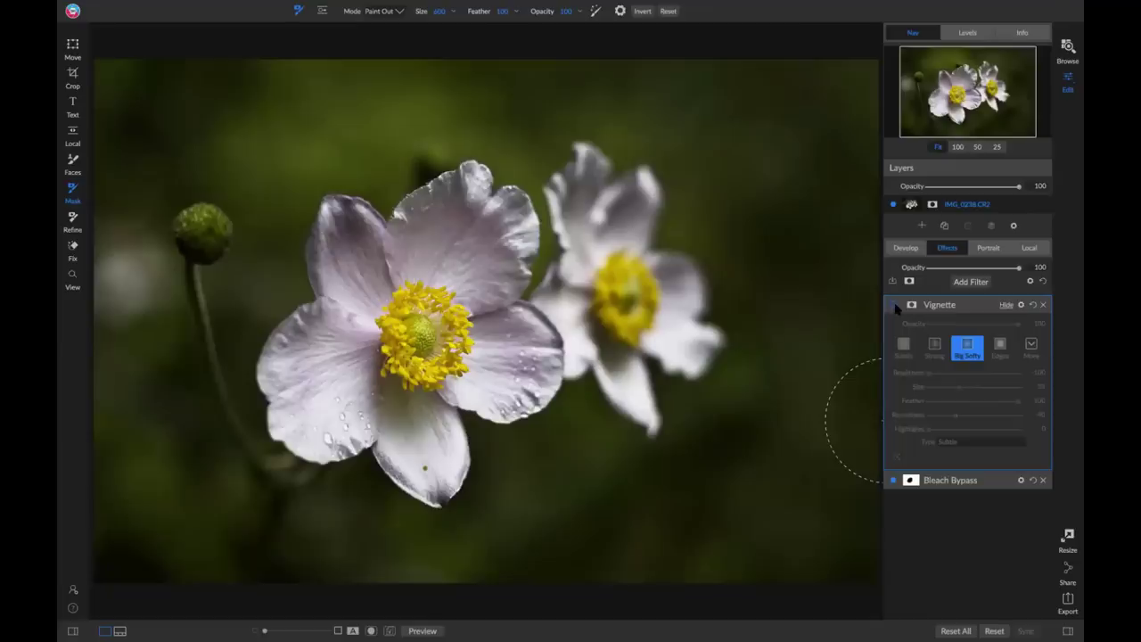
left_click(894, 305)
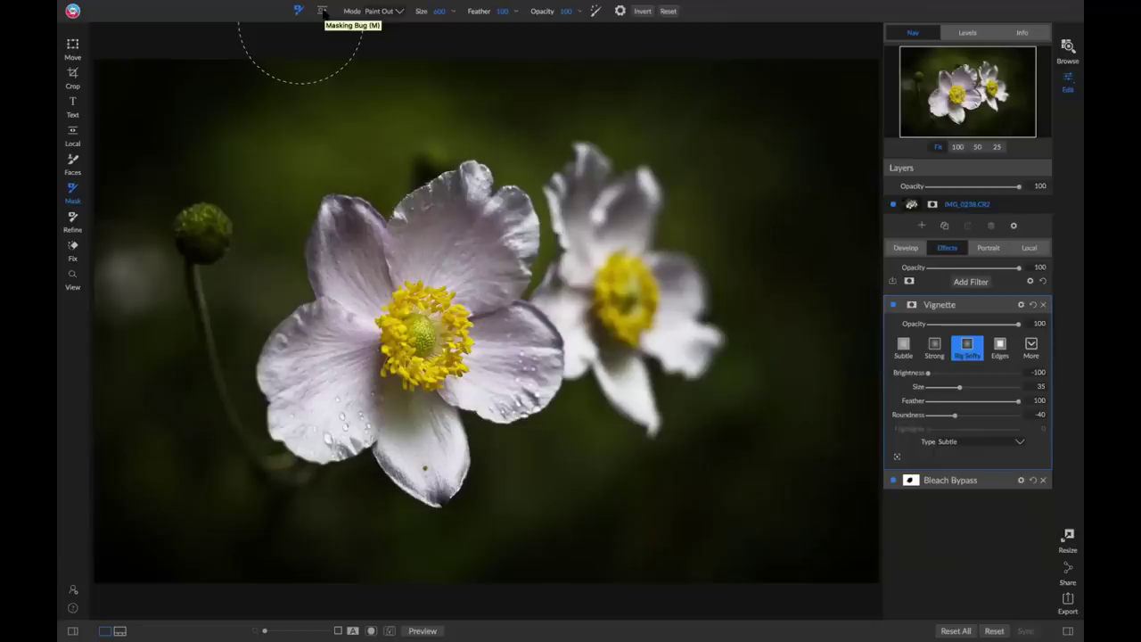
Place a Linear Left Masking Bug gradient on the Vignette filter, centred between the two flowers.
left_click(323, 11)
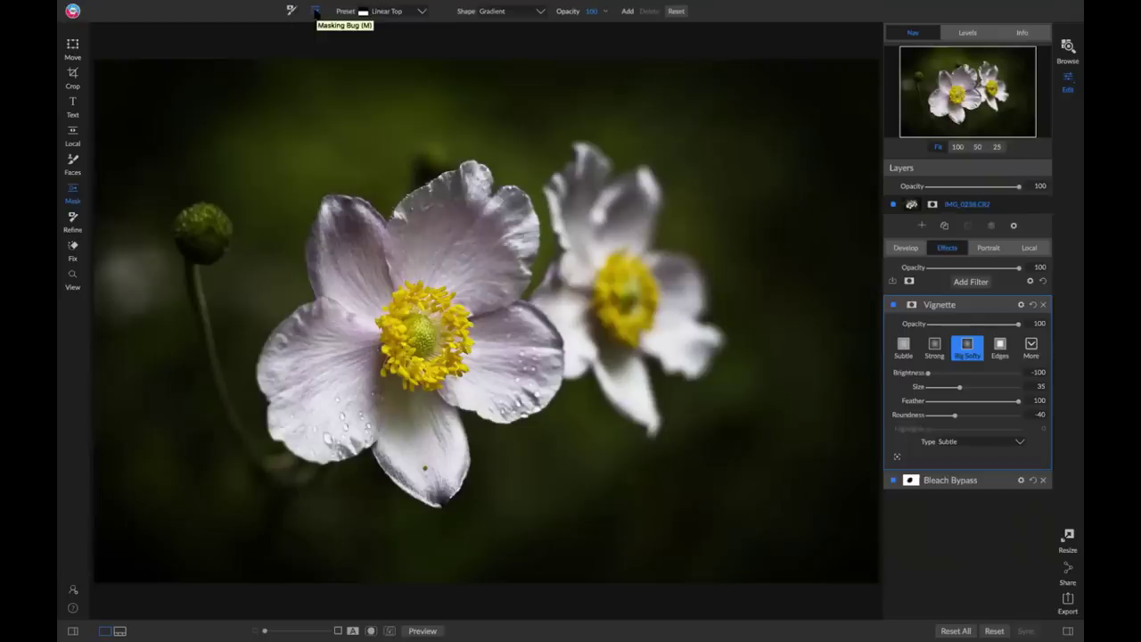
left_click(315, 11)
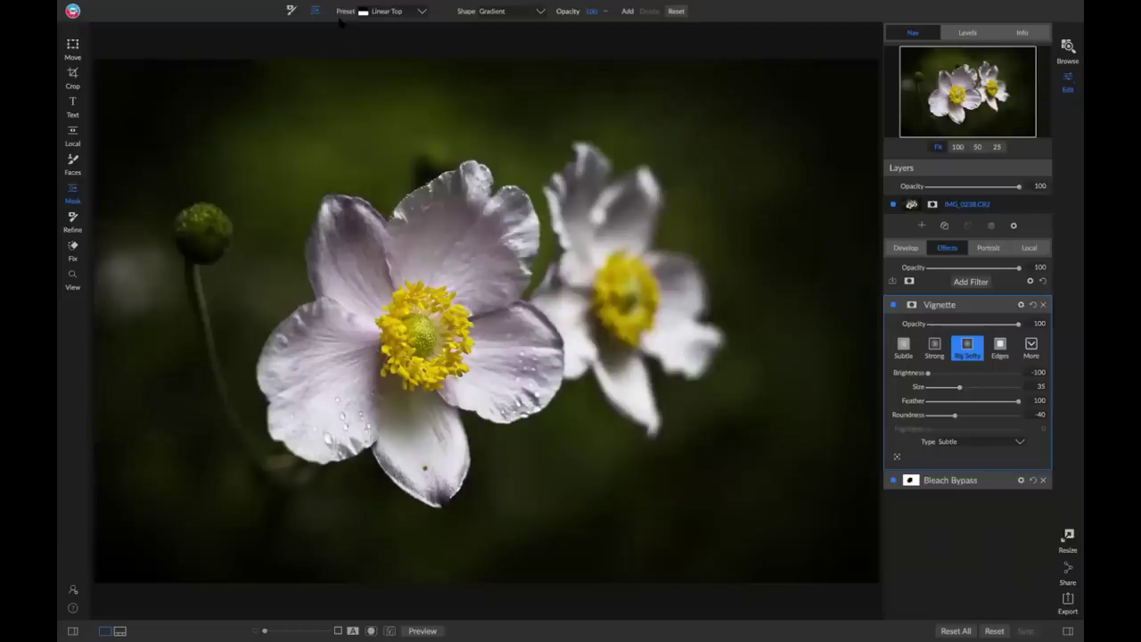
left_click(422, 11)
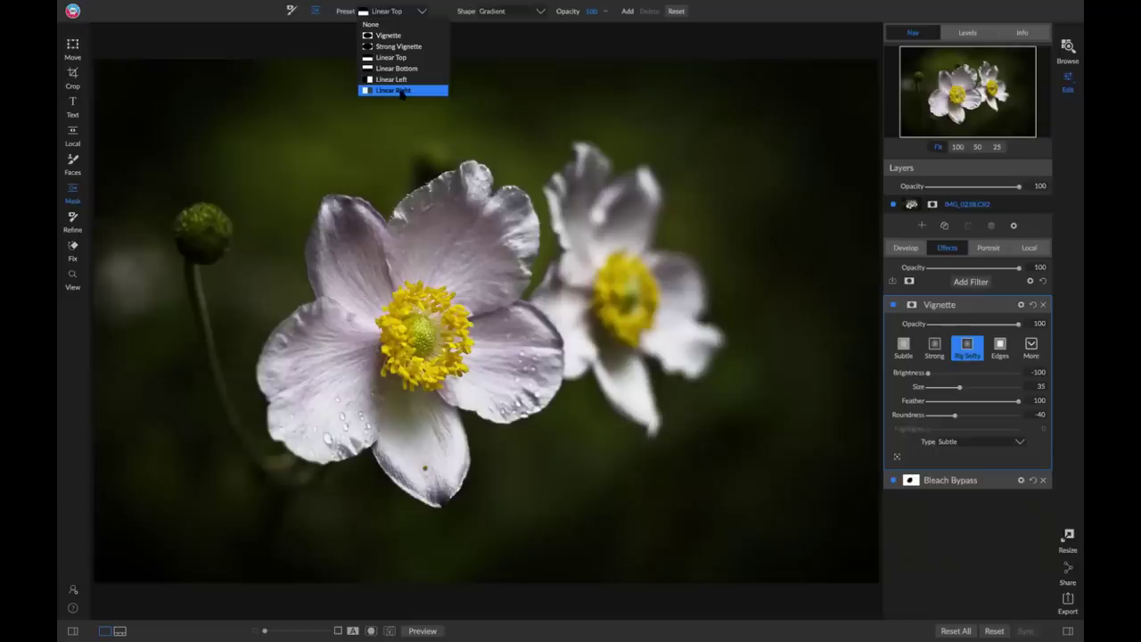
key("Escape")
left_click(415, 16)
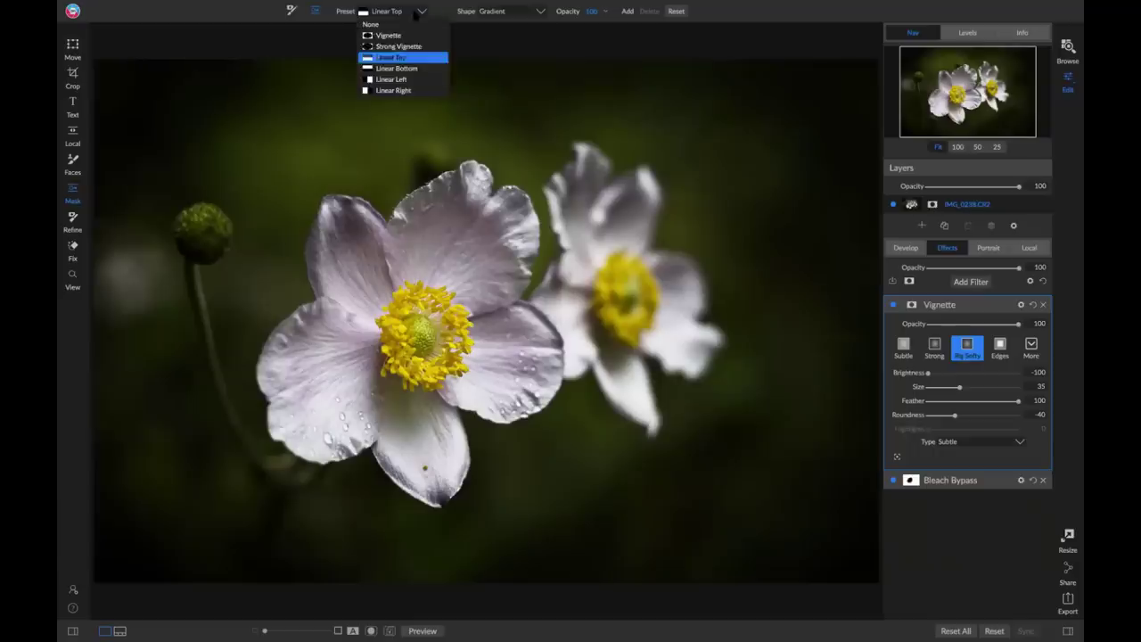
left_click(393, 80)
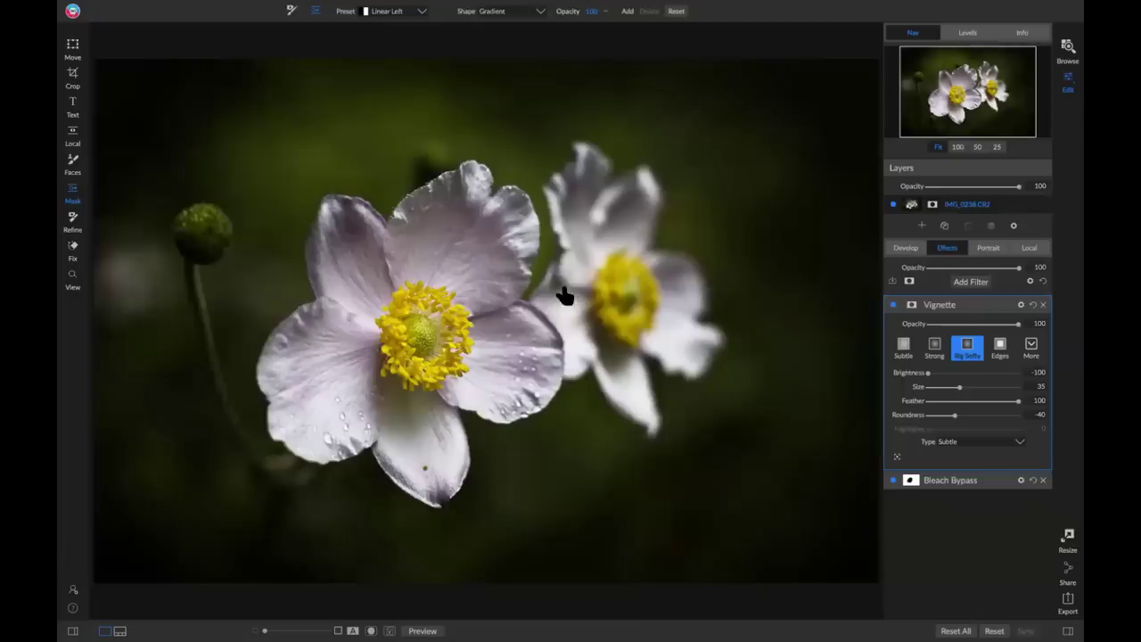
left_click(565, 297)
left_click_drag(565, 298, 513, 295)
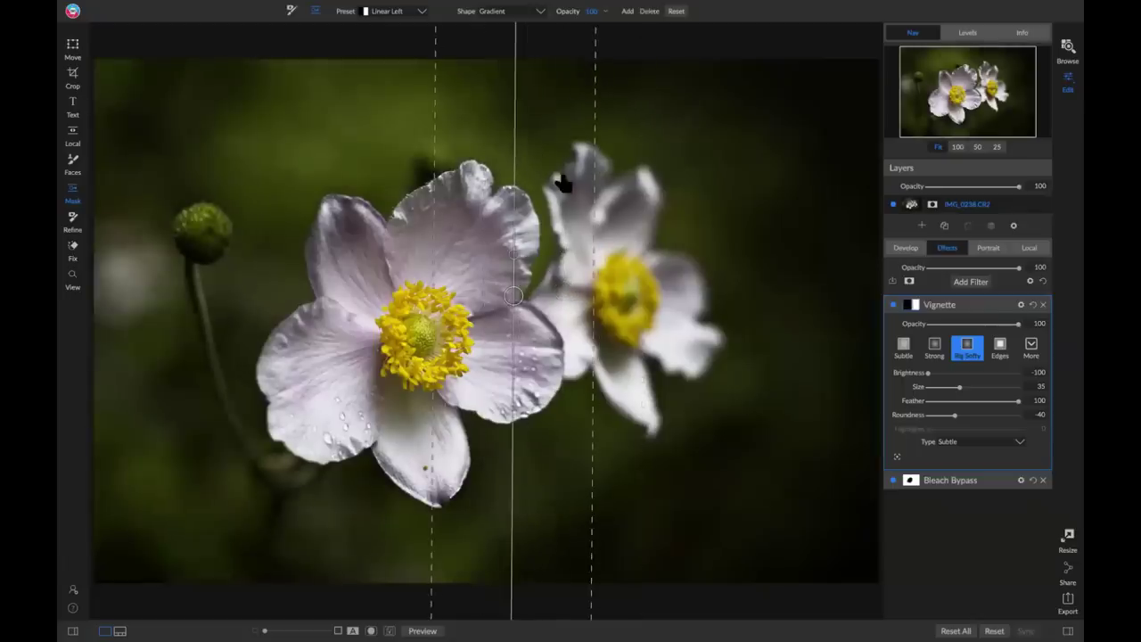
Widen the Masking Bug's feather, keep the gradient vertical, and move its center line onto the front flower's left petals.
left_click_drag(429, 306, 399, 306)
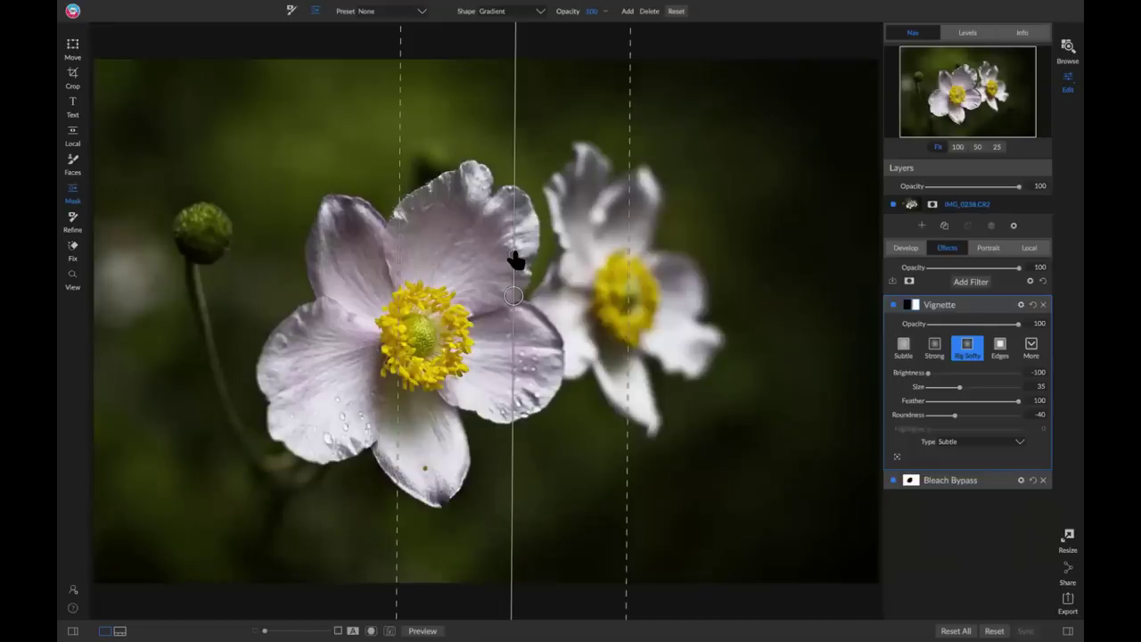
left_click_drag(523, 257, 512, 216)
left_click_drag(525, 299, 488, 316)
left_click_drag(587, 269, 365, 297)
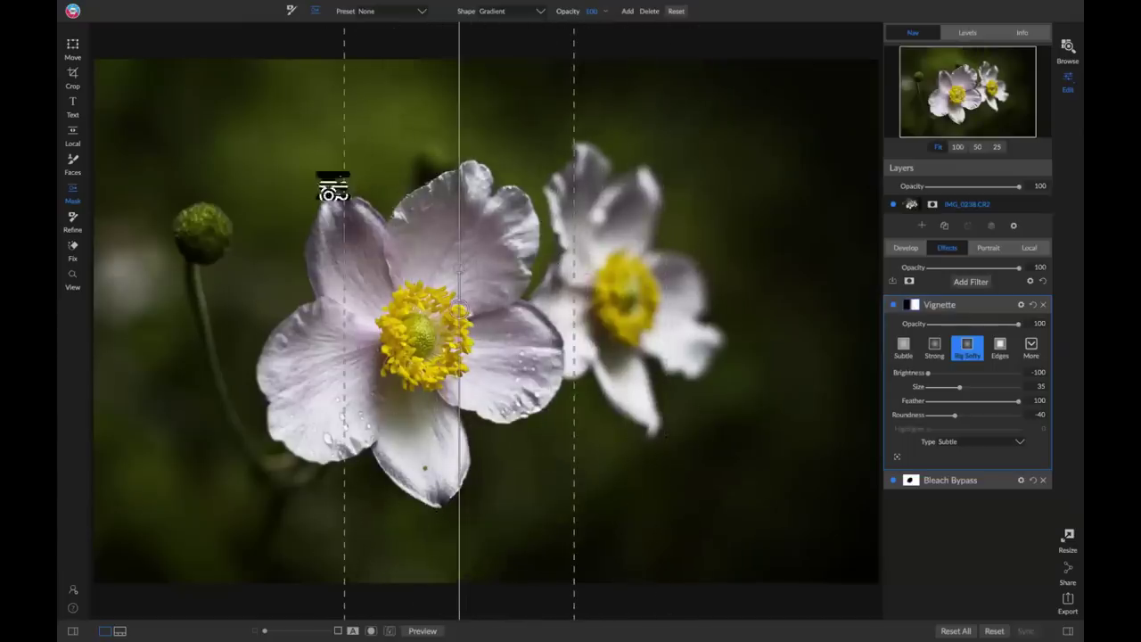
left_click_drag(377, 179, 280, 188)
left_click_drag(460, 310, 306, 310)
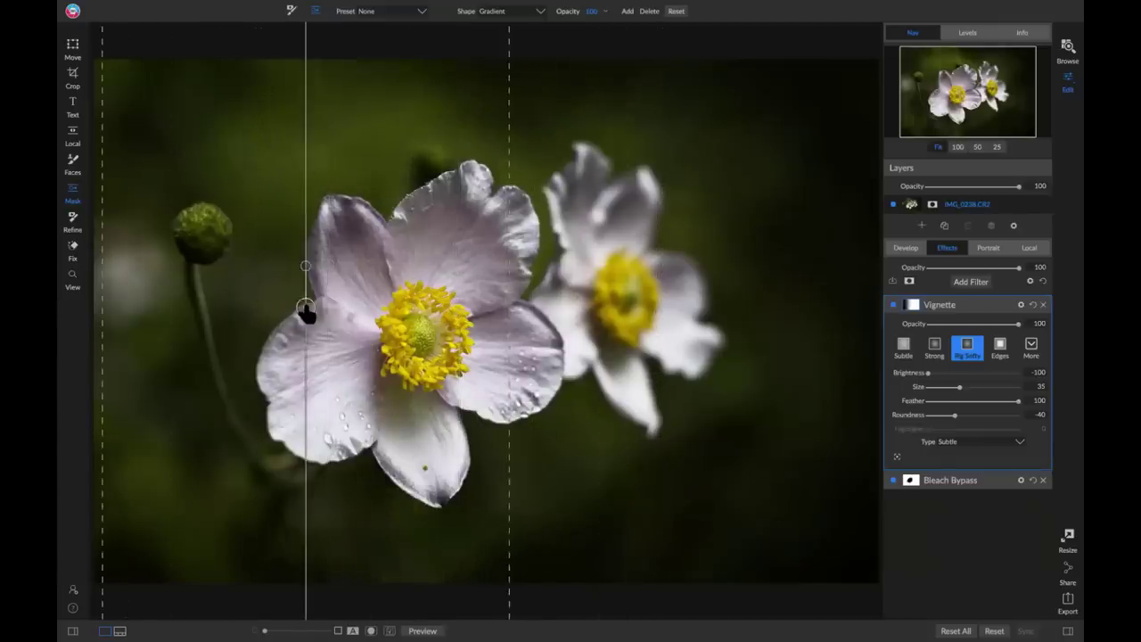
View the Vignette filter's gradient mask, and compare the photo with the vignette off and on.
left_click(914, 306)
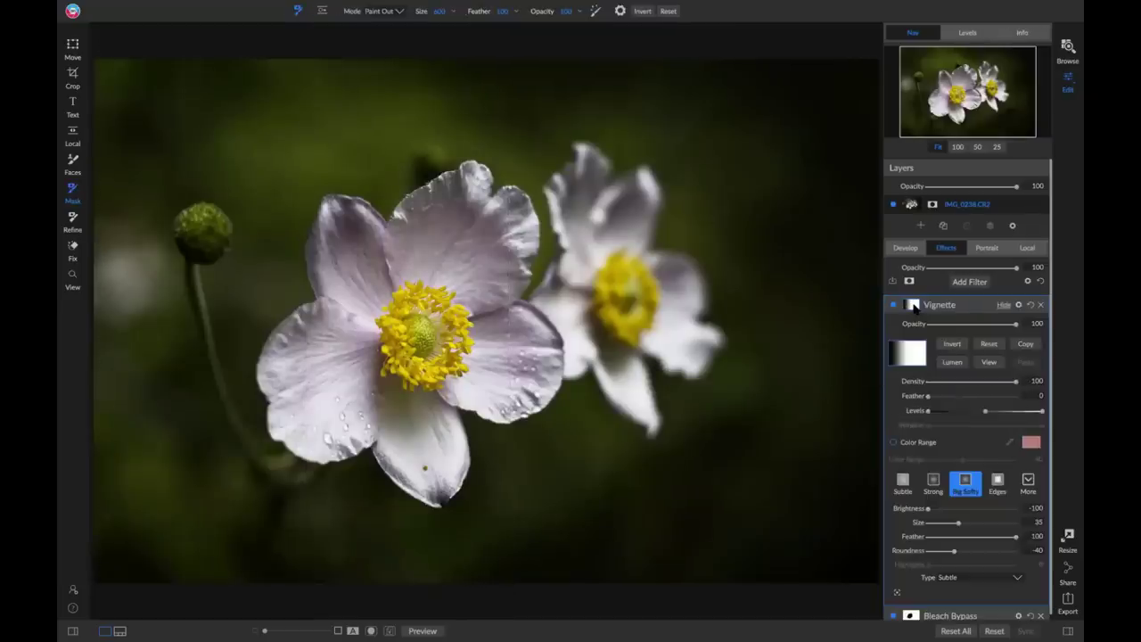
left_click(989, 362)
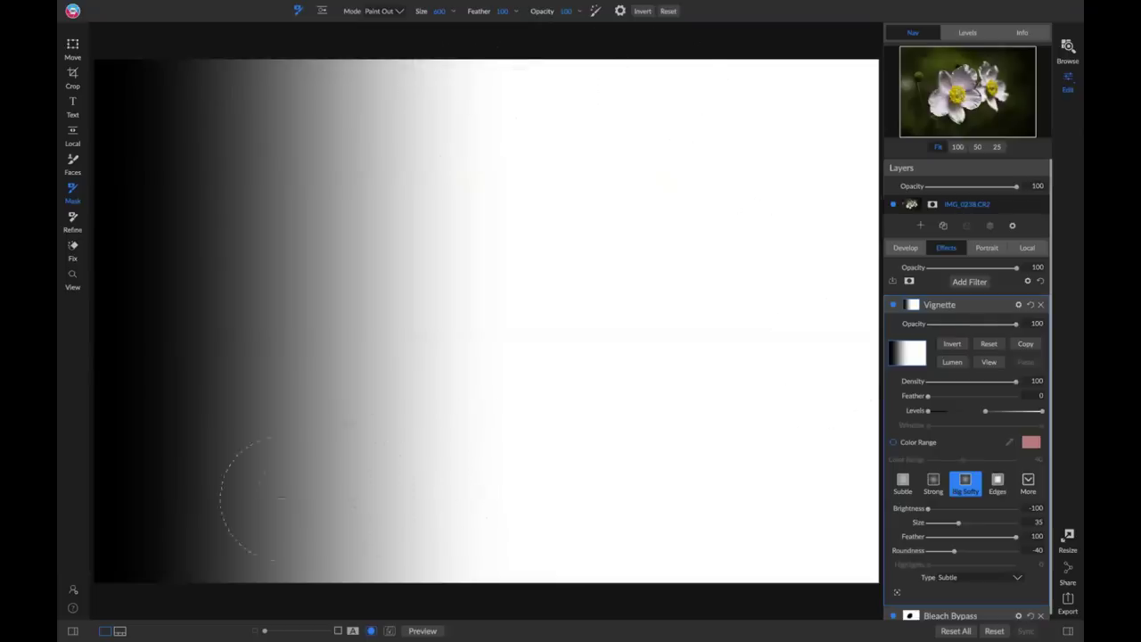
left_click(998, 362)
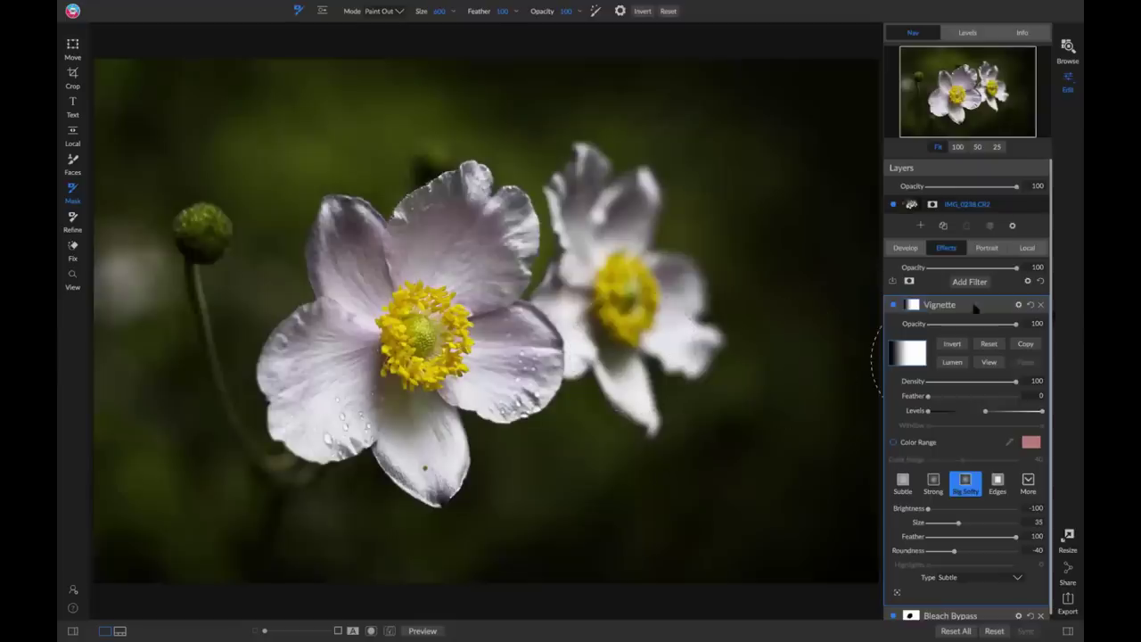
left_click(894, 305)
left_click(893, 305)
Try resetting all Develop Tone & Color adjustments and the Midtones alone, undoing each reset.
left_click(918, 250)
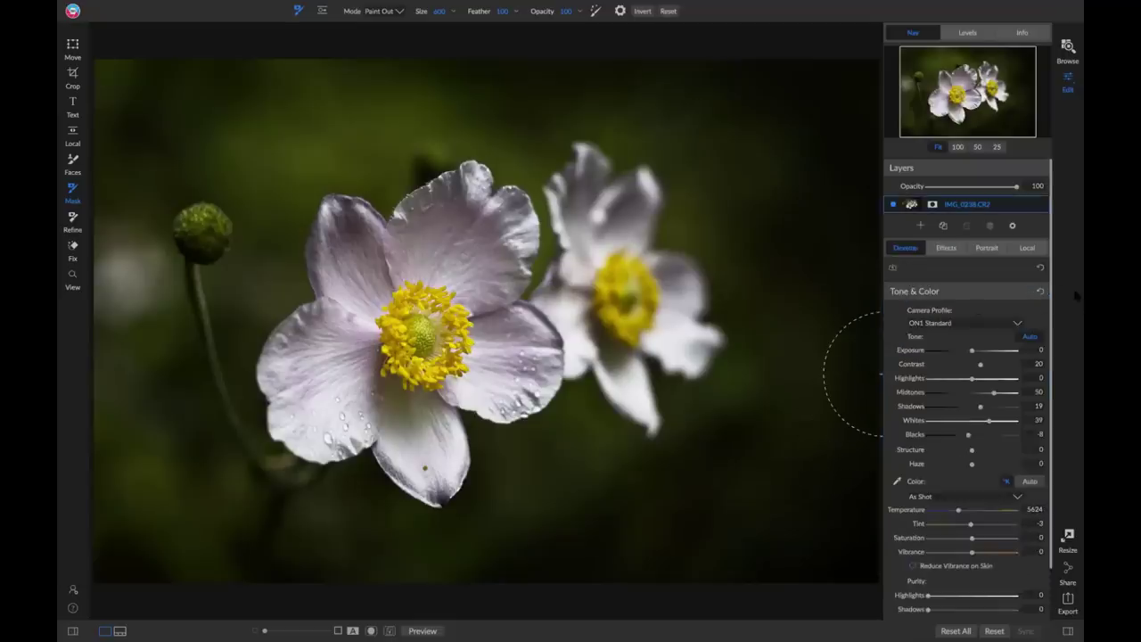
mouse_move(1043, 294)
left_click(1026, 293)
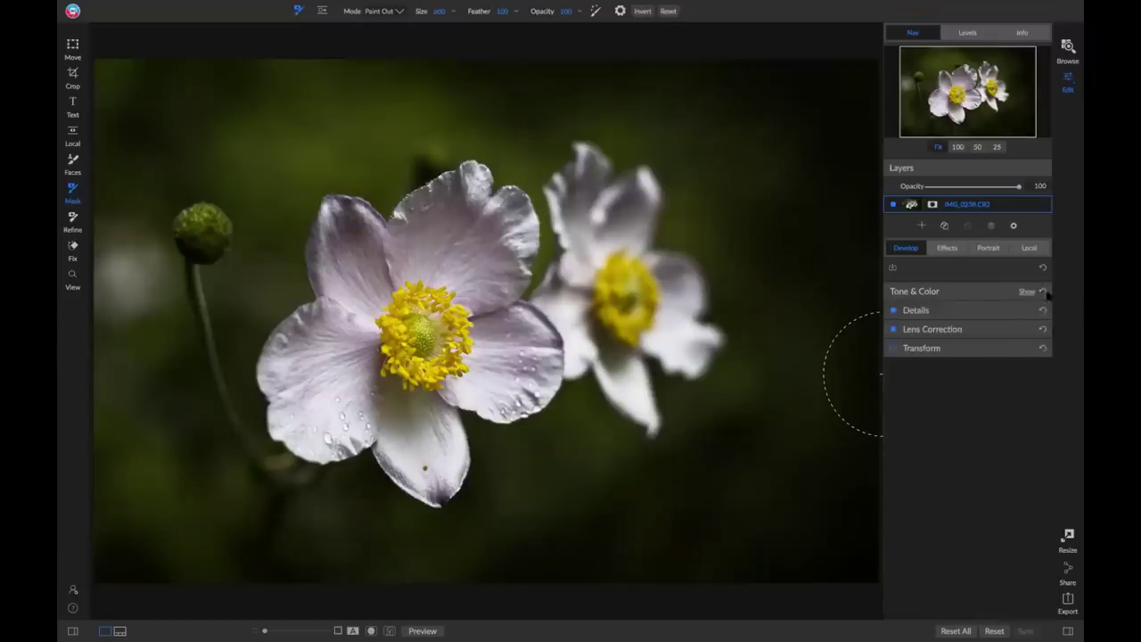
left_click(1026, 292)
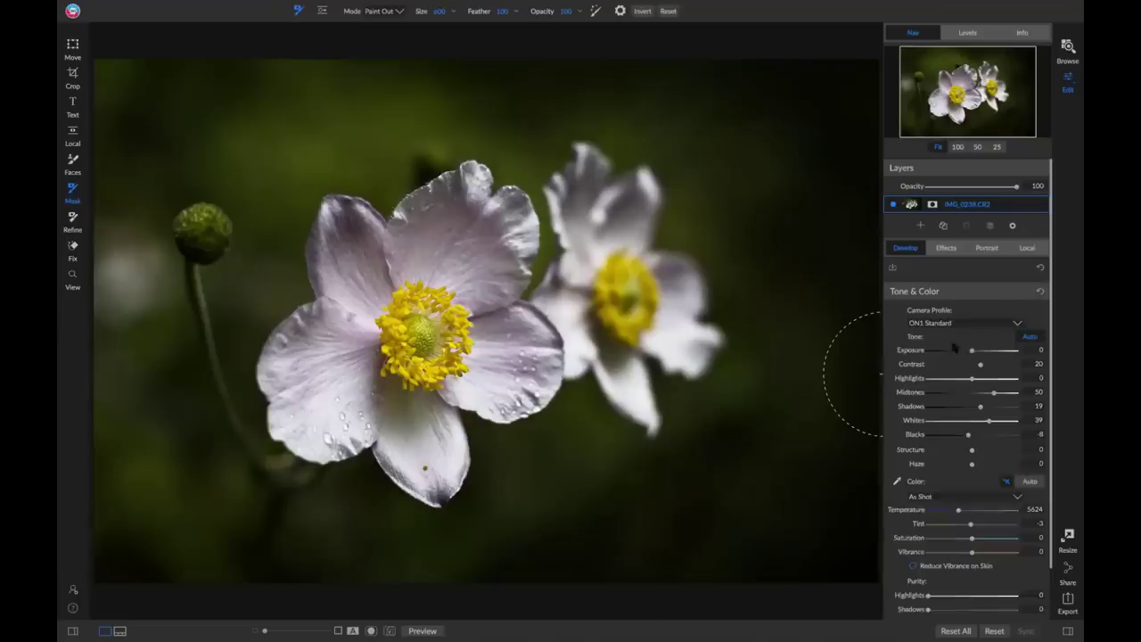
left_click(1039, 293)
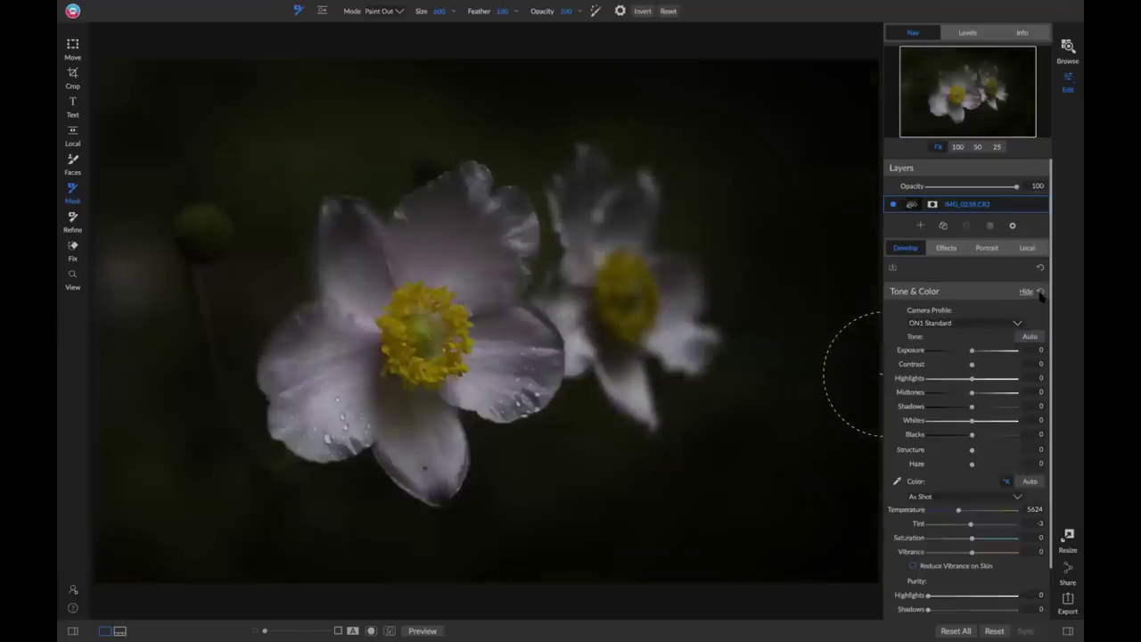
left_click(1041, 294)
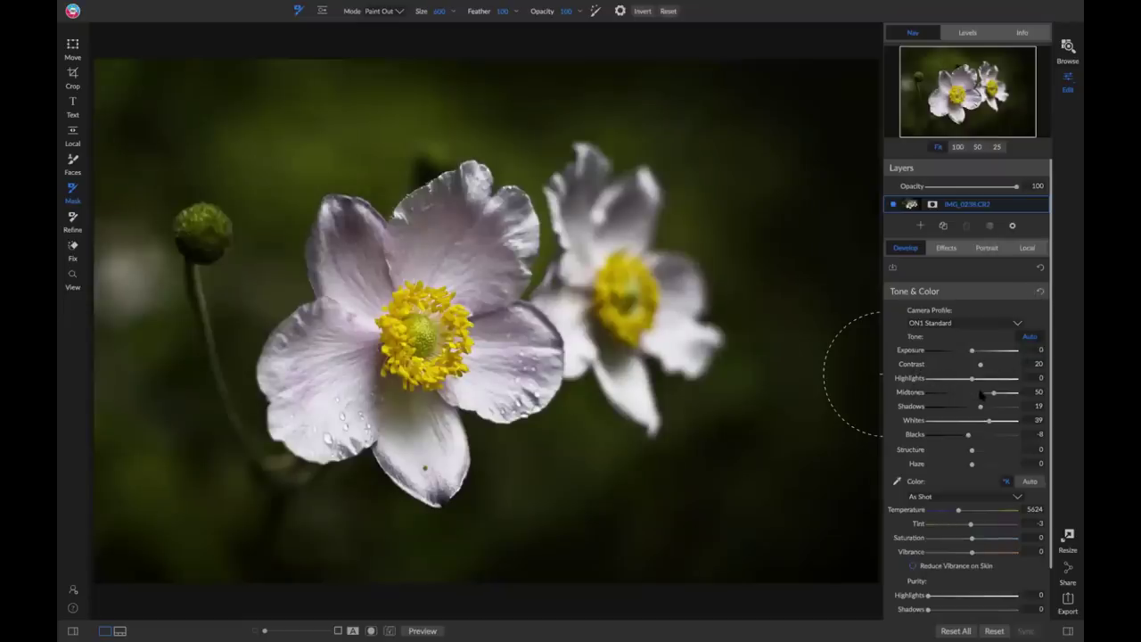
double_click(914, 392)
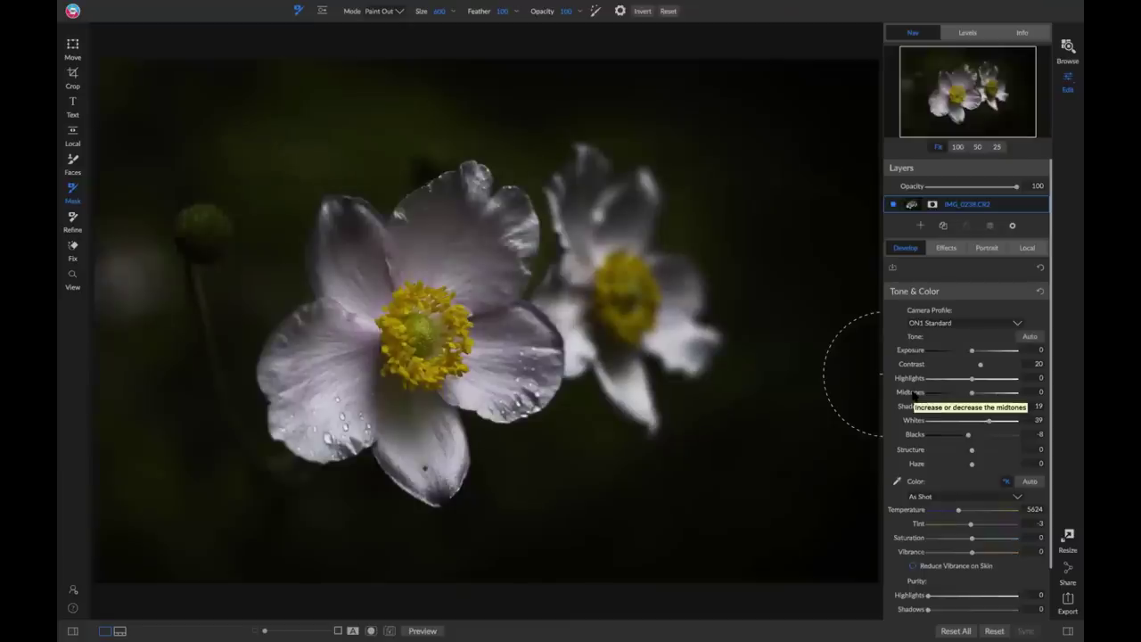
key("ctrl+z")
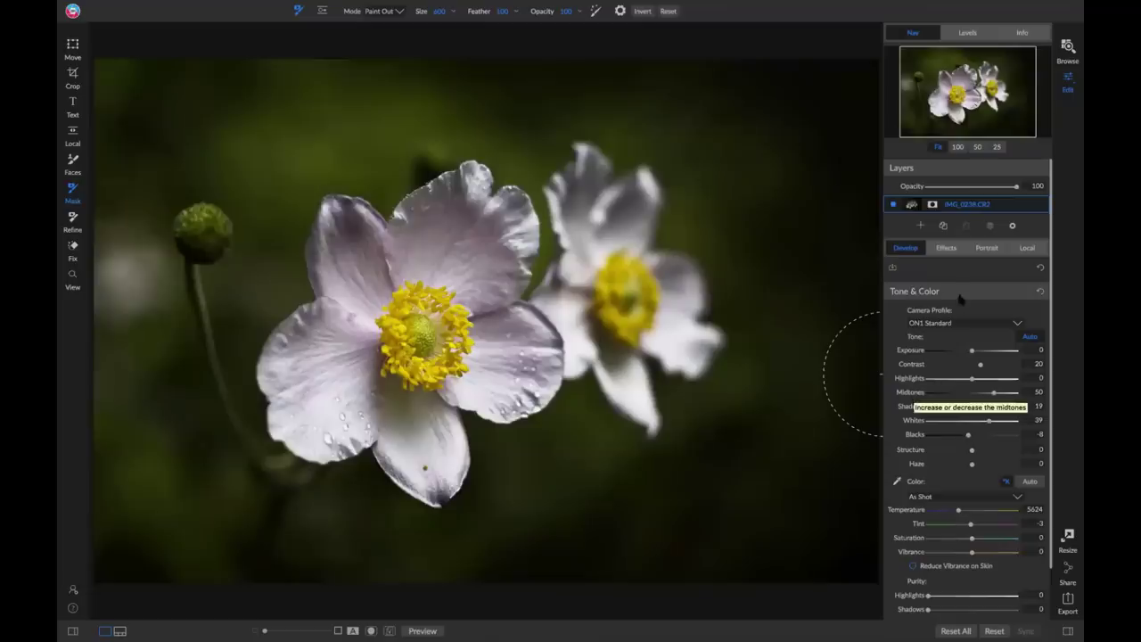
Reset the Vignette filter's settings and reapply its Big Softy style.
left_click(959, 248)
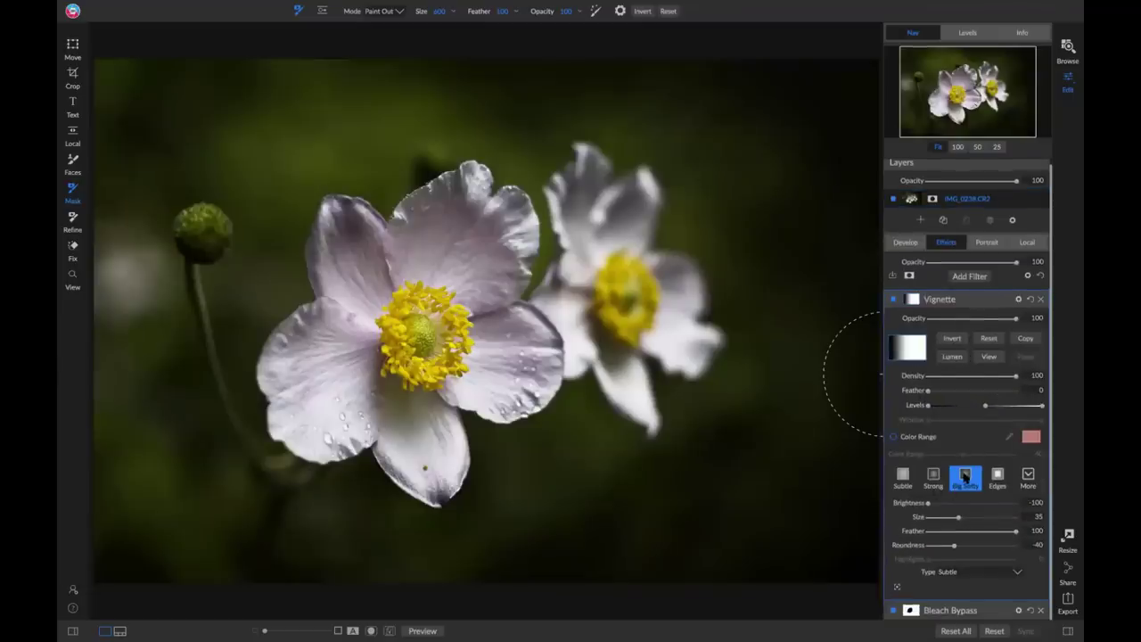
left_click(1031, 300)
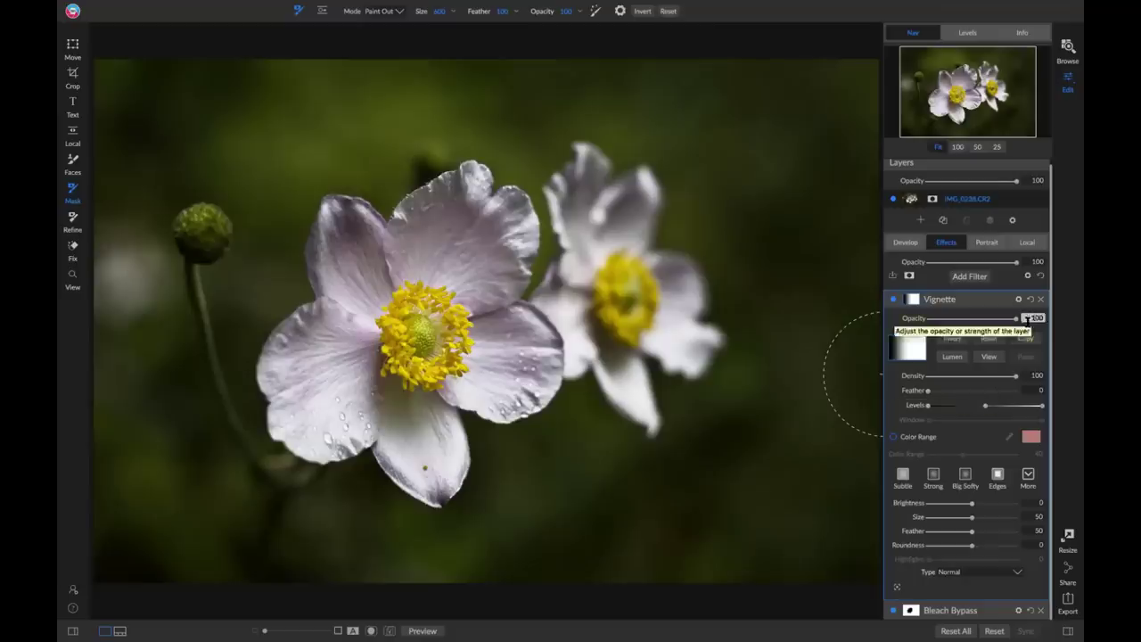
left_click(965, 477)
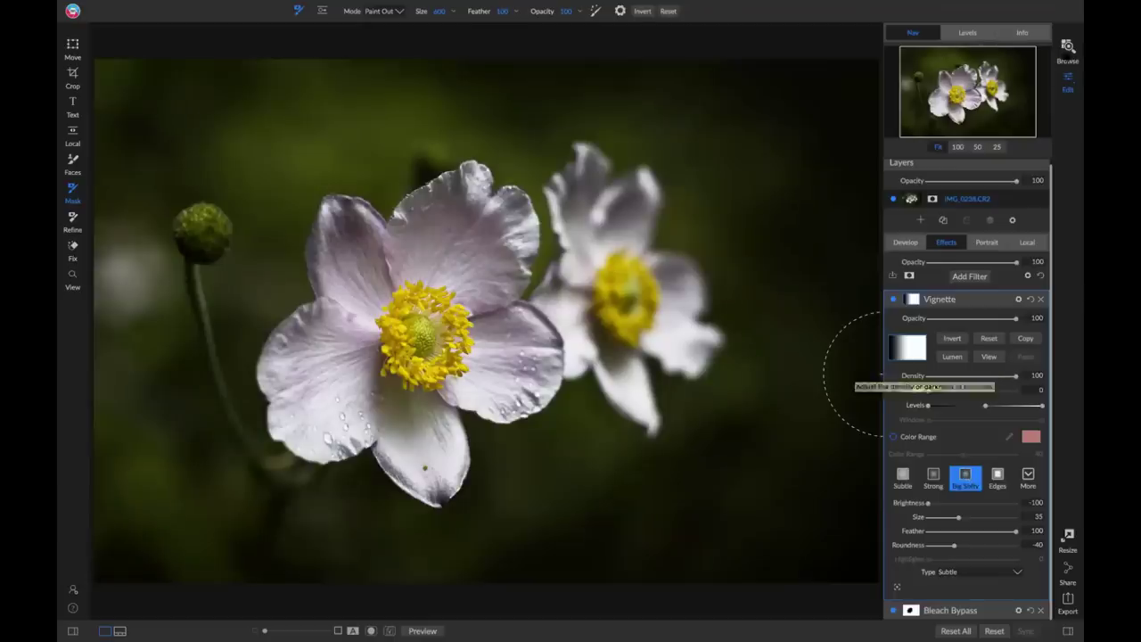
Return to the Masking & Brushing album and open the mountain lake photo IMG_0427.CR2 for editing.
left_click(1067, 49)
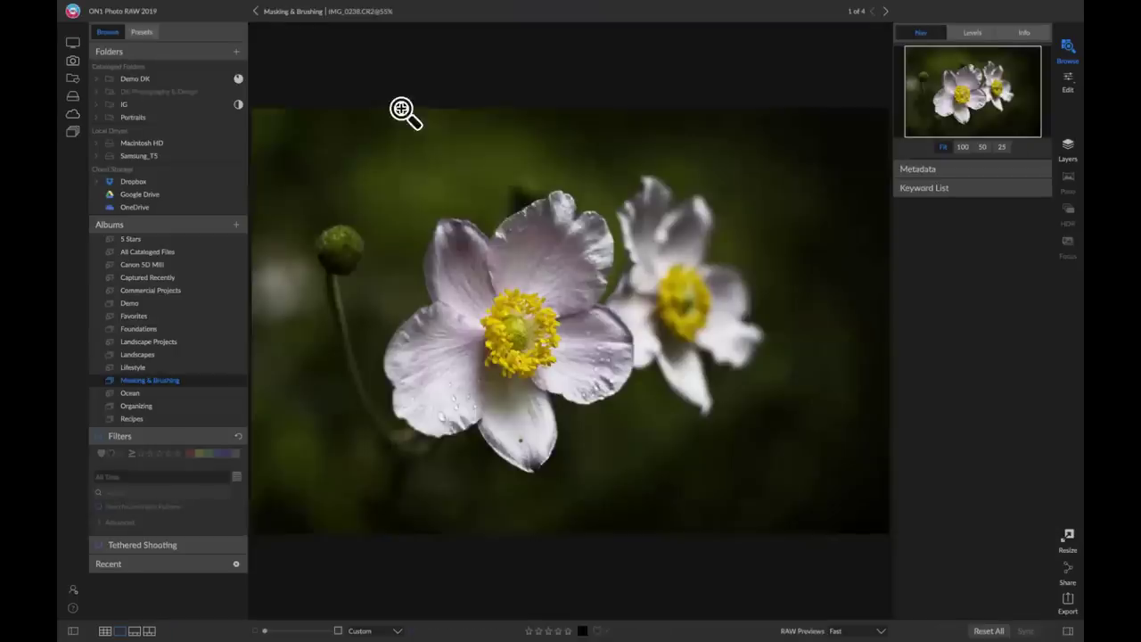
left_click(309, 11)
double_click(482, 107)
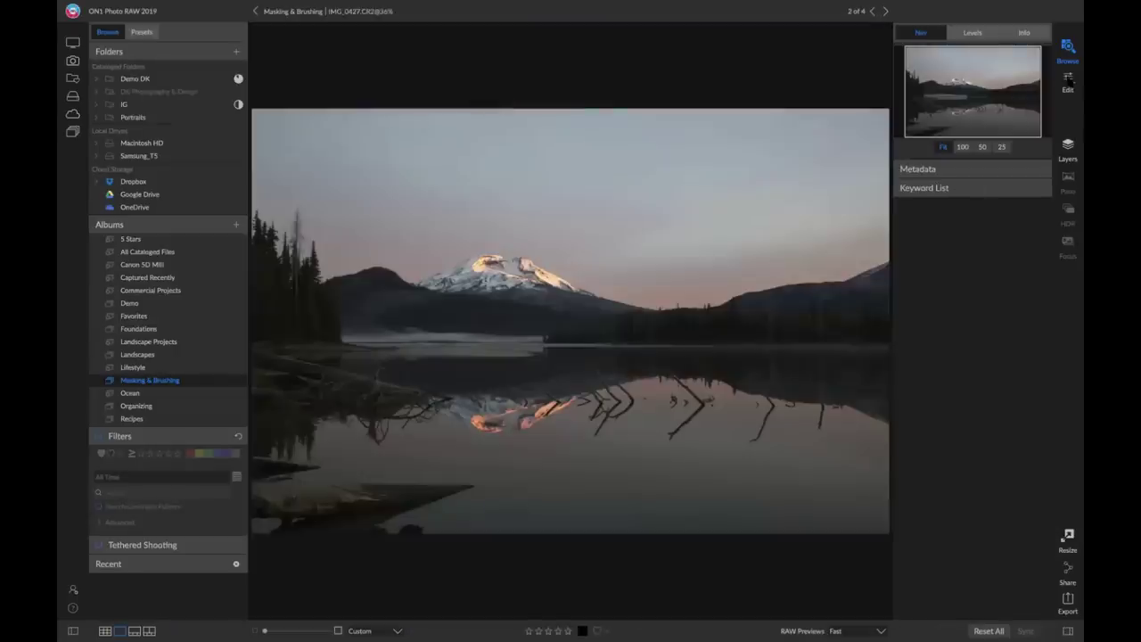
left_click(1068, 81)
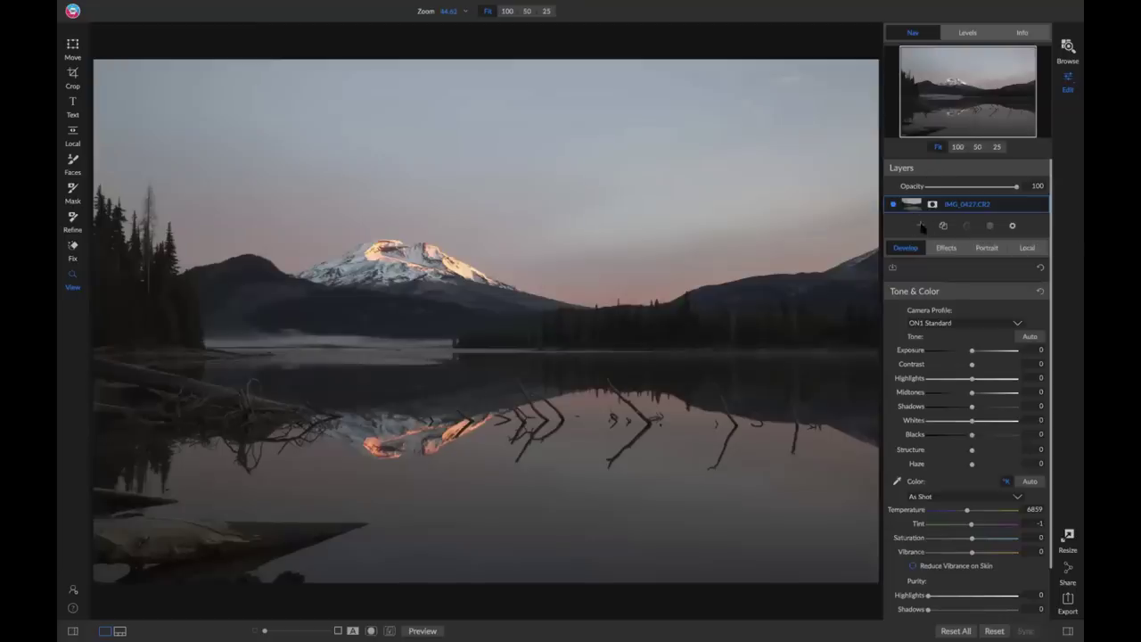
Add the pink and blue sky Skies50.jpg from the Extras Backgrounds Skies folder as a layer.
left_click(923, 226)
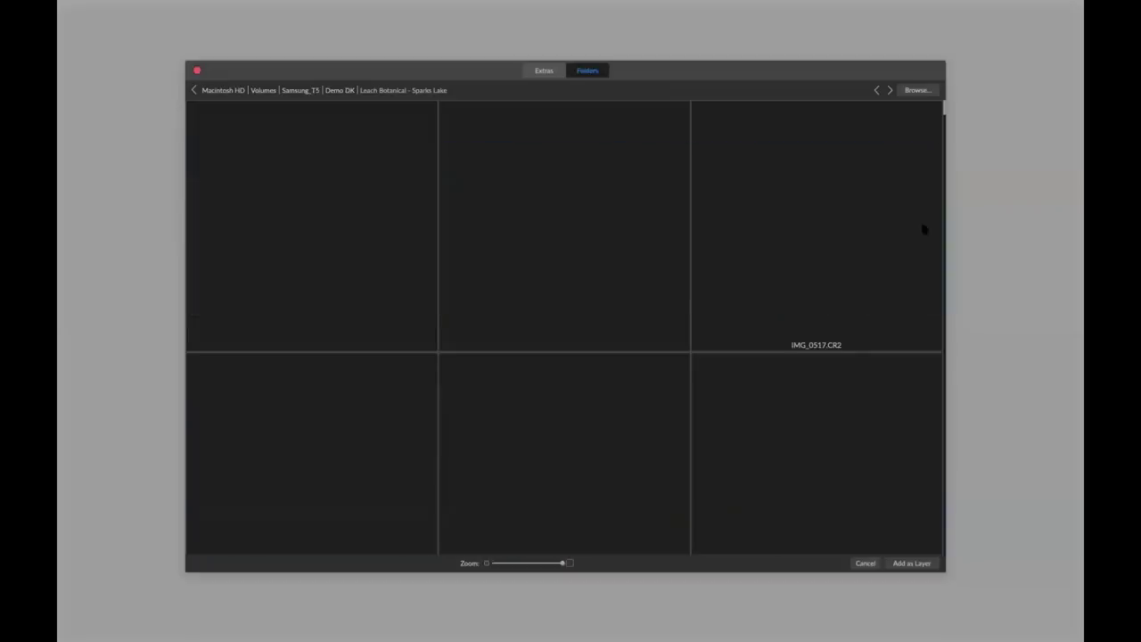
left_click(546, 72)
double_click(566, 184)
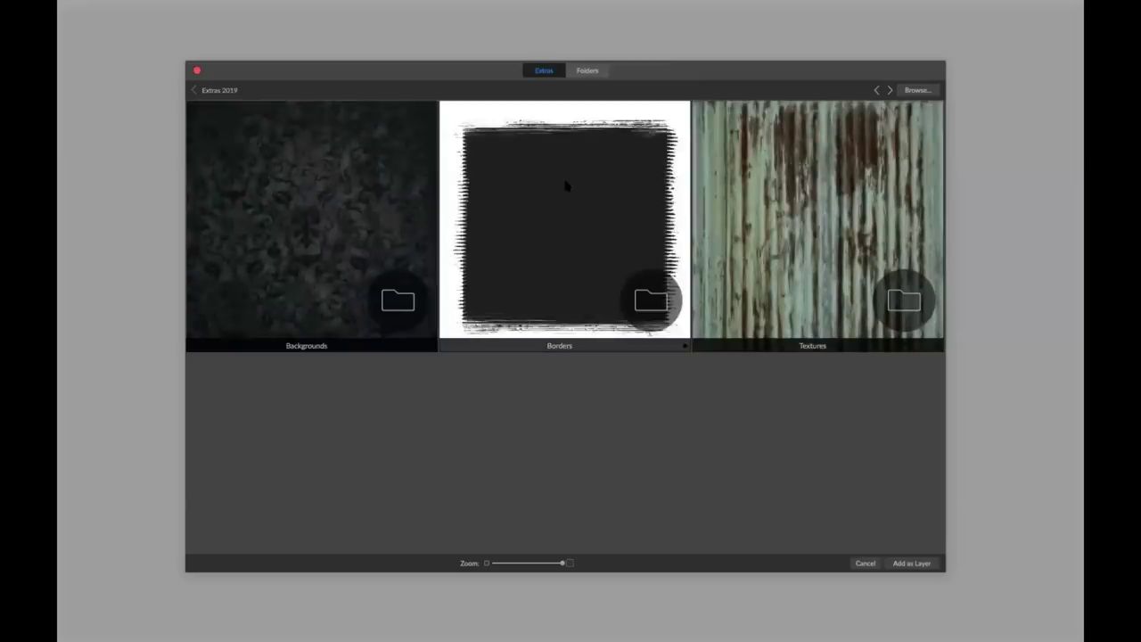
left_click(382, 205)
double_click(381, 205)
scroll(334, 372, "down", 1)
left_click(334, 372)
double_click(334, 372)
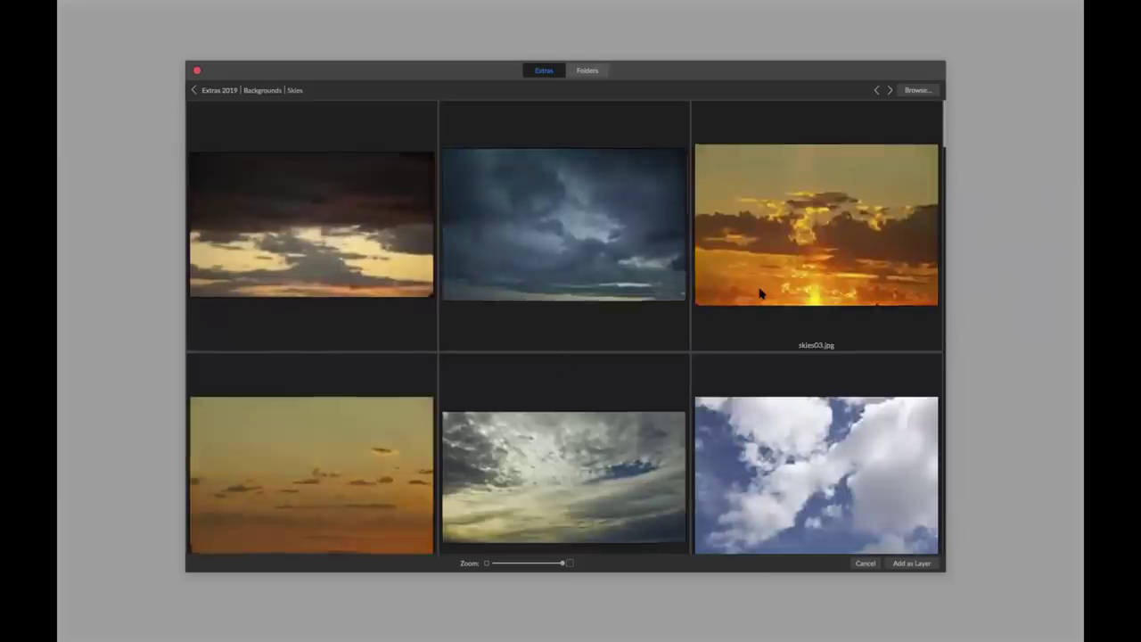
scroll(760, 292, "down", 5)
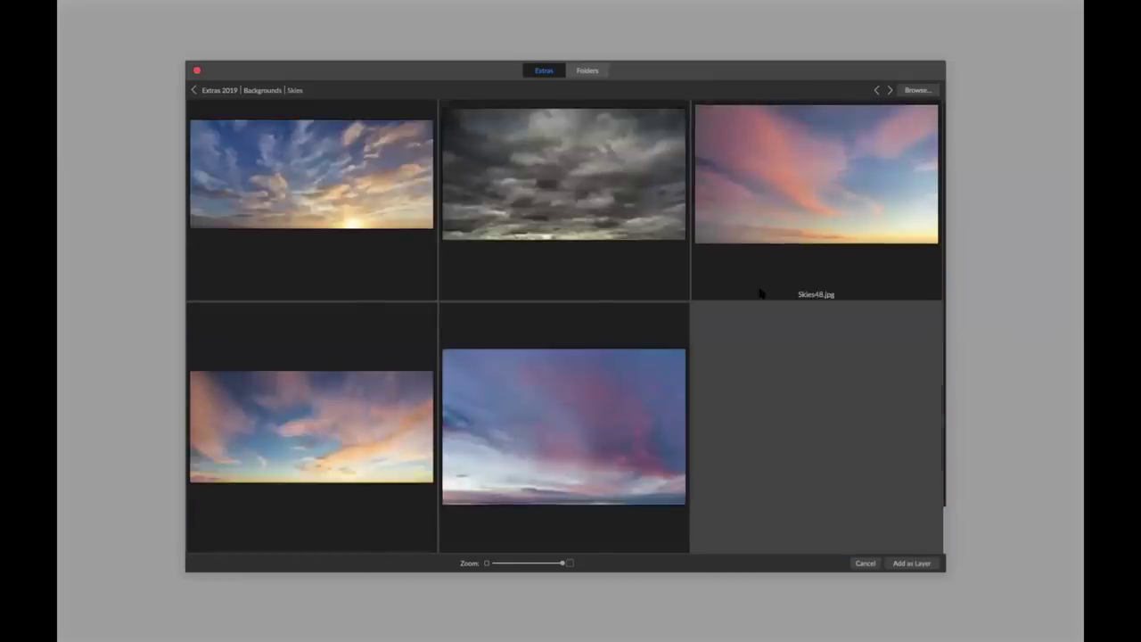
left_click(610, 413)
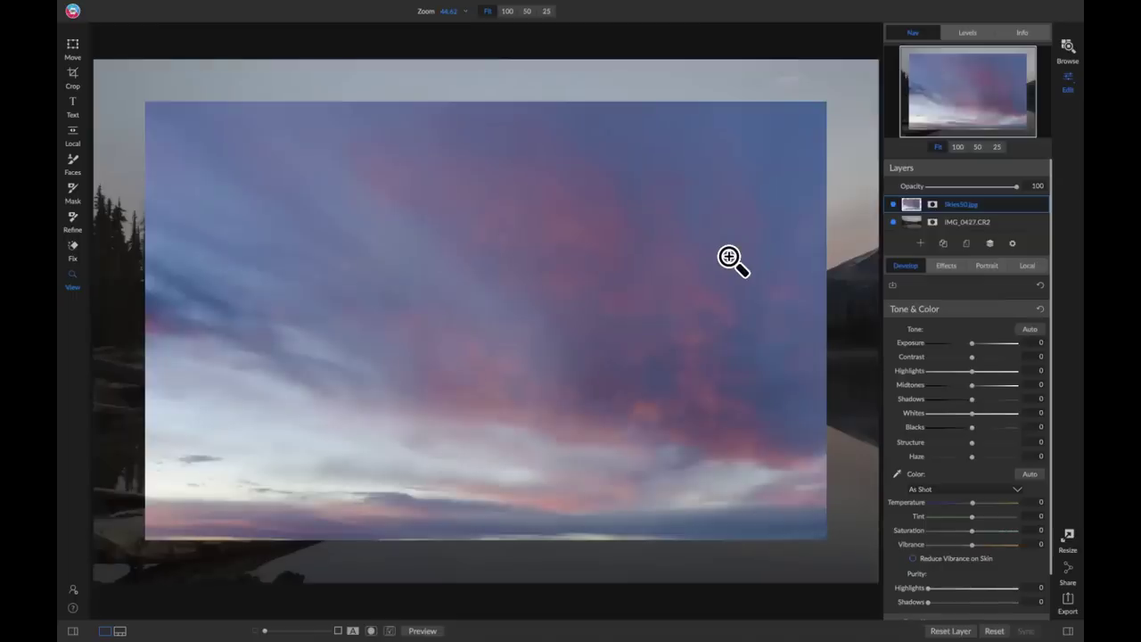
Move the sky layer slightly toward the photo's upper-left corner, and add blank masks to both layers.
key("v")
mouse_move(687, 290)
left_mouse_down()
mouse_move(725, 215)
mouse_move(621, 359)
mouse_move(618, 242)
mouse_move(653, 245)
mouse_move(693, 288)
left_mouse_up()
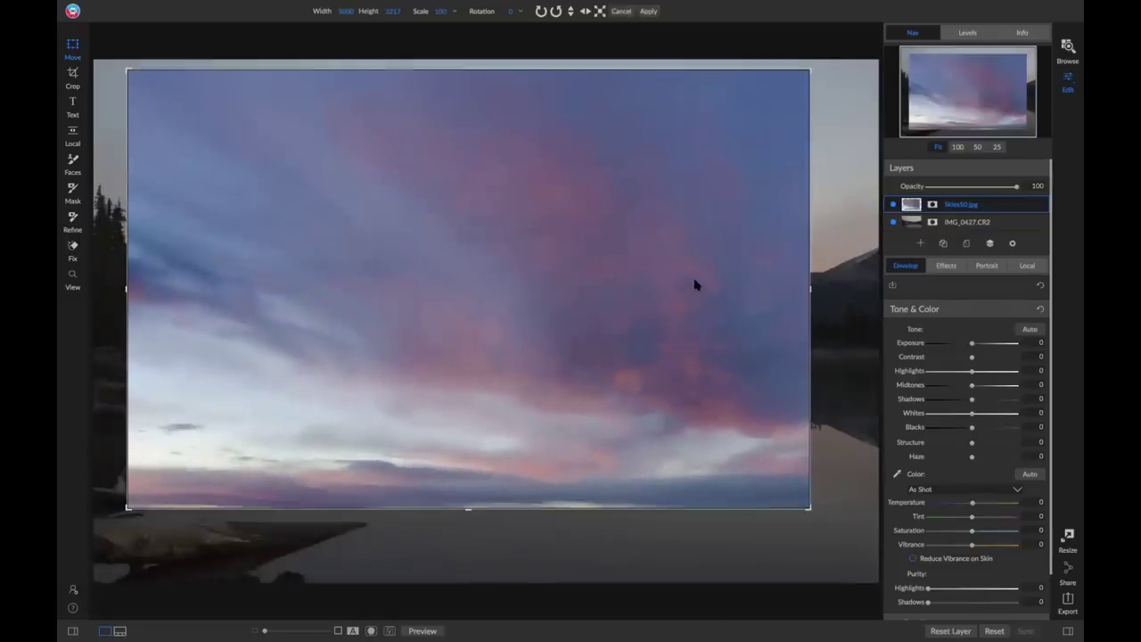
left_click(932, 222)
left_click(933, 204)
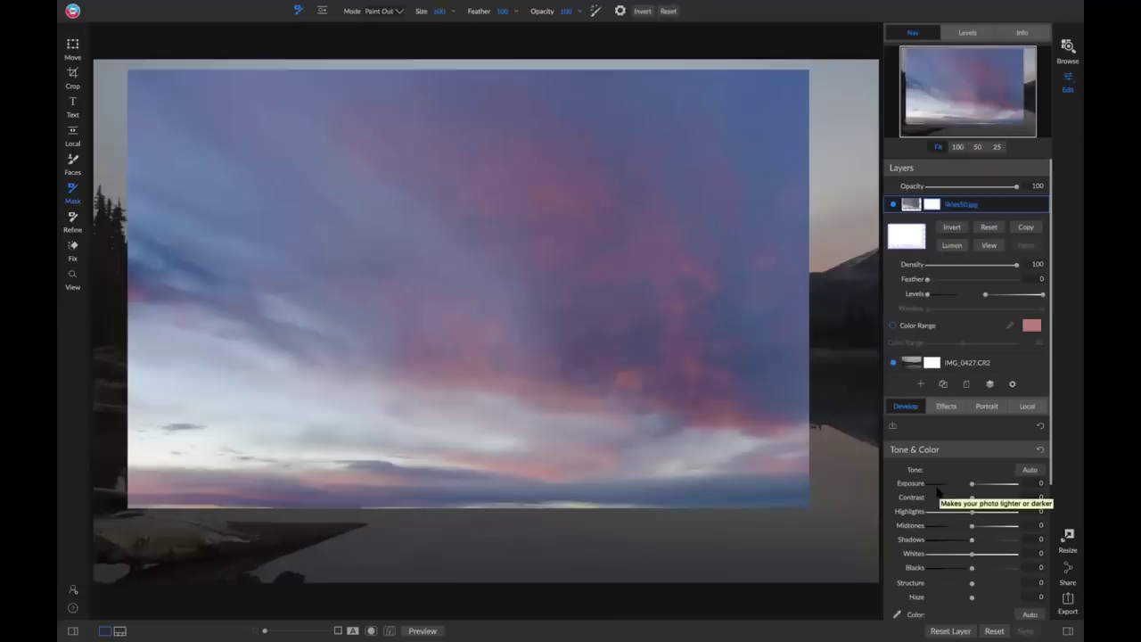
left_click(933, 205)
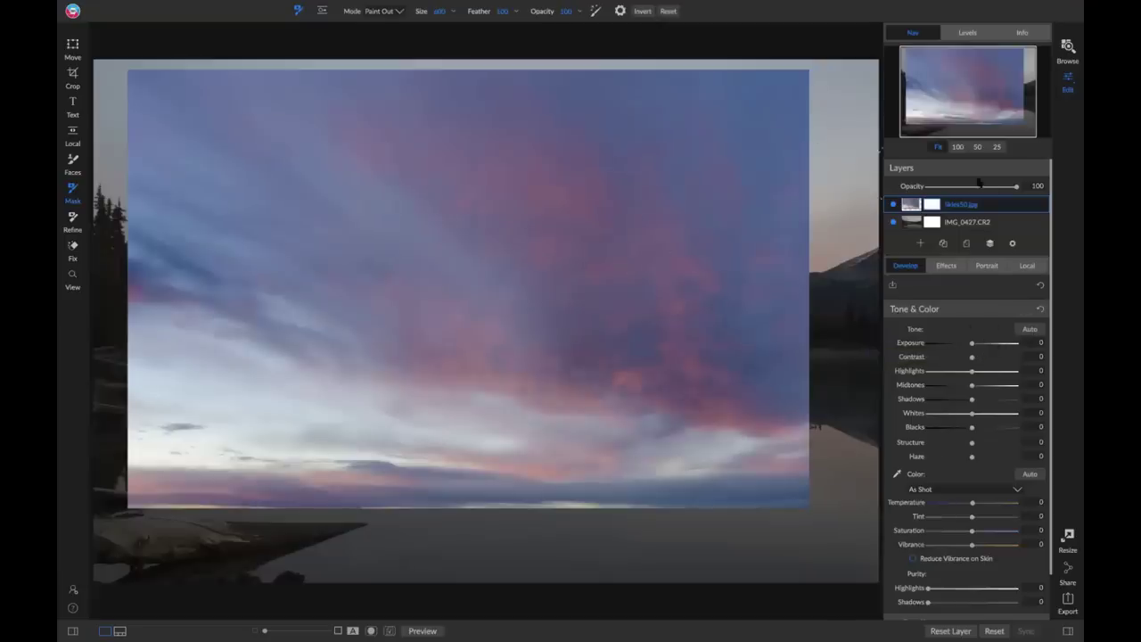
Lower the sky layer's opacity to 54, move its bottom edge to the lake's far shoreline, and stretch it across the photo's width.
left_click_drag(1017, 186, 975, 187)
key("v")
left_click_drag(652, 214, 693, 222)
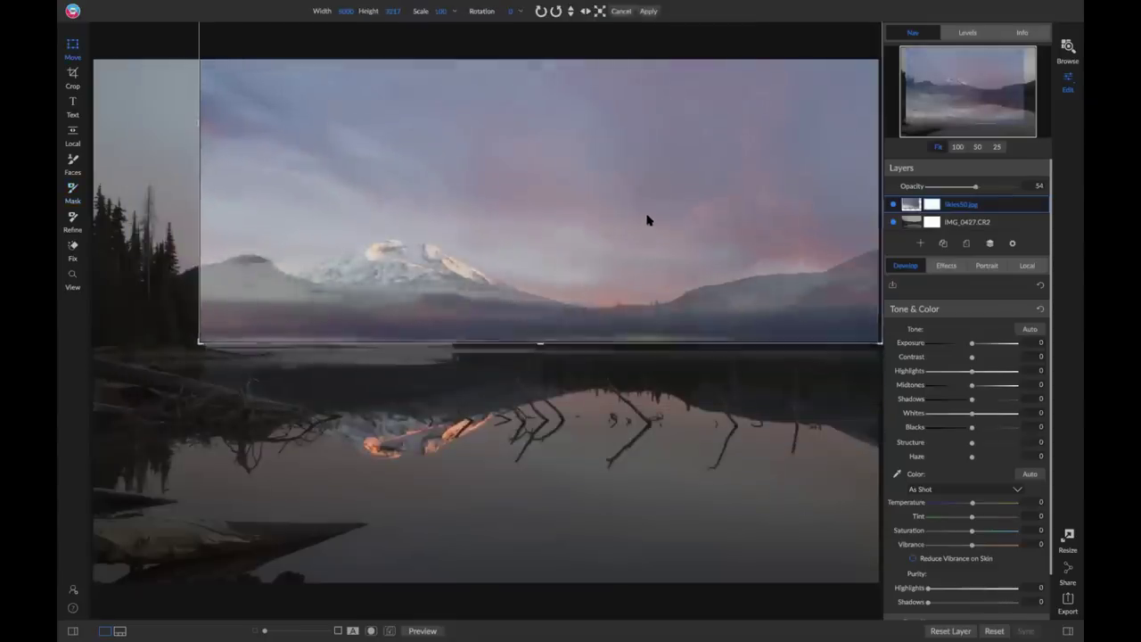
left_click_drag(205, 346, 65, 352)
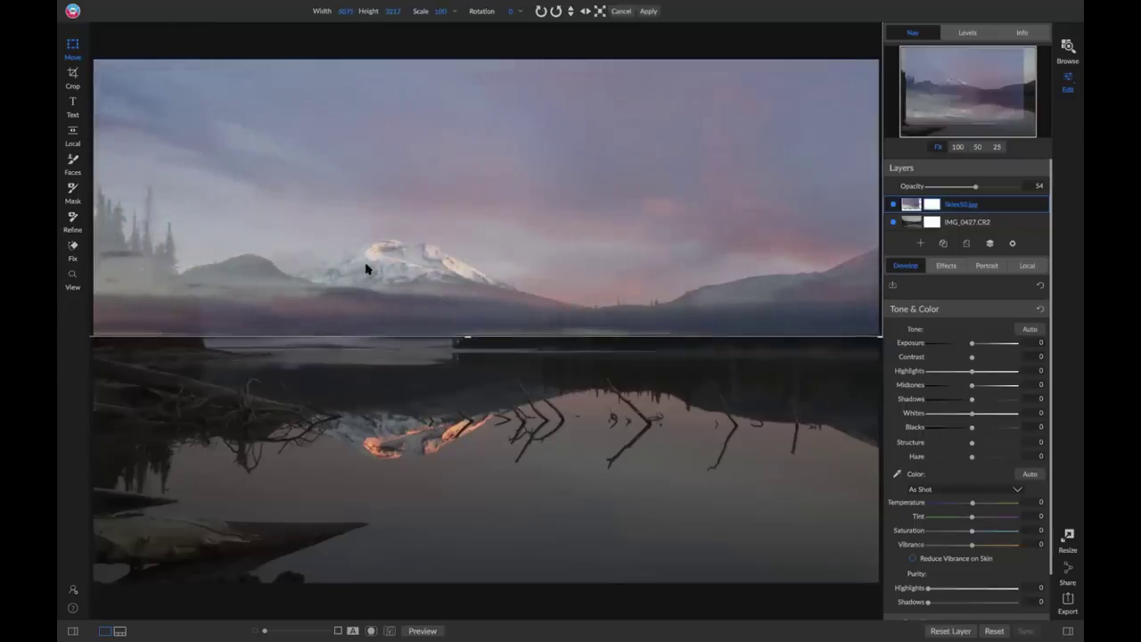
Set the Skies50.jpg layer's opacity to 100 and move the IMG_0427.CR2 layer above it.
left_click_drag(978, 188, 1034, 188)
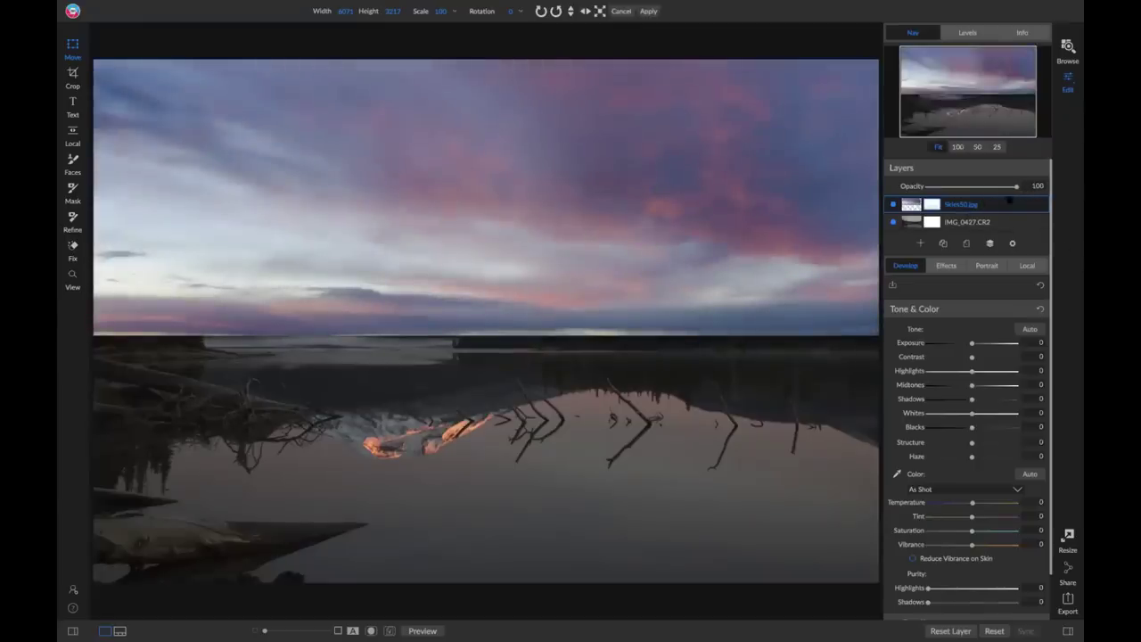
left_click_drag(1016, 188, 962, 188)
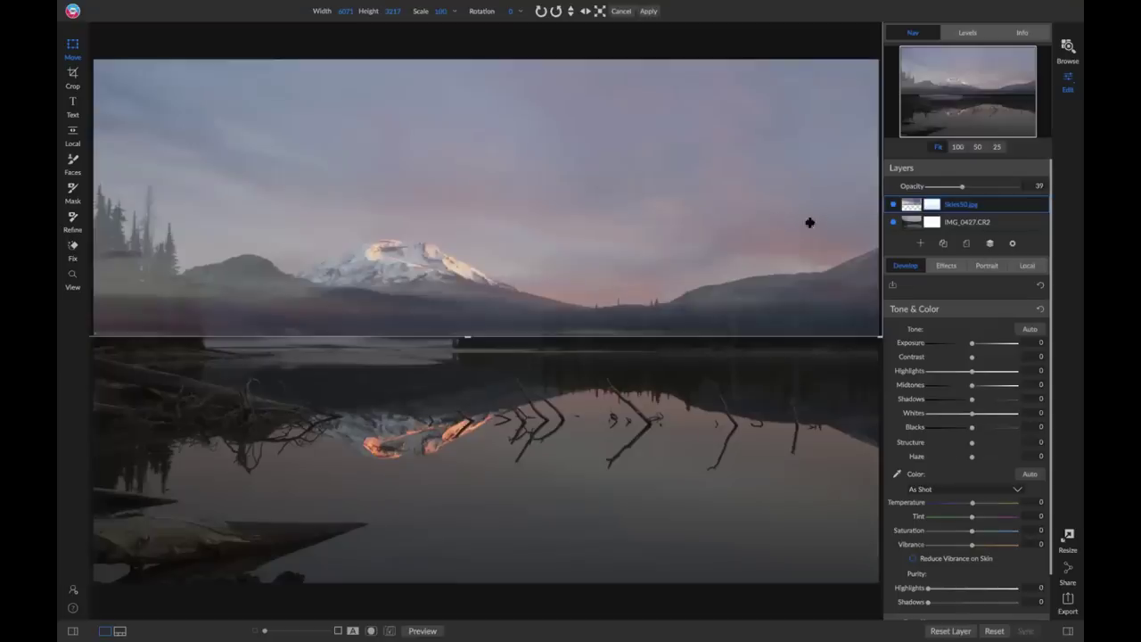
left_click_drag(963, 187, 1017, 188)
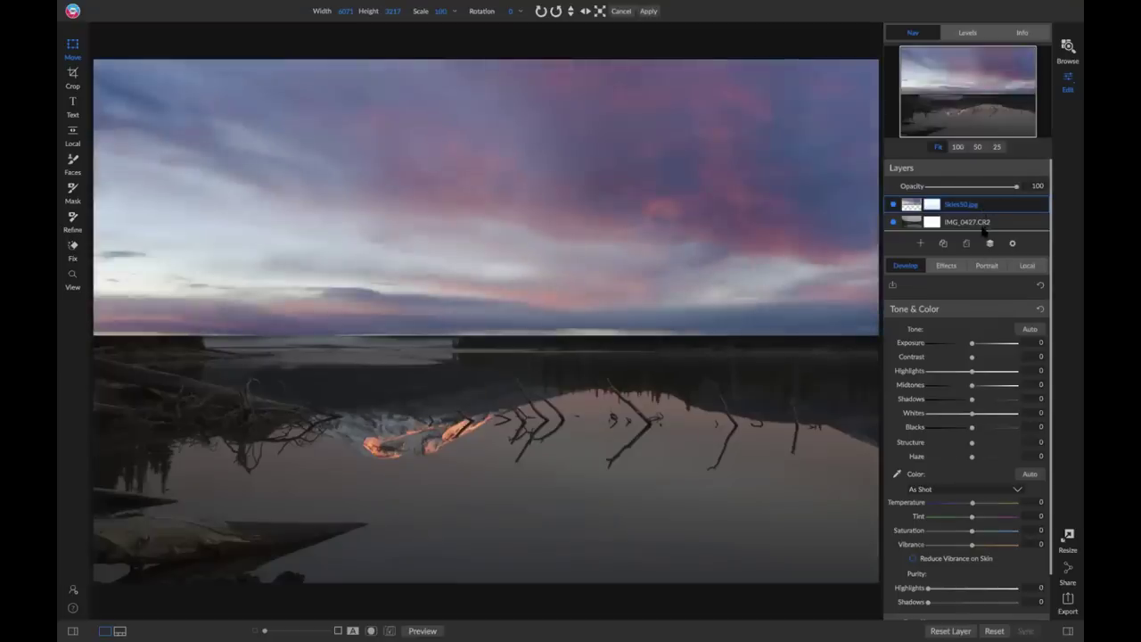
left_click_drag(969, 229, 956, 211)
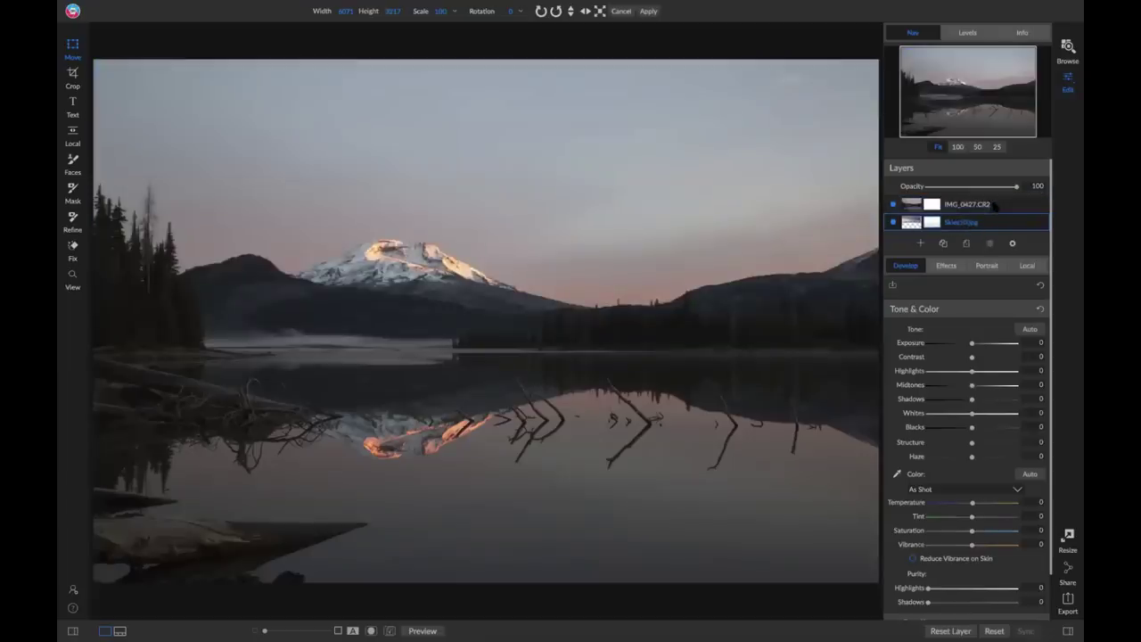
Paint out the original sky above the mountains and trees in the IMG_0427.CR2 layer's mask with a size 900 edge-aware brush.
left_click(993, 206)
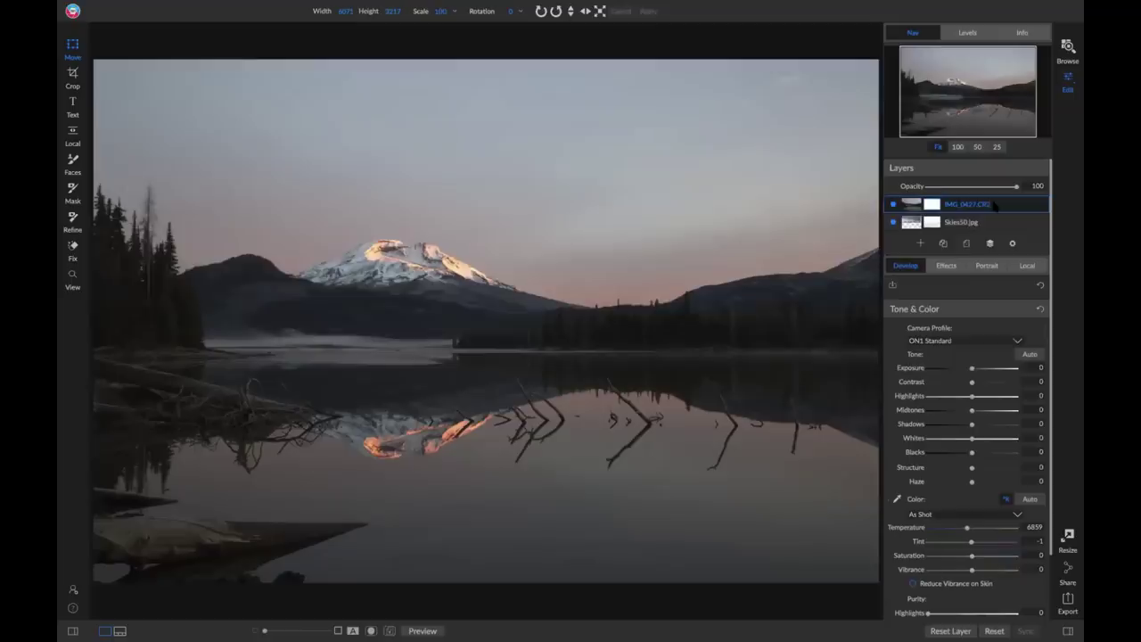
left_click(625, 231)
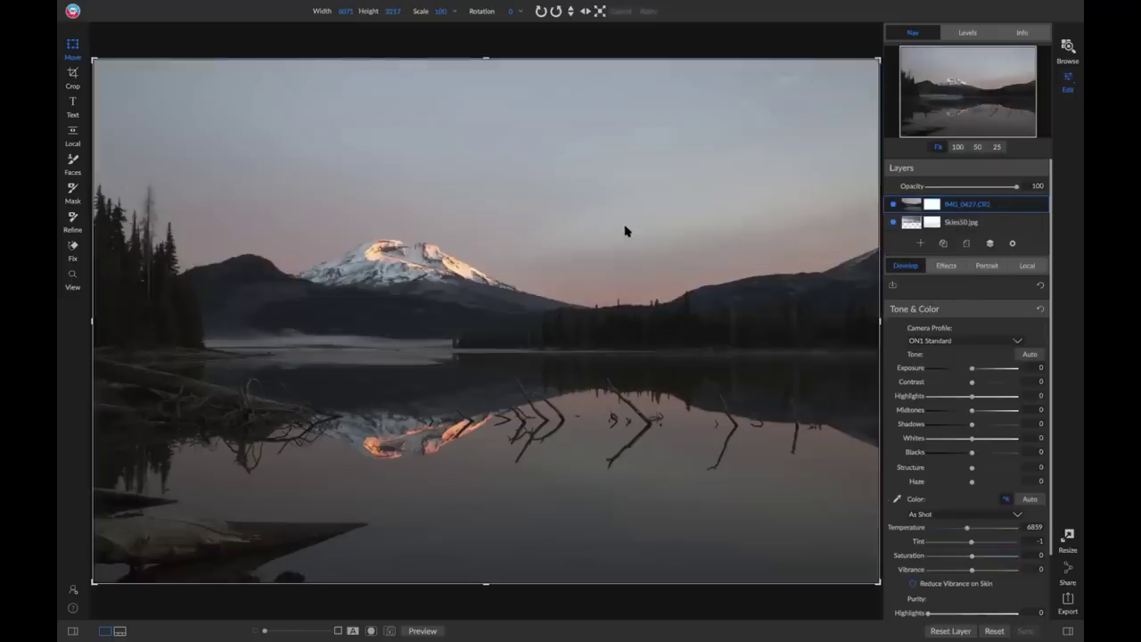
key("b")
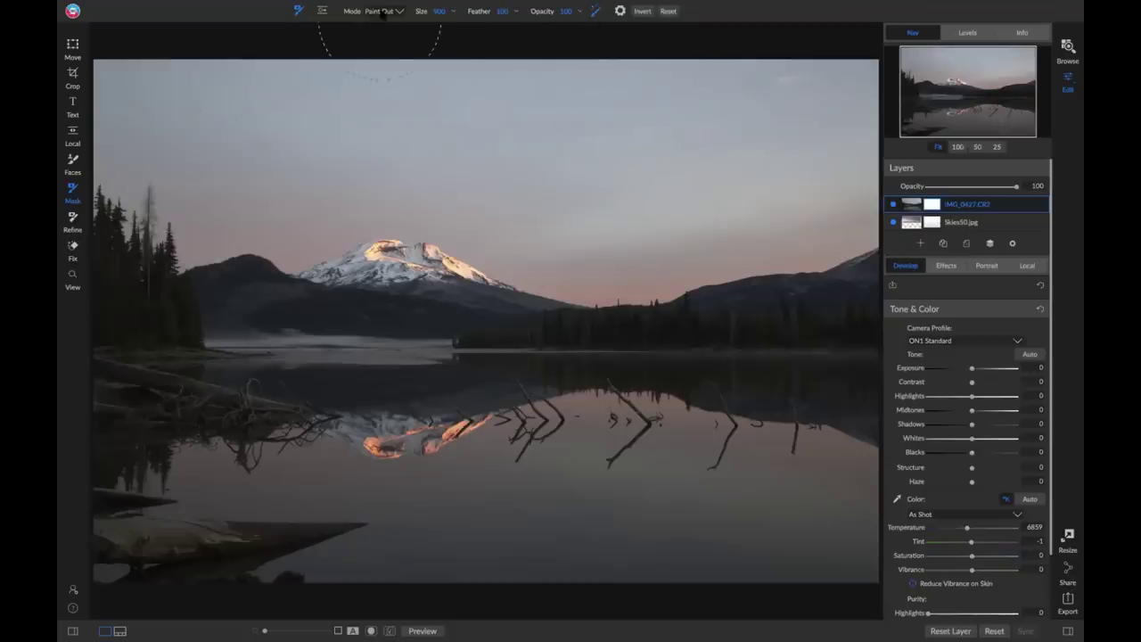
mouse_move(619, 181)
left_mouse_down()
mouse_move(811, 142)
mouse_move(794, 102)
mouse_move(164, 105)
mouse_move(428, 151)
mouse_move(861, 134)
mouse_move(834, 201)
mouse_move(673, 252)
left_mouse_up()
left_click_drag(556, 207, 416, 187)
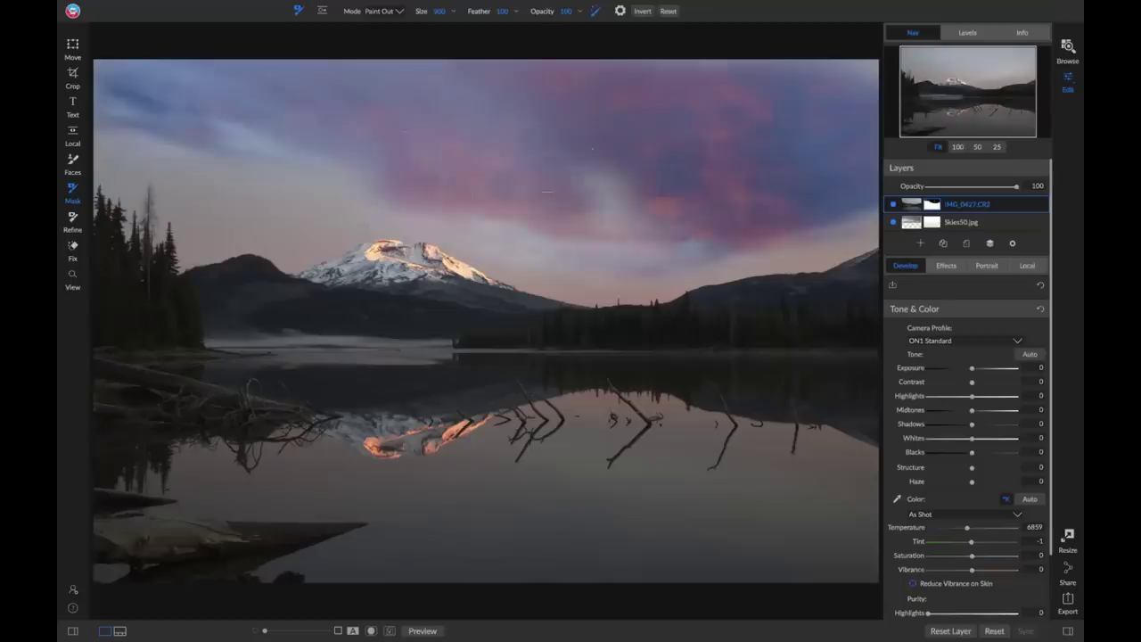
left_click_drag(547, 191, 625, 190)
mouse_move(754, 197)
left_mouse_down()
mouse_move(883, 195)
mouse_move(864, 211)
mouse_move(767, 236)
left_mouse_up()
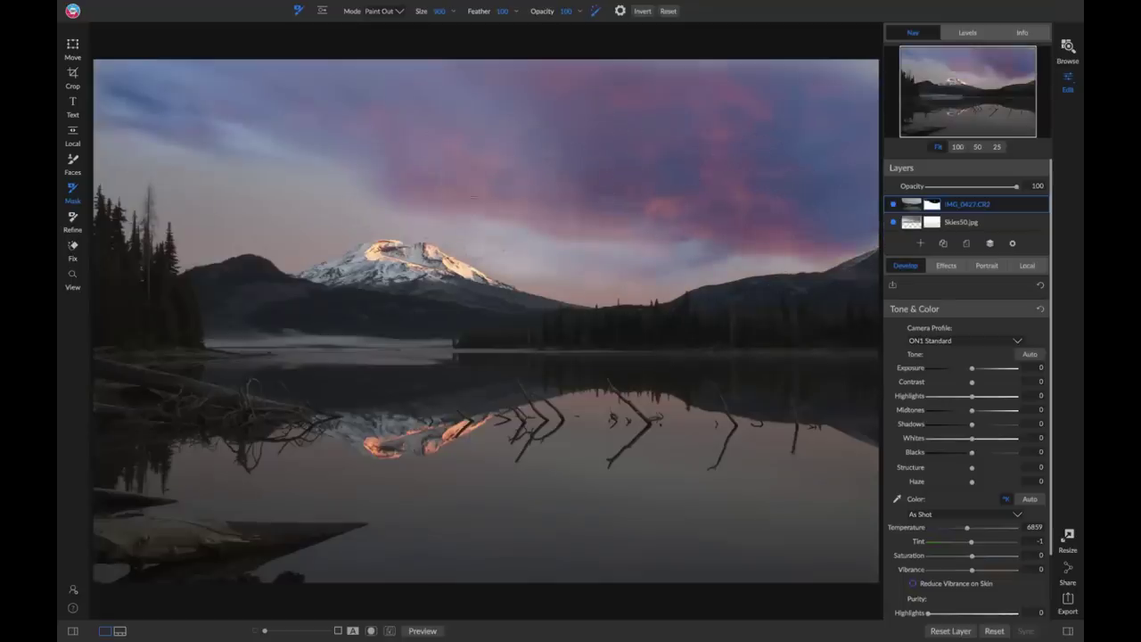
left_click(312, 219)
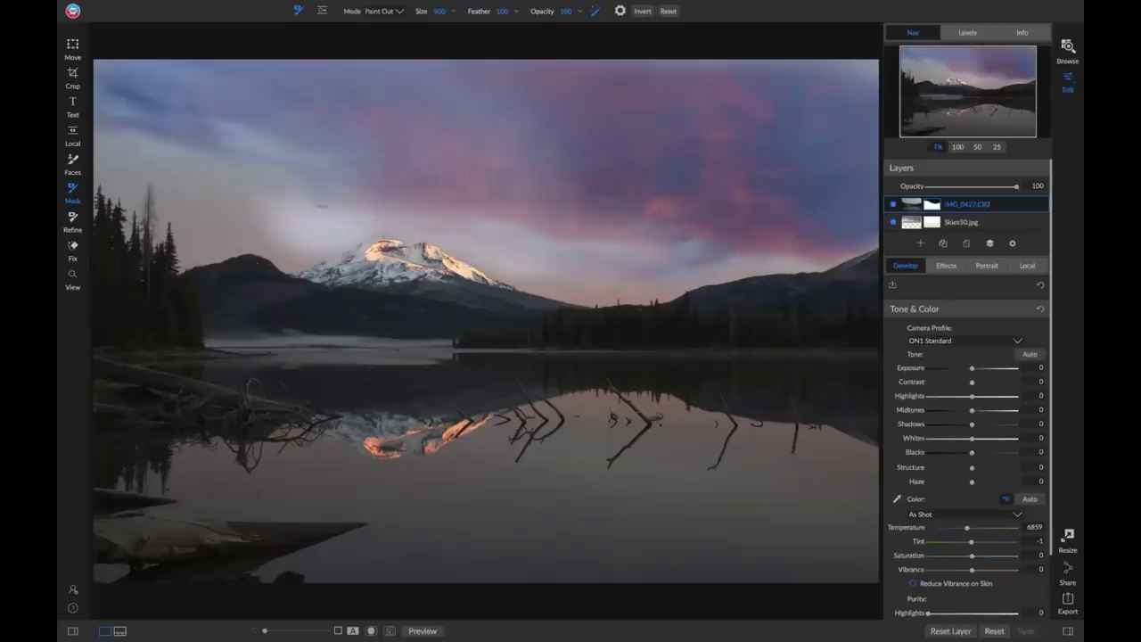
left_click(319, 225)
mouse_move(272, 214)
left_mouse_down()
mouse_move(196, 218)
mouse_move(123, 169)
mouse_move(117, 192)
left_mouse_up()
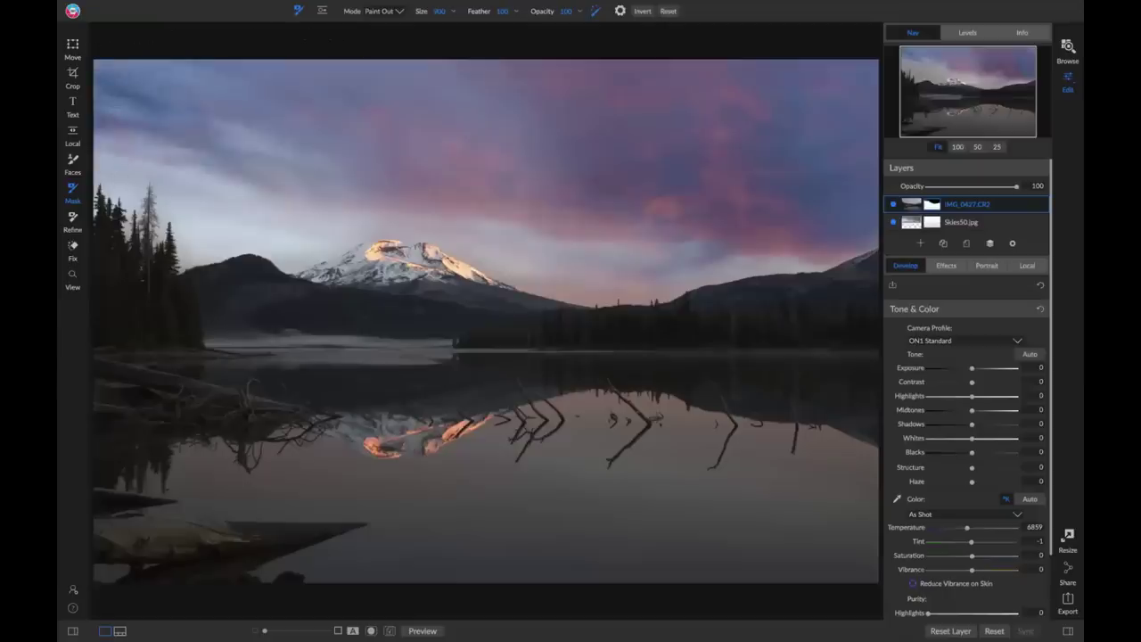
Check the snowy mountain's edge at 100% and set the mask brush to Paint In, size 200, with Perfect Brush off.
key("z")
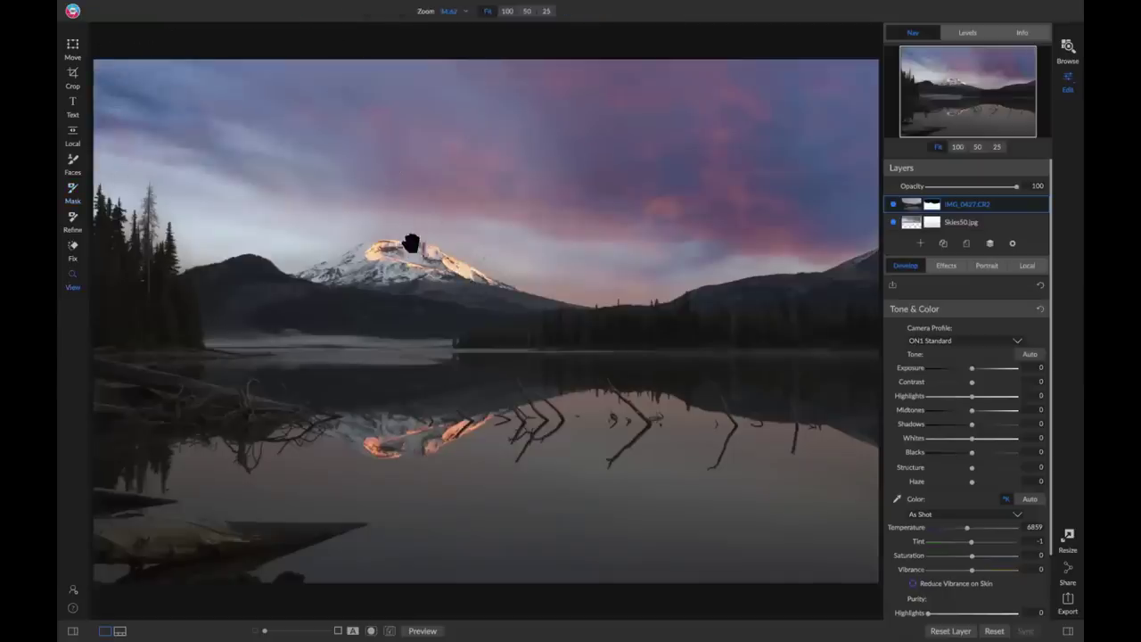
left_click(357, 257)
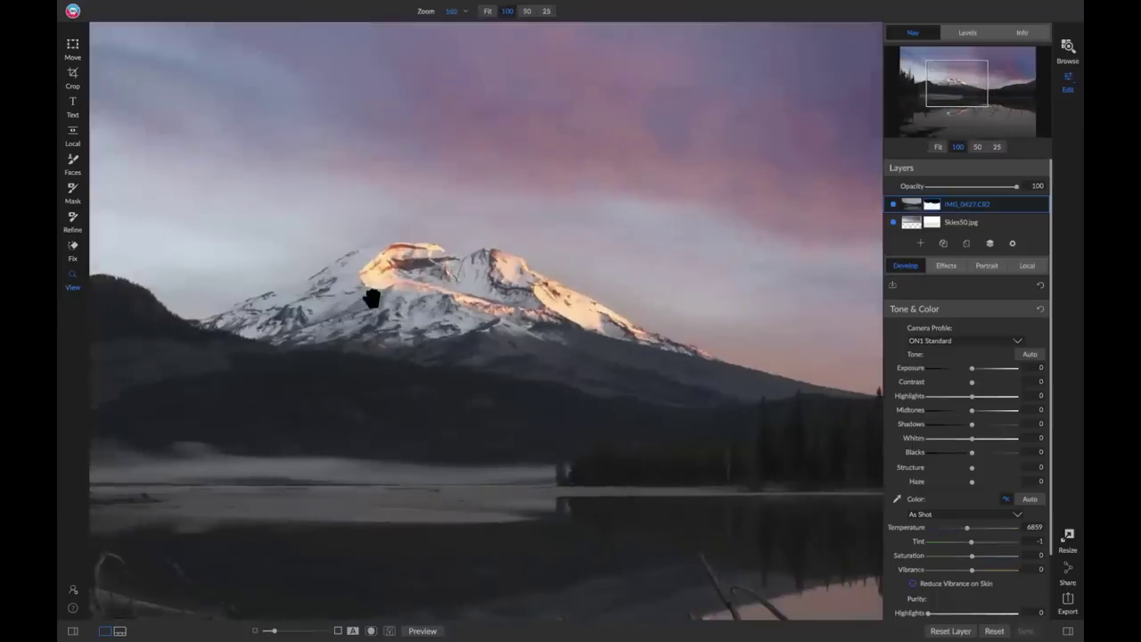
key("b")
key("bracketleft")
key("bracketleft")
key("bracketleft")
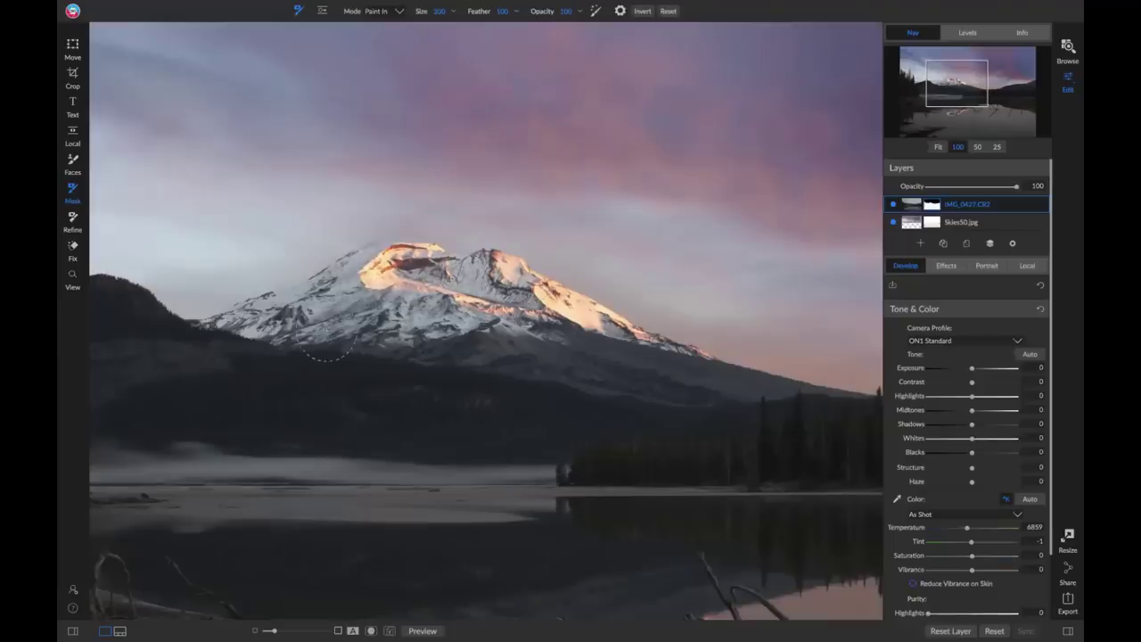
key("z")
key("ctrl+0")
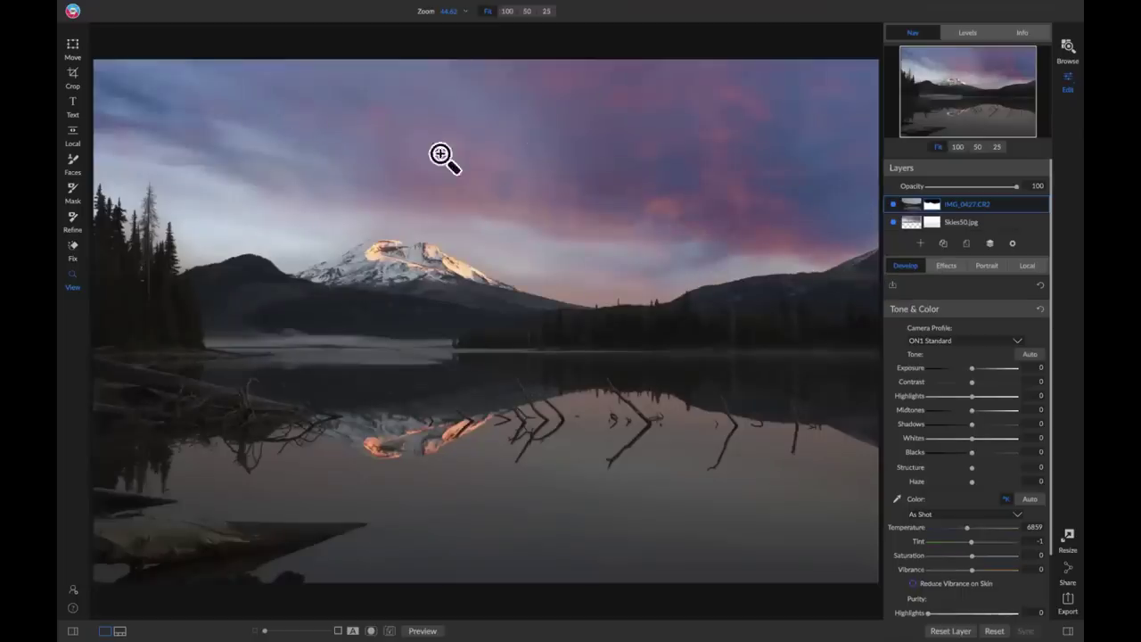
View the IMG_0427.CR2 layer's mask in black and white, paint out the grey patch in the sky area, and return to the photo.
left_click(932, 204)
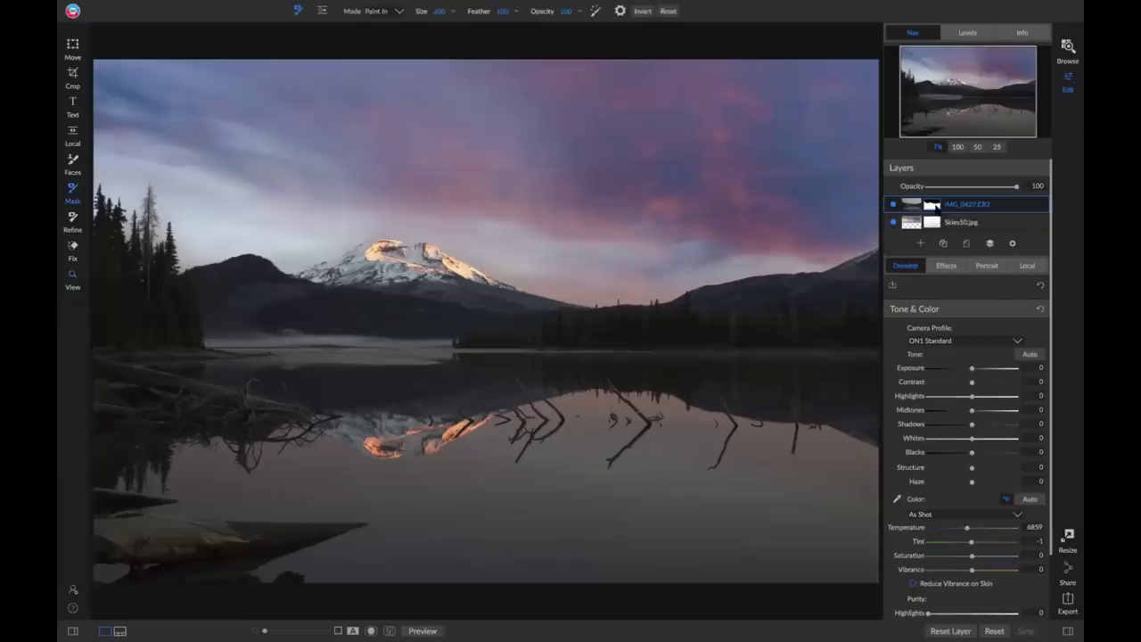
left_click(933, 205)
left_click(991, 246)
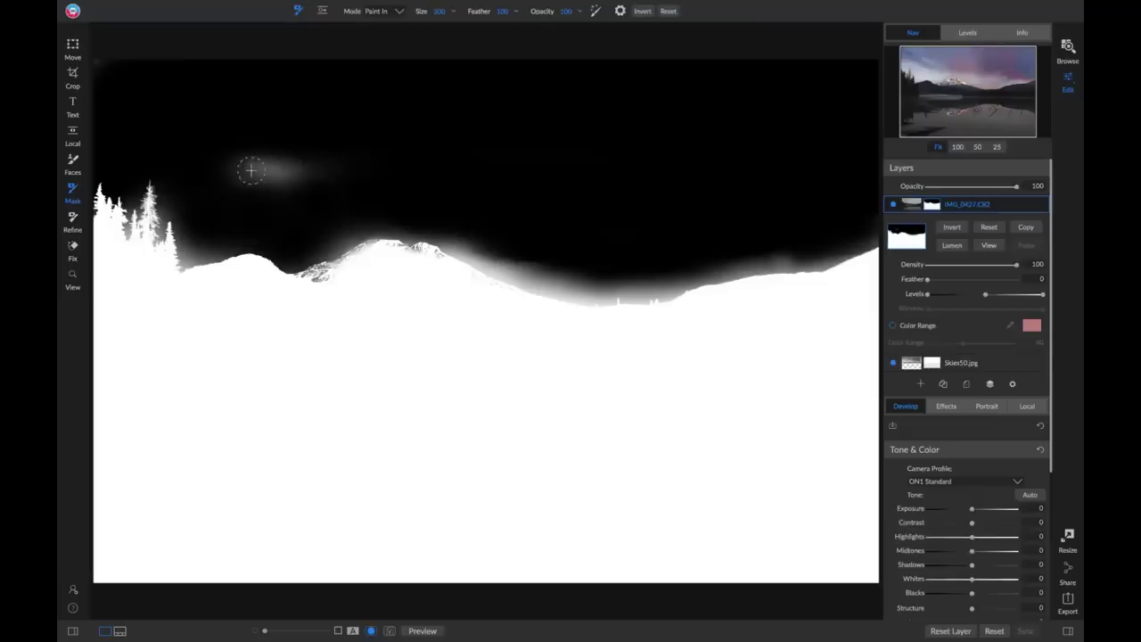
key("alt")
mouse_move(237, 170)
left_mouse_down()
mouse_move(303, 169)
mouse_move(274, 182)
mouse_move(256, 164)
mouse_move(263, 148)
mouse_move(332, 170)
left_mouse_up()
left_click(986, 245)
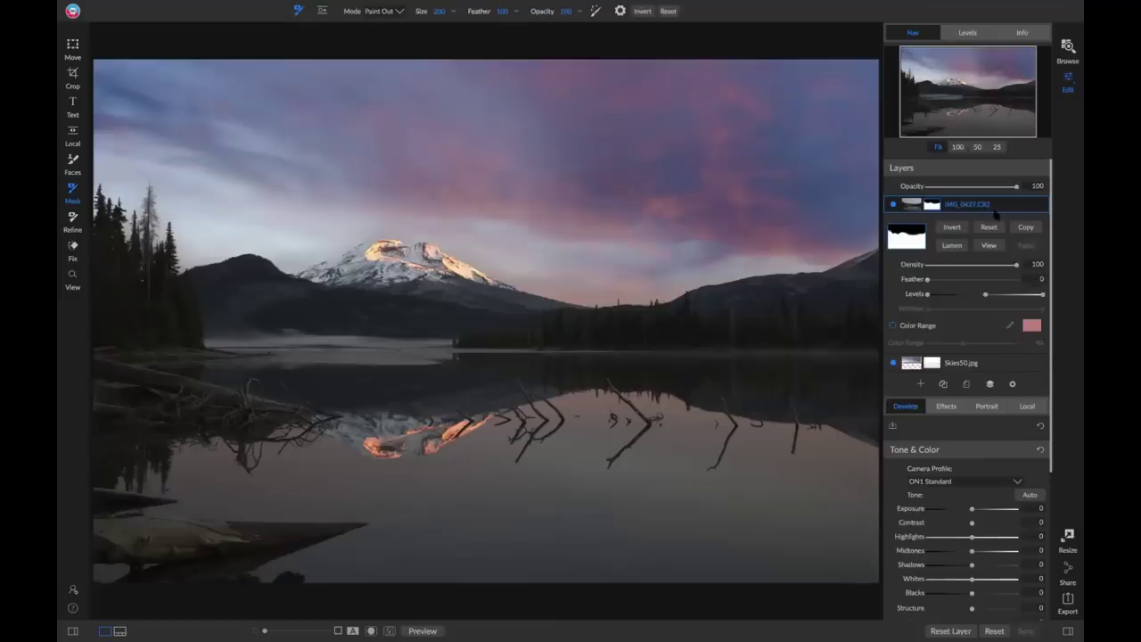
left_click(948, 206)
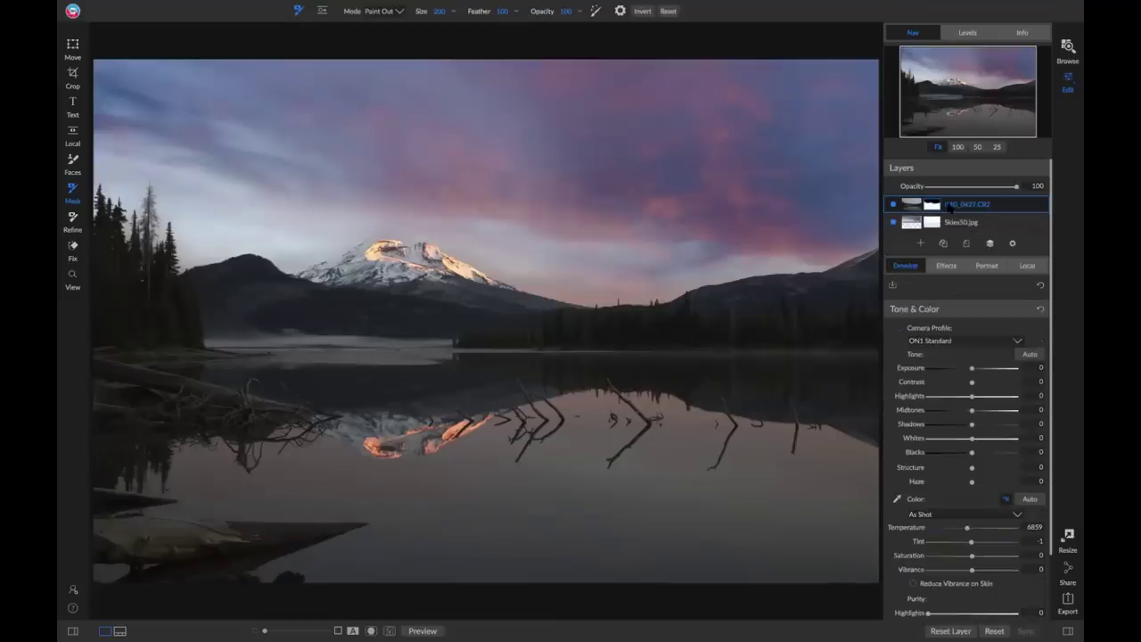
Duplicate the Skies50.jpg layer and move the copy above all other layers.
left_click(992, 224)
right_click(995, 225)
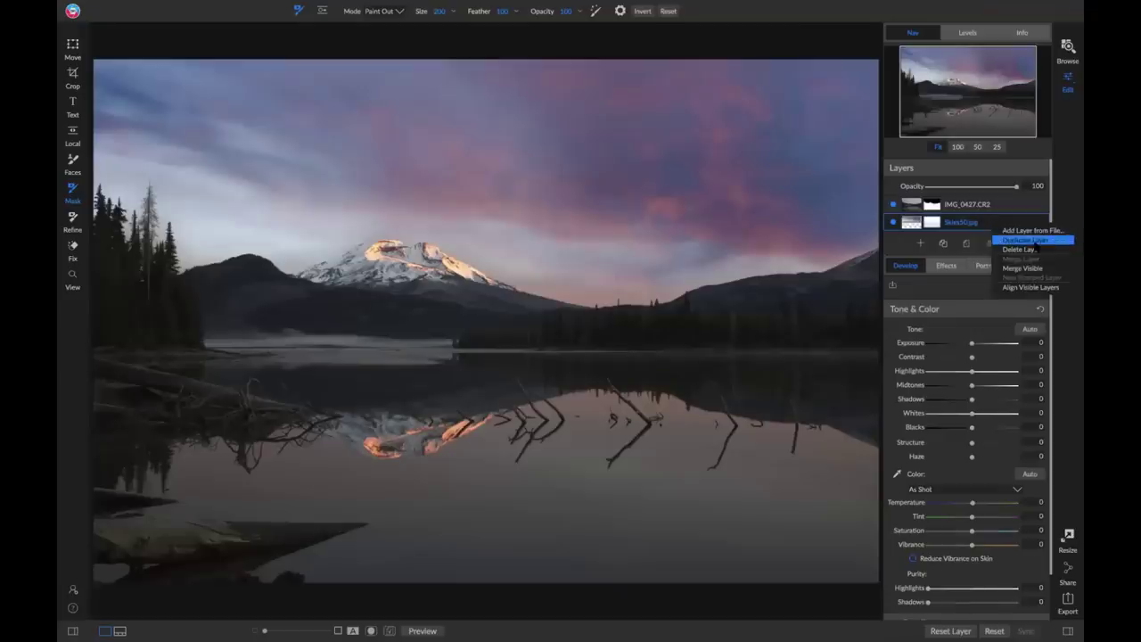
left_click(1029, 240)
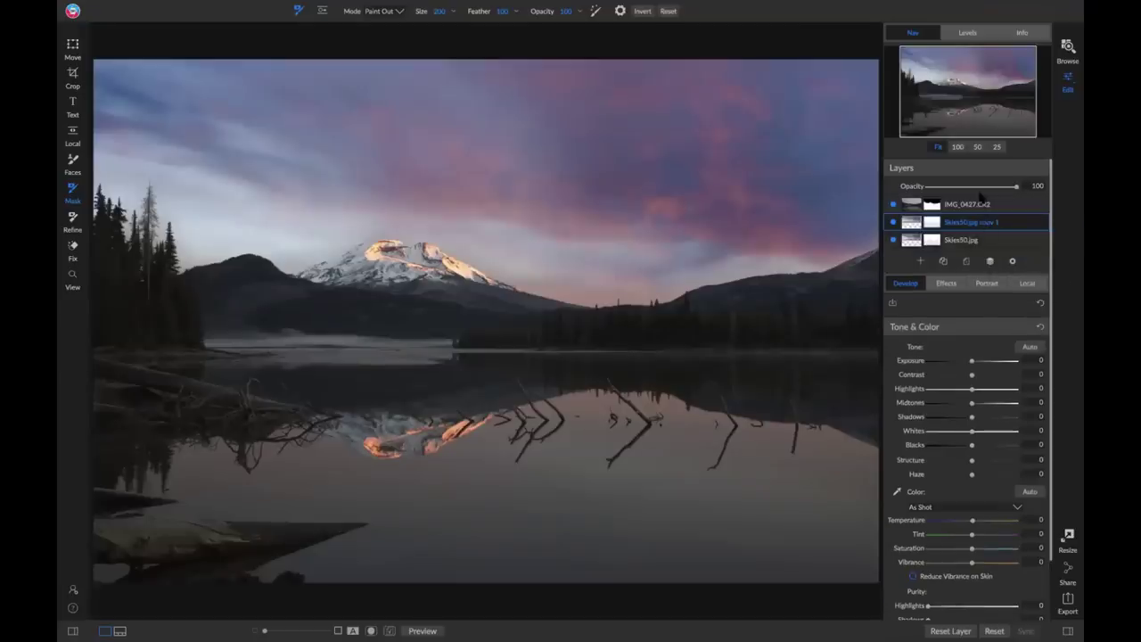
left_click_drag(978, 200, 978, 203)
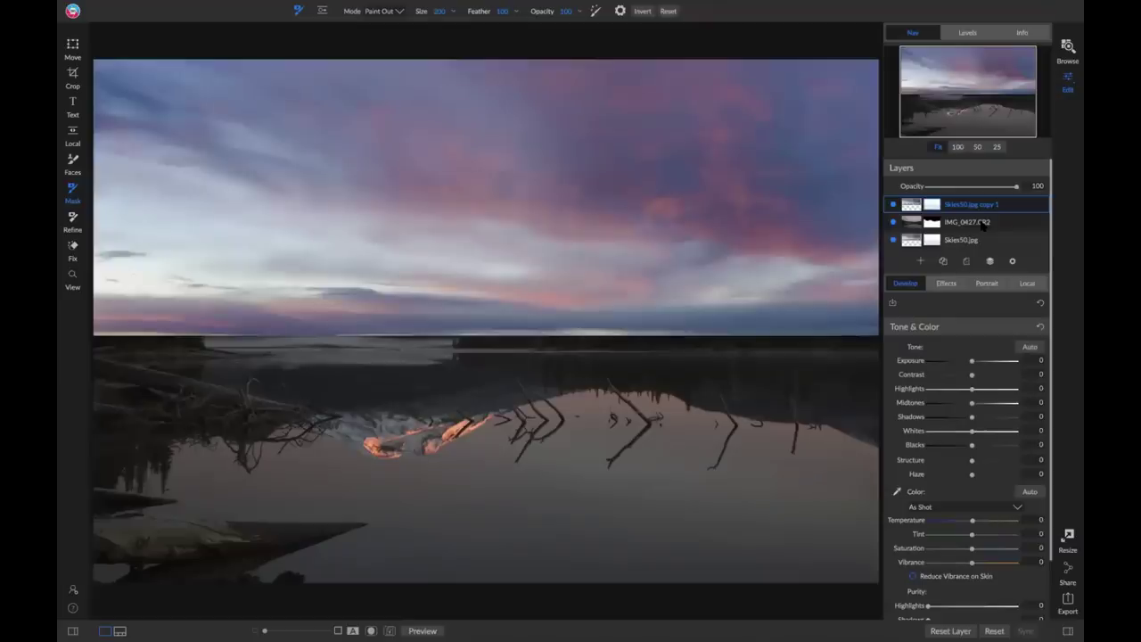
Flip the sky copy vertically, lower its opacity to 55, and move it down over the lake so its edge sits near the far shoreline.
key("v")
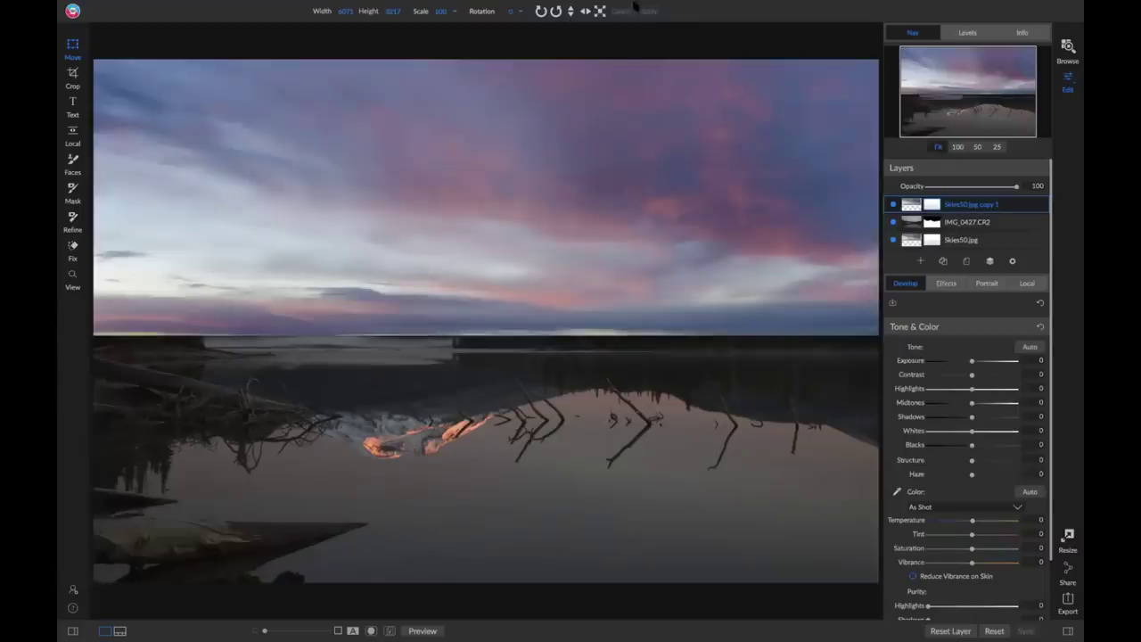
left_click(569, 13)
left_click_drag(675, 144, 701, 279)
left_click_drag(1016, 187, 976, 187)
left_click_drag(665, 324, 680, 433)
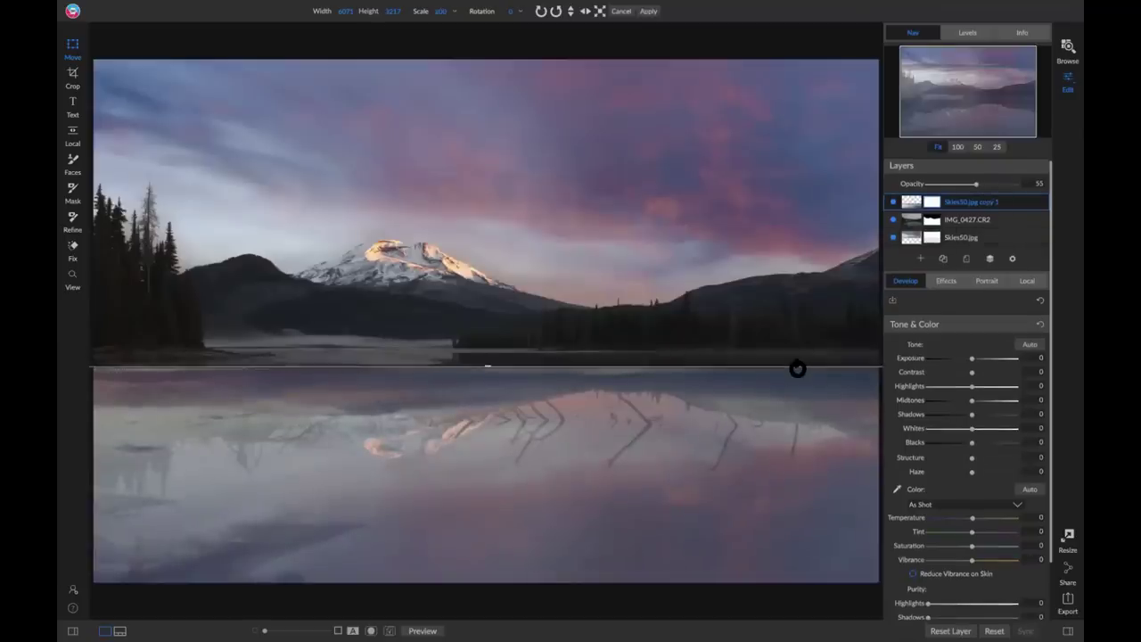
Paint out the sky copy over the far shoreline, the driftwood and the dark reflections with a size 800 mask brush.
key("b")
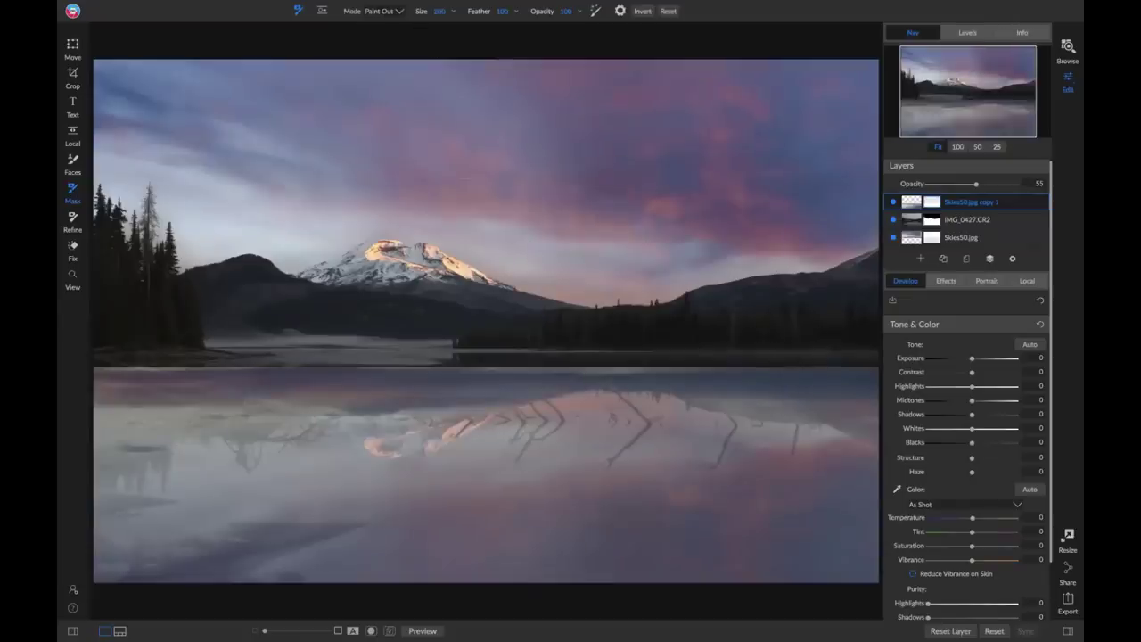
mouse_move(482, 343)
left_mouse_down()
mouse_move(337, 359)
mouse_move(148, 351)
left_mouse_up()
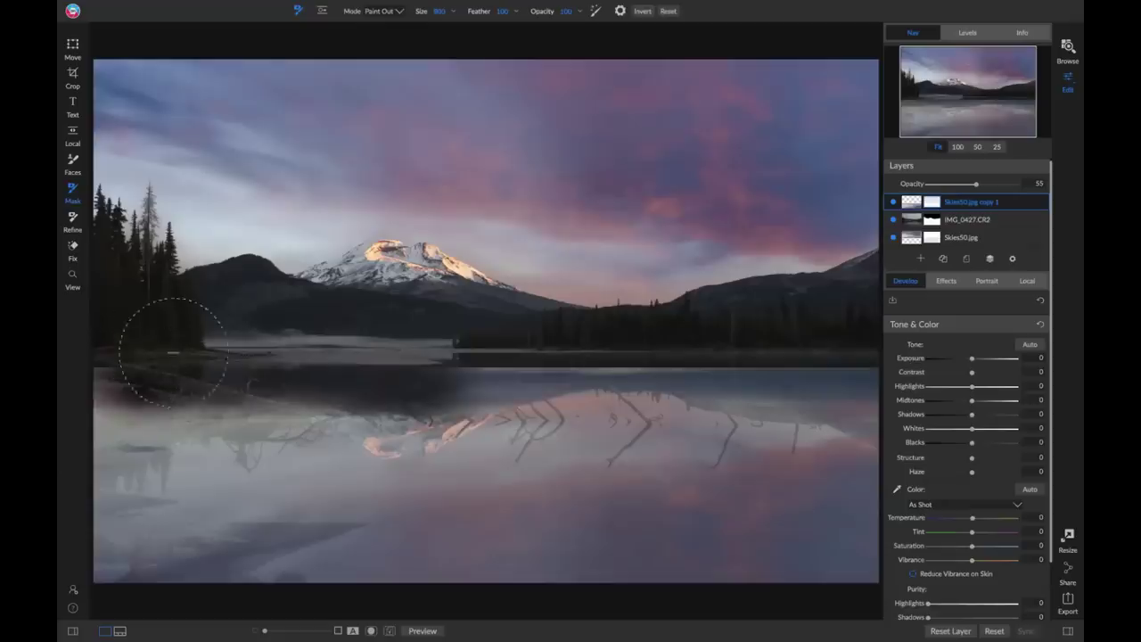
mouse_move(465, 353)
left_mouse_down()
mouse_move(426, 356)
mouse_move(509, 331)
mouse_move(769, 331)
left_mouse_up()
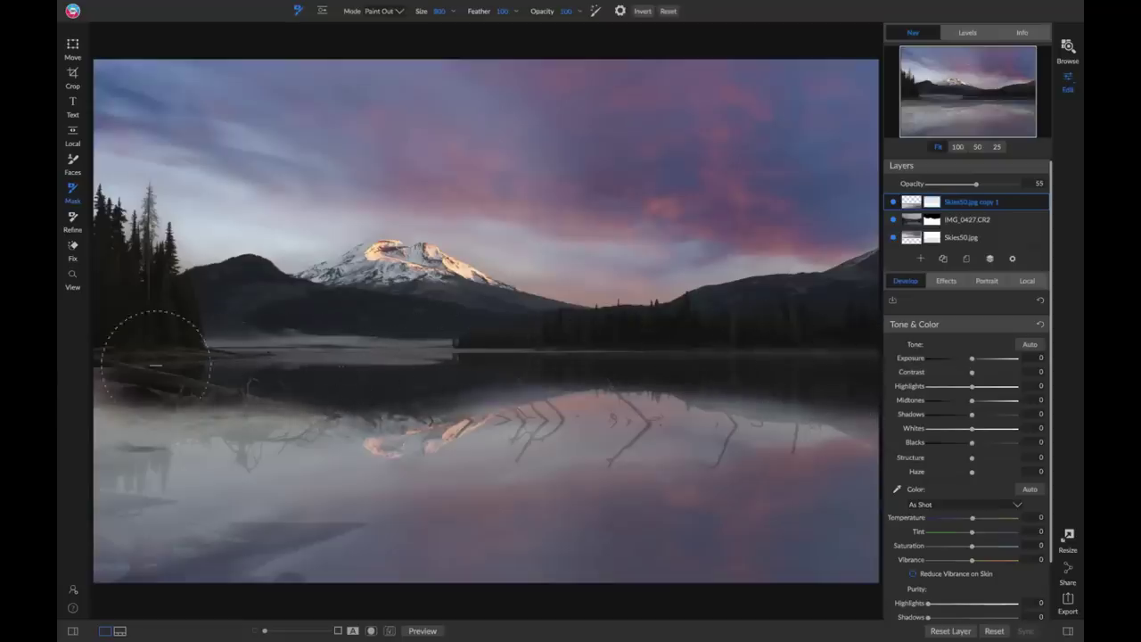
mouse_move(120, 575)
left_mouse_down()
mouse_move(97, 470)
mouse_move(103, 424)
mouse_move(153, 393)
mouse_move(241, 374)
mouse_move(202, 378)
mouse_move(122, 428)
mouse_move(115, 517)
mouse_move(118, 541)
mouse_move(222, 583)
mouse_move(160, 569)
mouse_move(125, 539)
mouse_move(218, 405)
mouse_move(247, 394)
mouse_move(408, 395)
mouse_move(566, 333)
mouse_move(680, 333)
mouse_move(890, 383)
left_mouse_up()
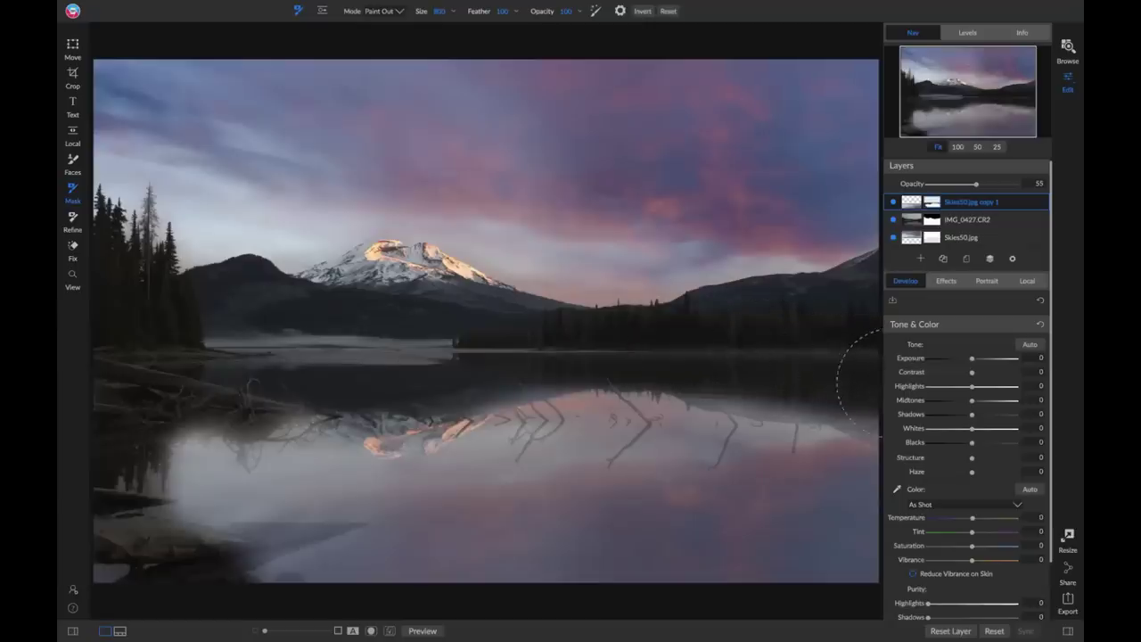
mouse_move(837, 355)
left_mouse_down()
mouse_move(703, 343)
mouse_move(912, 404)
left_mouse_up()
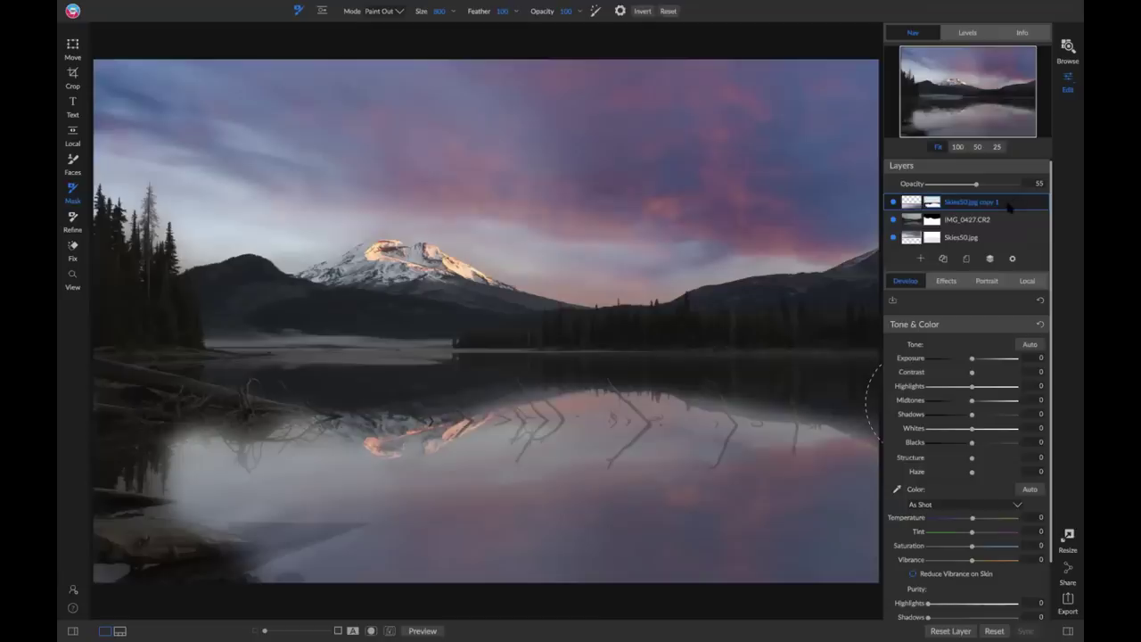
Set the sky copy's blending mode to Overlay and raise its opacity to 99.
left_click(1013, 259)
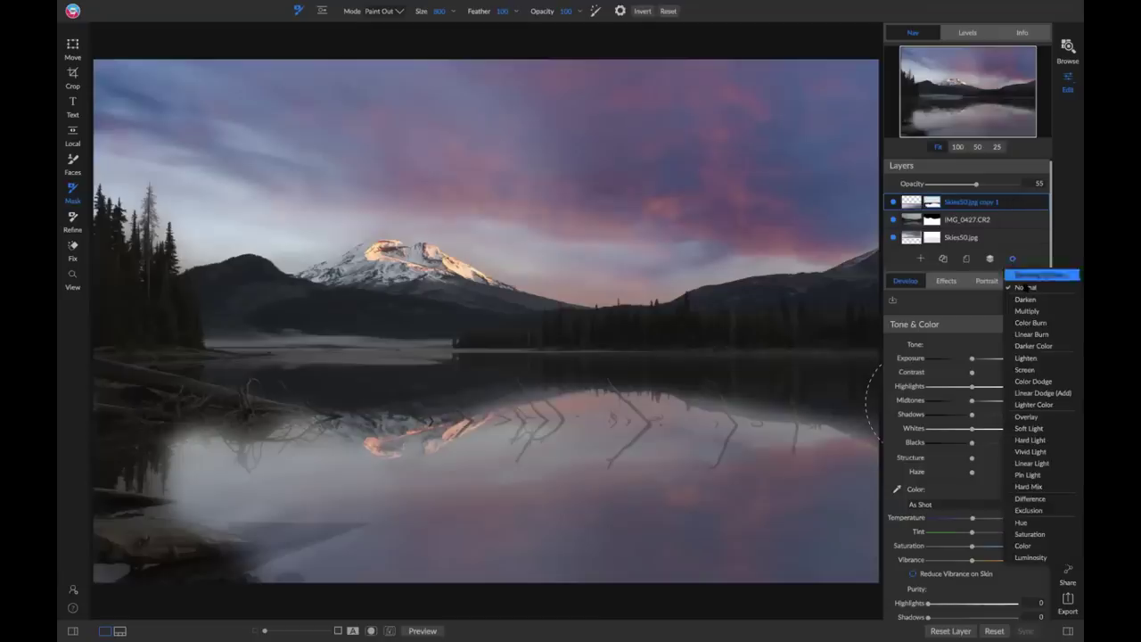
left_click(1032, 417)
left_click_drag(977, 184, 1015, 185)
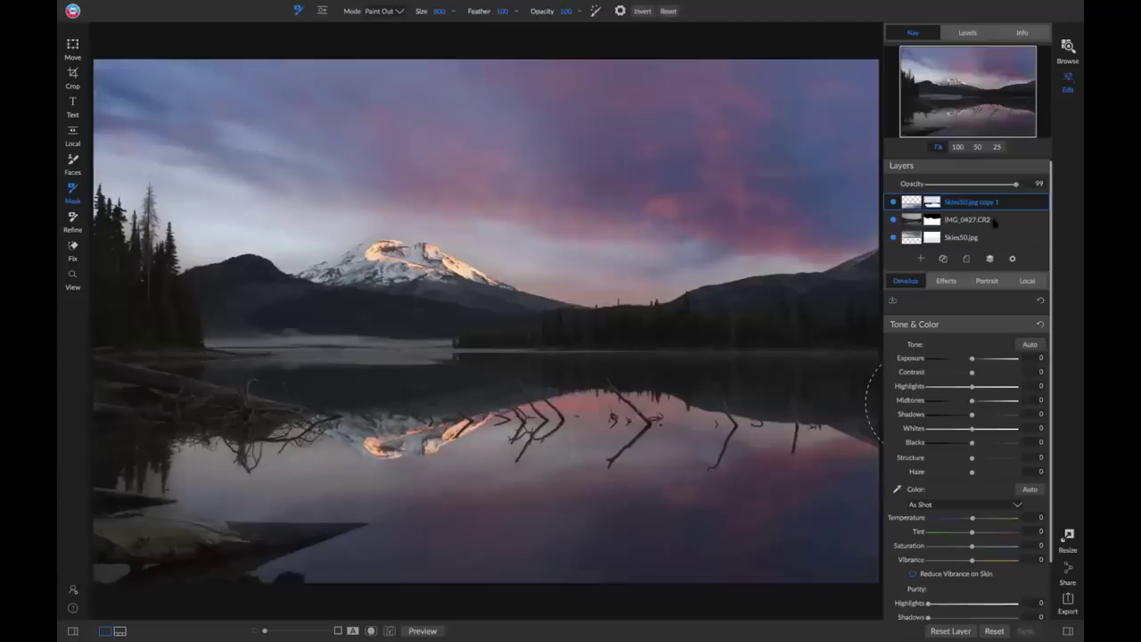
Compare the lake with the sky copy hidden and shown, and create a new stamped layer from the composite.
left_click(894, 203)
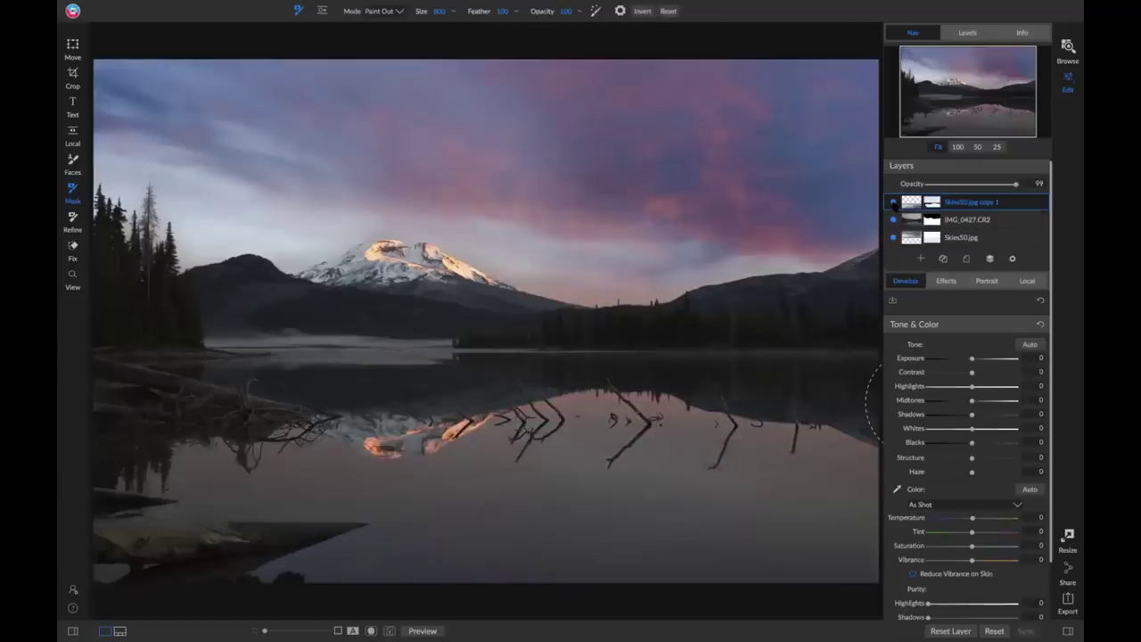
left_click(895, 203)
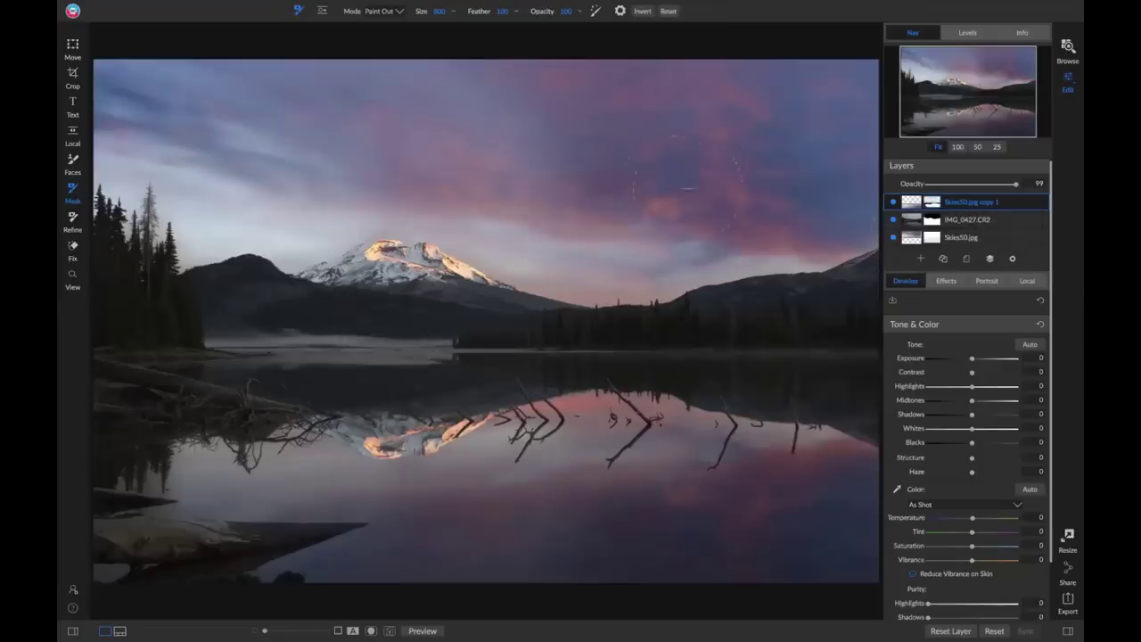
right_click(1007, 208)
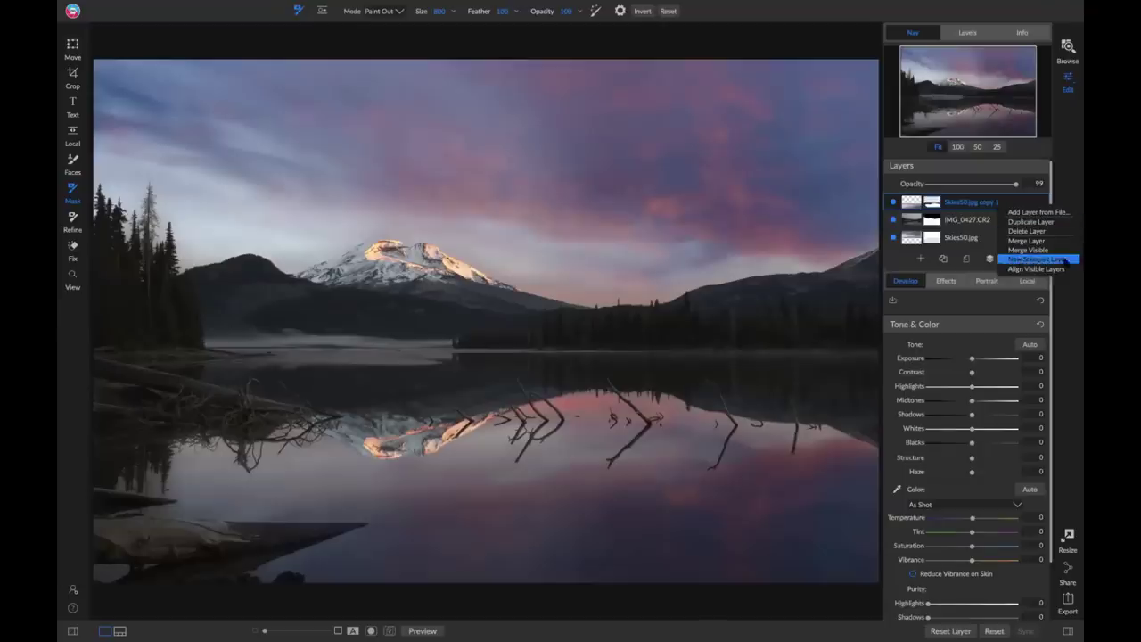
left_click(1032, 260)
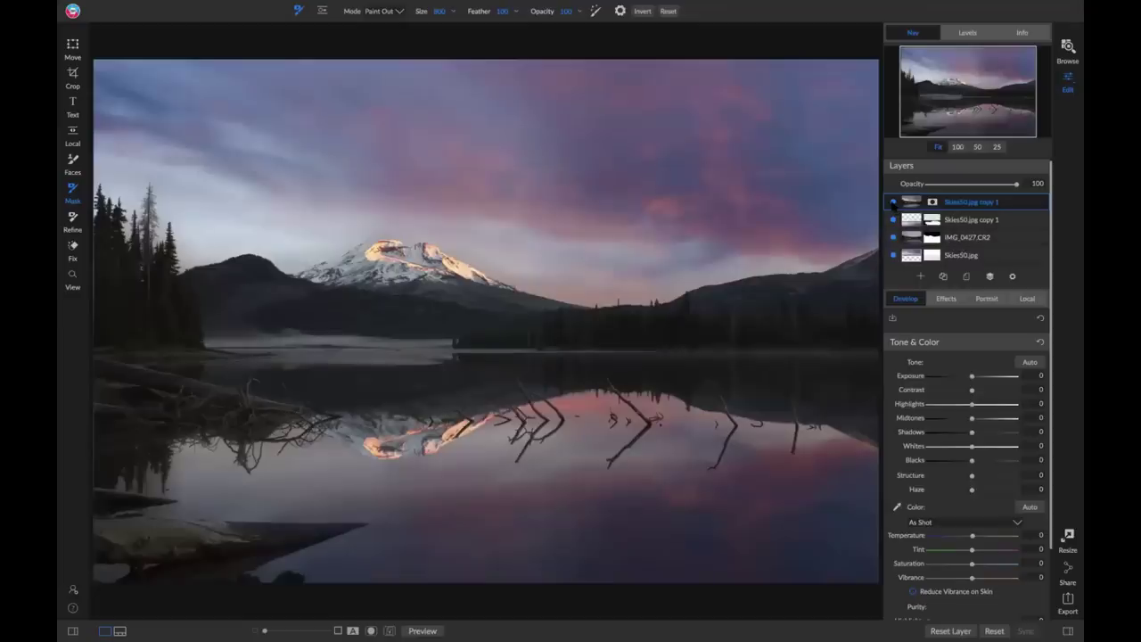
Compare the stamped layer with its source layers by isolating it, then hide it and show the source layers again.
left_click(894, 220)
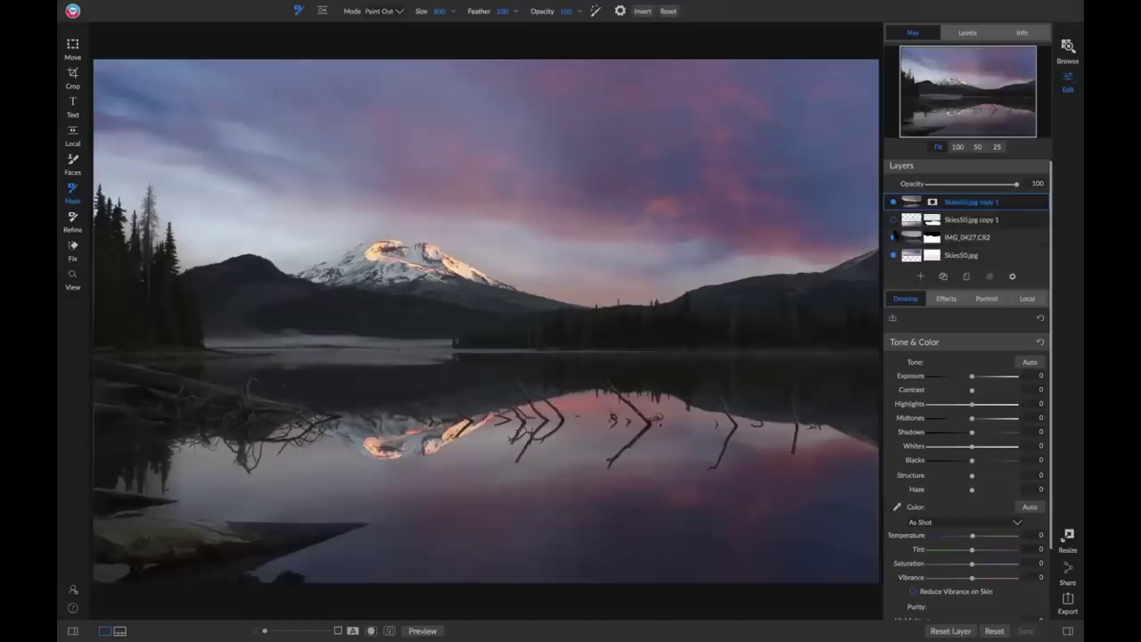
left_click(894, 255)
left_click(893, 237)
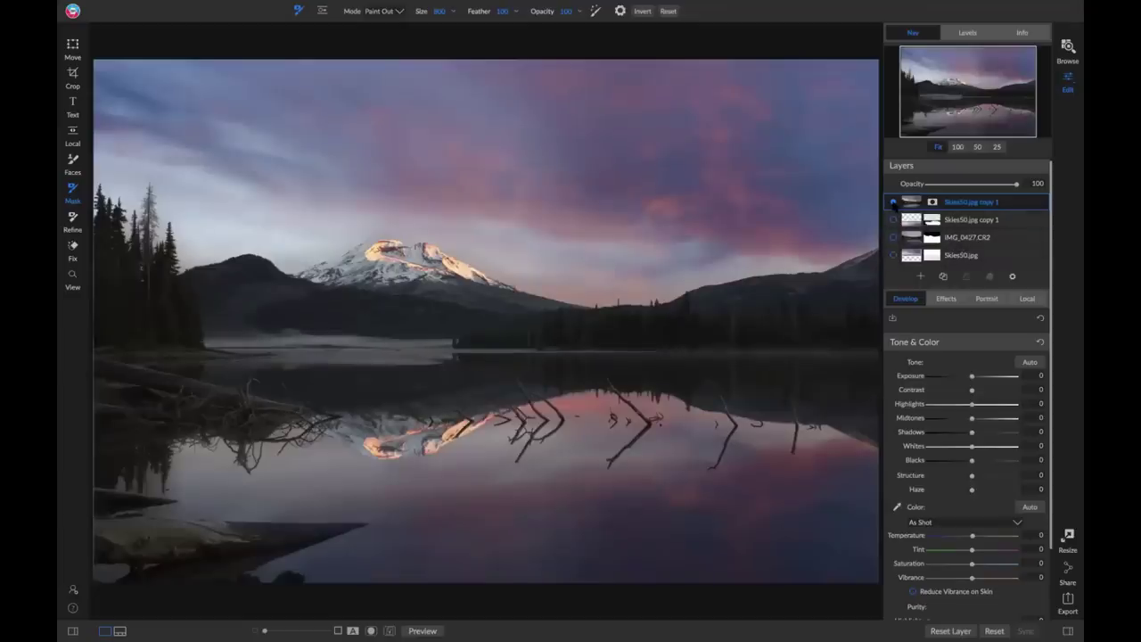
left_click(894, 202)
left_click(893, 202)
left_click(893, 204)
left_click(893, 220)
left_click(893, 237)
left_click(893, 255)
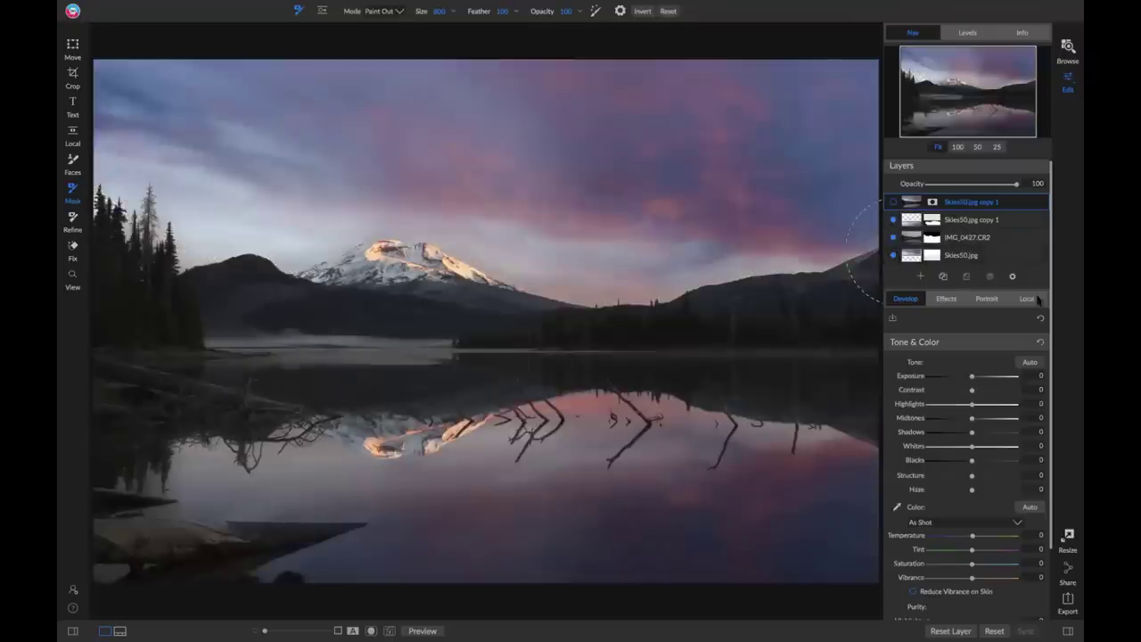
Examine the tree edges on the IMG_0427.CR2 layer at 100% and switch the mask brush's Perfect Brush option.
left_click(981, 239)
key("z")
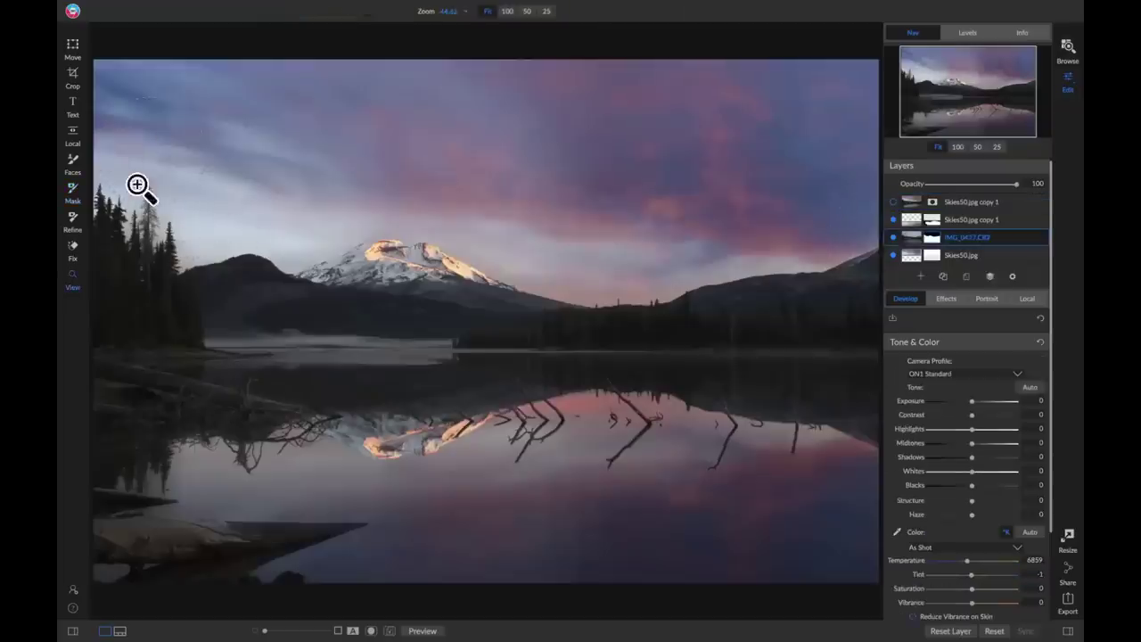
left_click(140, 189)
key("b")
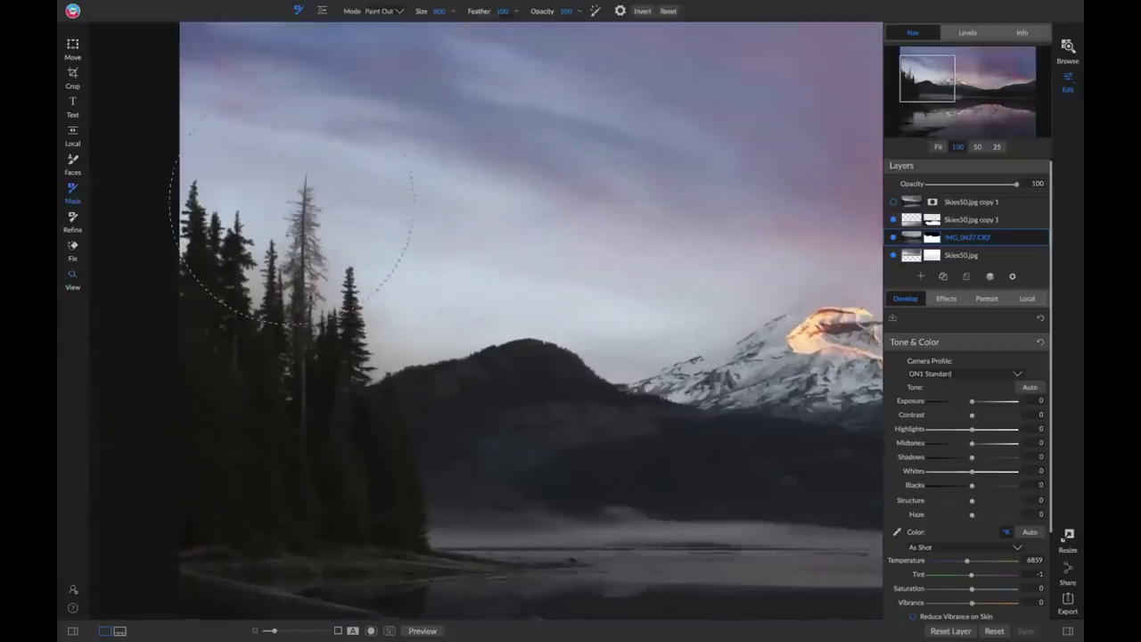
left_click(596, 11)
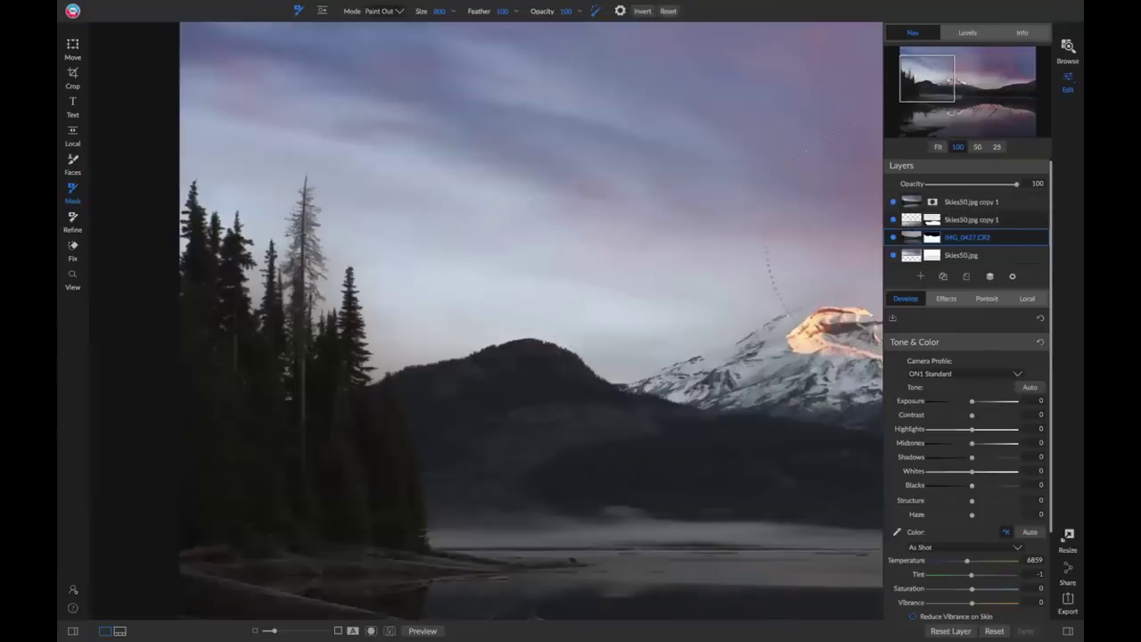
key("z")
key("ctrl+0")
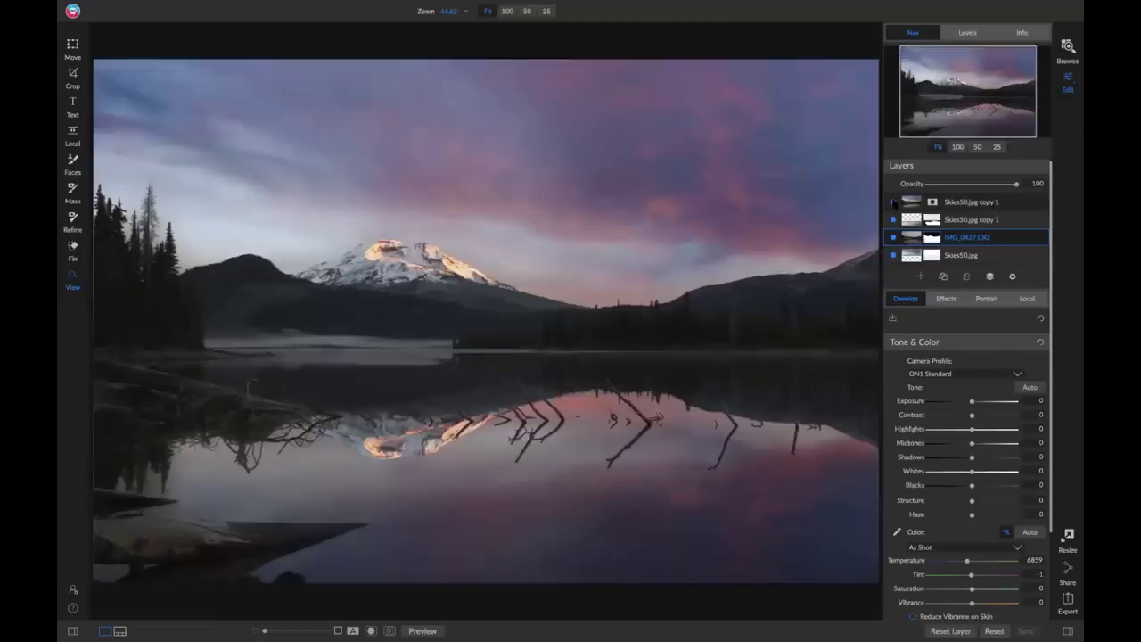
Hide the existing stamped layer and create another new stamped layer from the visible layers.
left_click(894, 203)
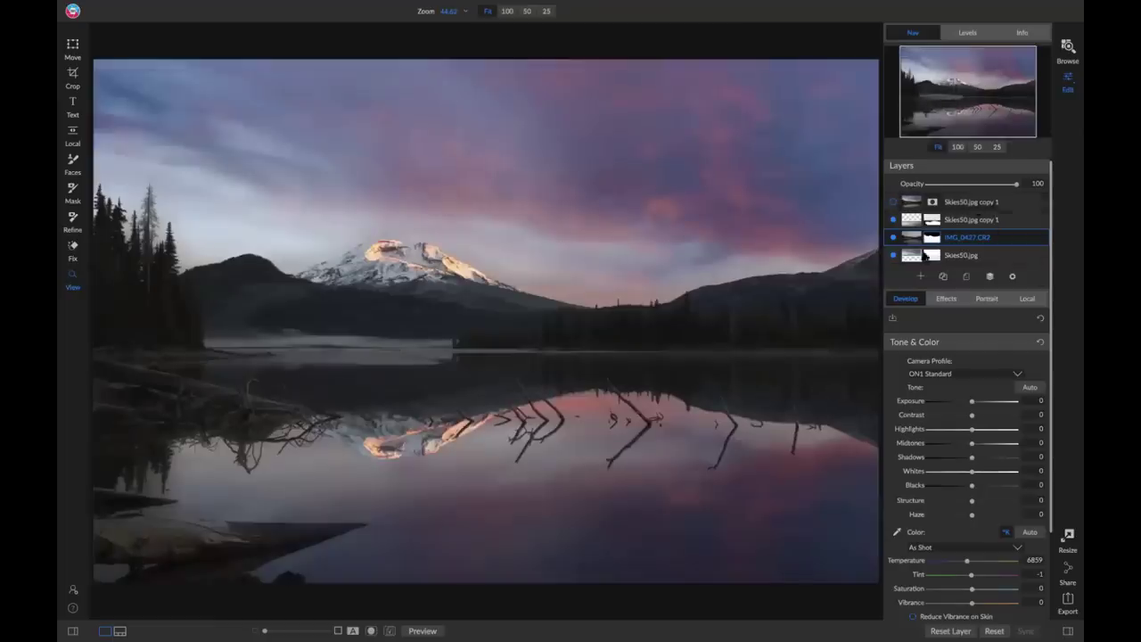
left_click(1005, 221)
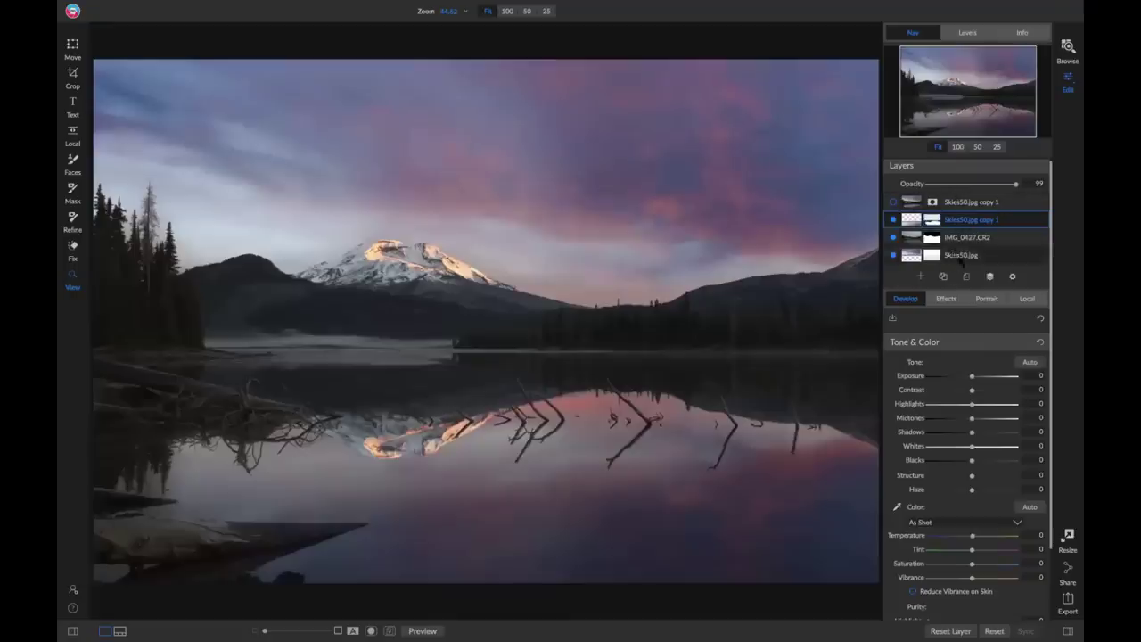
left_click(998, 203)
right_click(1003, 204)
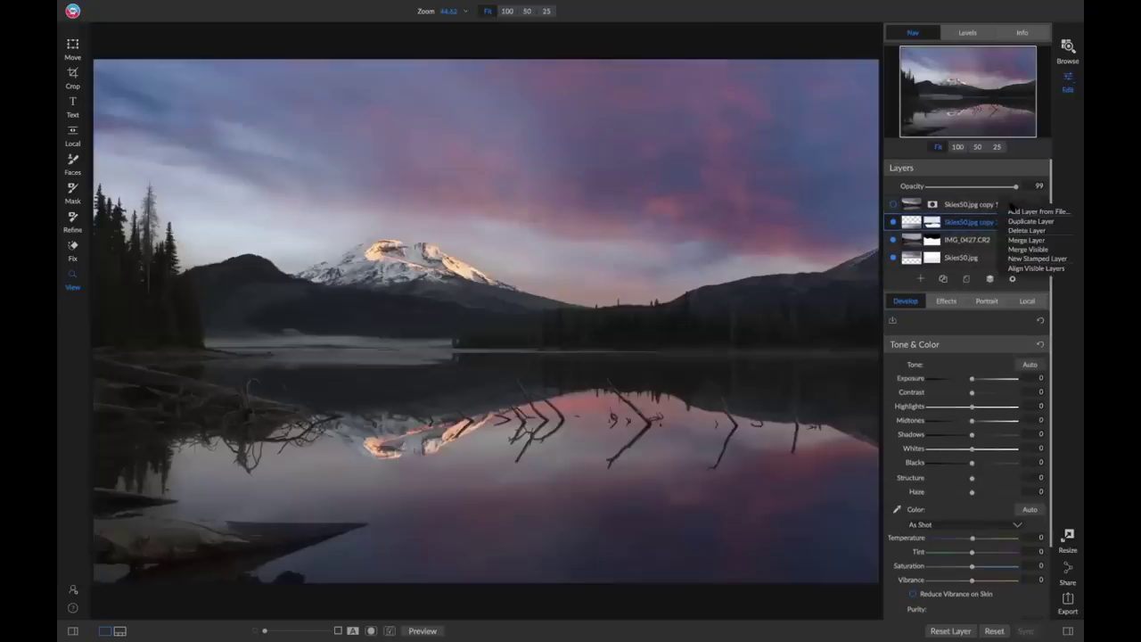
left_click(1029, 260)
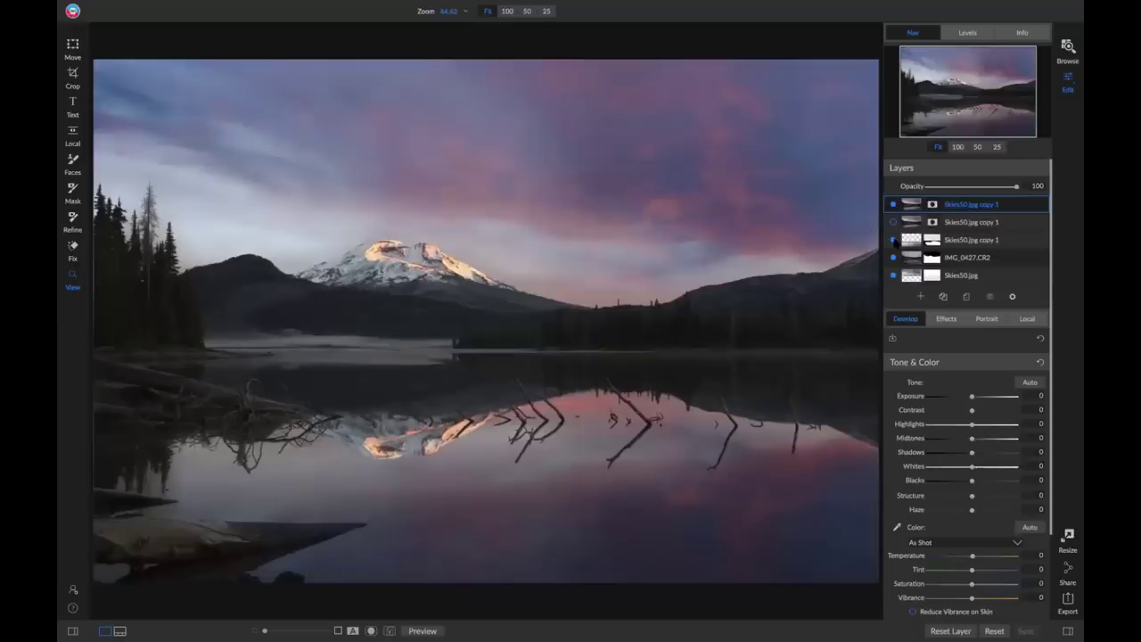
Toggle the visibility of the new stamped layer and its source layers to examine what each one contributes.
left_click(894, 240)
left_click(894, 257)
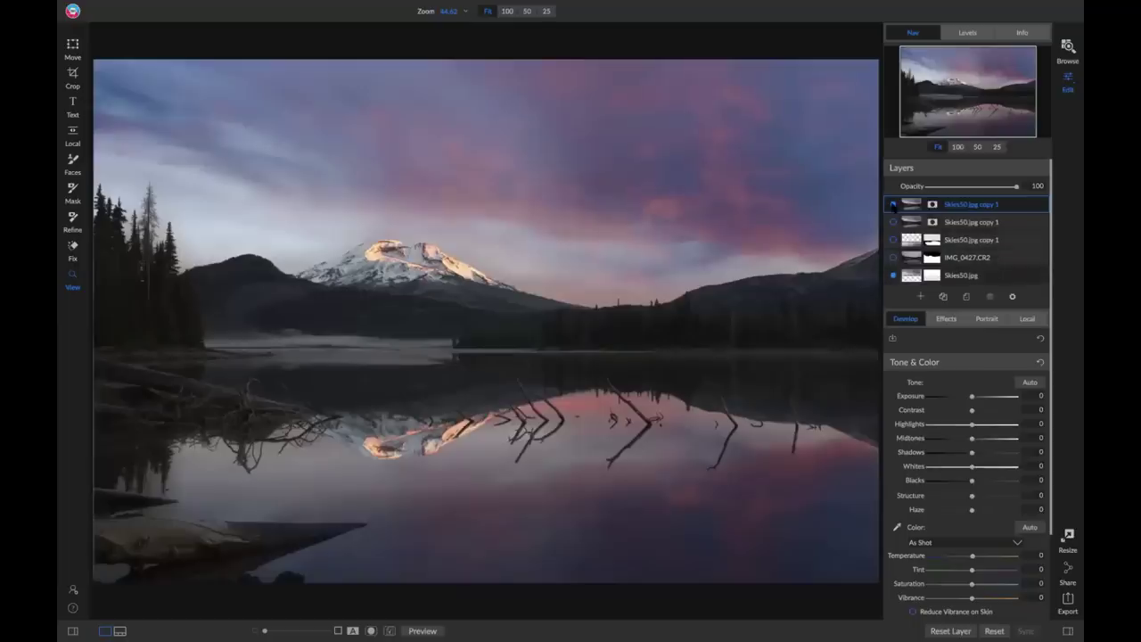
left_click(893, 204)
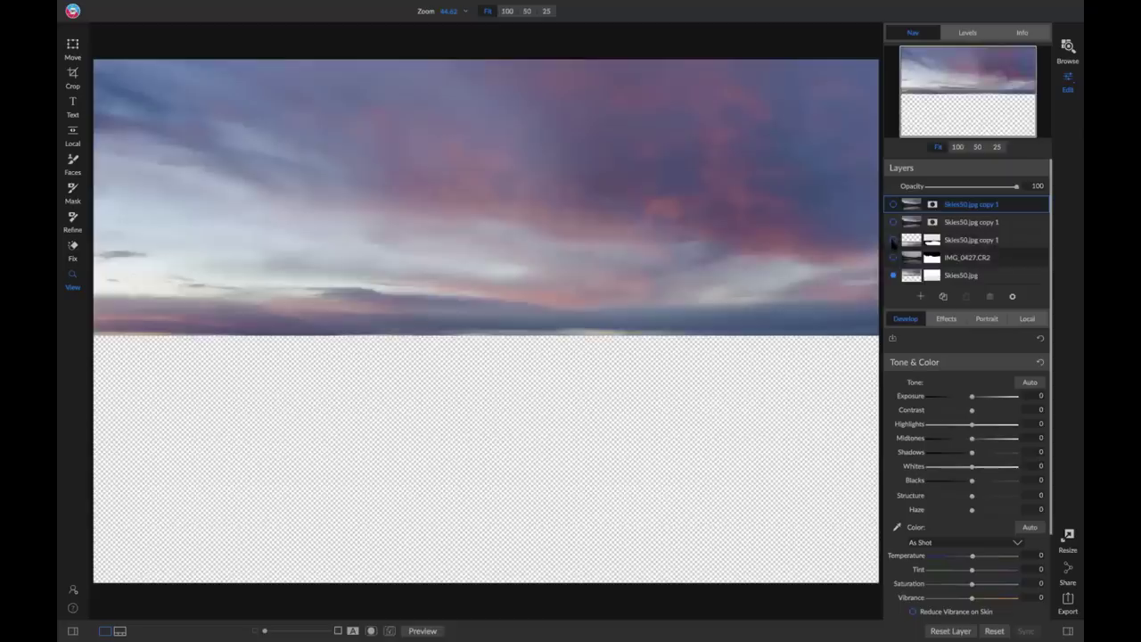
left_click(894, 257)
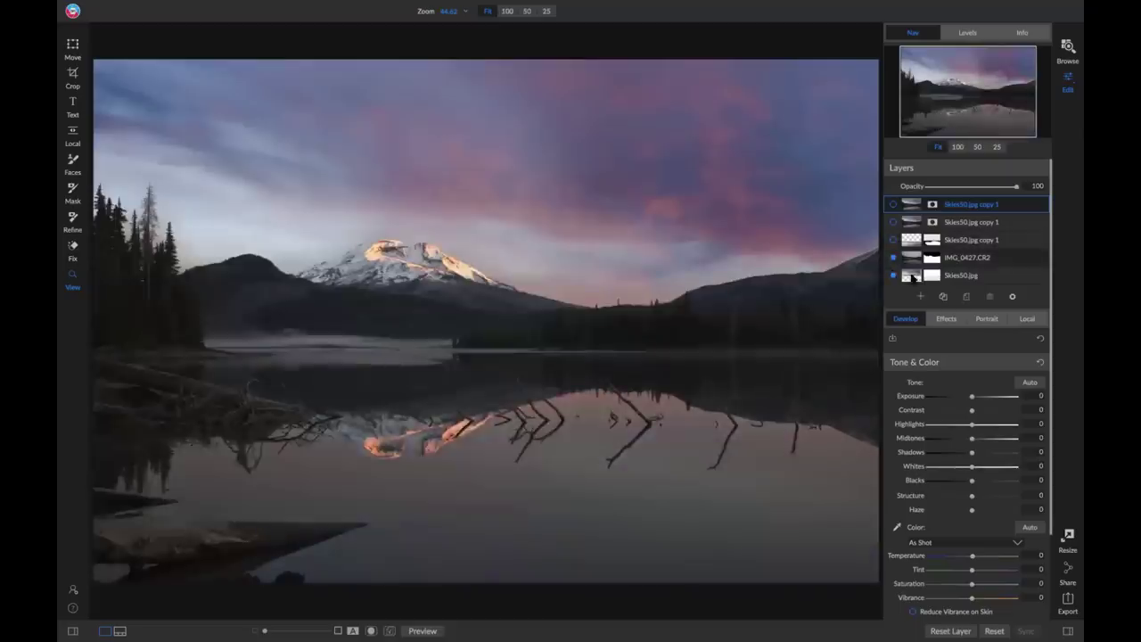
left_click(895, 257)
left_click(894, 275)
left_click(893, 204)
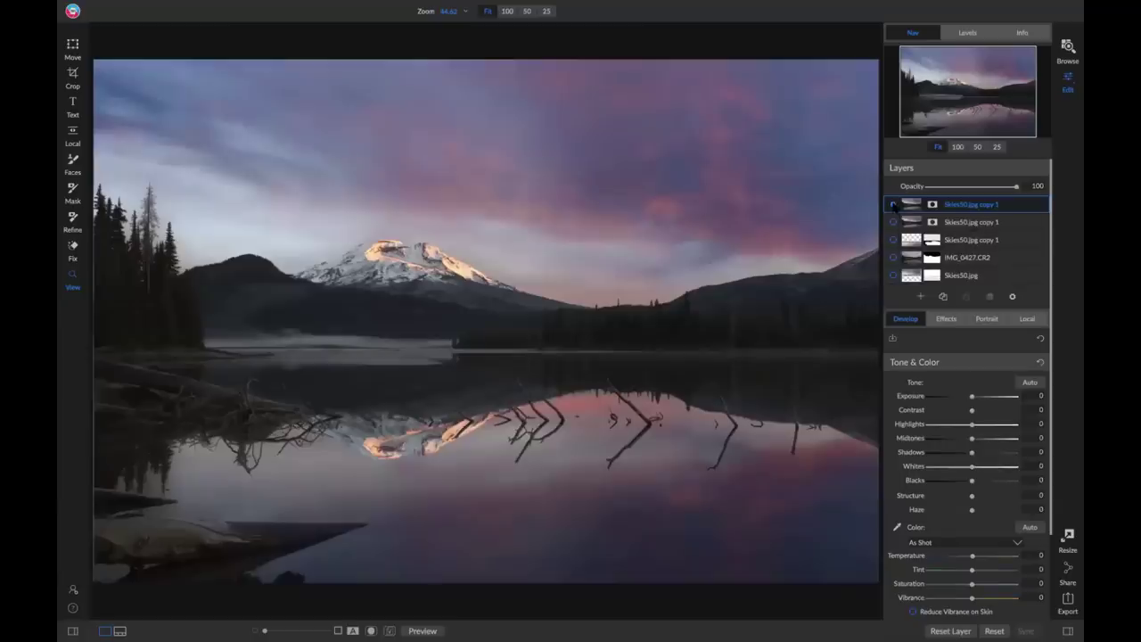
left_click(893, 204)
left_click(893, 240)
left_click(893, 257)
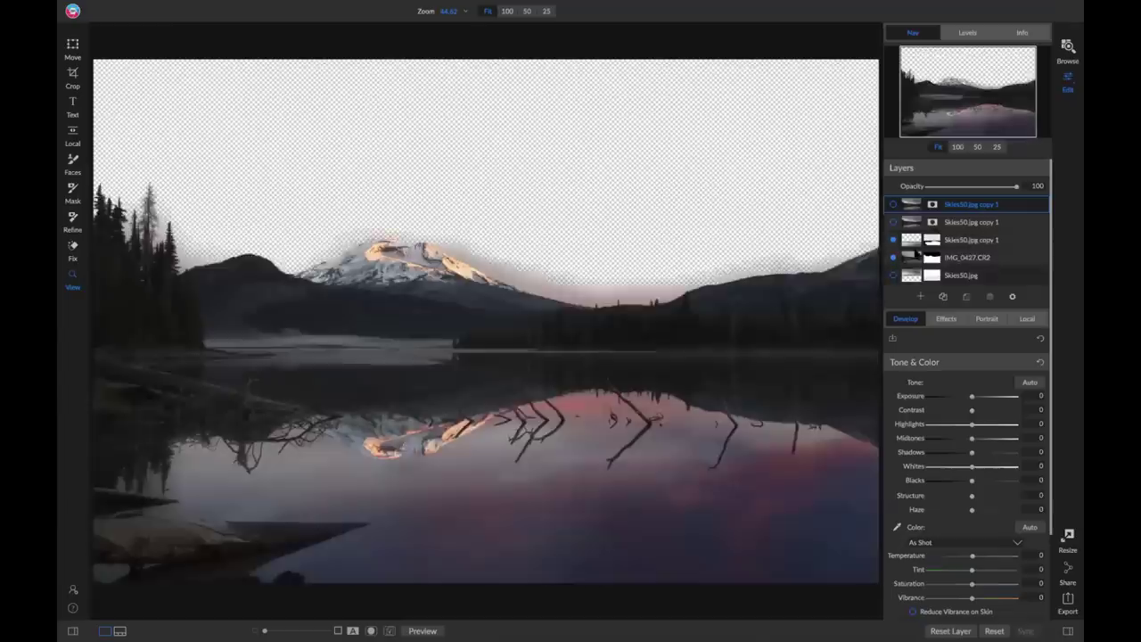
Show the sky layer and the earlier stamped layer again, and delete the duplicate stamped layer above them.
left_click(894, 274)
left_click(894, 222)
right_click(990, 207)
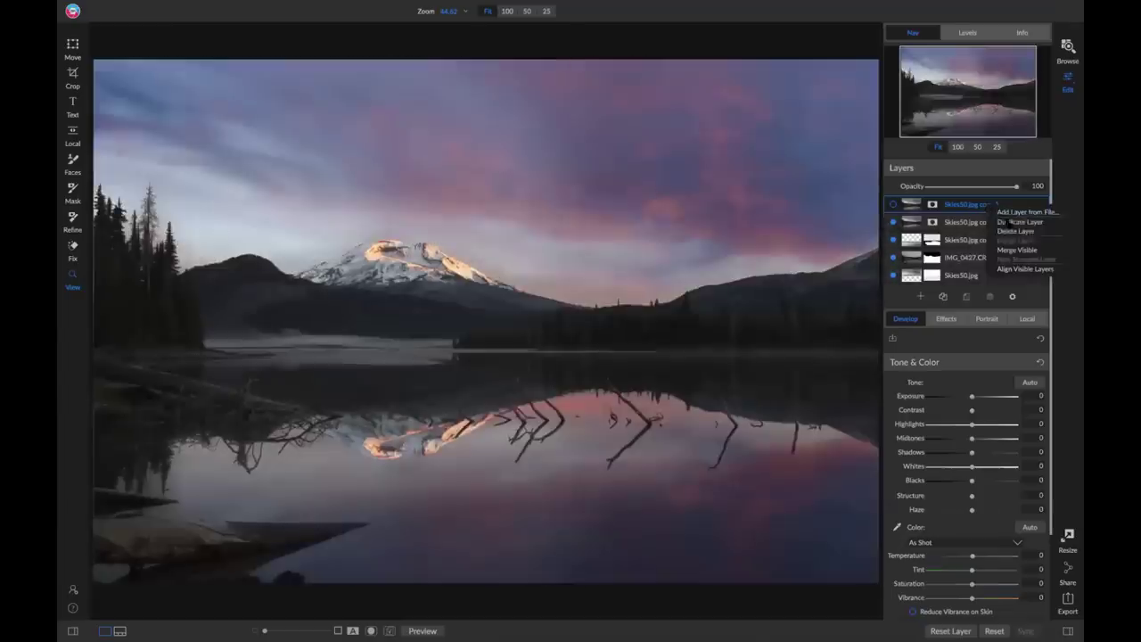
left_click(1028, 231)
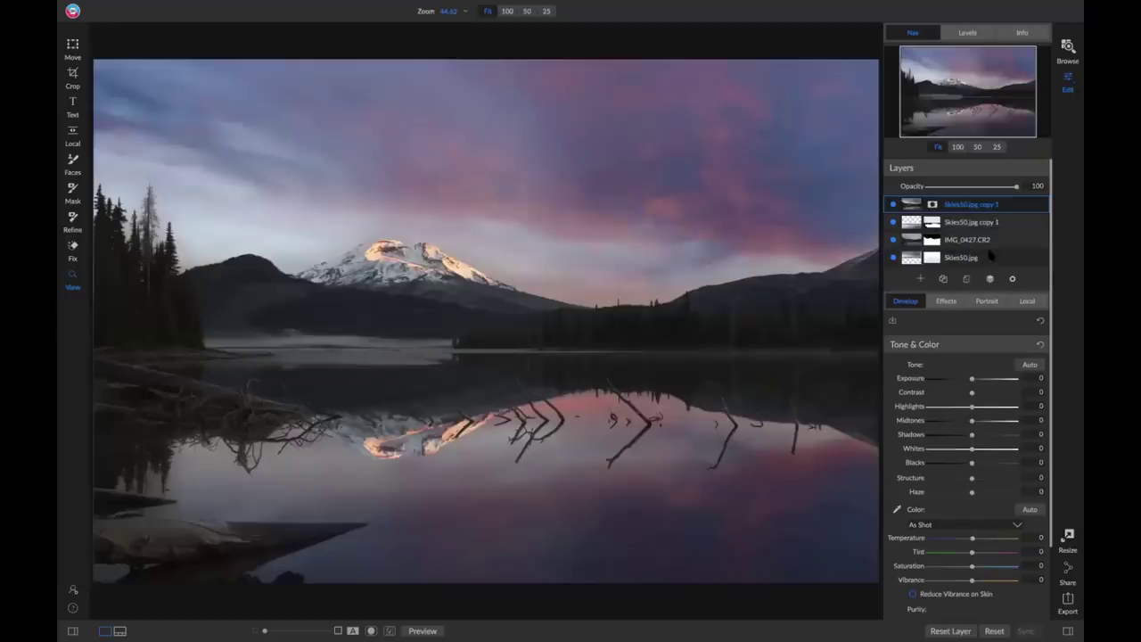
right_click(1010, 207)
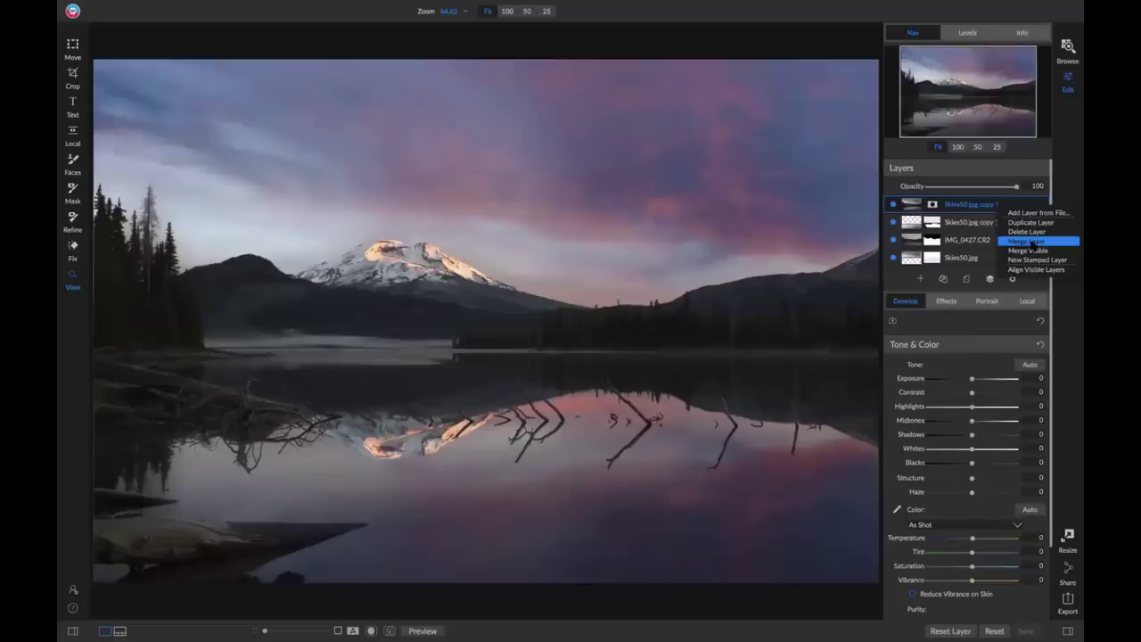
left_click(1074, 175)
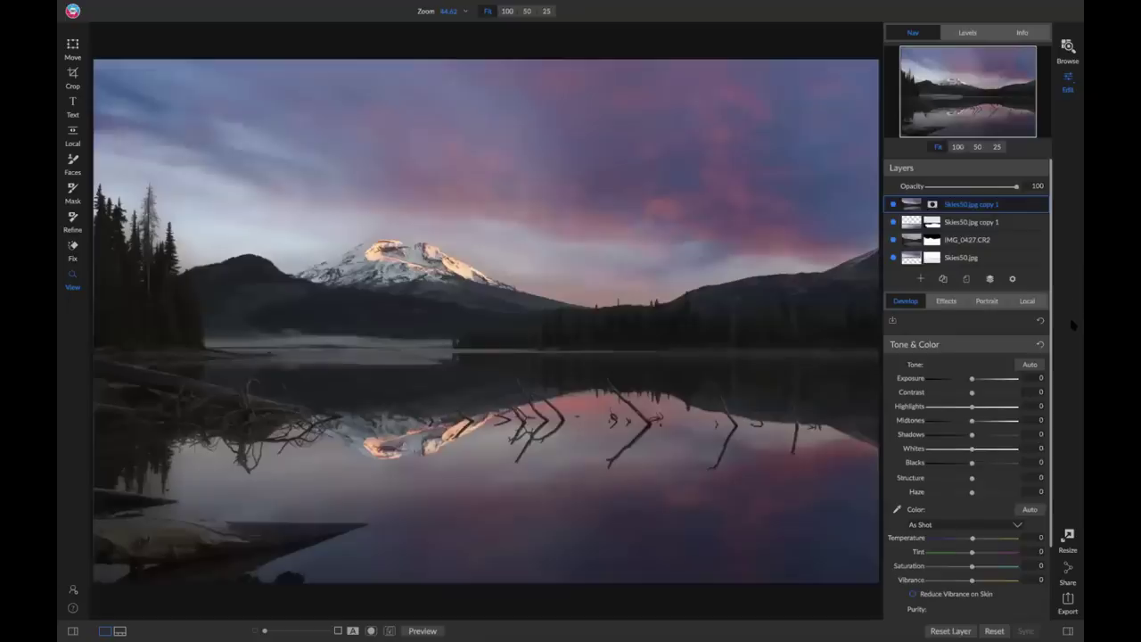
Hide the three layers beneath the stamped layer and open a local adjustment on the stamped layer.
left_click(894, 222)
left_click(893, 240)
left_click(893, 258)
left_click(1035, 302)
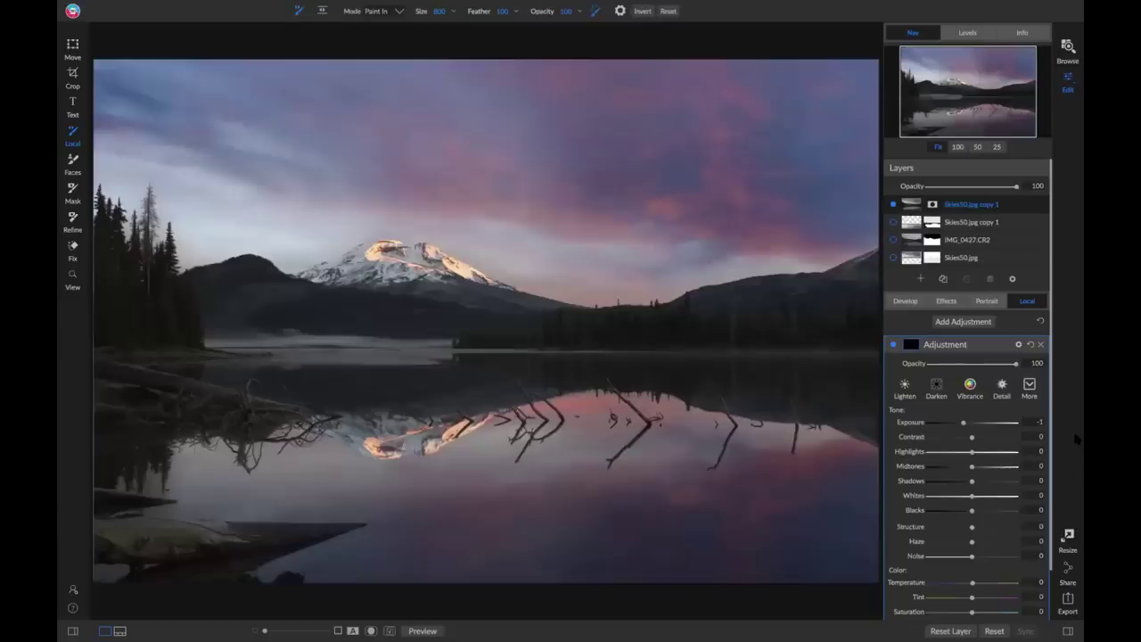
Try painting the Darken adjustment over the snowy peak with a smaller brush, and undo the stroke.
scroll(987, 428, "down", 2)
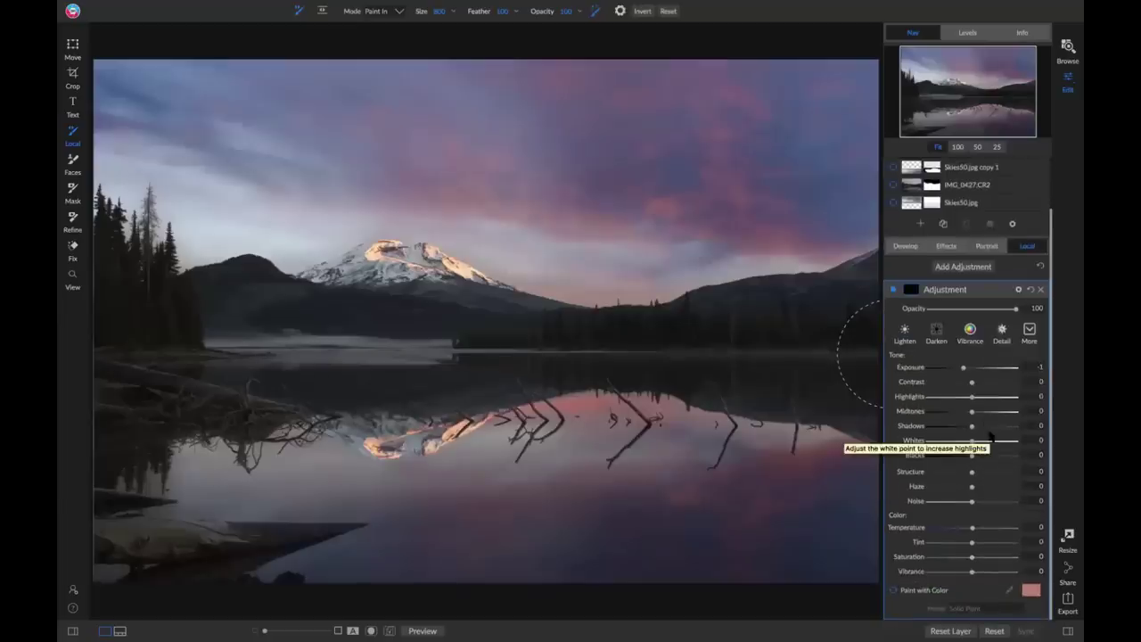
left_click(935, 332)
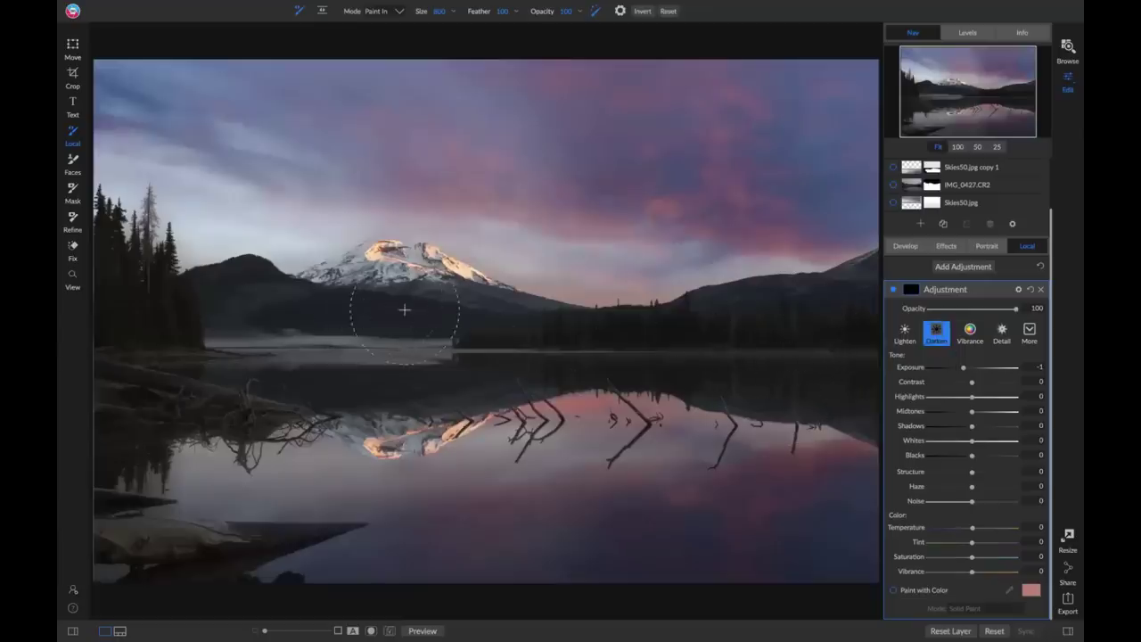
key("bracketleft")
key("bracketleft")
key("bracketleft")
key("bracketleft")
mouse_move(385, 259)
left_mouse_down()
mouse_move(437, 233)
mouse_move(375, 234)
mouse_move(442, 279)
mouse_move(446, 254)
mouse_move(428, 248)
left_mouse_up()
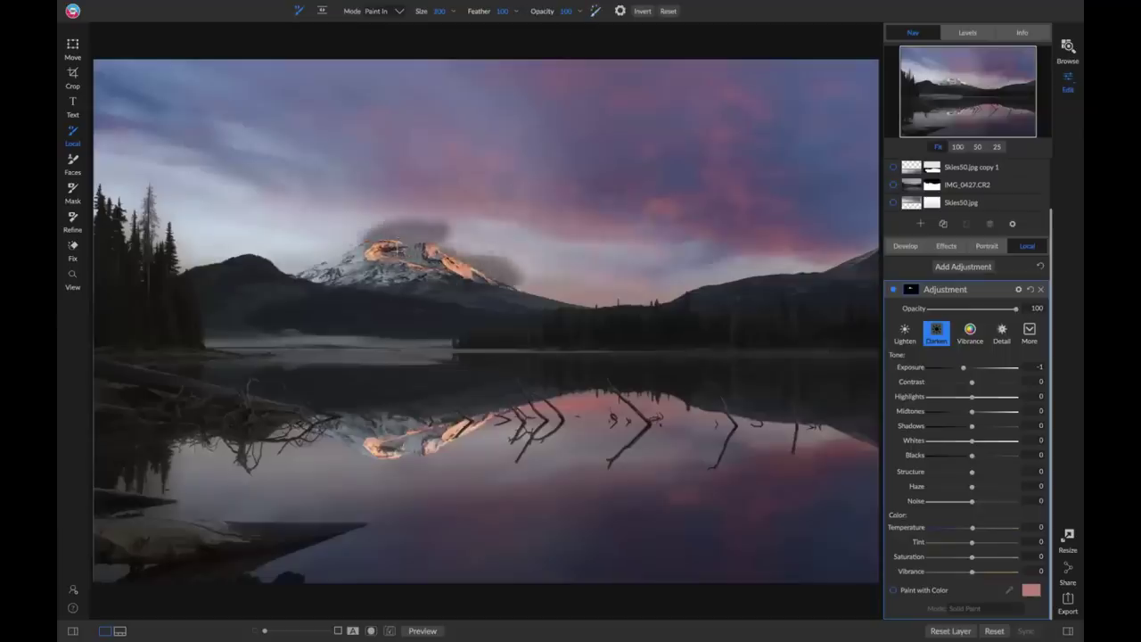
key("ctrl+z")
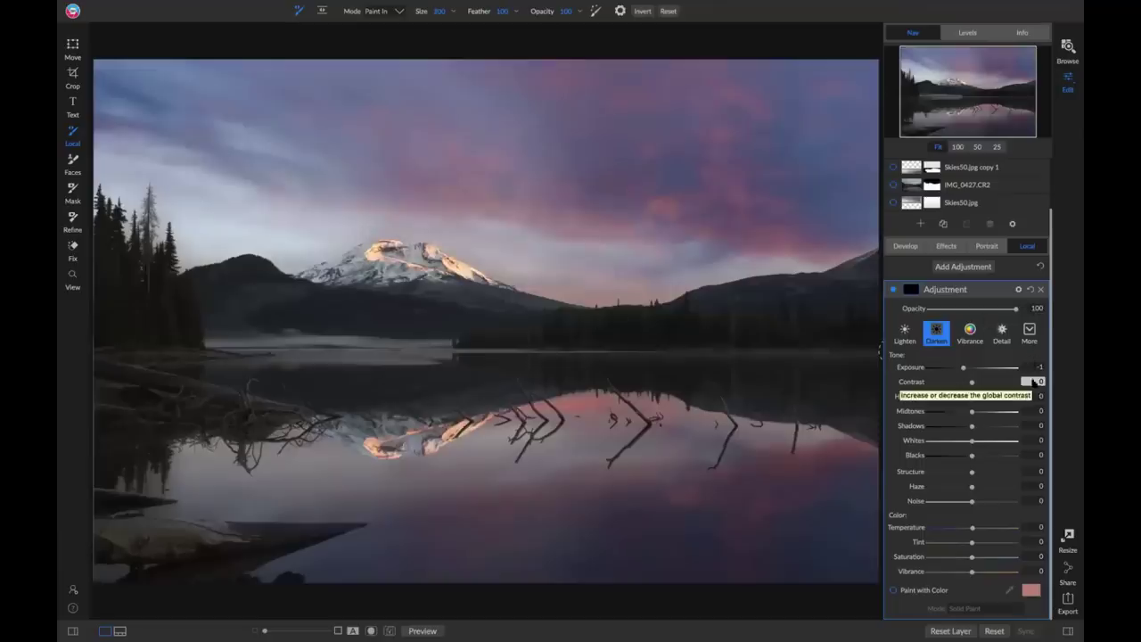
Brush a Vibrance adjustment with exposure 0, temperature 7, saturation 12 and vibrance 20 over the sky.
left_click(970, 330)
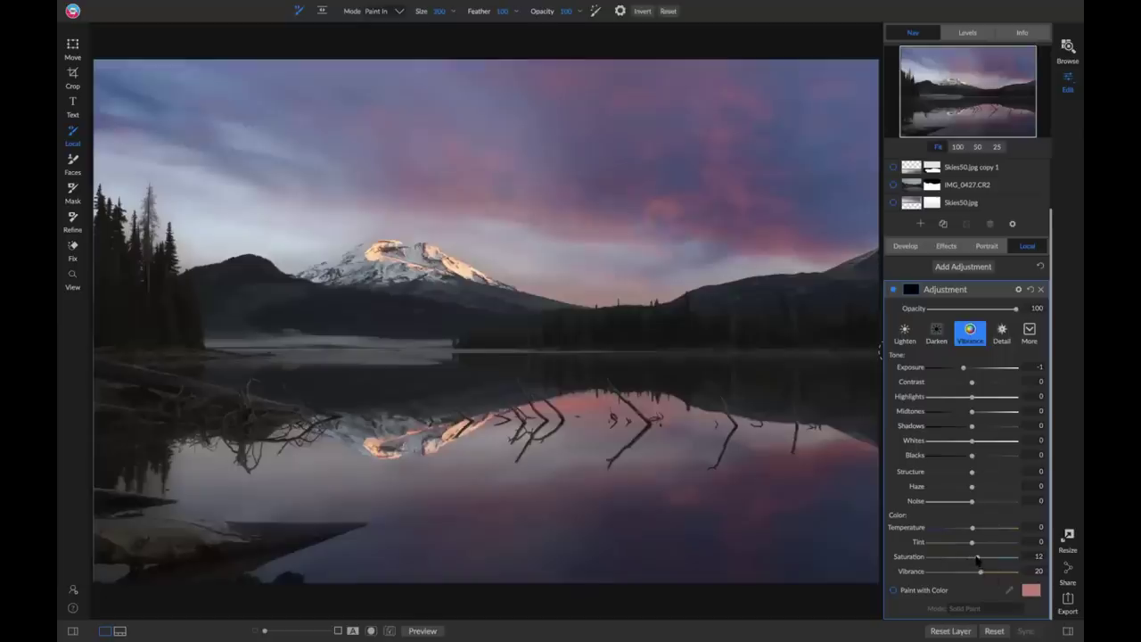
left_click_drag(976, 531, 977, 530)
mouse_move(536, 130)
left_mouse_down()
mouse_move(700, 143)
mouse_move(678, 134)
mouse_move(733, 91)
mouse_move(790, 116)
left_mouse_up()
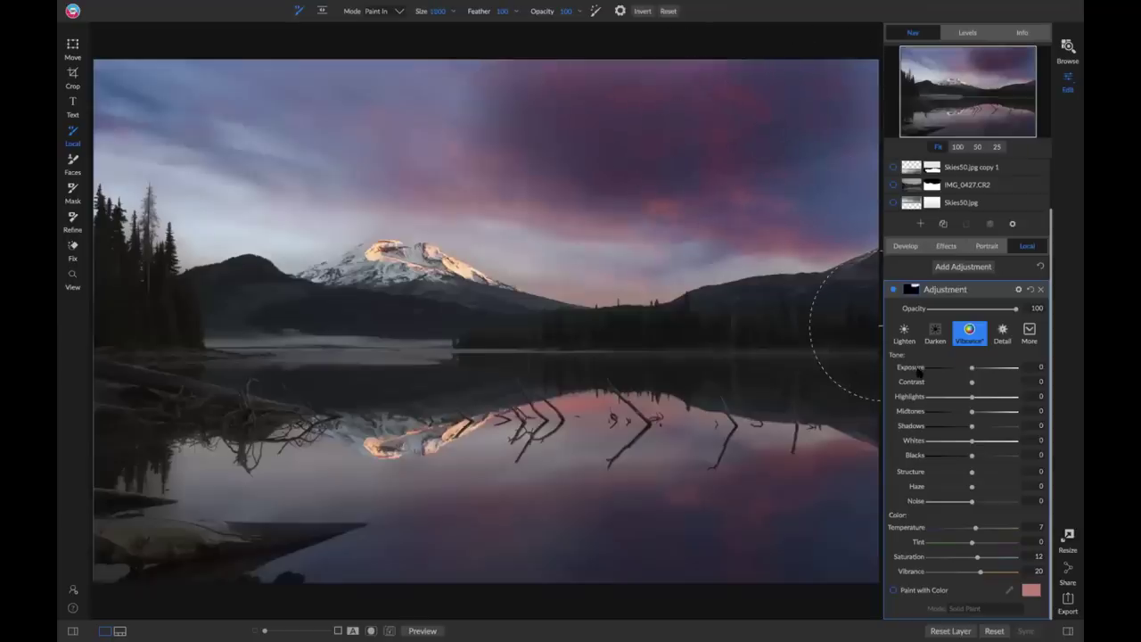
key("ctrl+z")
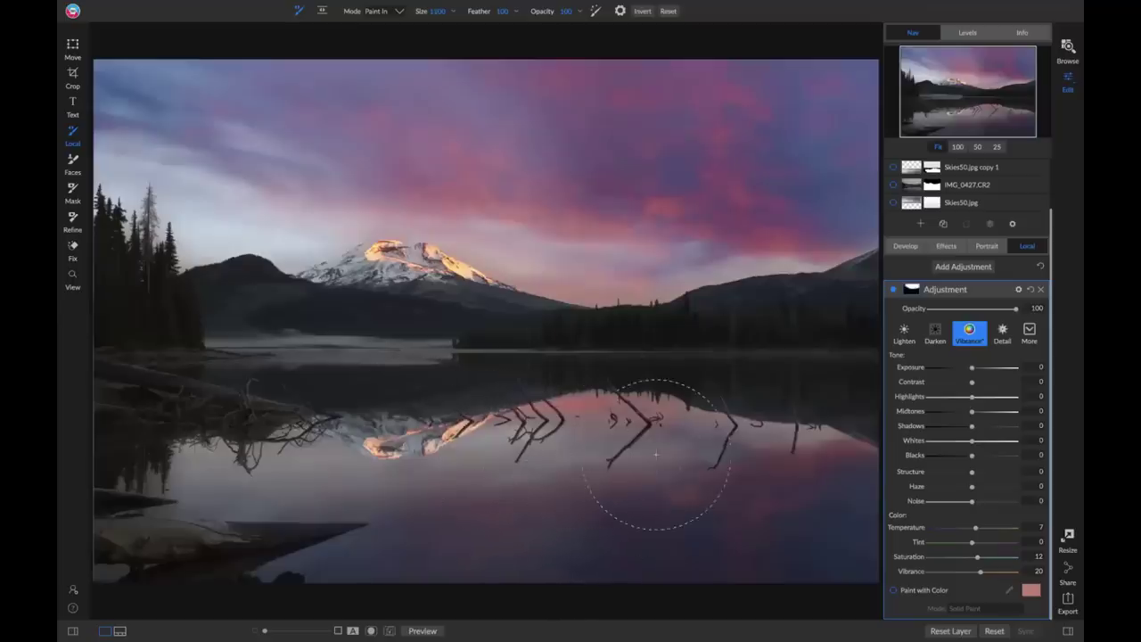
Add a second local adjustment with the Vibrance preset and saturation 20, and brush it across the lake with a size 1100 brush.
left_click(974, 266)
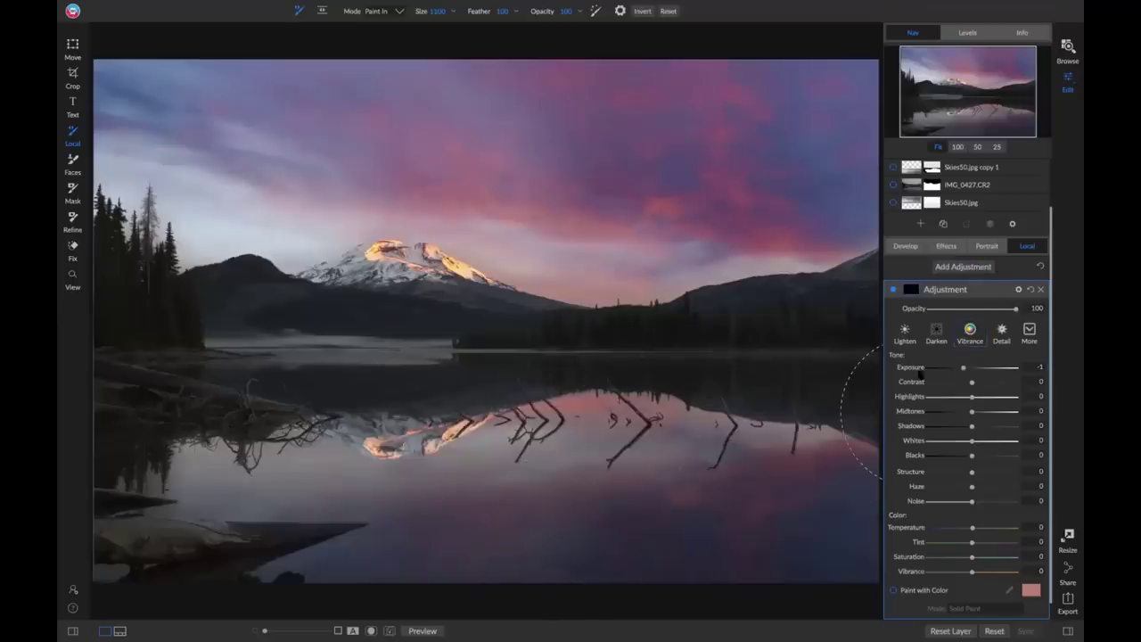
left_click(971, 333)
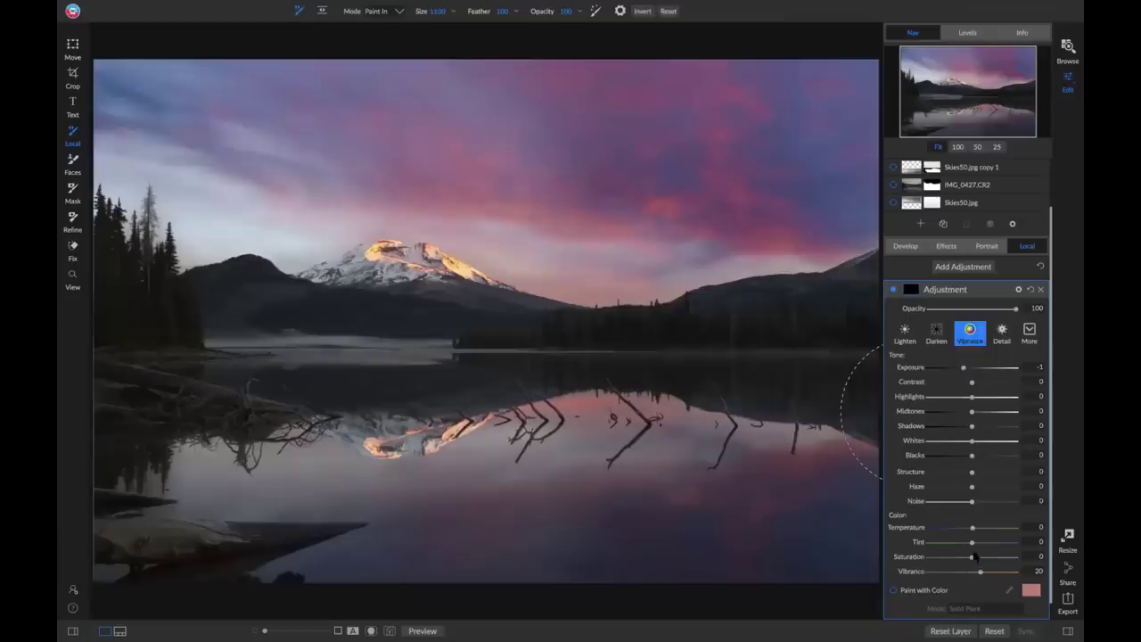
left_click_drag(972, 557, 981, 556)
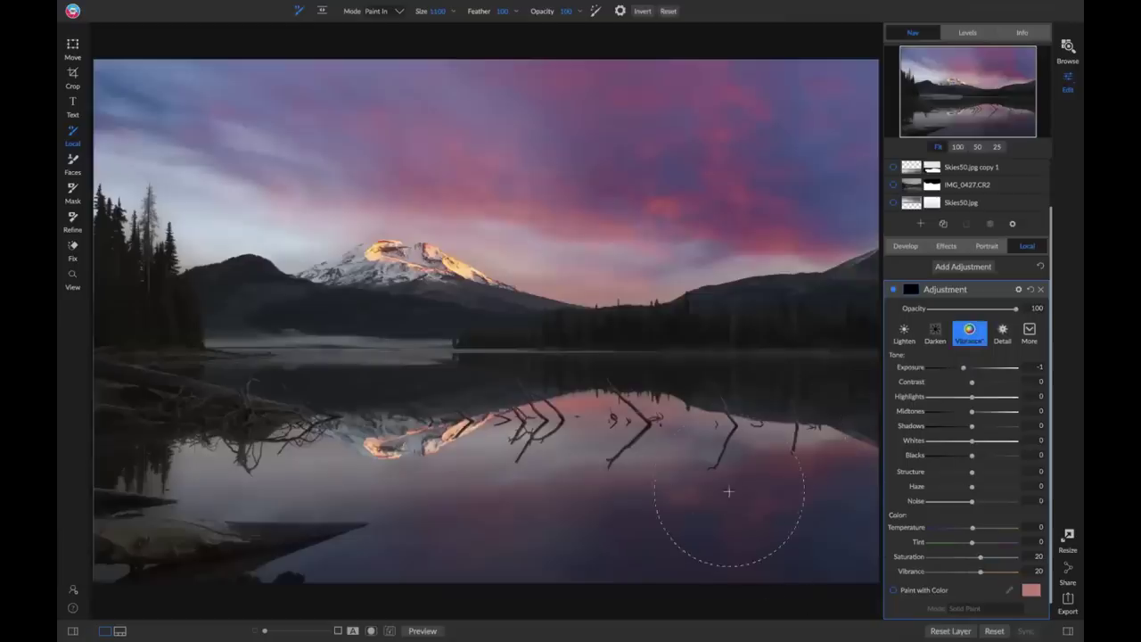
mouse_move(837, 484)
left_mouse_down()
mouse_move(718, 509)
mouse_move(406, 428)
mouse_move(610, 465)
mouse_move(392, 470)
mouse_move(687, 517)
mouse_move(869, 486)
mouse_move(637, 408)
mouse_move(313, 481)
mouse_move(173, 450)
left_mouse_up()
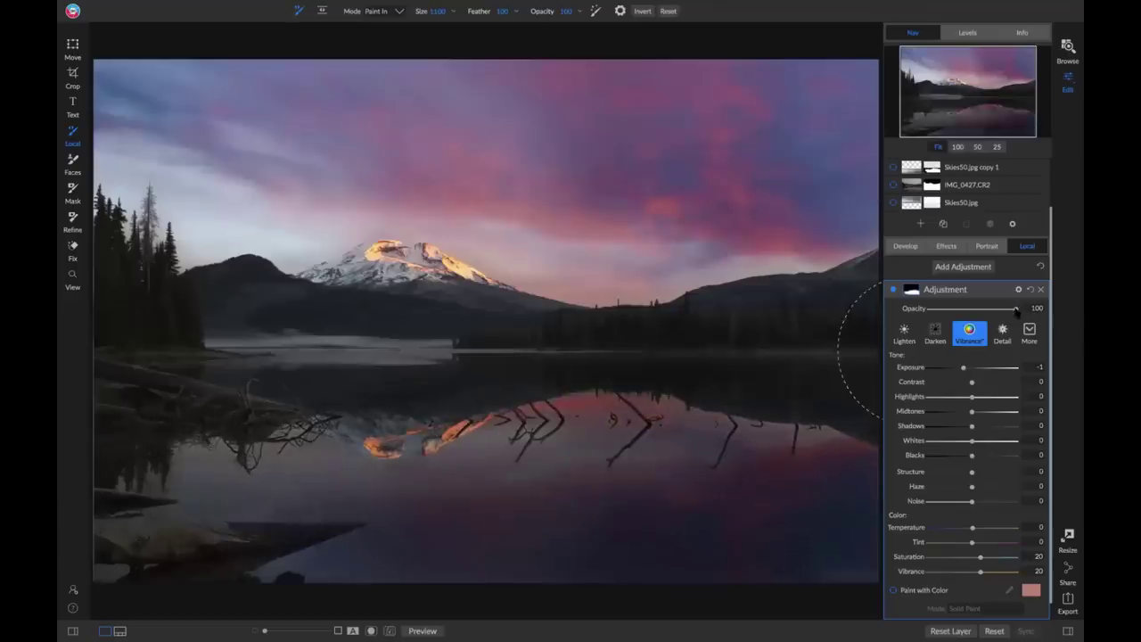
Lower the lake adjustment's opacity to 22 and display its mask in the preview.
left_click_drag(1016, 309, 950, 309)
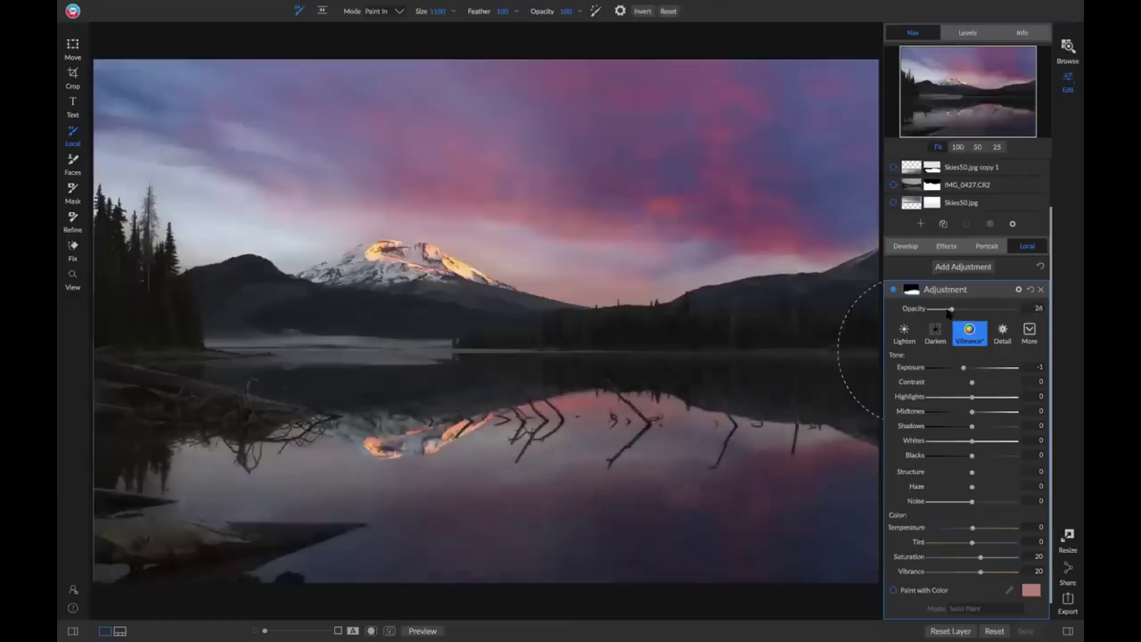
left_click(911, 290)
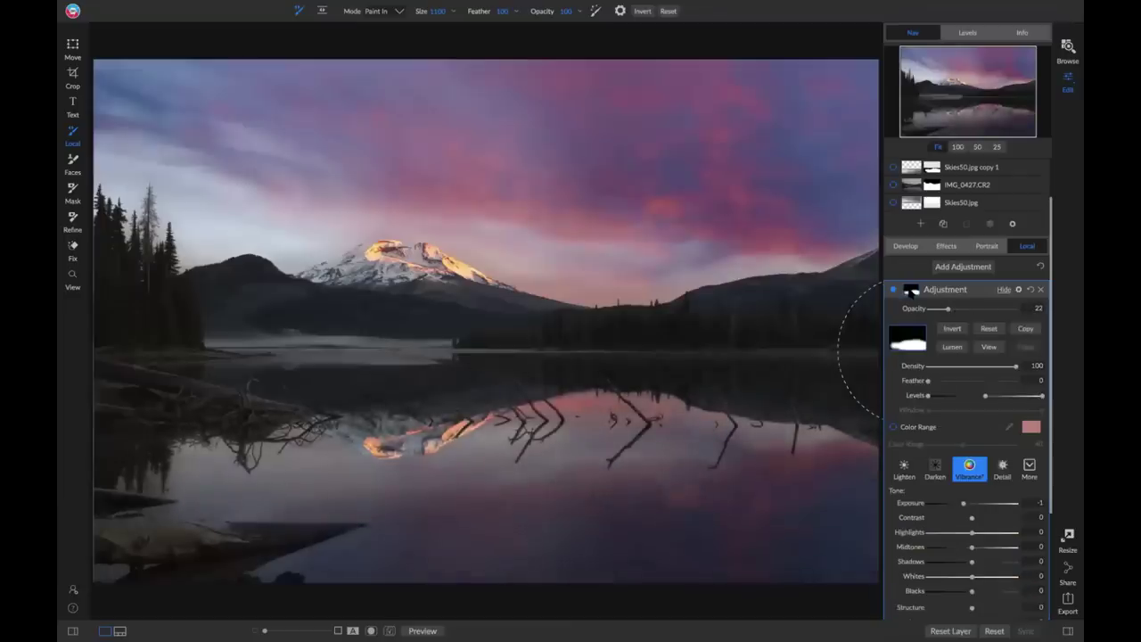
left_click(988, 347)
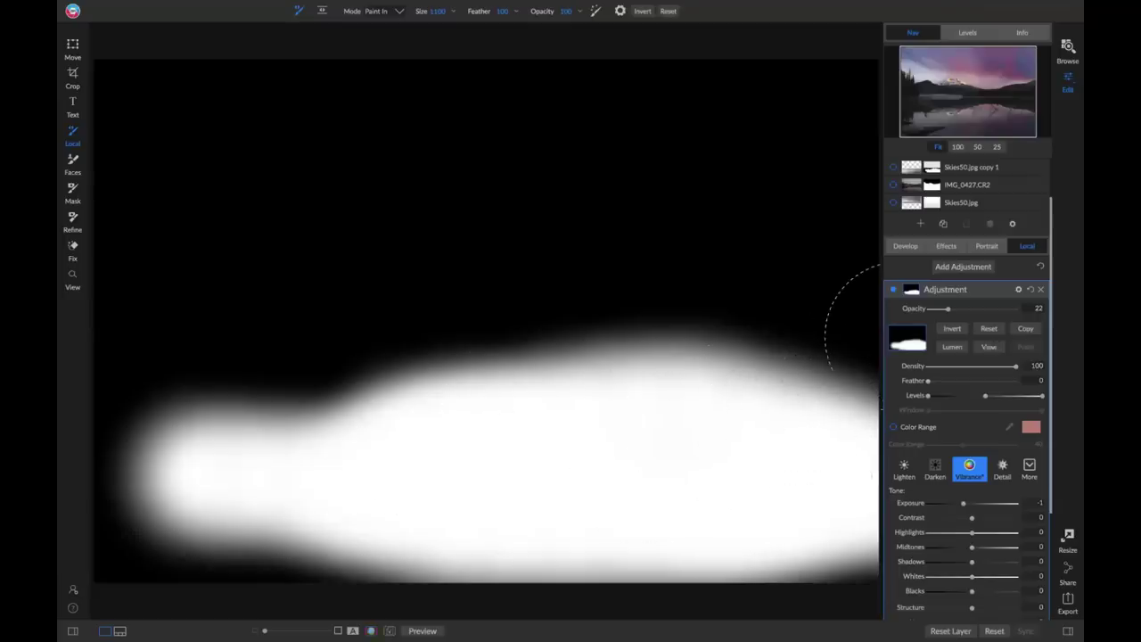
Hide the mask view and delete the lake's local adjustment.
left_click(989, 345)
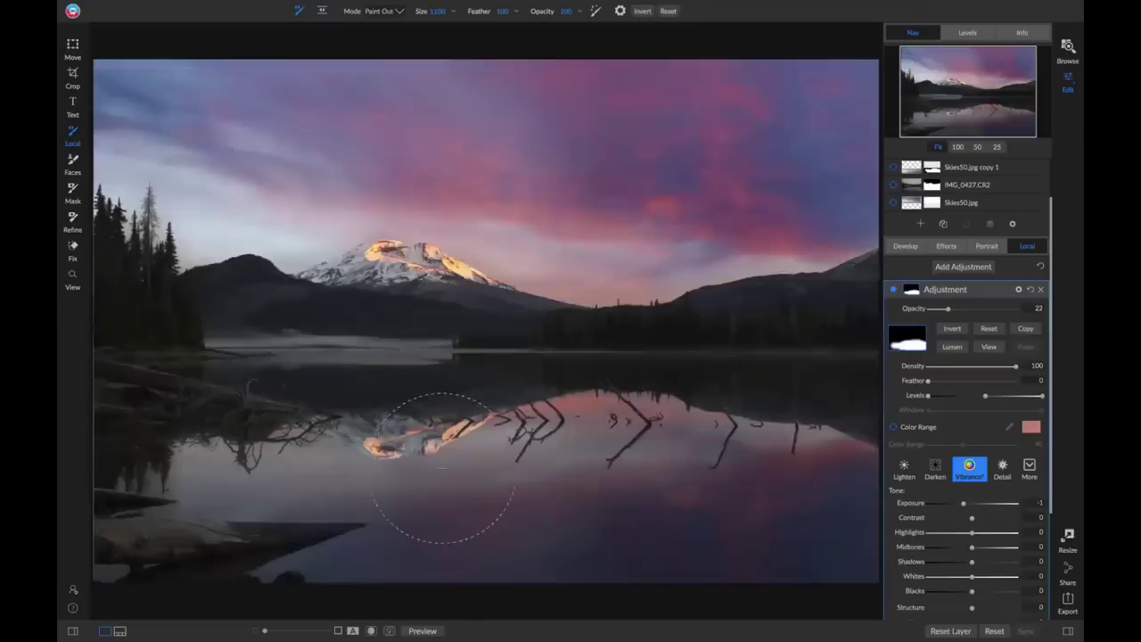
key("alt")
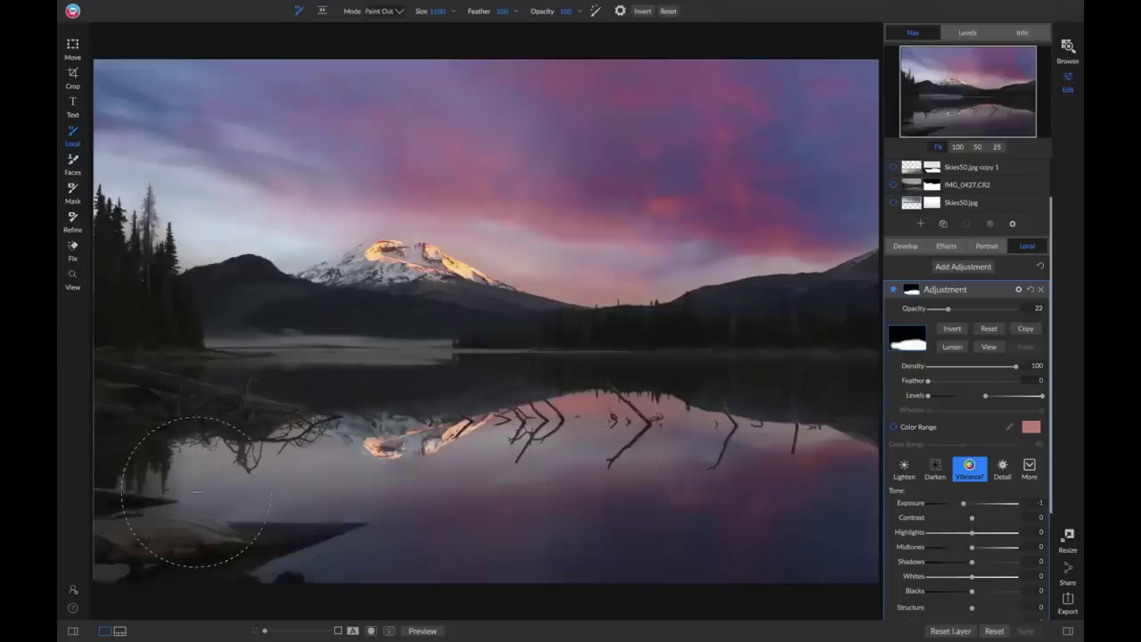
mouse_move(299, 462)
left_mouse_down()
mouse_move(255, 511)
mouse_move(514, 534)
mouse_move(718, 504)
left_mouse_up()
left_click(1043, 290)
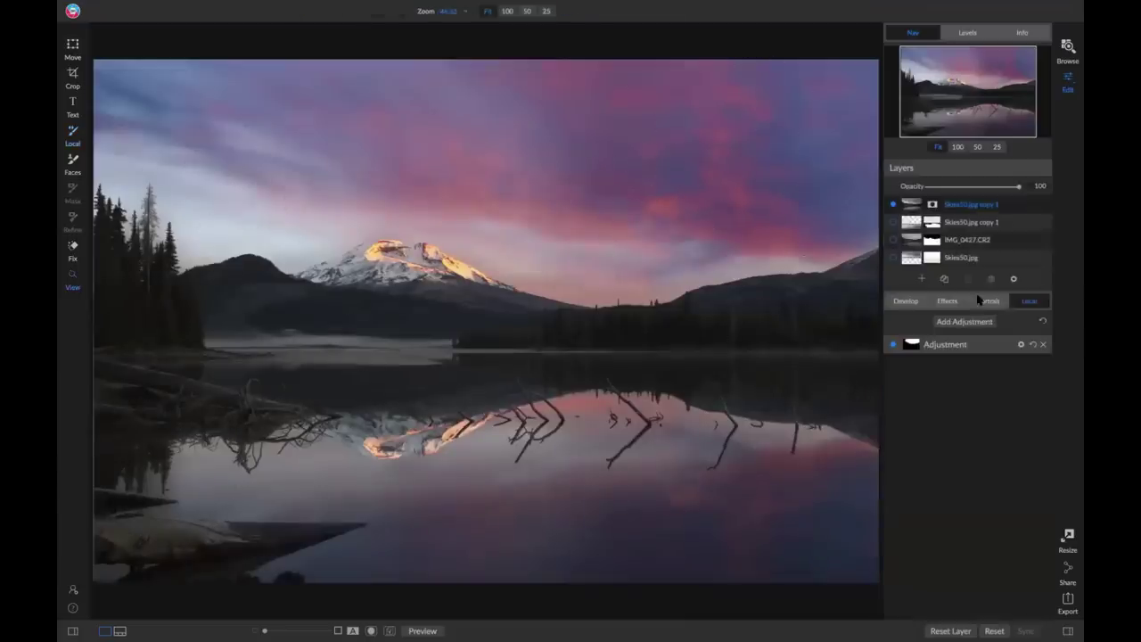
Add a new local adjustment with the Detail preset, saturation 9 and vibrance 12.
left_click(977, 324)
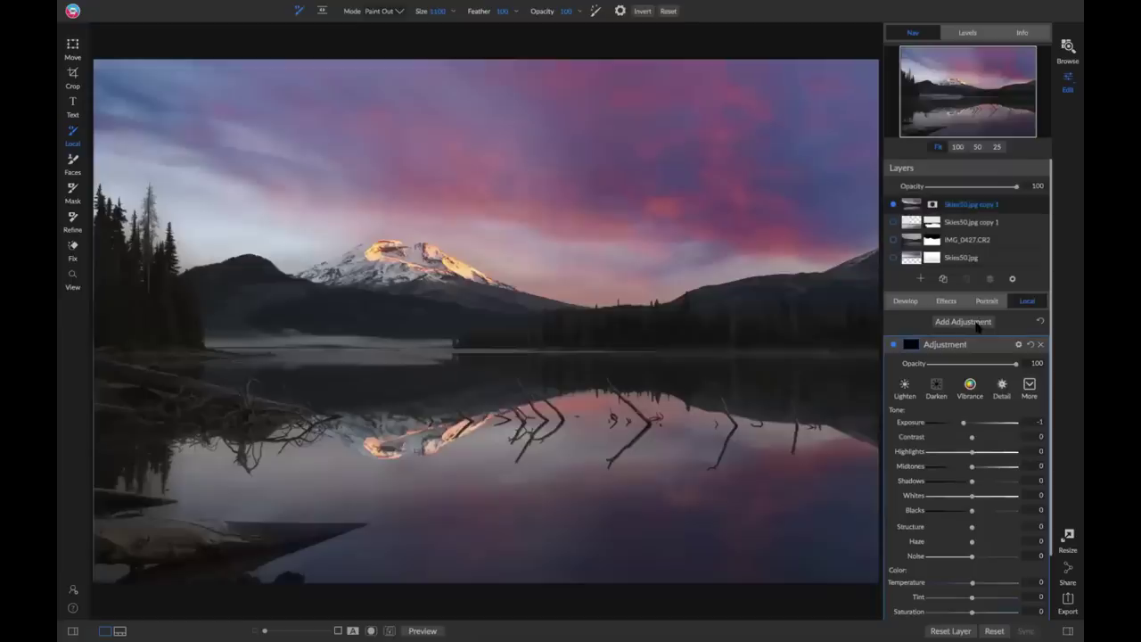
left_click(1004, 389)
scroll(971, 585, "down", 1)
left_click_drag(973, 573, 978, 588)
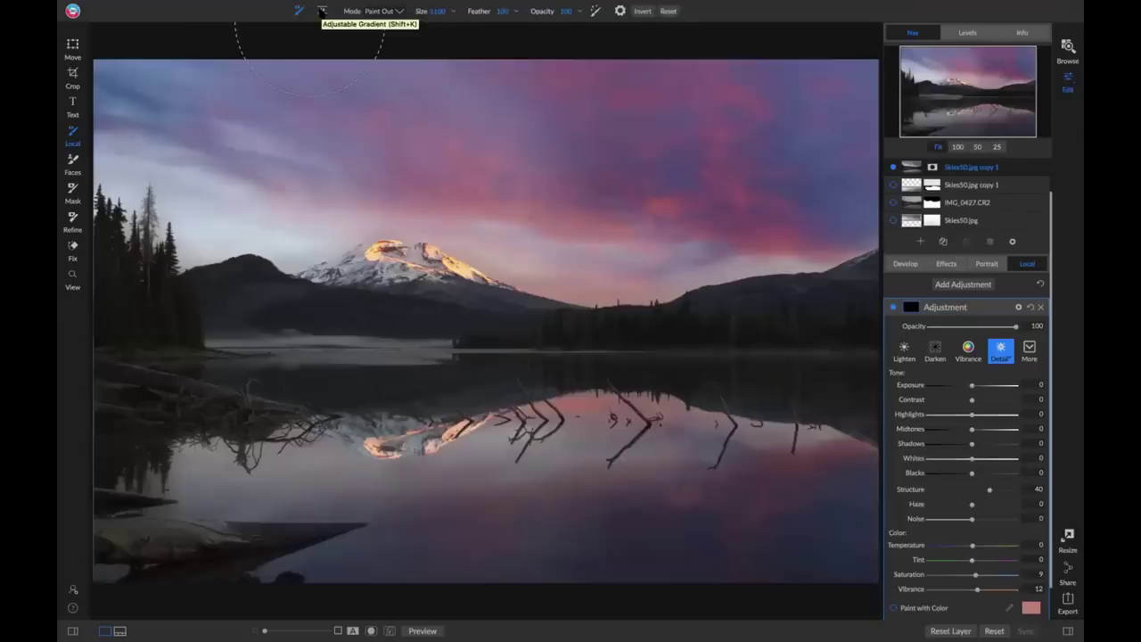
Mask the Detail adjustment with an adjustable gradient placed along the lake's far shoreline.
left_click(322, 10)
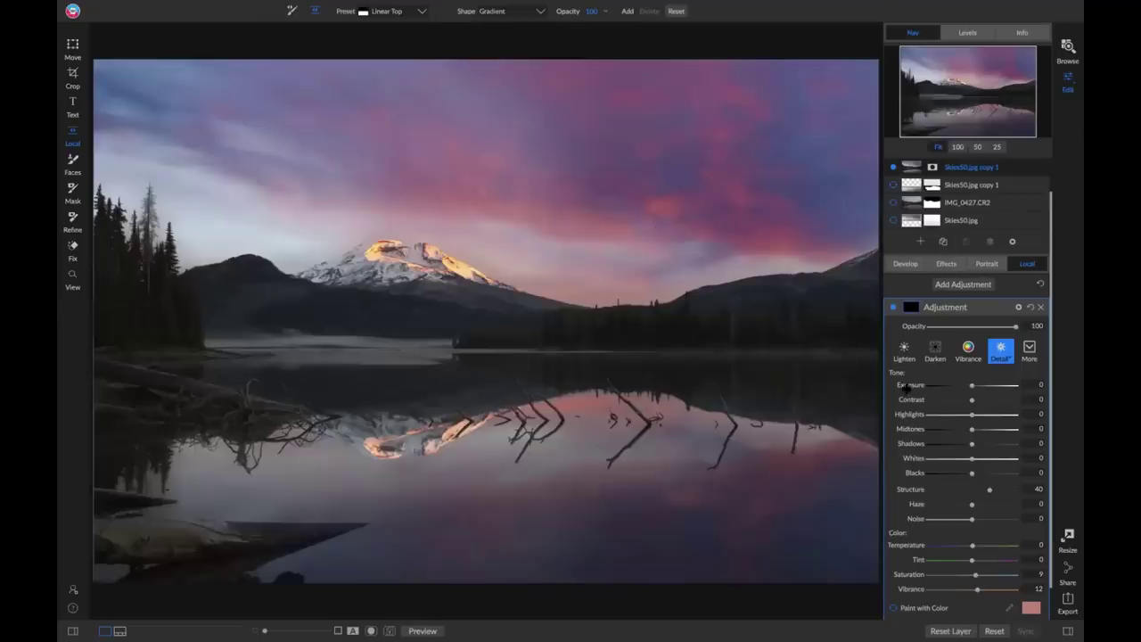
left_click(506, 11)
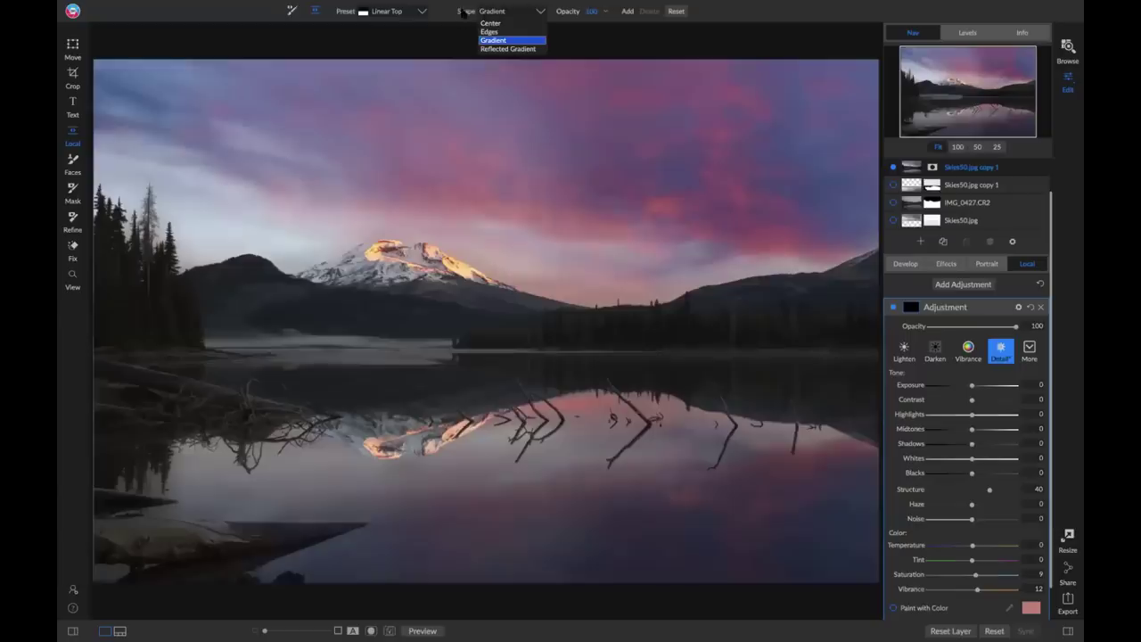
left_click(451, 34)
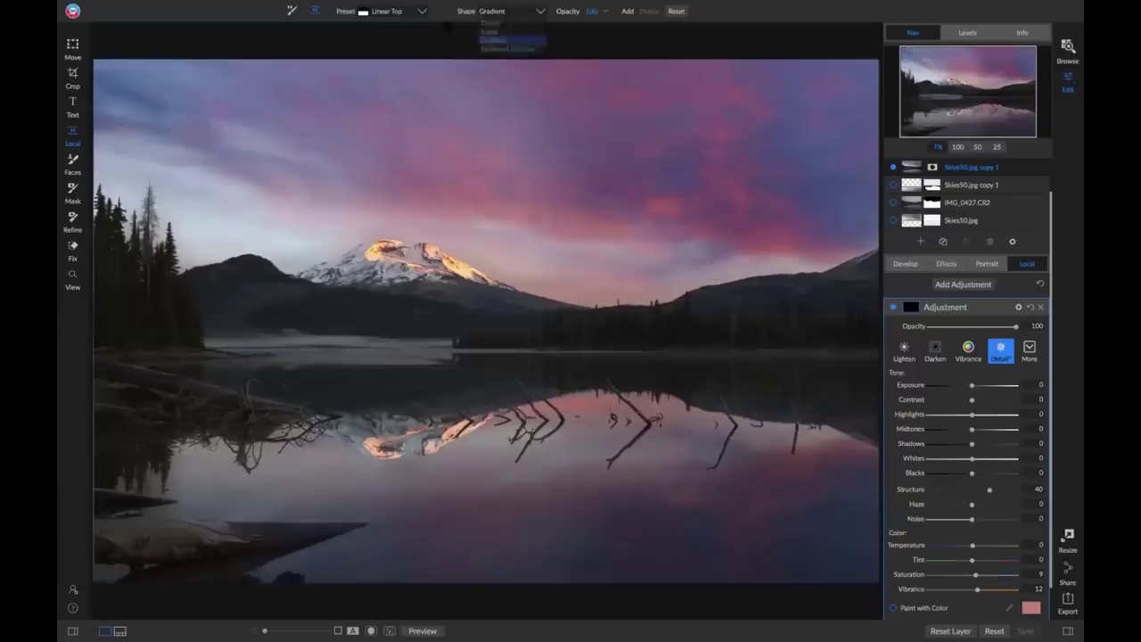
left_click(474, 347)
left_click_drag(474, 355, 471, 369)
left_click_drag(521, 273, 514, 337)
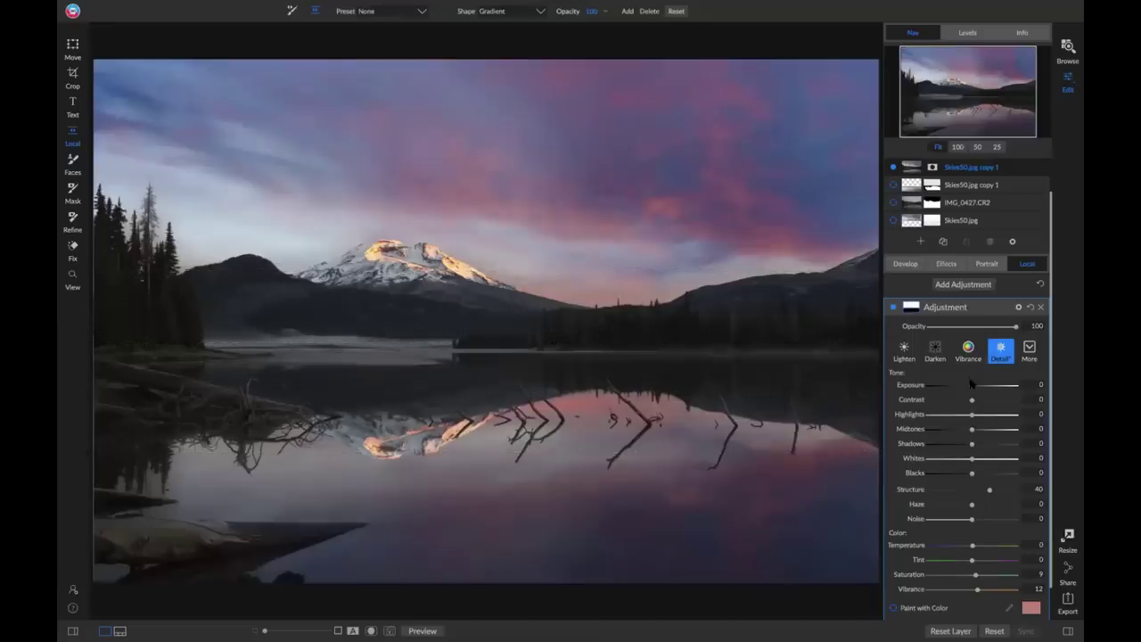
Flip the gradient so it covers the foreground below the shoreline, level it, and reset the adjustment's exposure to 0.
left_click_drag(972, 386, 975, 386)
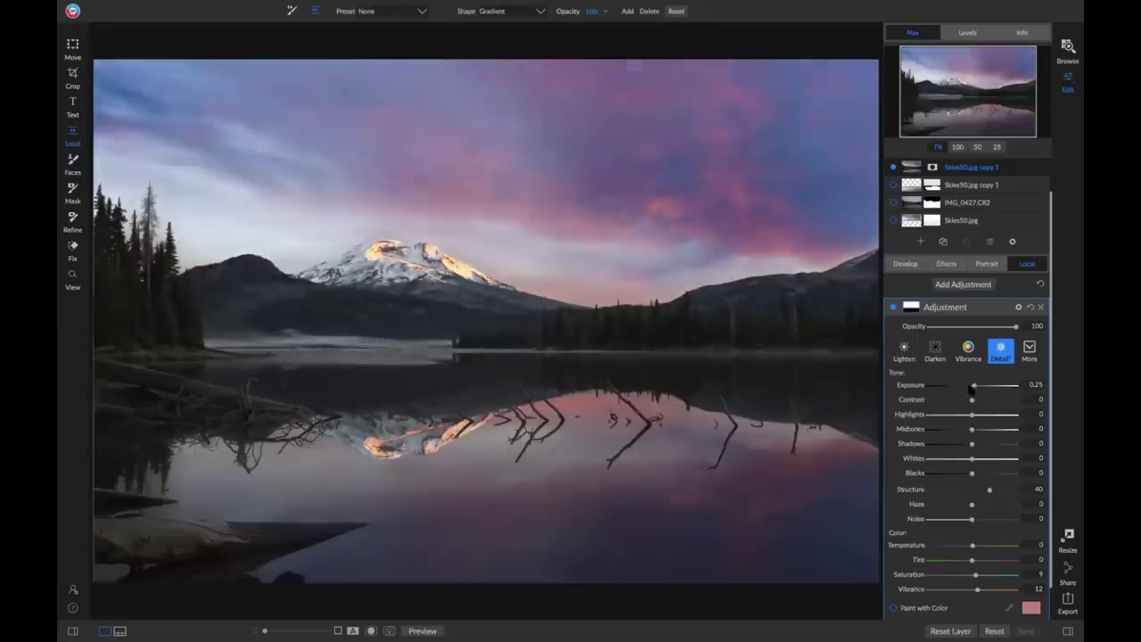
left_click_drag(512, 363, 383, 360)
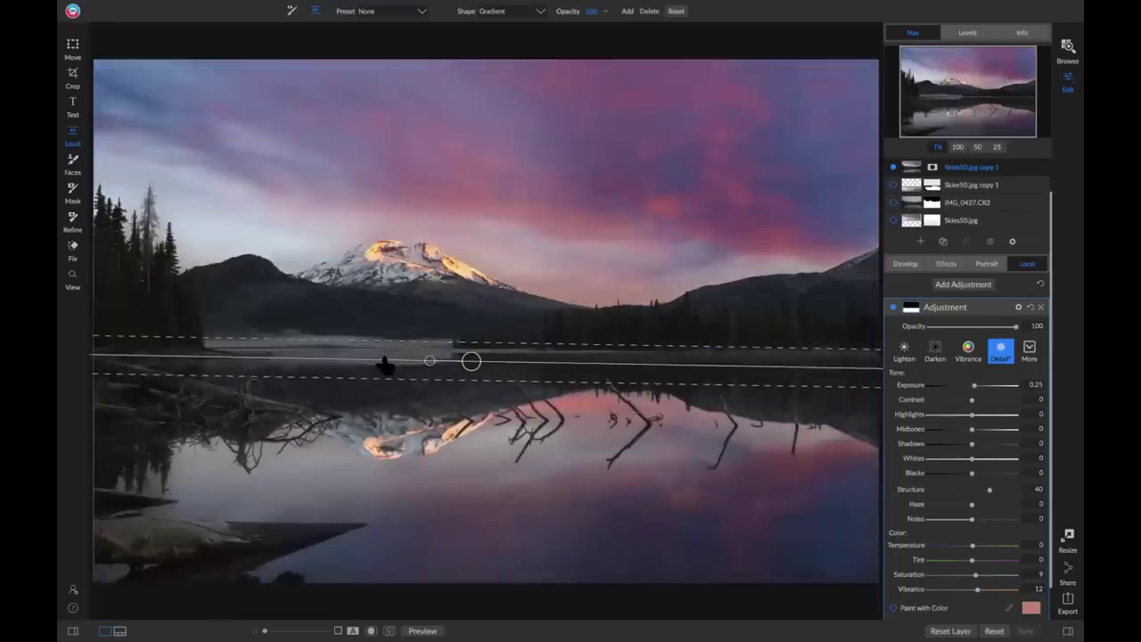
double_click(916, 385)
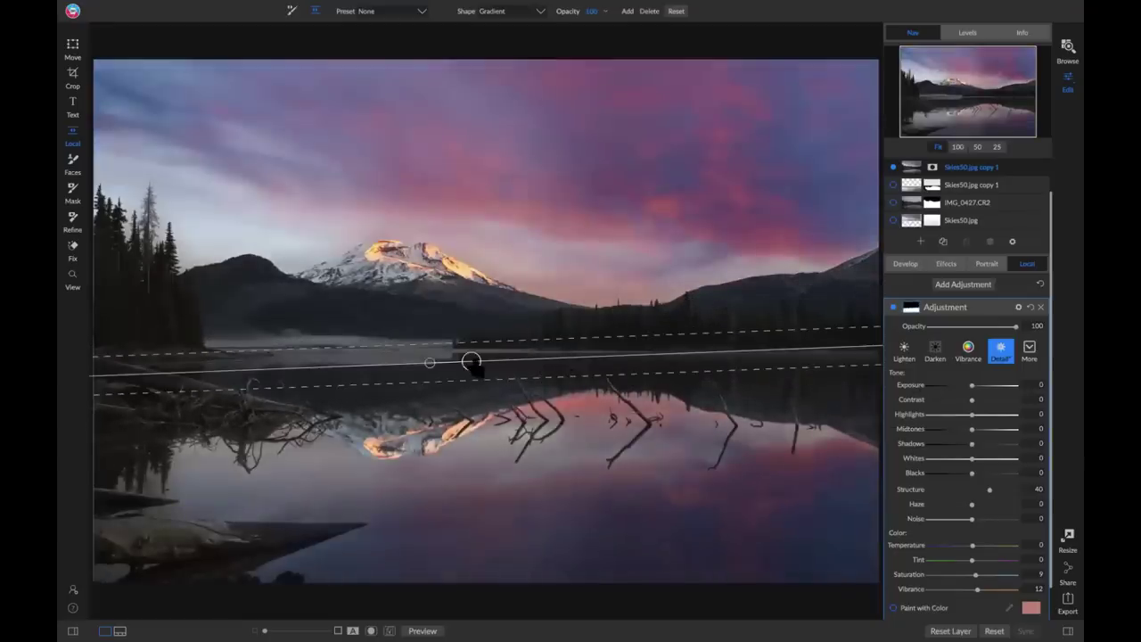
left_click_drag(411, 362, 429, 364)
Set the Detail adjustment's structure to 77 and compare the image with the adjustment off and on.
left_click_drag(991, 492, 1007, 496)
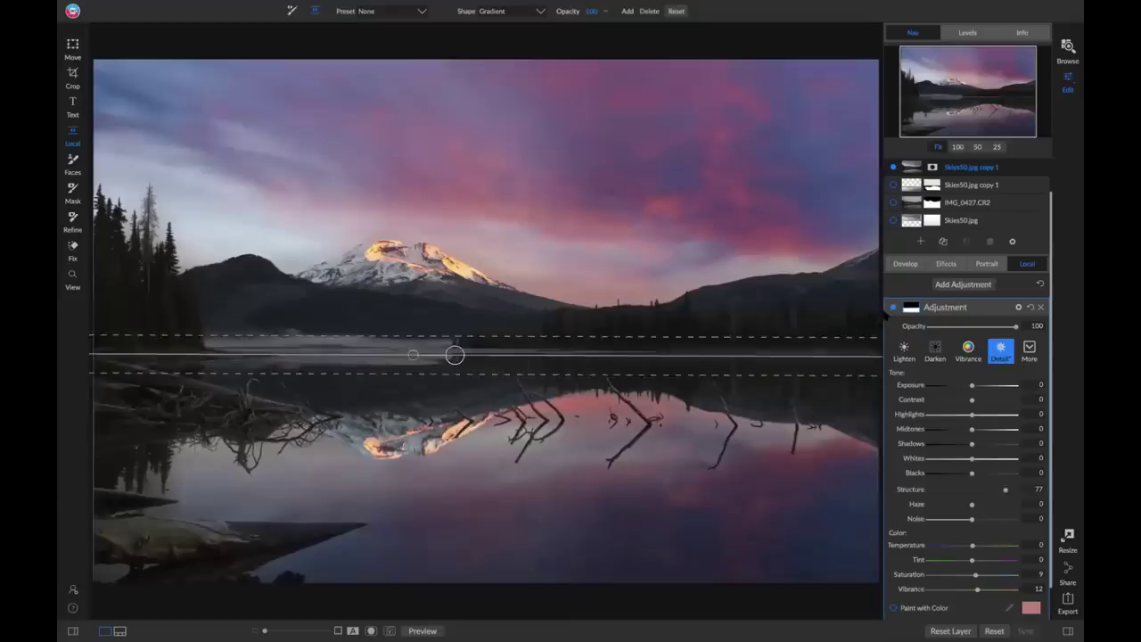
left_click(892, 308)
left_click(893, 308)
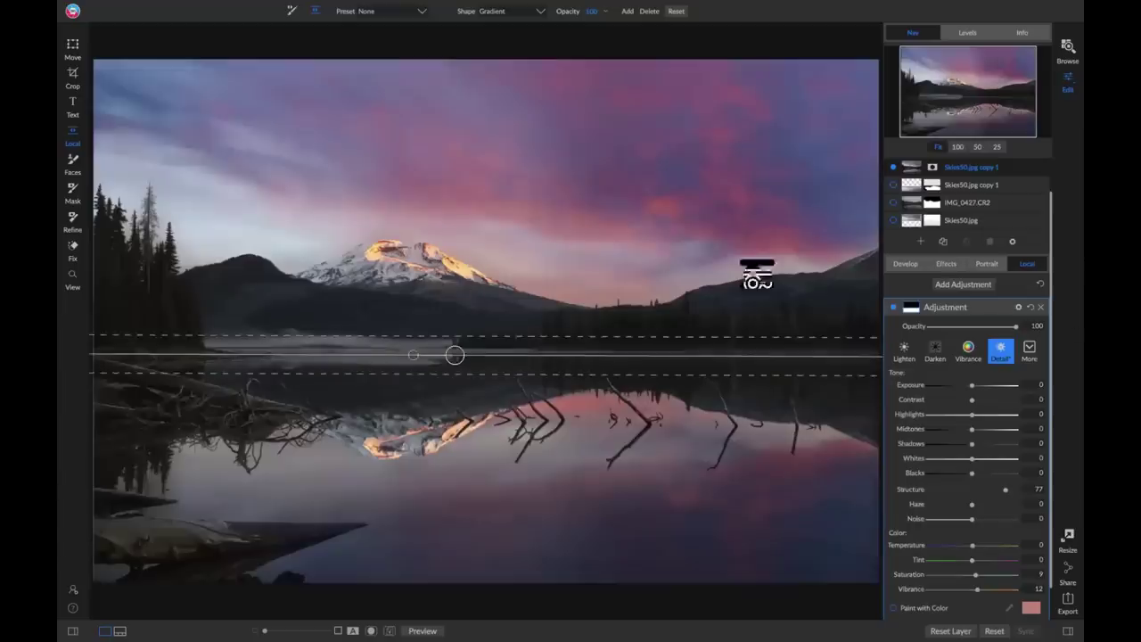
Add a Dynamic Contrast filter to the stamped layer and invert its mask to black.
left_click(950, 265)
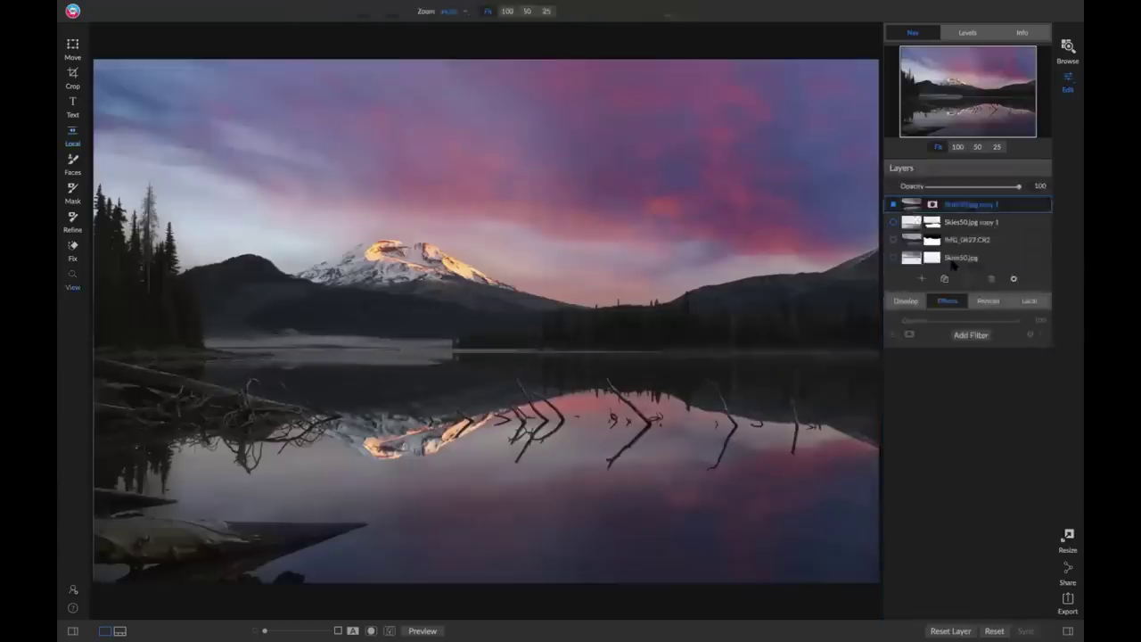
left_click(971, 336)
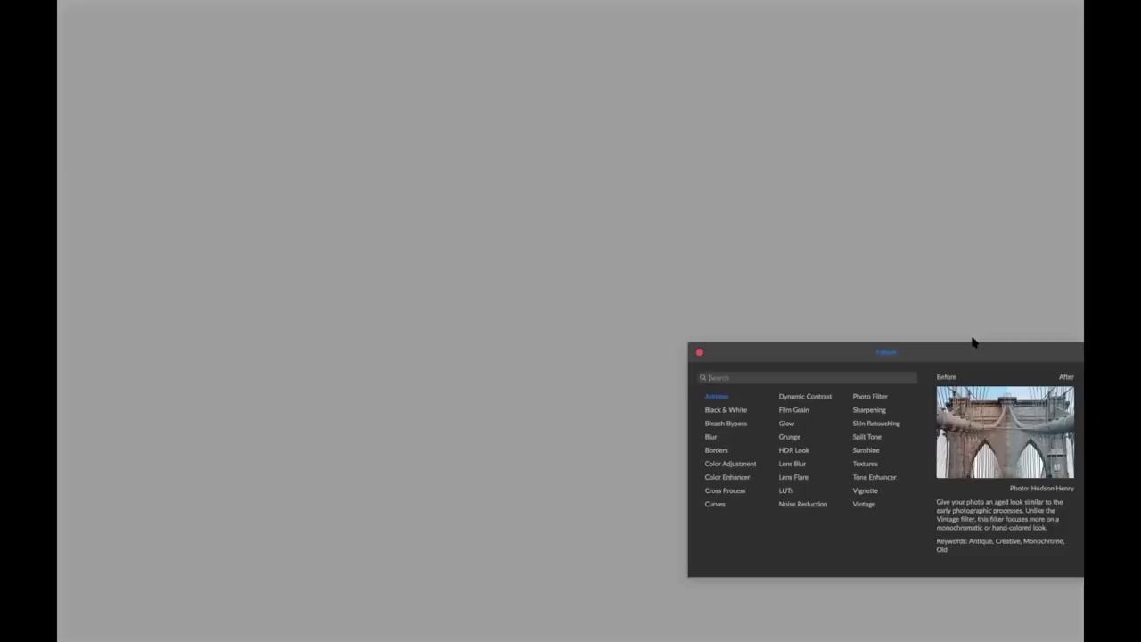
left_click(805, 395)
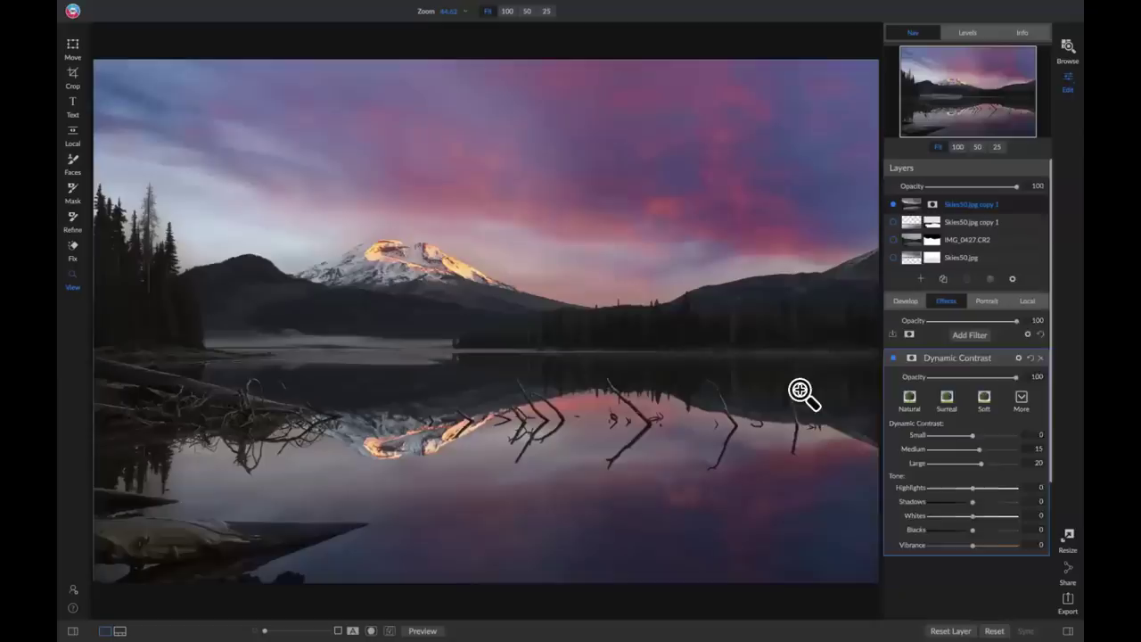
left_click(911, 358)
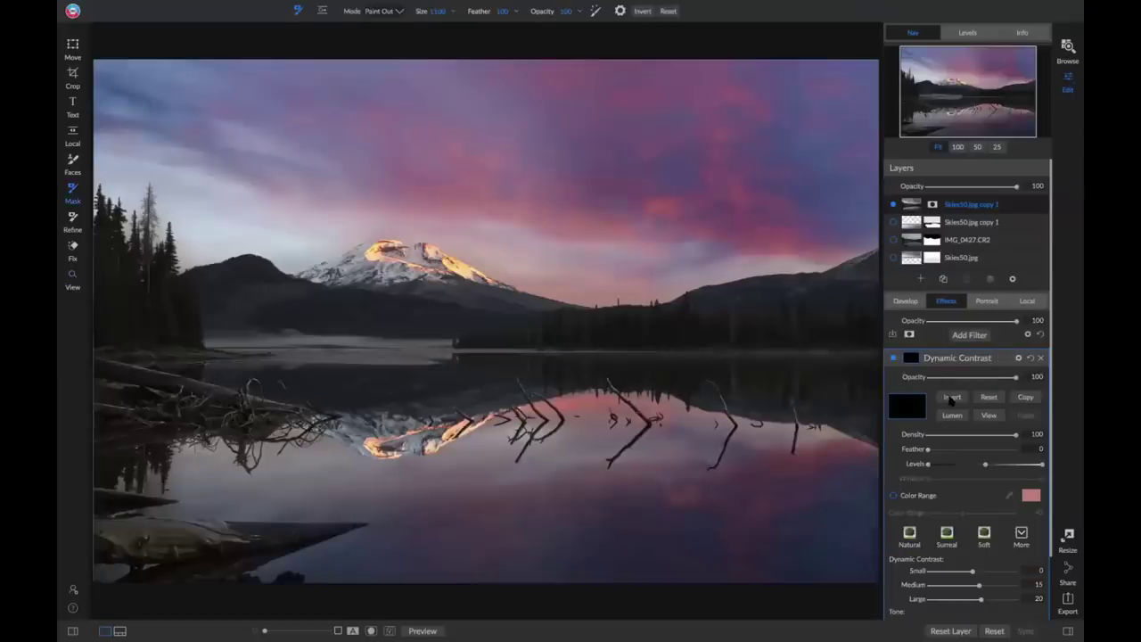
Apply the Surreal preset to the Dynamic Contrast filter and paint it in over the snowy mountain with a size 600 brush.
key("z")
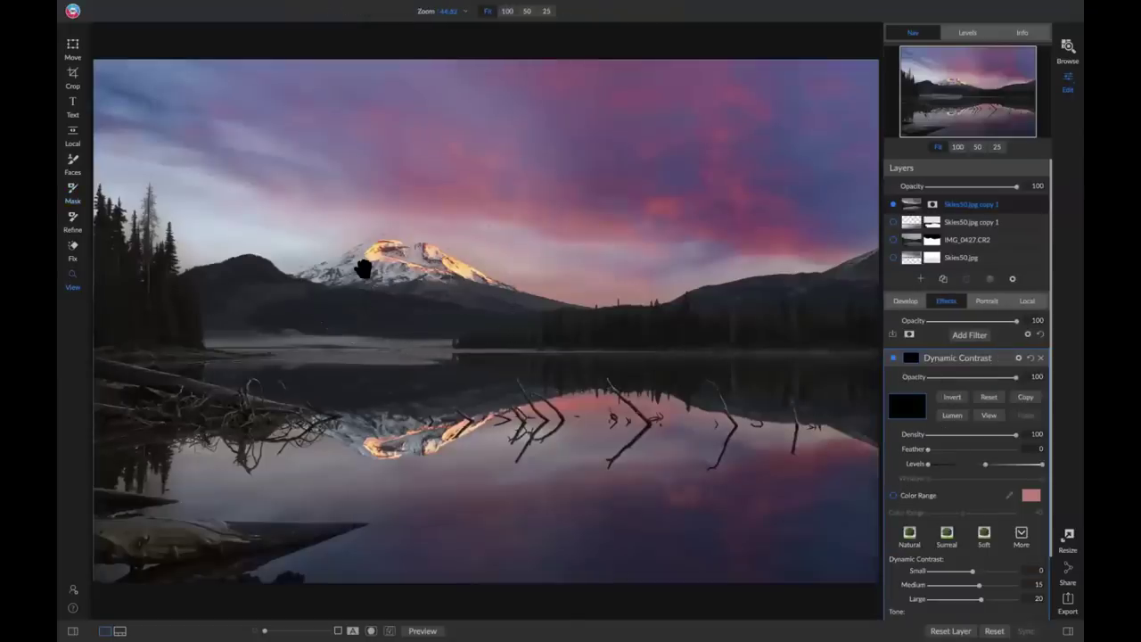
left_click(363, 270)
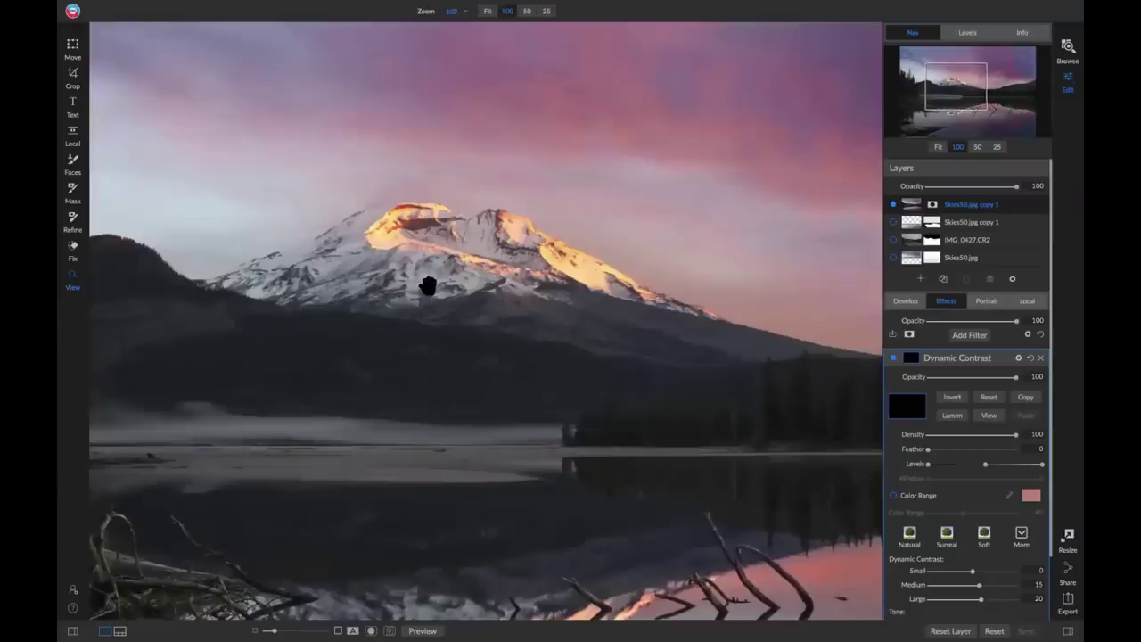
left_click_drag(425, 285, 578, 374)
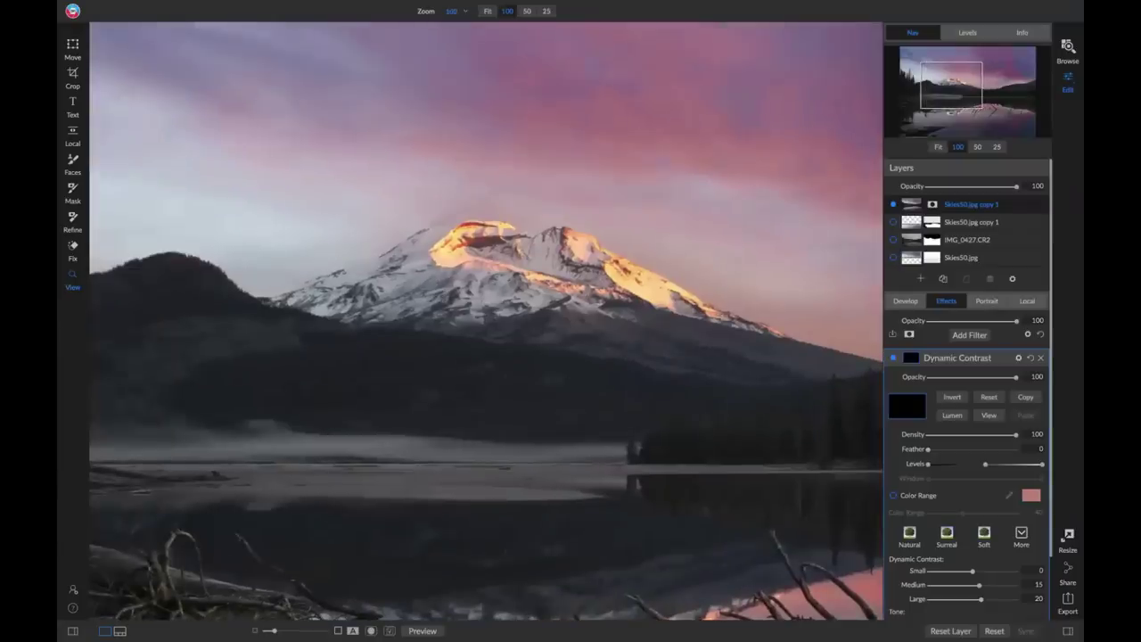
key("b")
key("bracketleft")
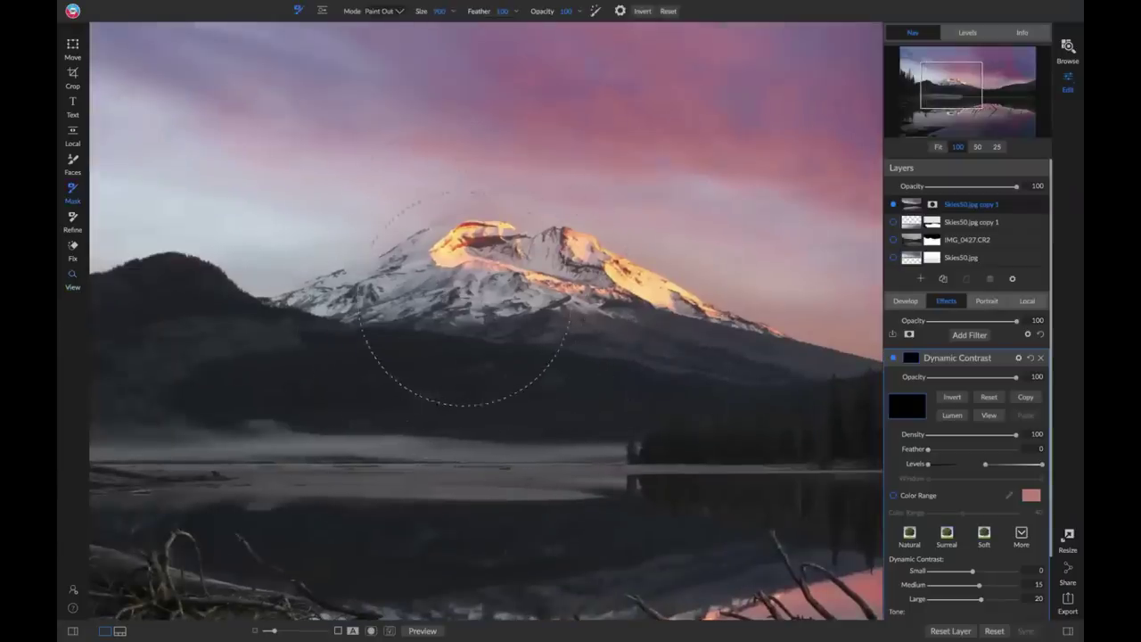
key("x")
left_click(947, 535)
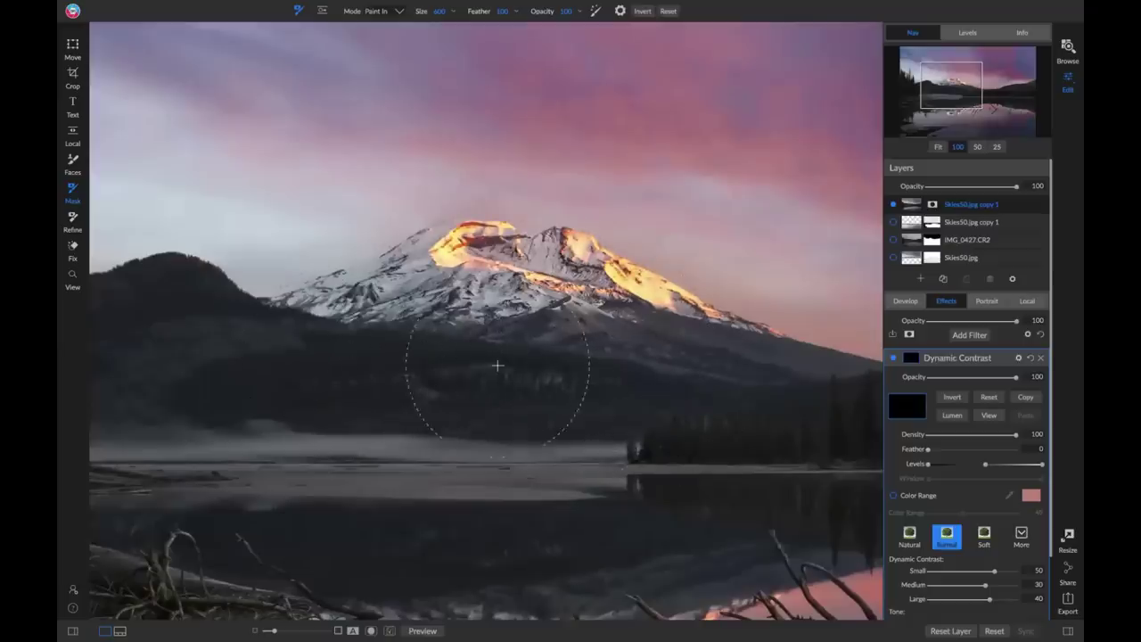
left_click(428, 365)
key("z")
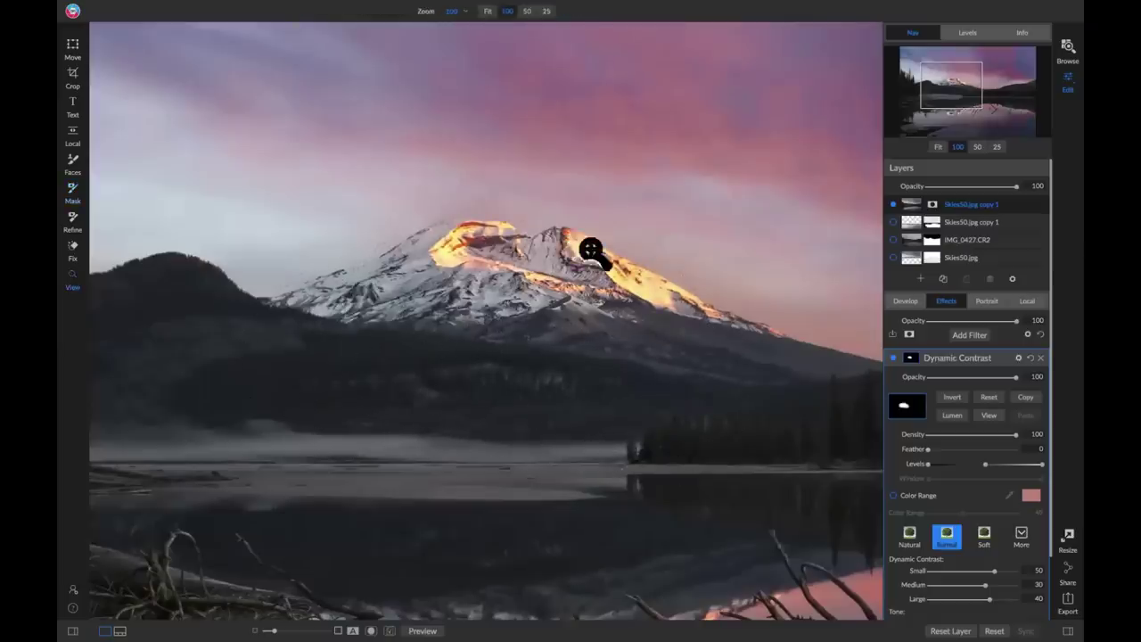
key("ctrl+0")
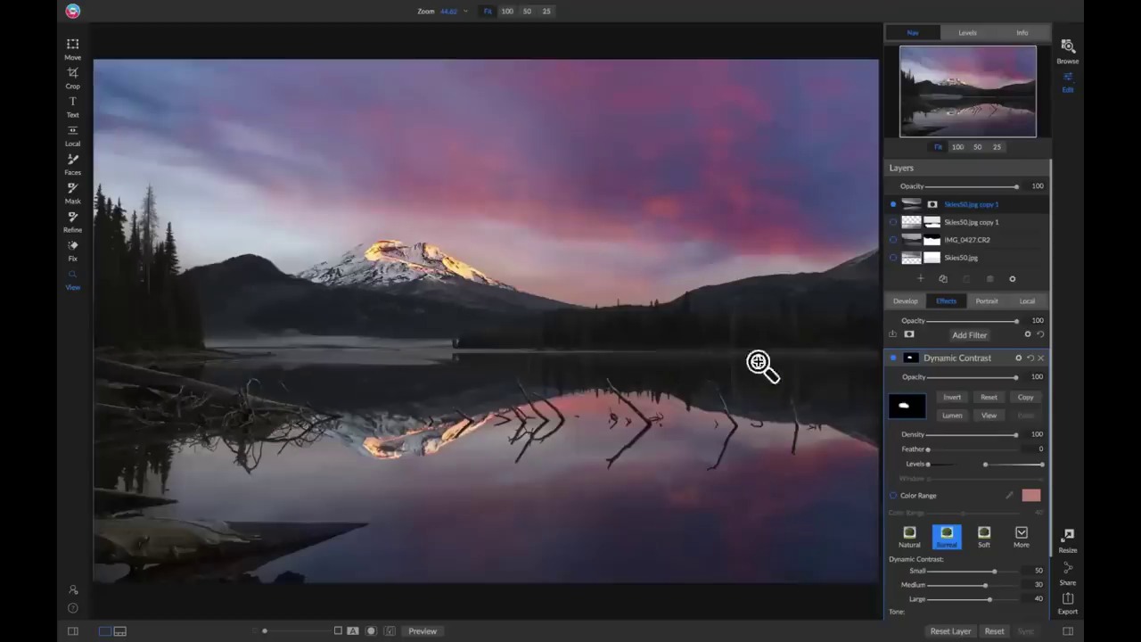
Add a Vignette filter with the Big Softy preset.
left_click(971, 336)
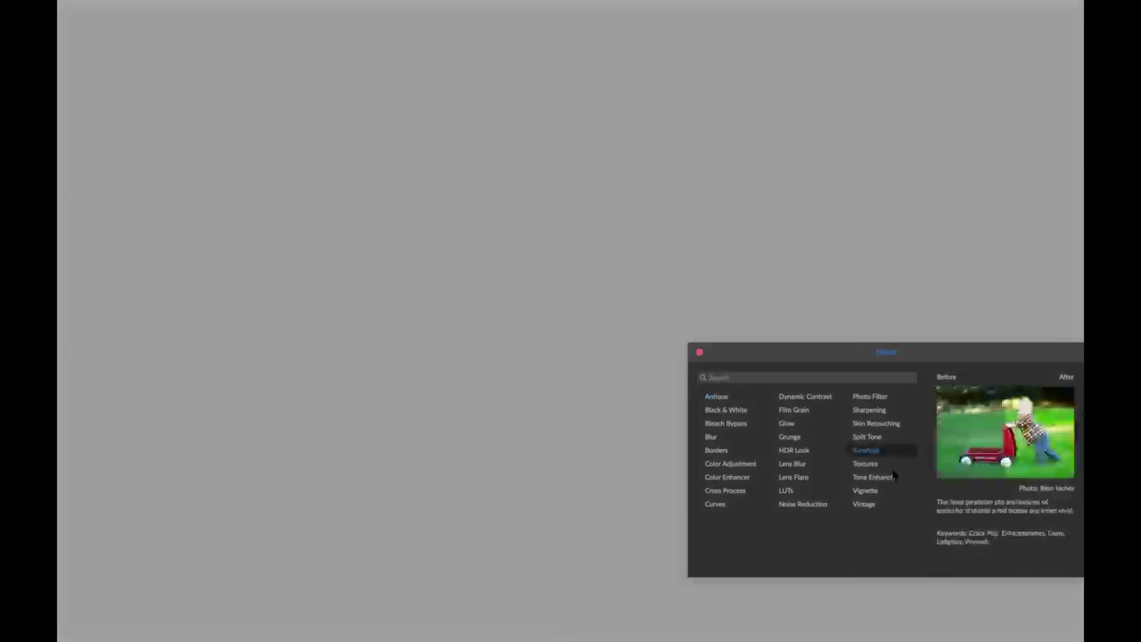
left_click(863, 490)
left_click(965, 401)
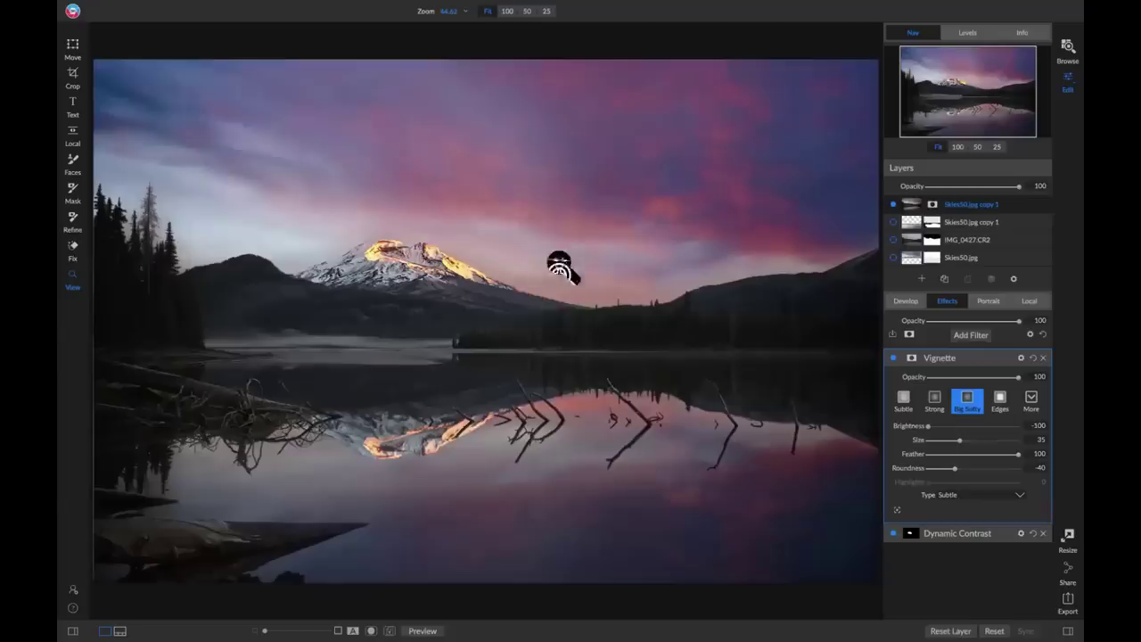
Examine the mountain and its reflection at 100% zoom, and return to the full image.
key("b")
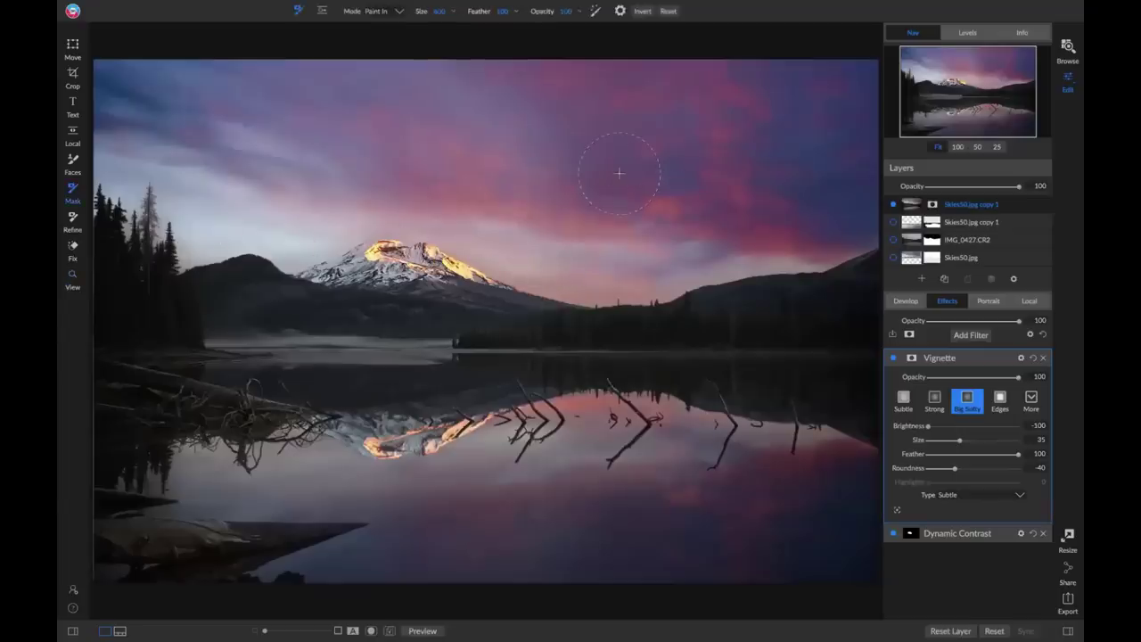
key("z")
left_click(438, 273)
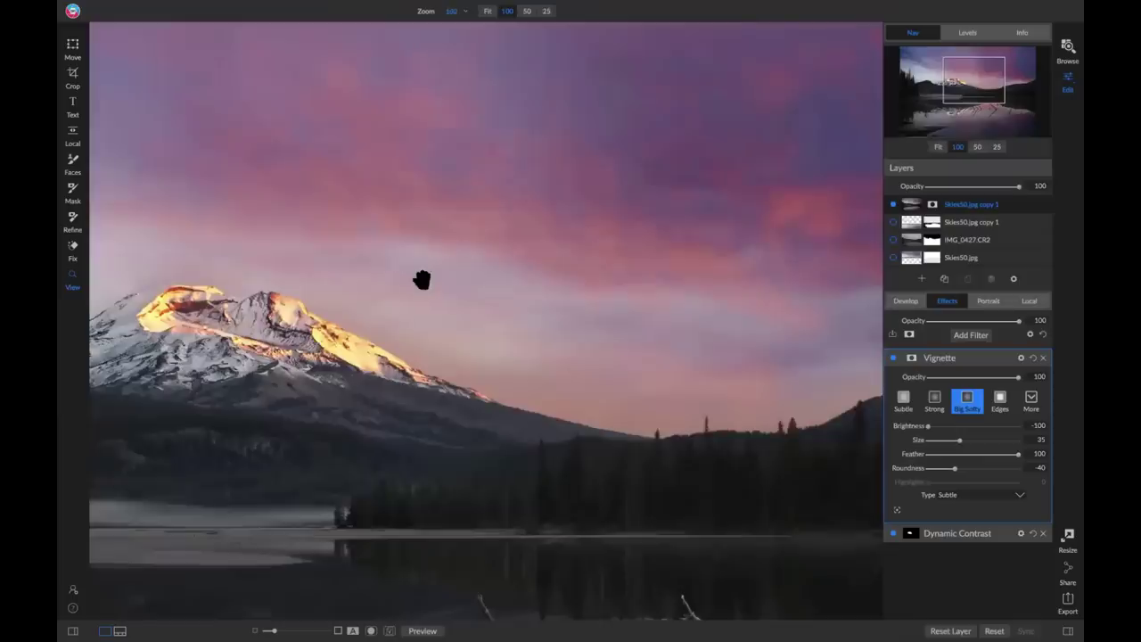
left_click_drag(422, 280, 591, 178)
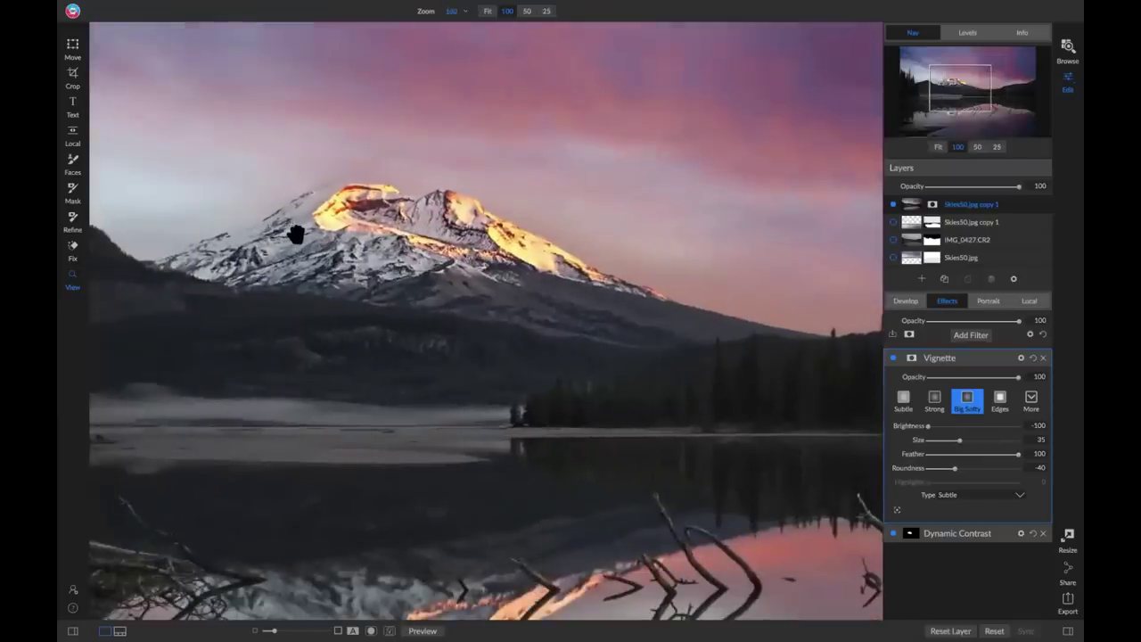
left_click(317, 232)
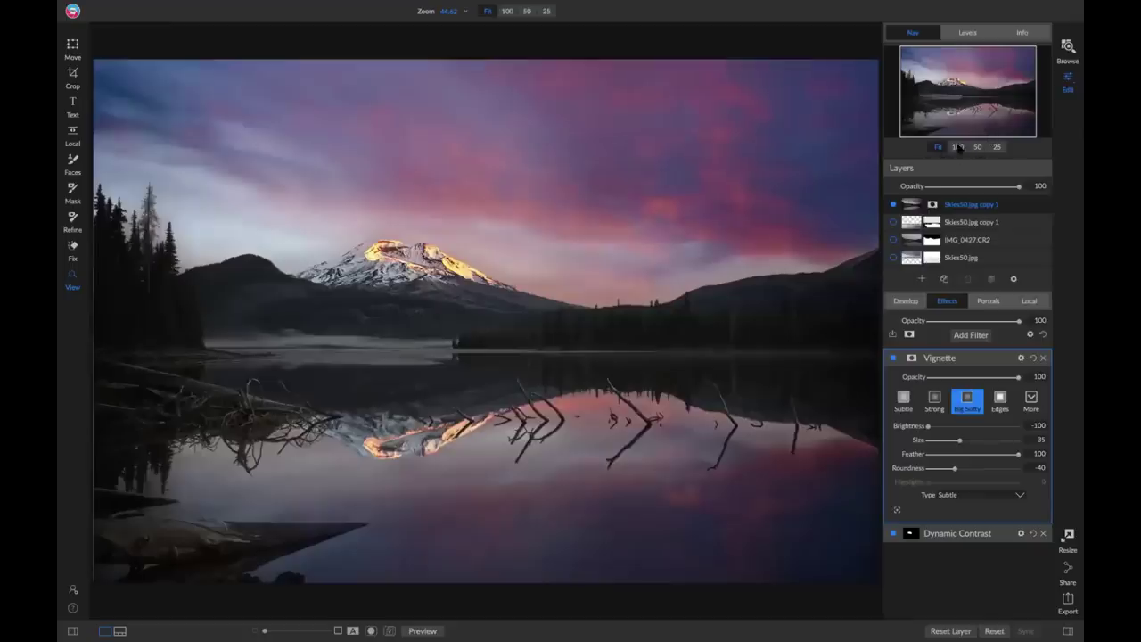
key("b")
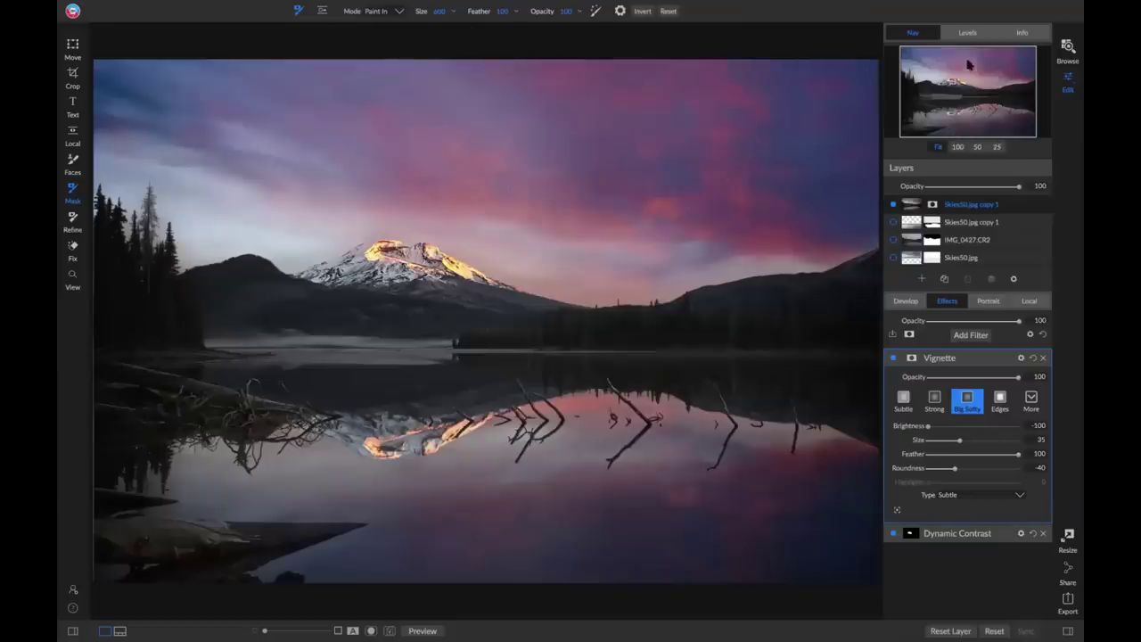
left_click(957, 146)
mouse_move(970, 107)
left_mouse_down()
mouse_move(945, 102)
mouse_move(953, 92)
left_mouse_up()
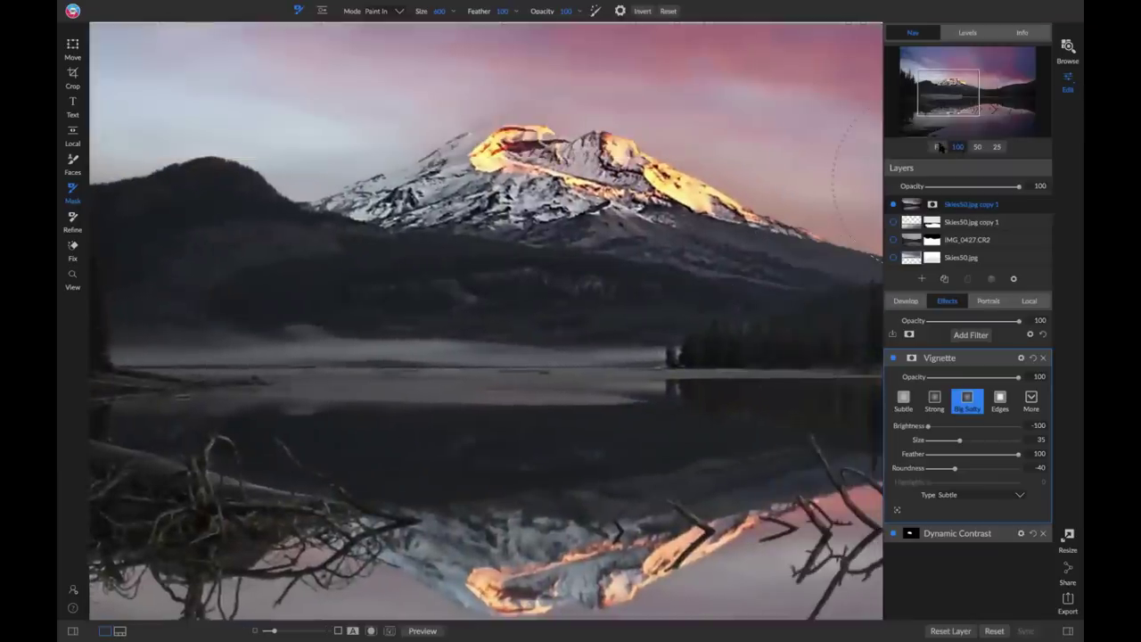
left_click(938, 146)
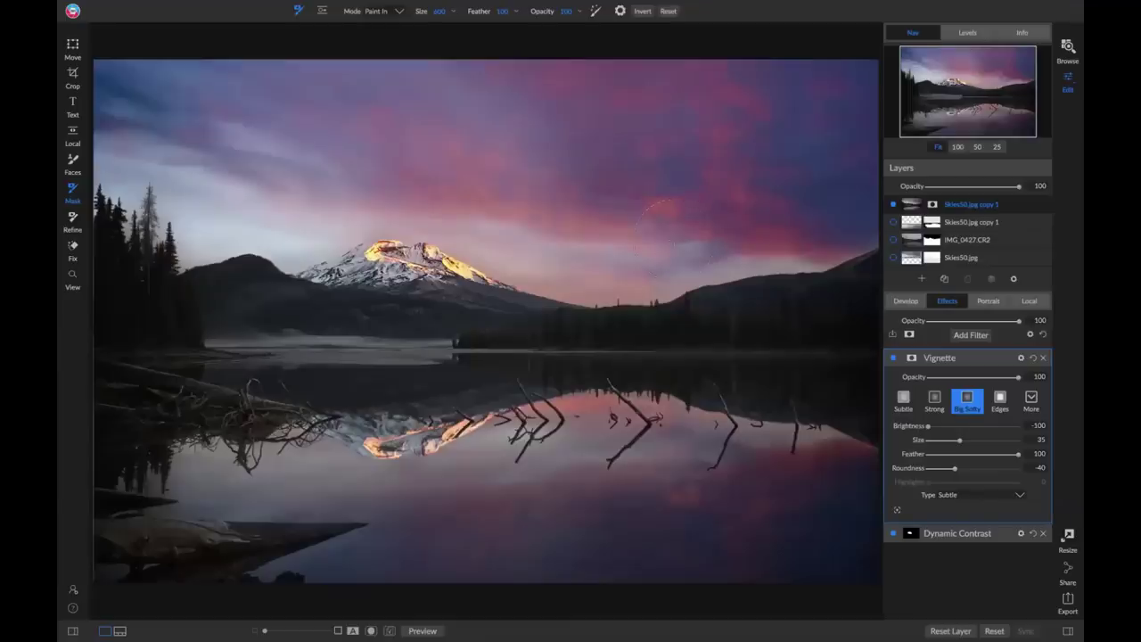
key("z")
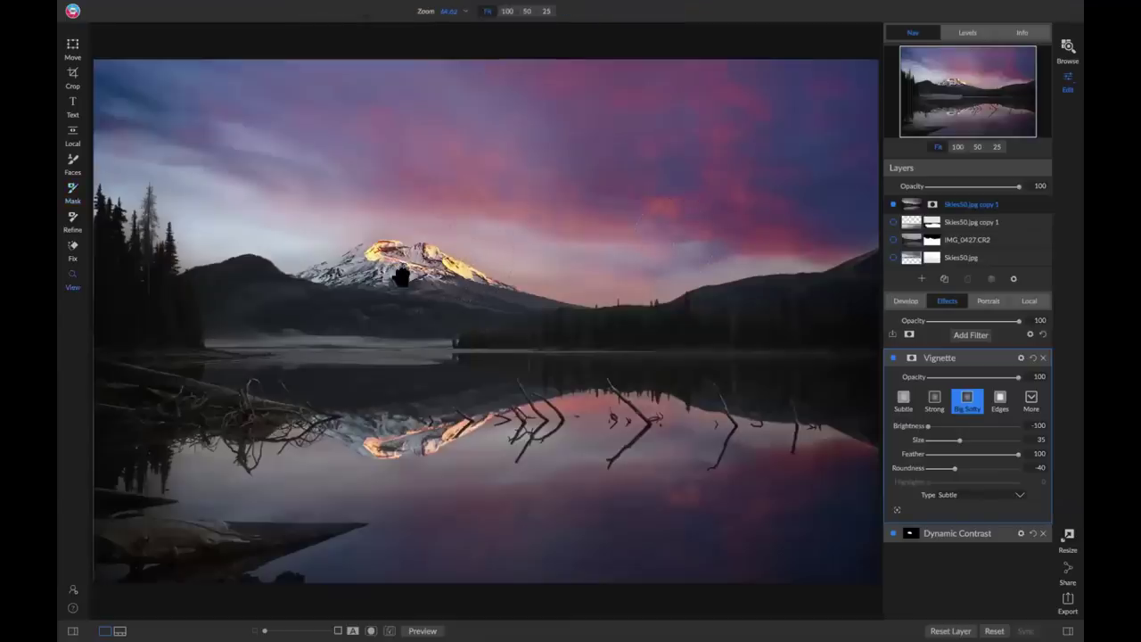
Inspect the snowy mountain at 100% zoom, and leave the lake composite to show the Masking & Brushing album's thumbnails.
left_click(369, 263)
left_click_drag(369, 264, 458, 255)
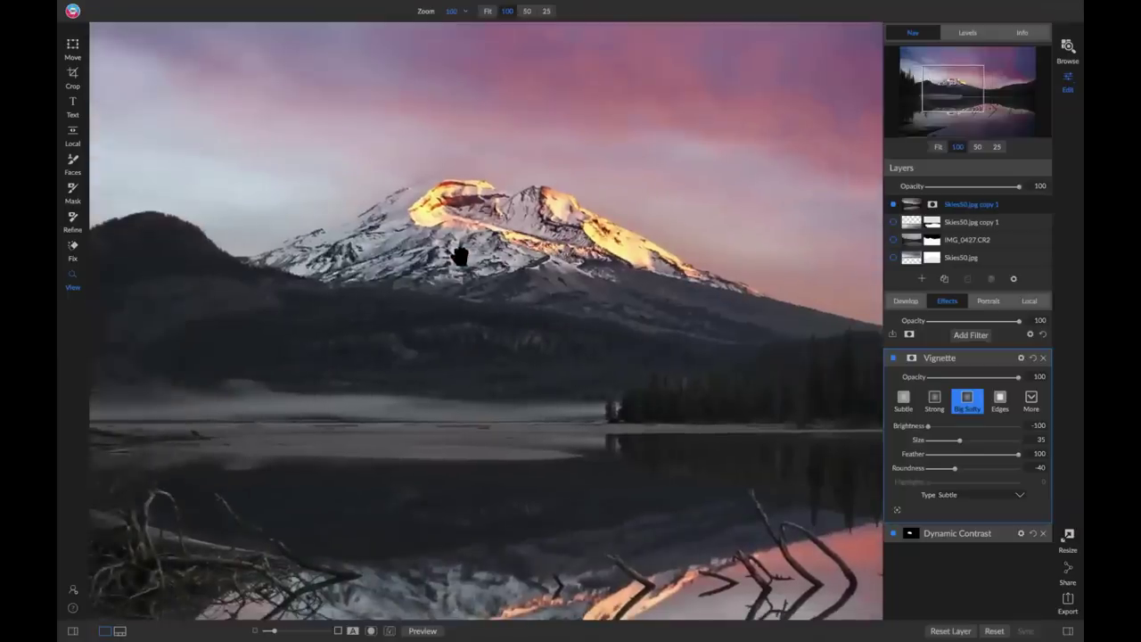
key("b")
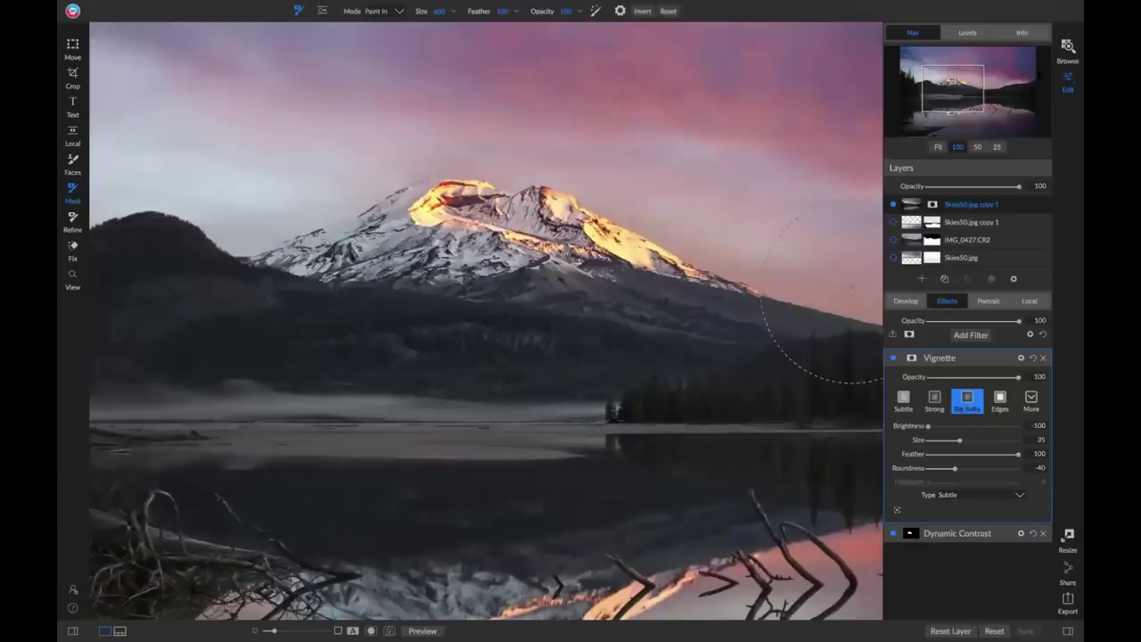
left_click(1067, 48)
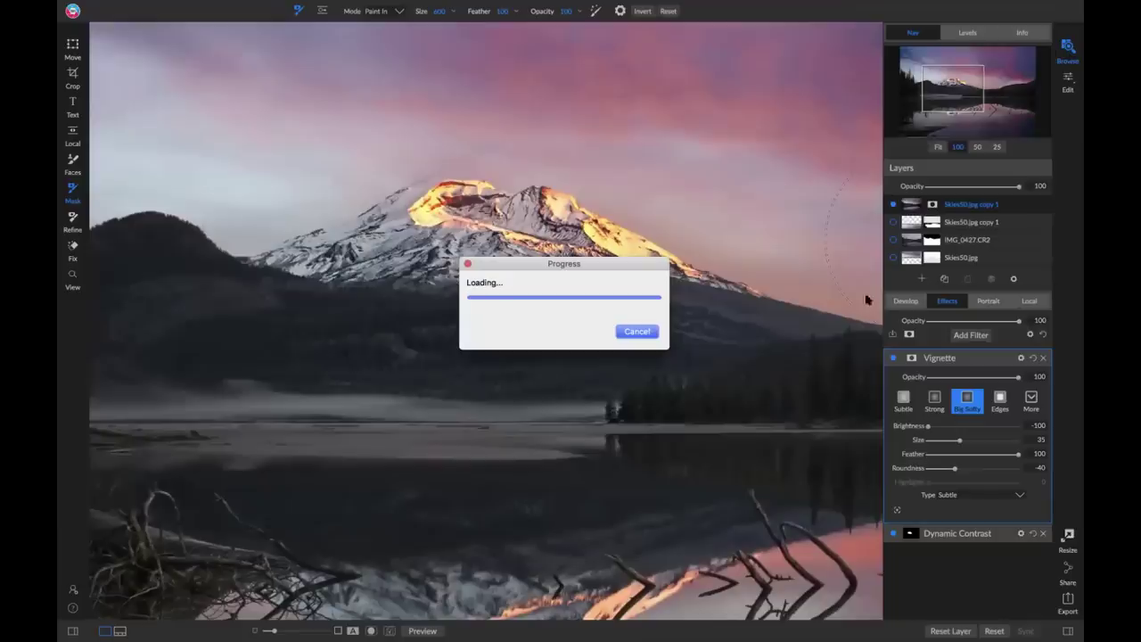
left_click(635, 332)
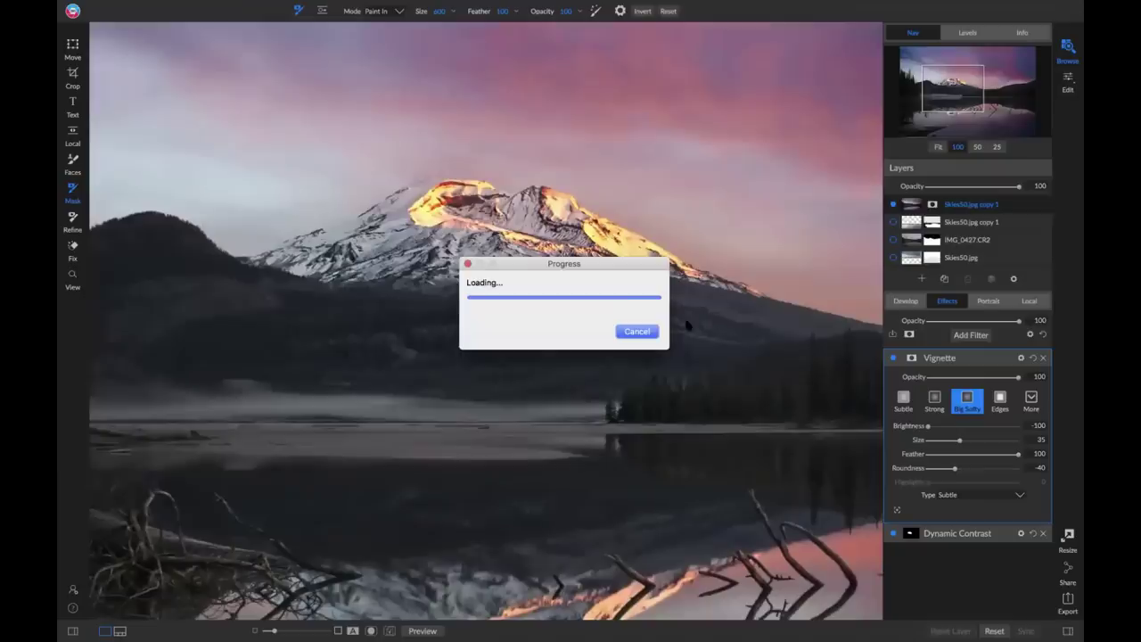
left_click(640, 333)
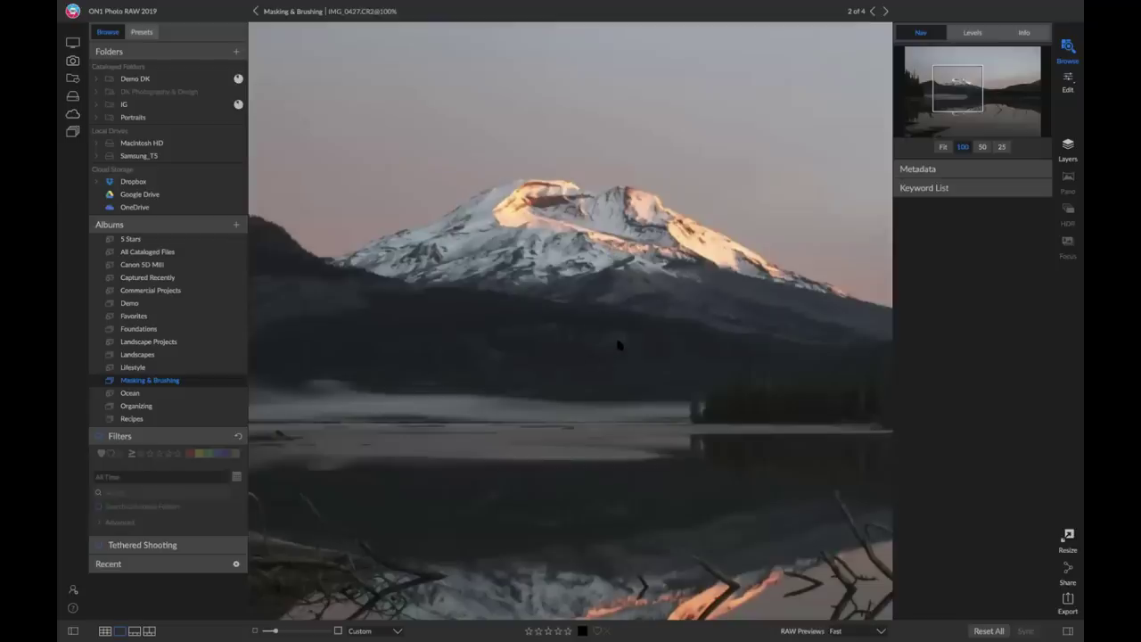
left_click(713, 191)
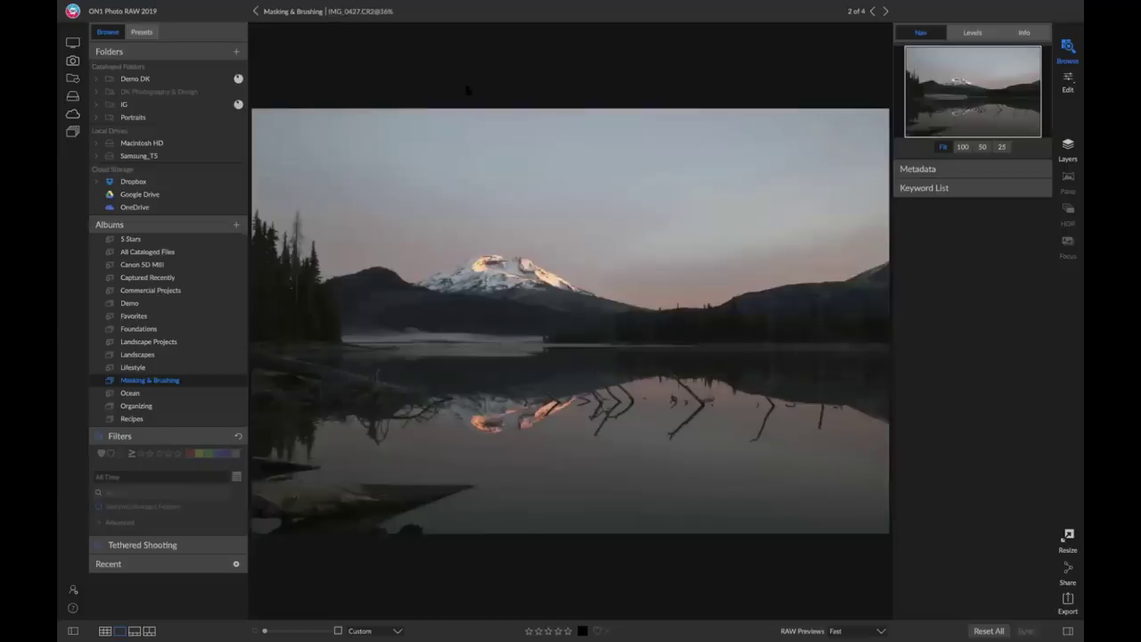
left_click(290, 13)
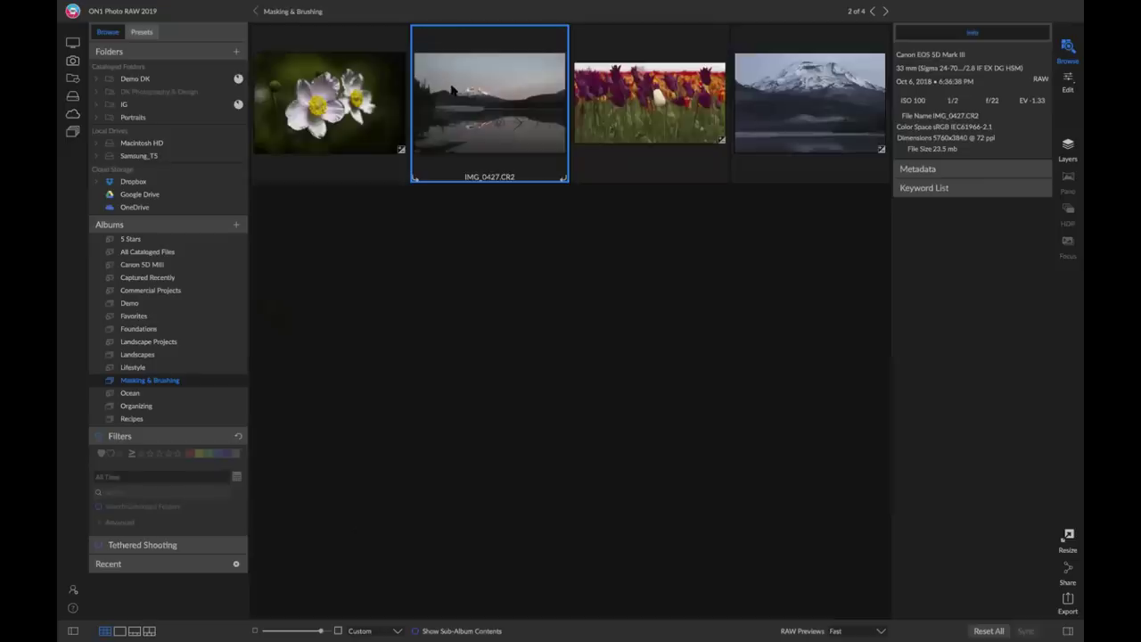
Open the tulip field photo 0J9A0213.CR2 for editing with effects filters.
left_click(644, 120)
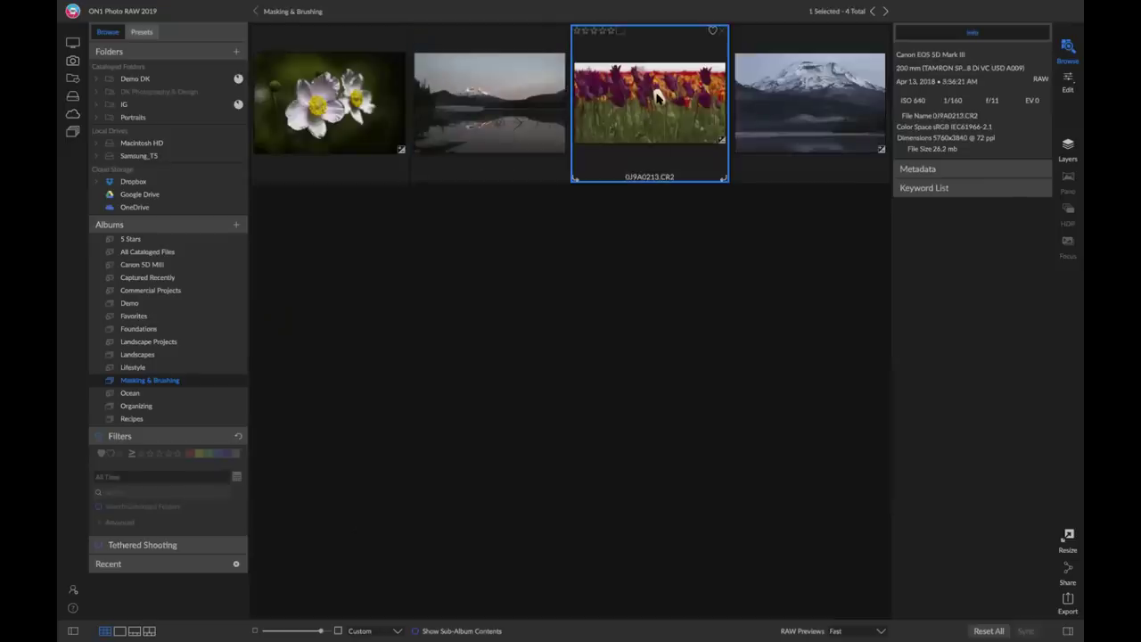
double_click(657, 98)
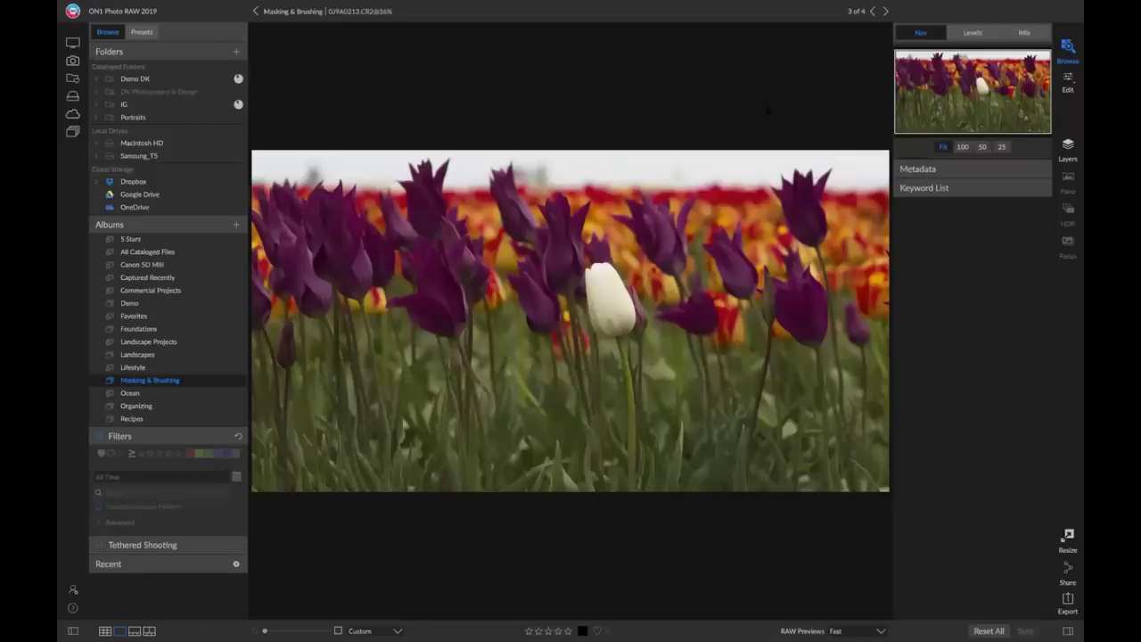
left_click(1068, 80)
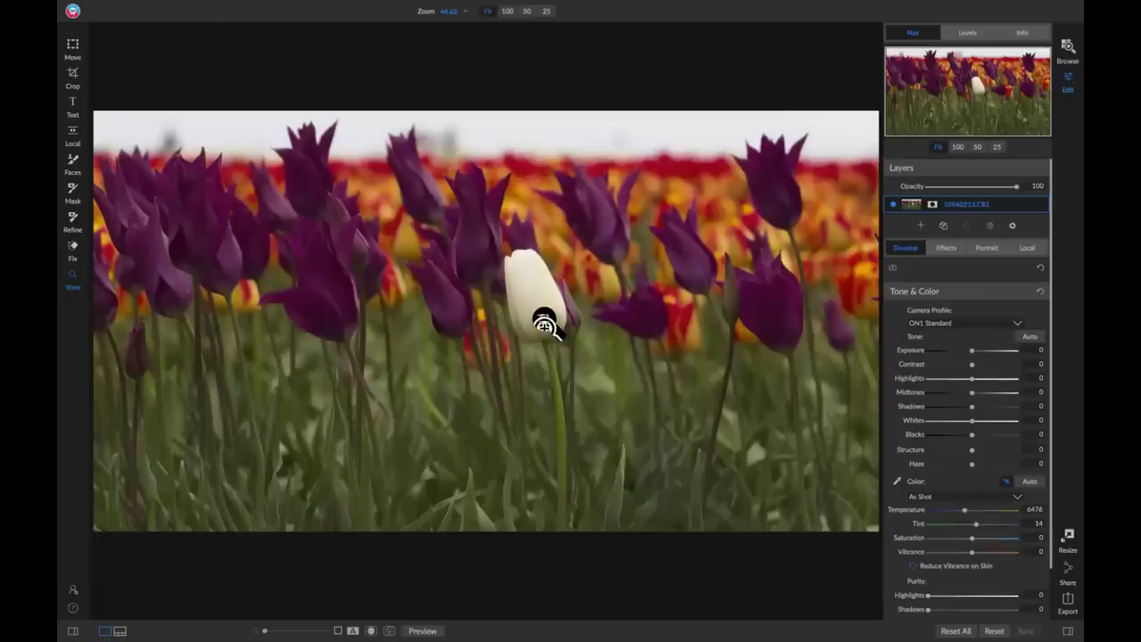
left_click(945, 248)
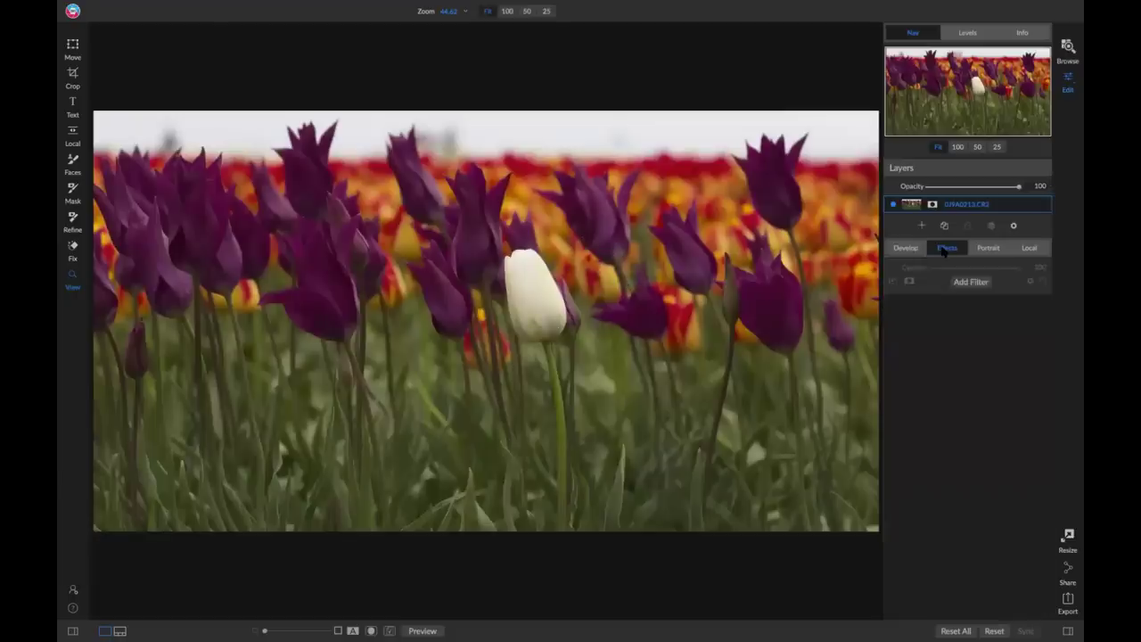
Add a Color Enhancer filter to the tulip photo and set its overall Saturation to -100.
left_click(999, 281)
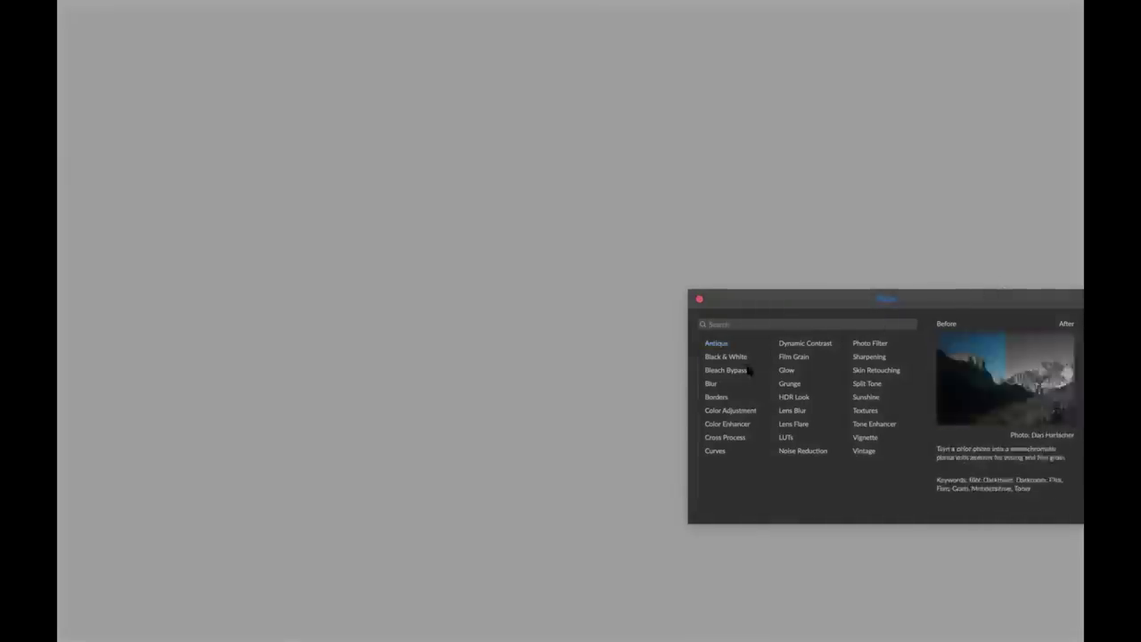
left_click(730, 426)
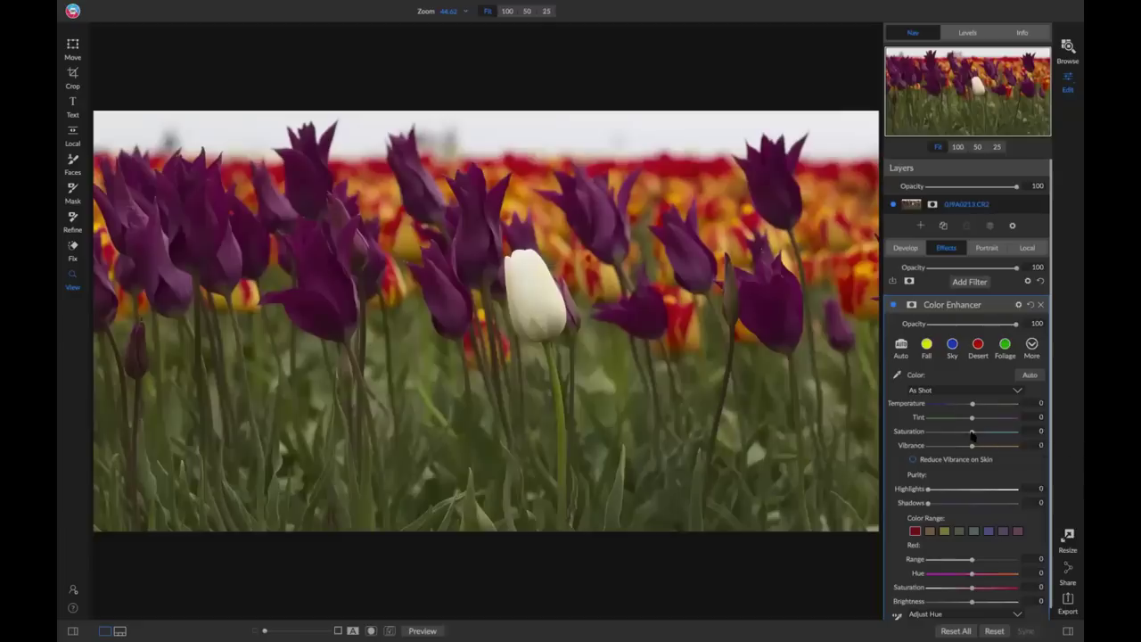
left_click_drag(972, 434, 907, 438)
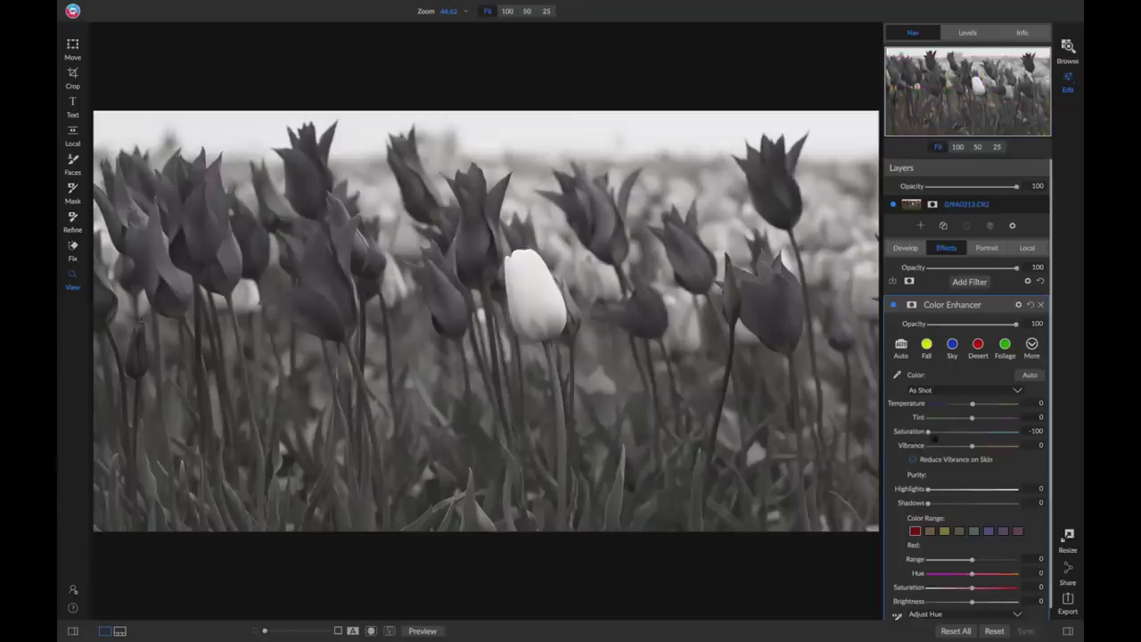
Enable Color Range on the Color Enhancer's mask and sample the purple of a tulip as the target color.
left_click(911, 305)
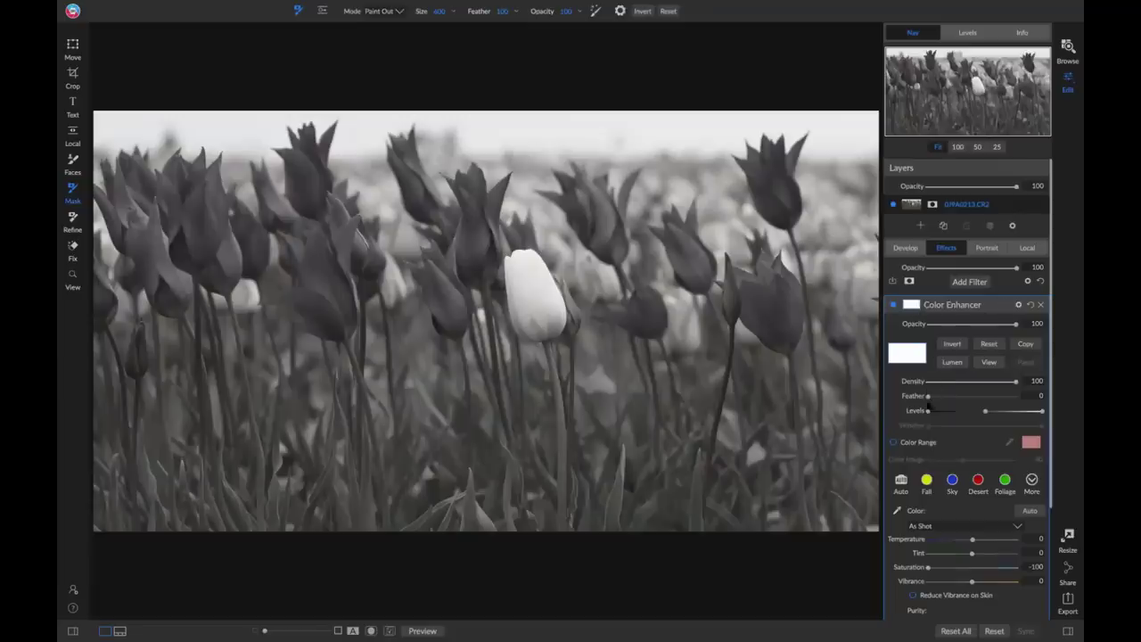
left_click(893, 442)
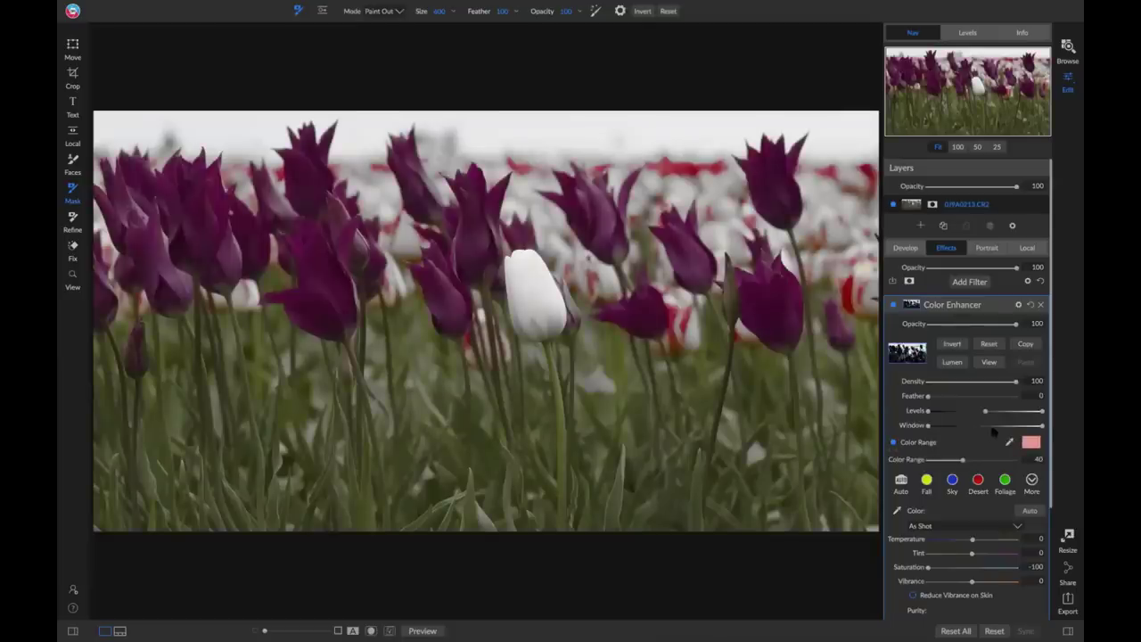
left_click(1010, 443)
left_click(777, 189)
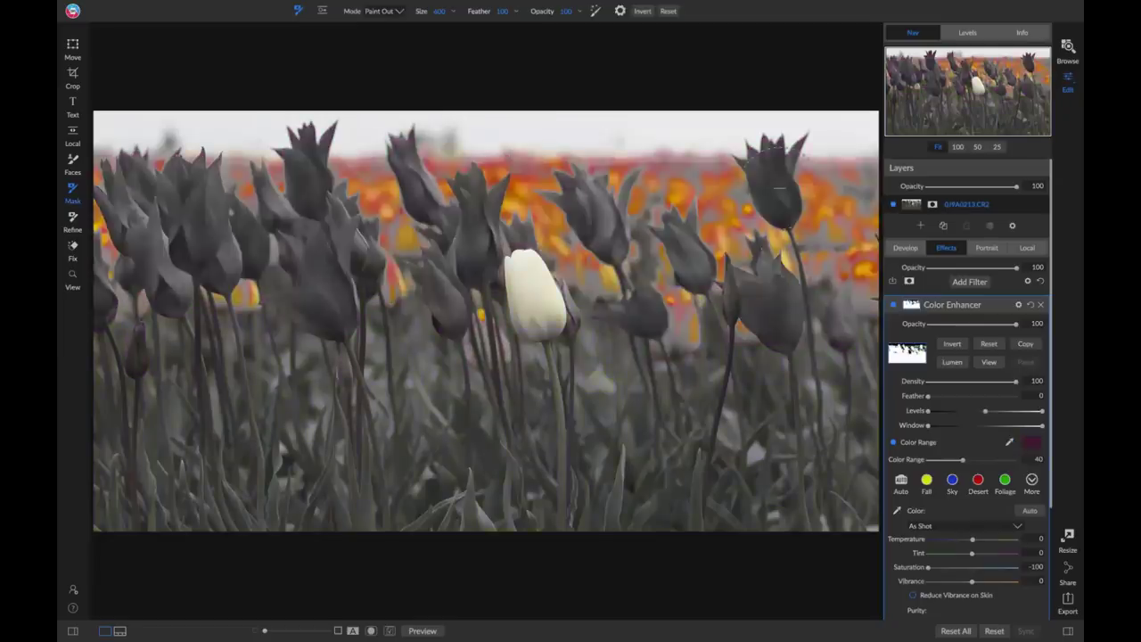
Narrow the Color Enhancer mask's Color Range to 14 while viewing the mask, and set the filter's Saturation to -26.
left_click(988, 364)
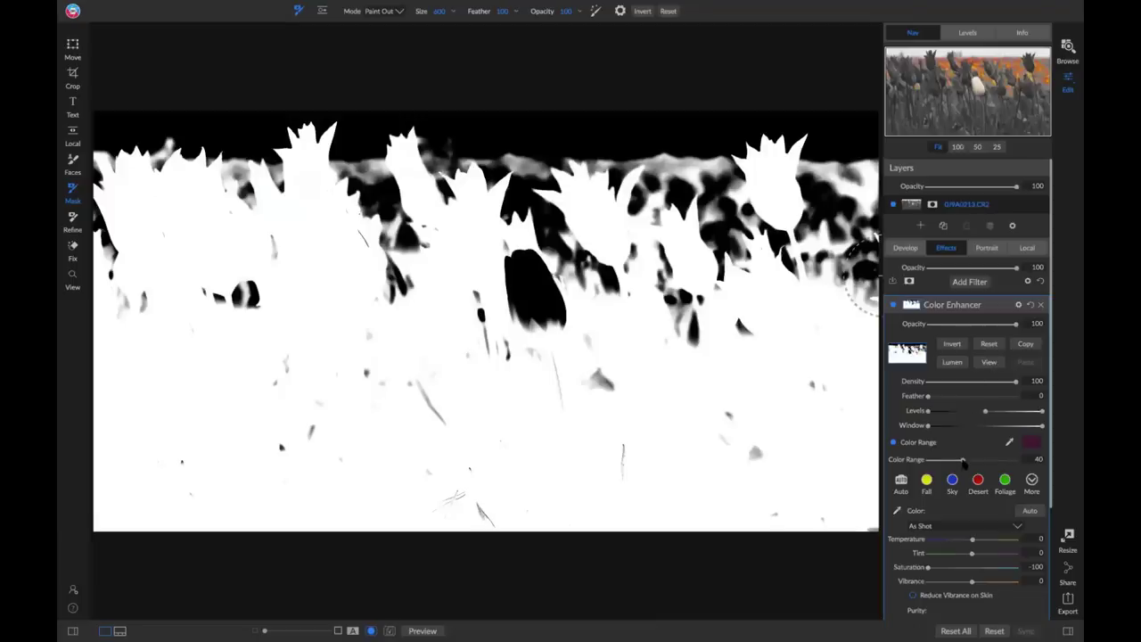
left_click_drag(963, 461, 938, 460)
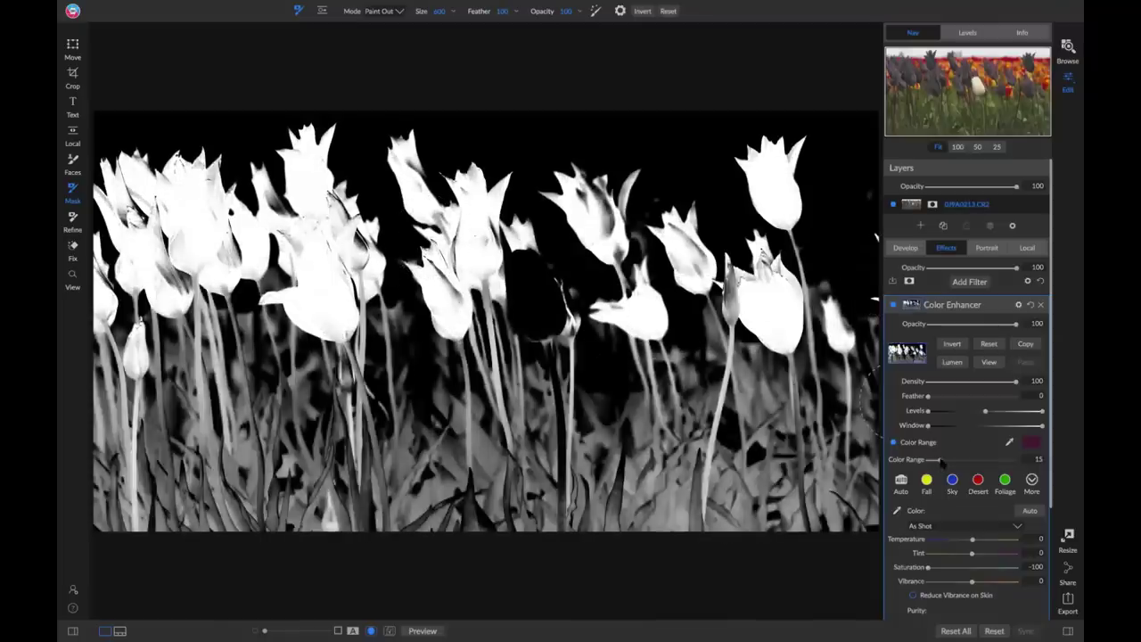
left_click_drag(940, 460, 940, 460)
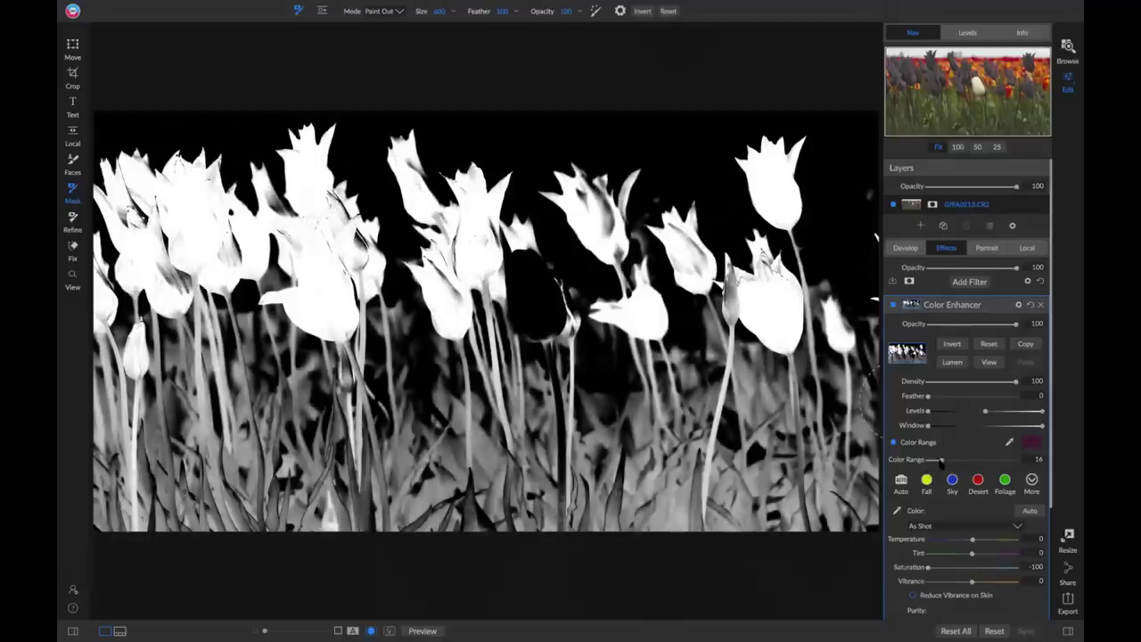
left_click_drag(929, 567, 950, 567)
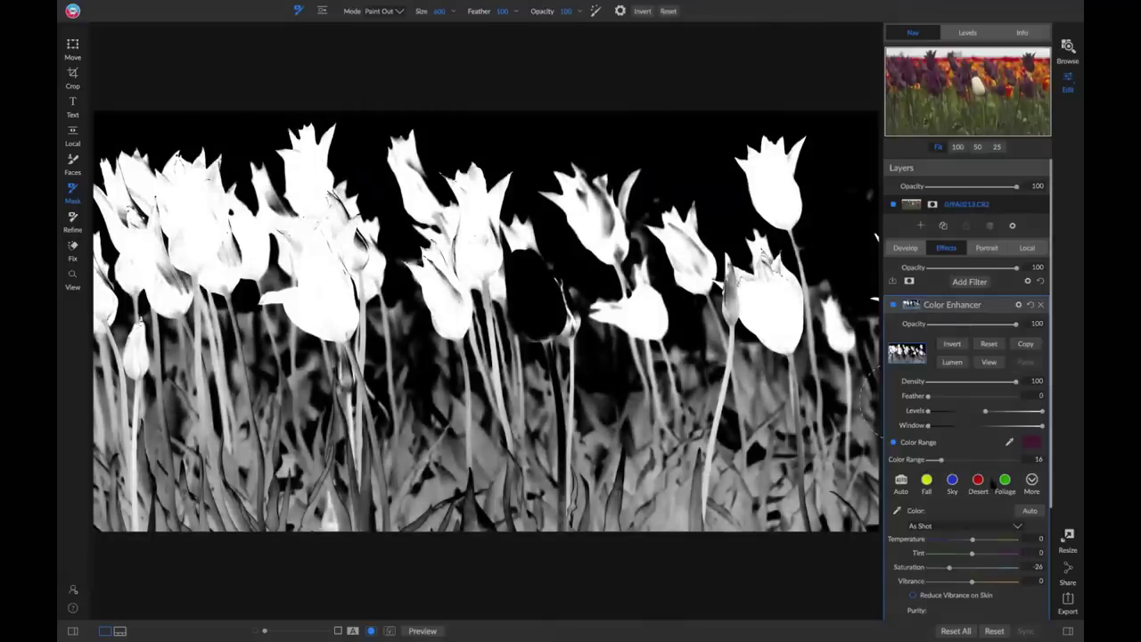
left_click_drag(940, 460, 939, 460)
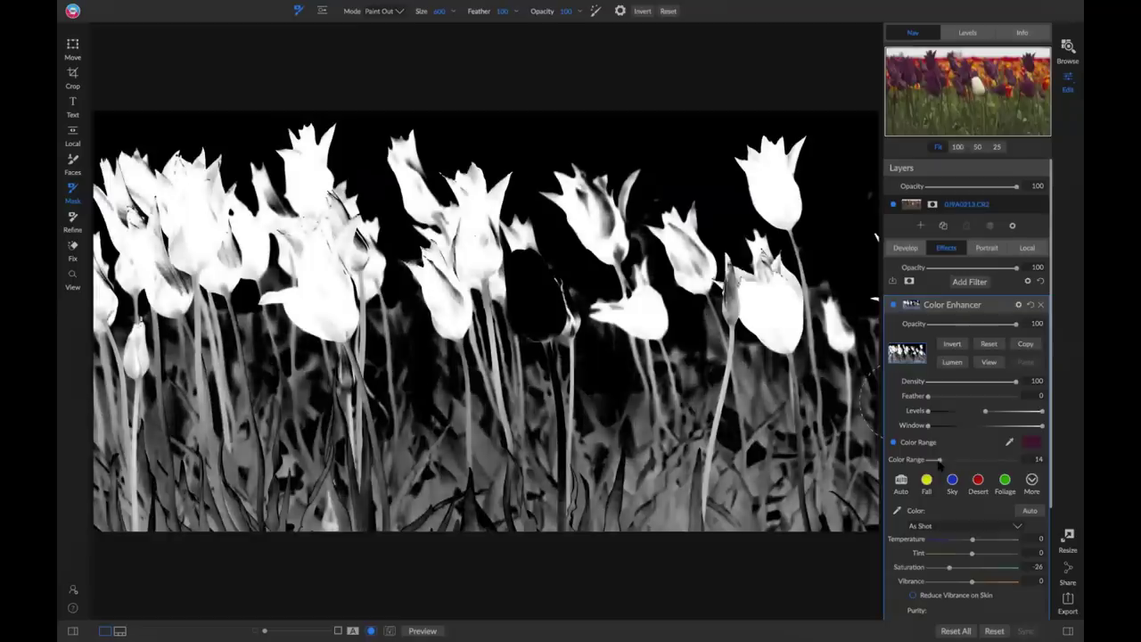
Leave the mask view, set the Color Enhancer's Saturation to 0, and remove the filter.
left_click(989, 362)
left_click_drag(951, 569, 976, 569)
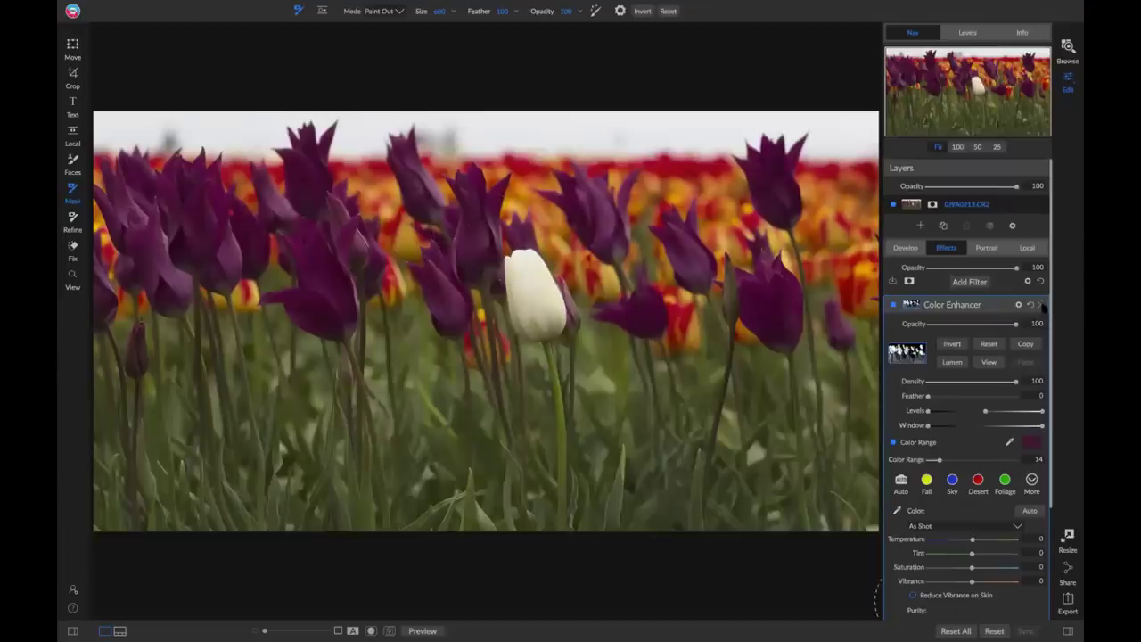
left_click(1041, 304)
Add a LUTs filter to the tulip photo and set its category to Black and White.
left_click(969, 281)
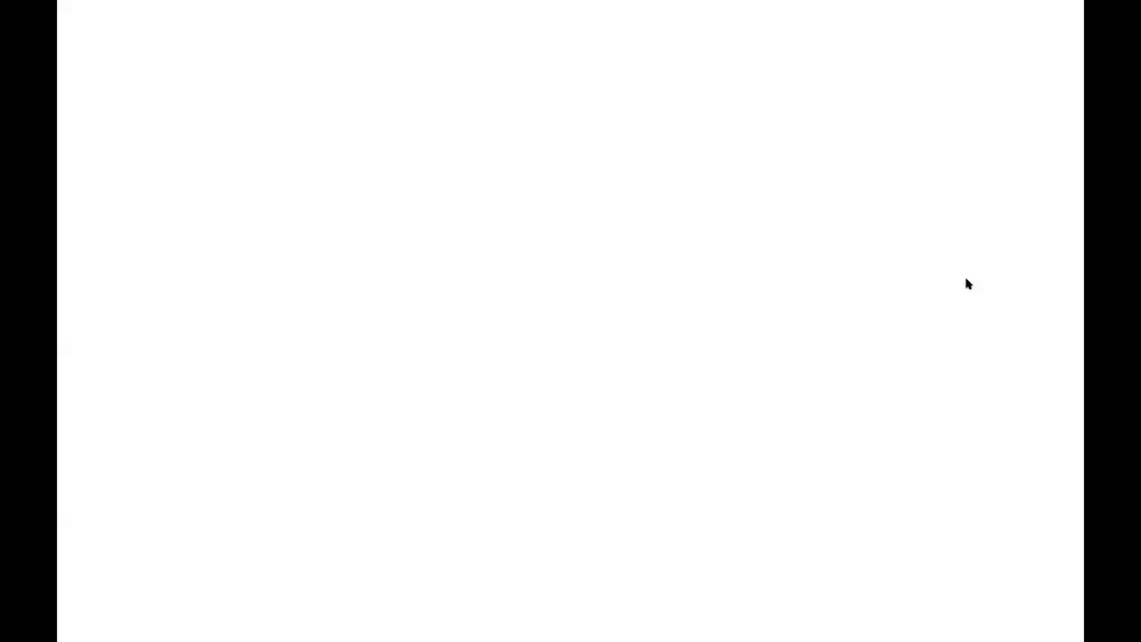
left_click(786, 437)
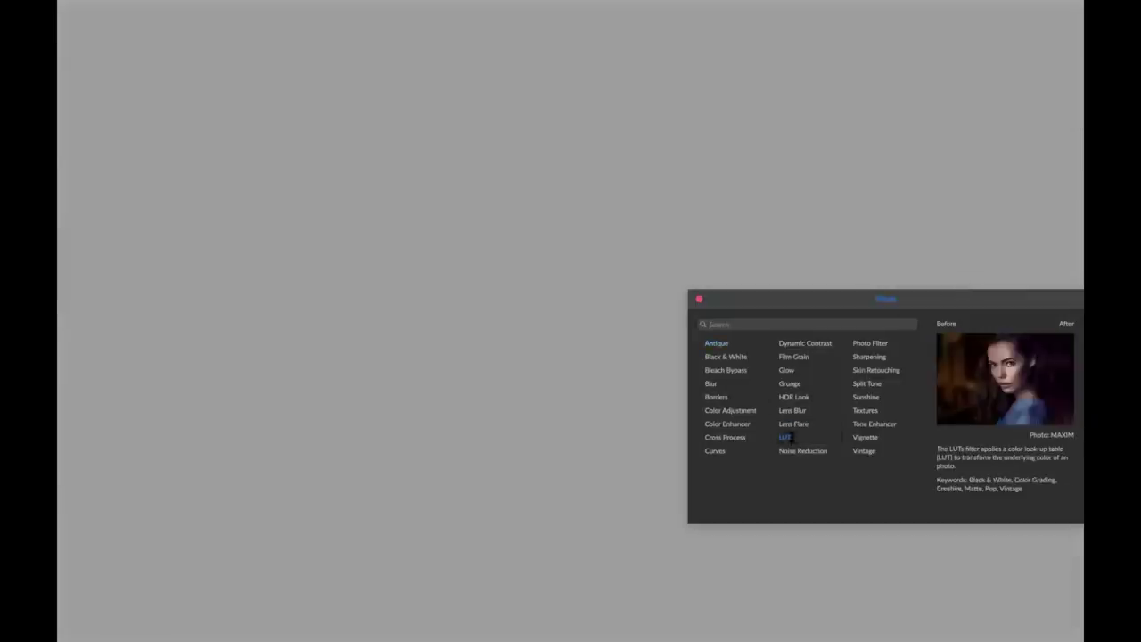
left_click(1005, 385)
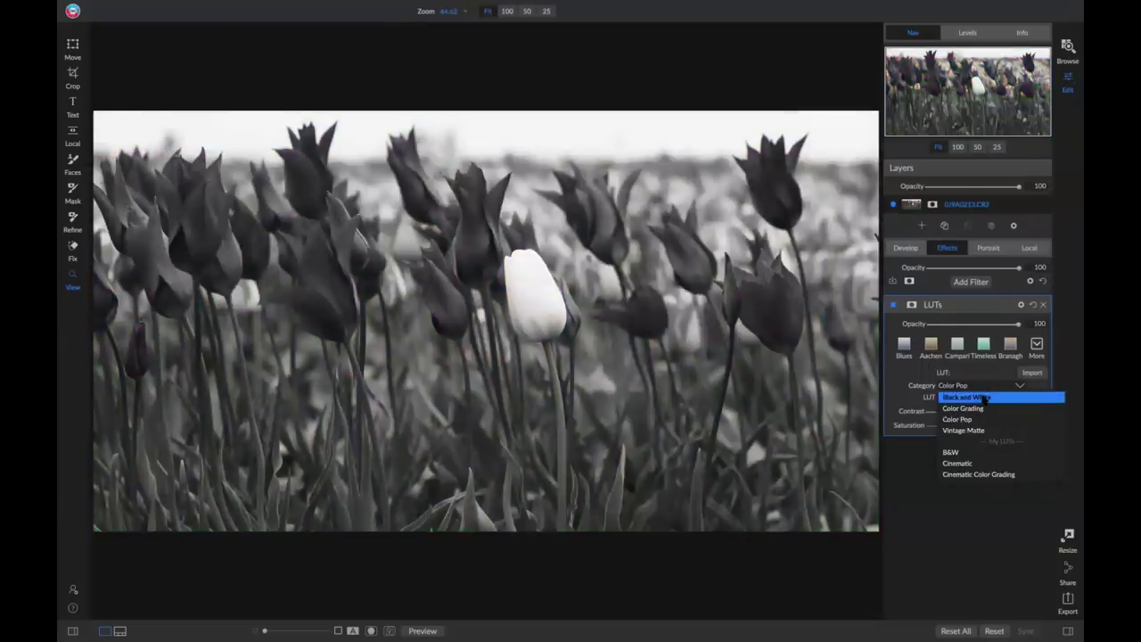
left_click(984, 397)
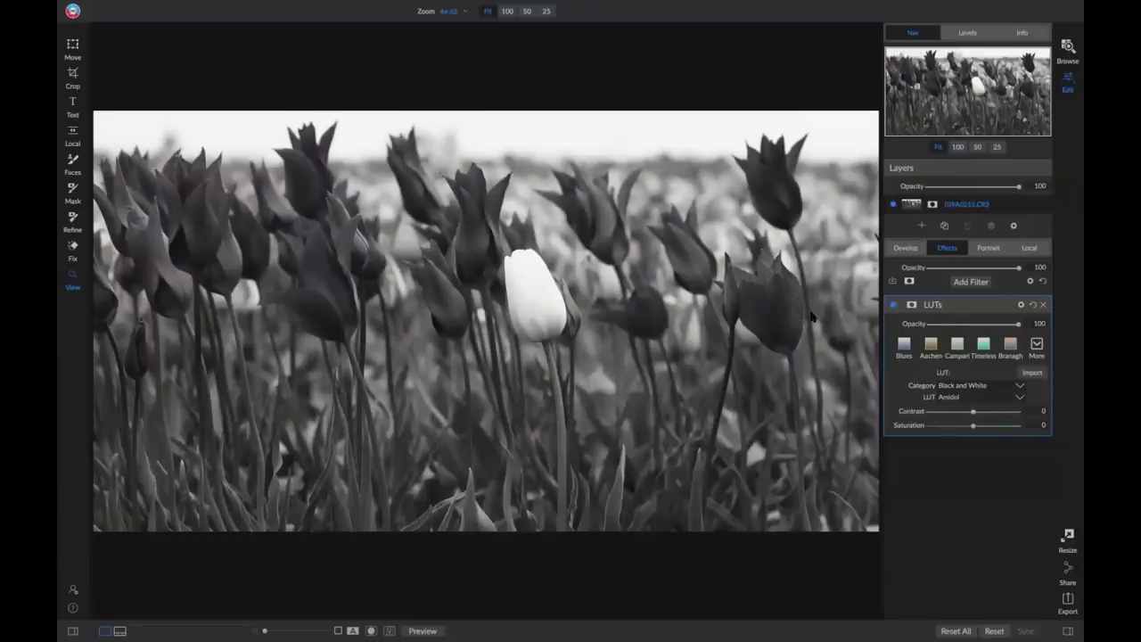
Enable Color Range on the LUTs filter's mask and sample a purple tulip as the target color.
left_click(910, 305)
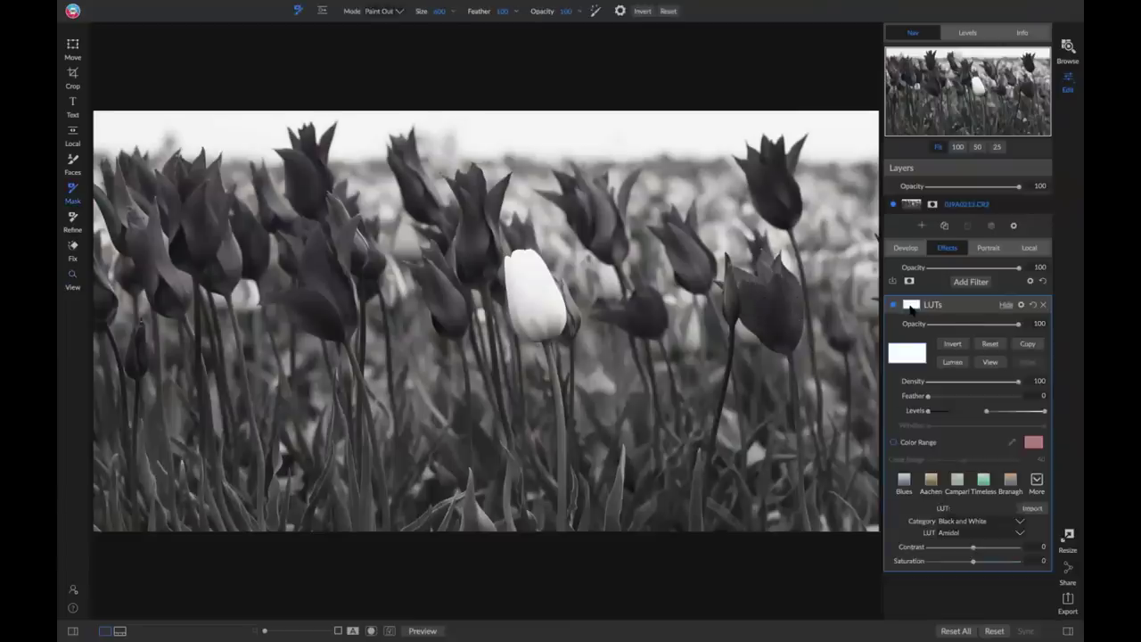
left_click(894, 443)
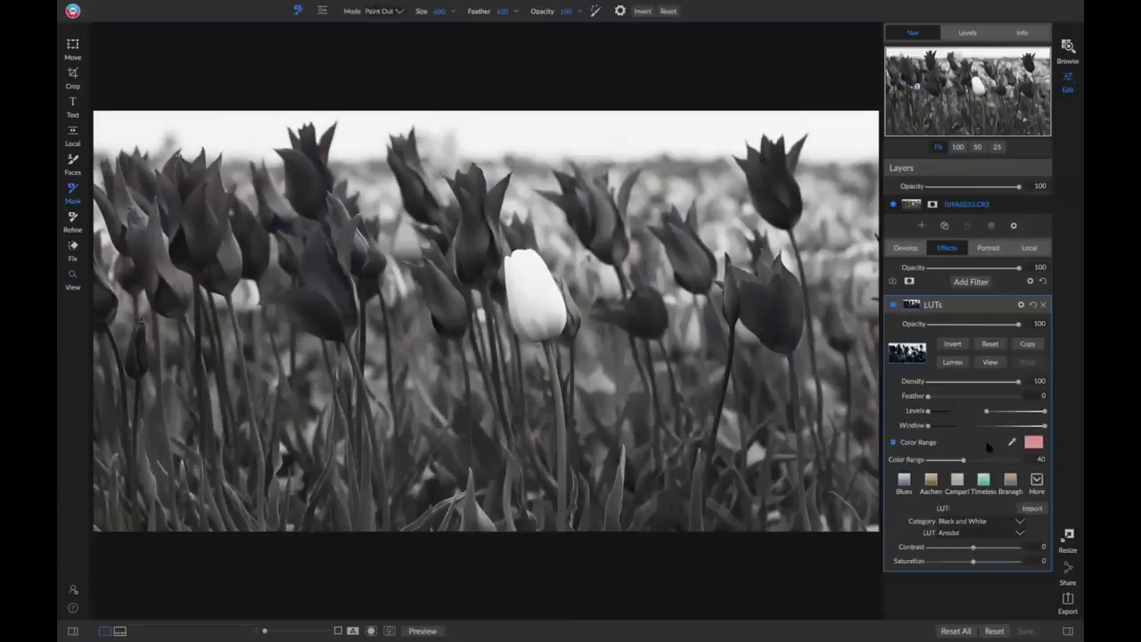
left_click(1012, 443)
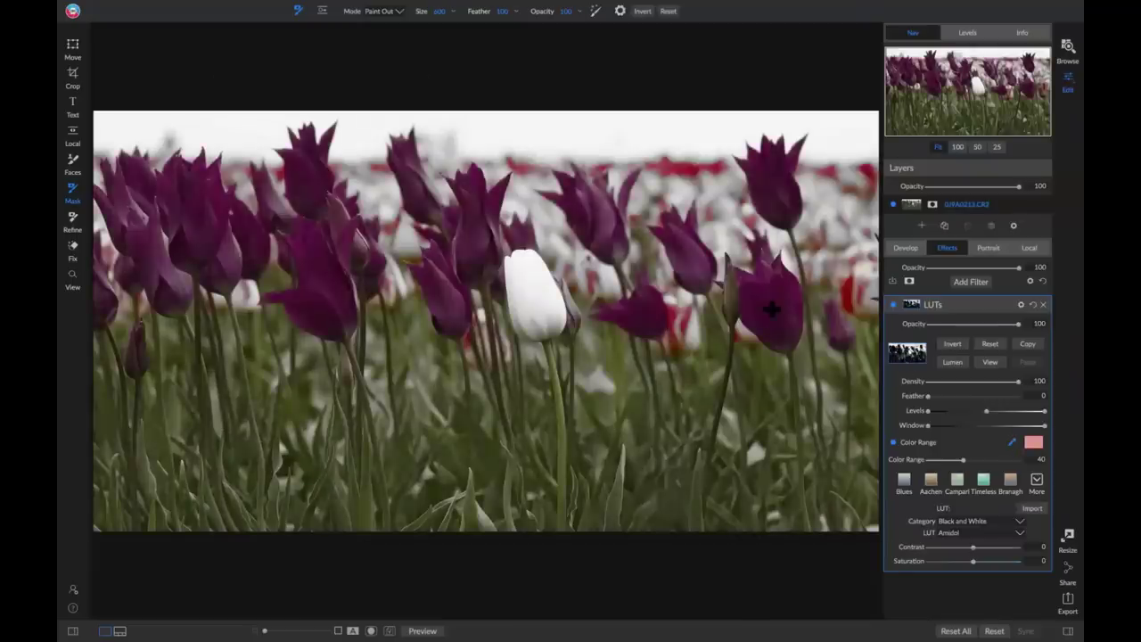
left_click(308, 174)
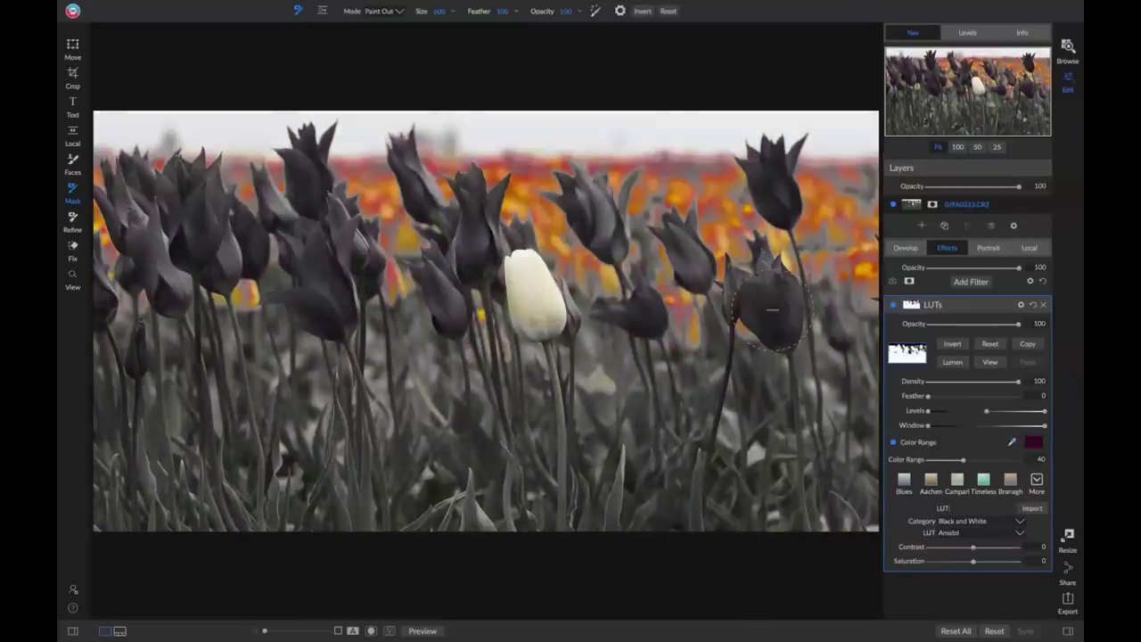
While viewing the LUTs mask, narrow its Color Range to 19 and invert the mask so the purple tulips keep their color.
left_click(988, 362)
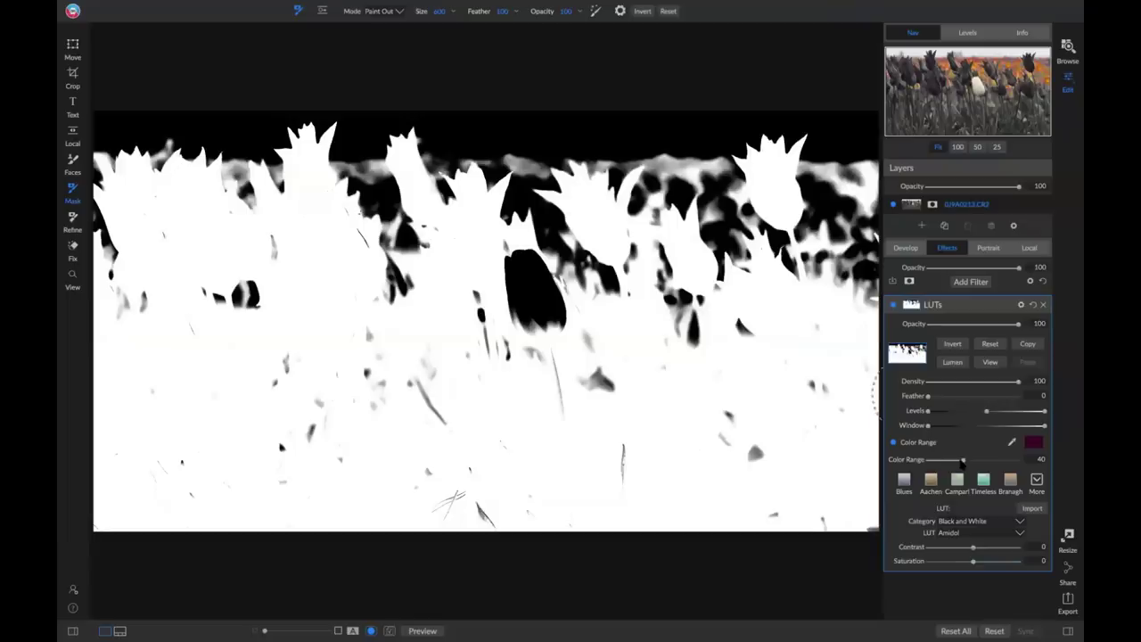
left_click_drag(962, 460, 944, 460)
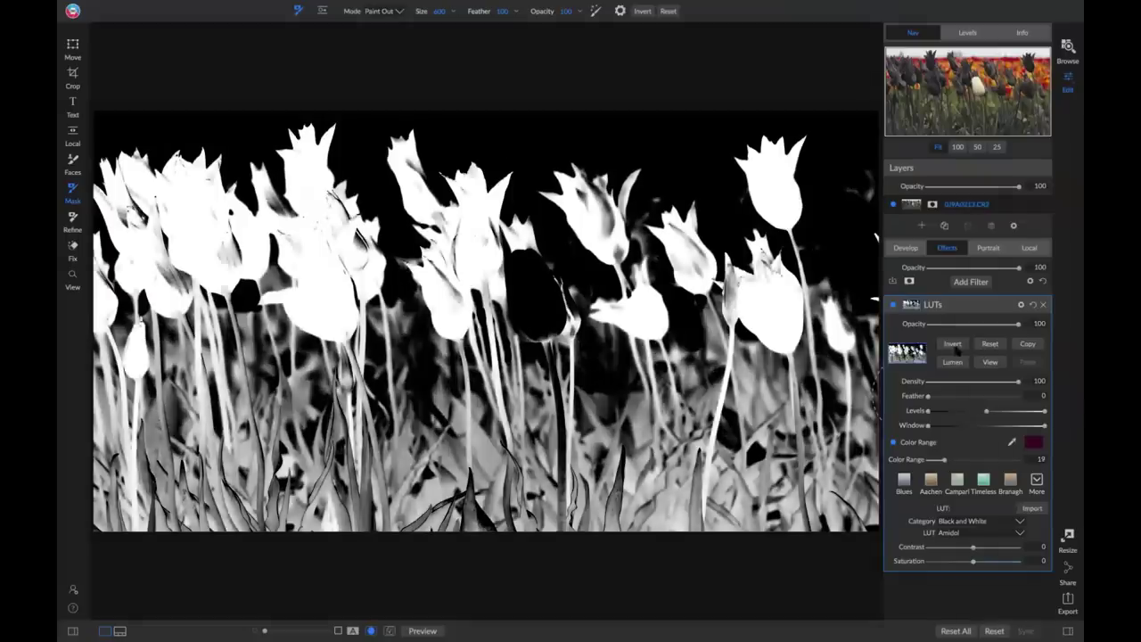
key("ctrl+m")
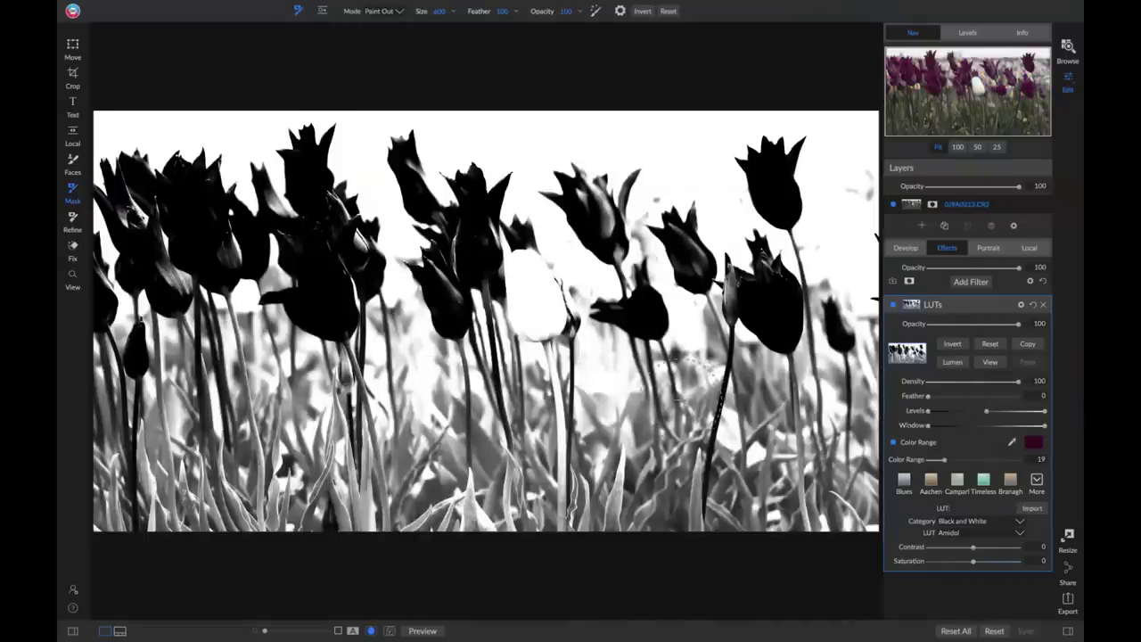
left_click(990, 362)
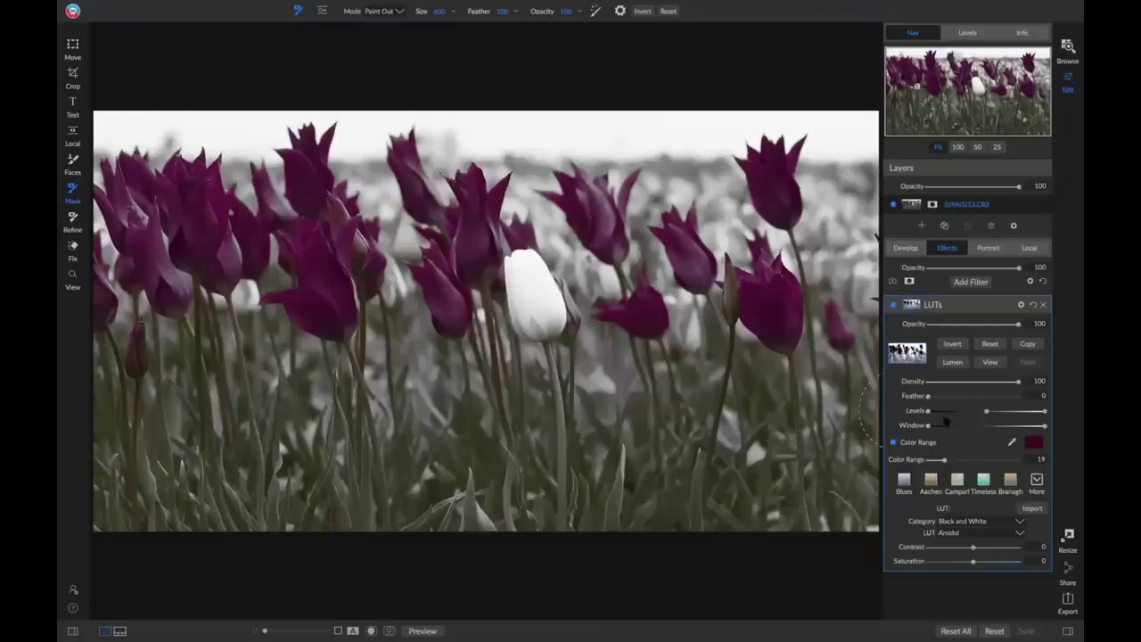
Compare the tulip photo without the LUTs effect and remove the LUTs filter.
left_click_drag(956, 465, 943, 462)
left_click(894, 305)
left_click(1043, 305)
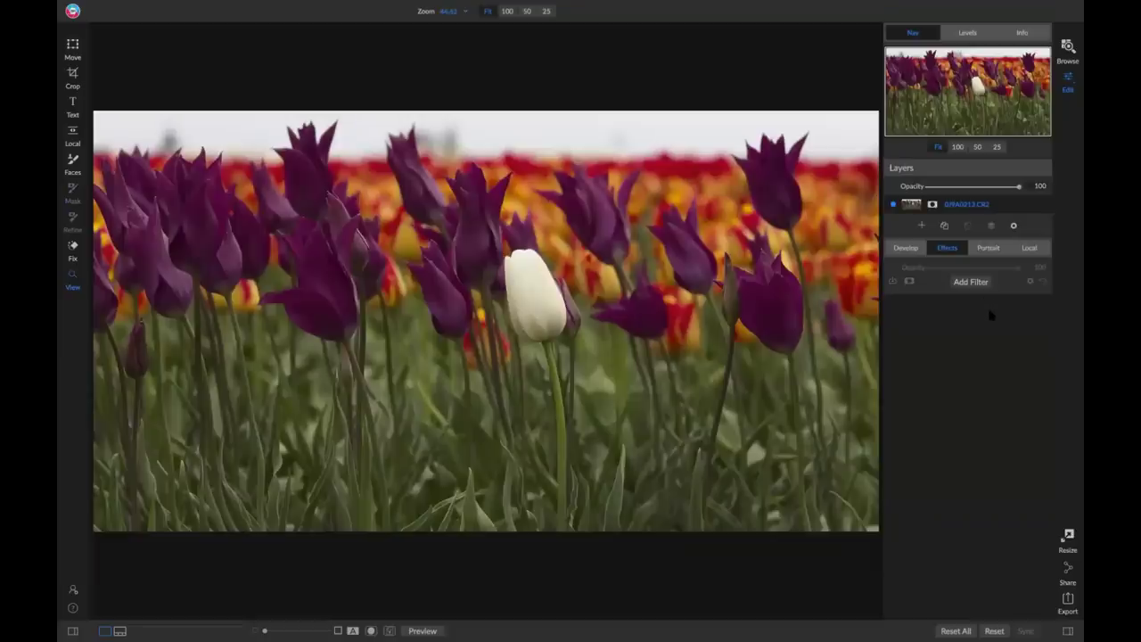
Add a Dynamic Contrast filter to the tulip photo and apply its Surreal preset.
left_click(971, 282)
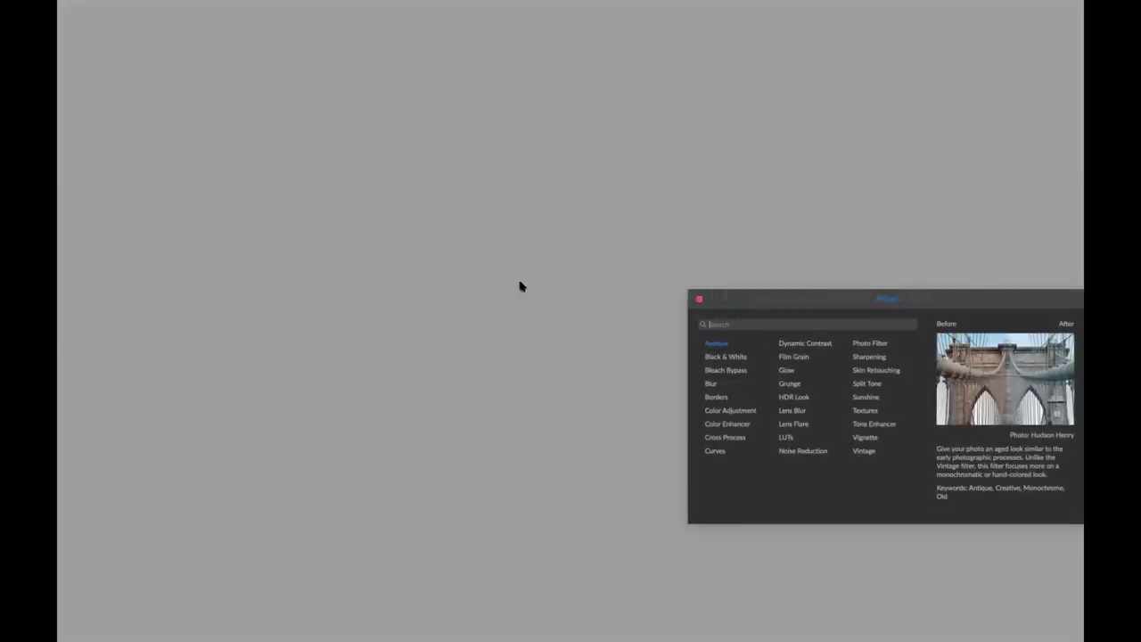
left_click(805, 344)
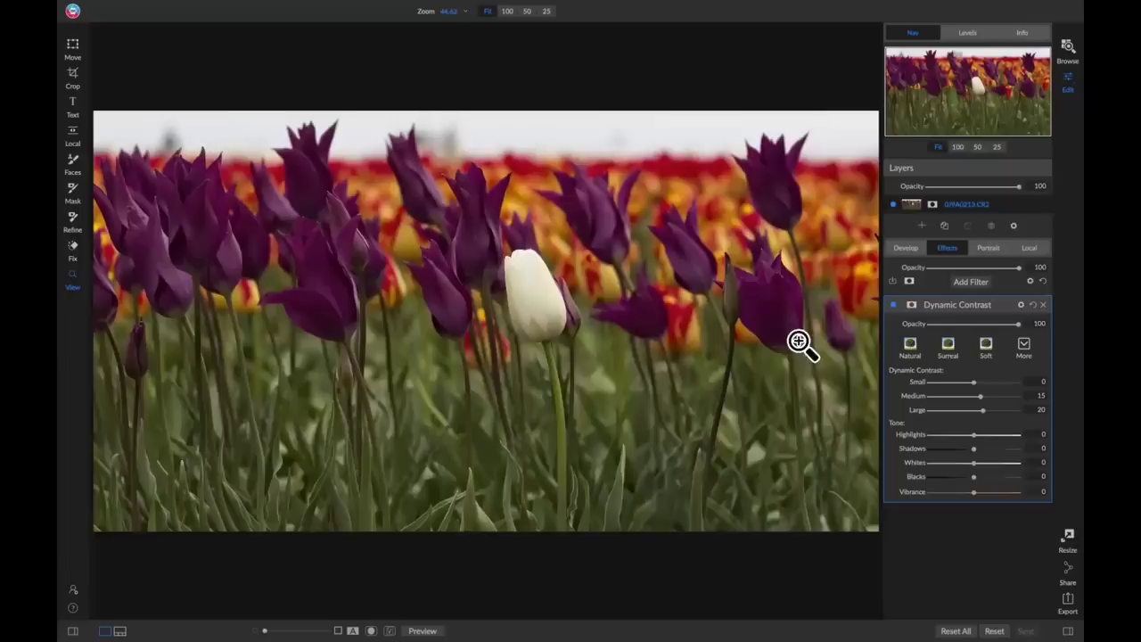
left_click(947, 346)
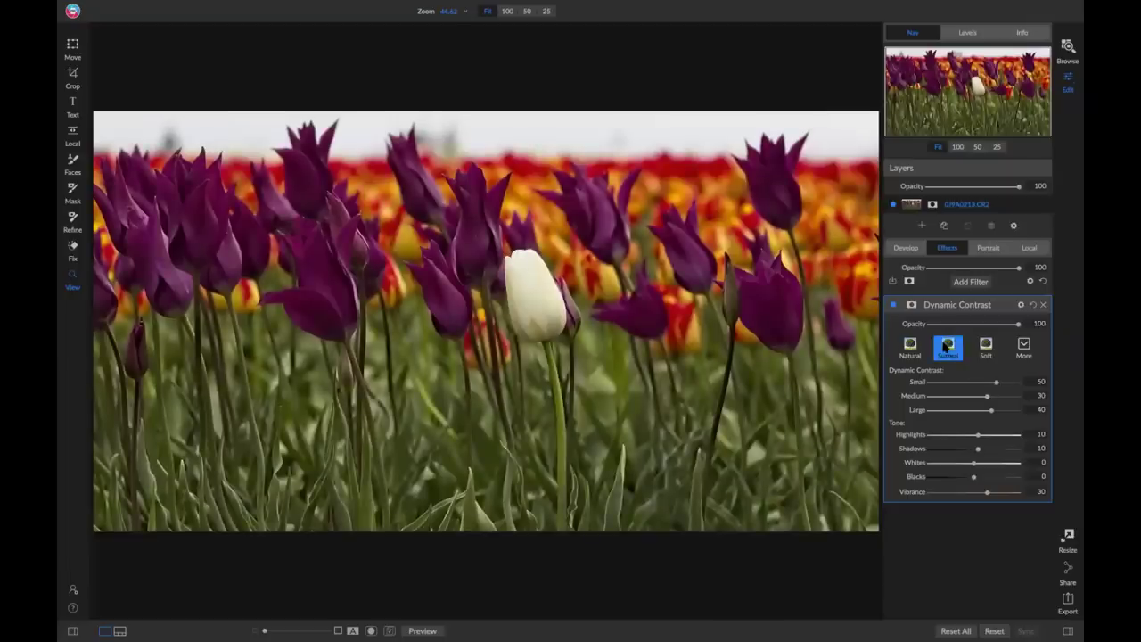
Enable Color Range on the Dynamic Contrast filter's mask, sample the white tulip as the target color, and view the mask.
left_click(911, 305)
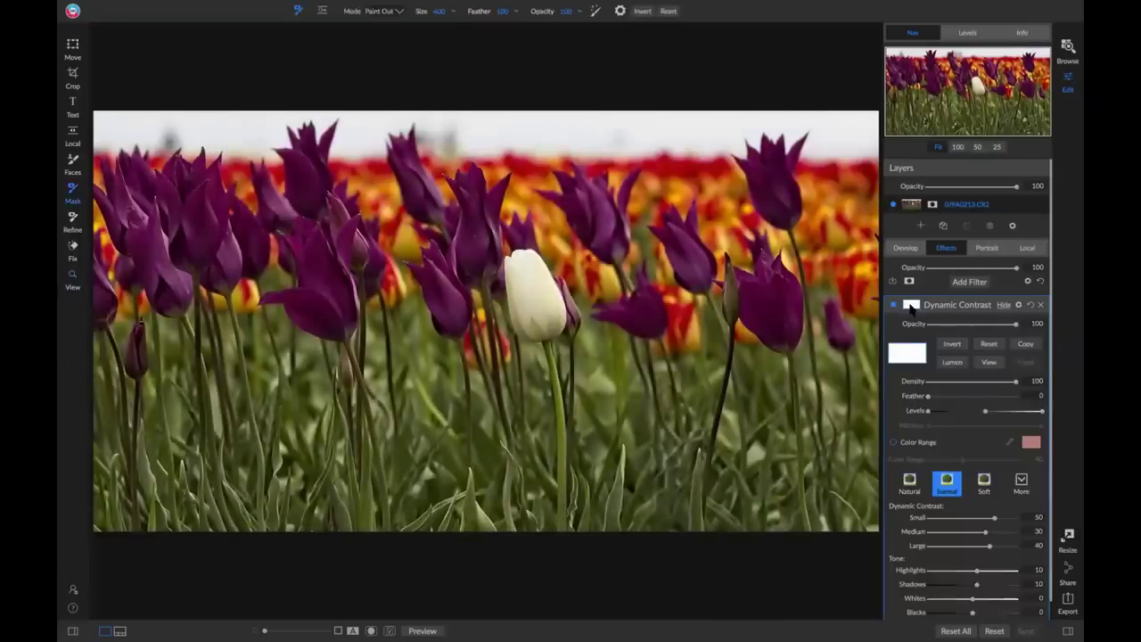
left_click(893, 442)
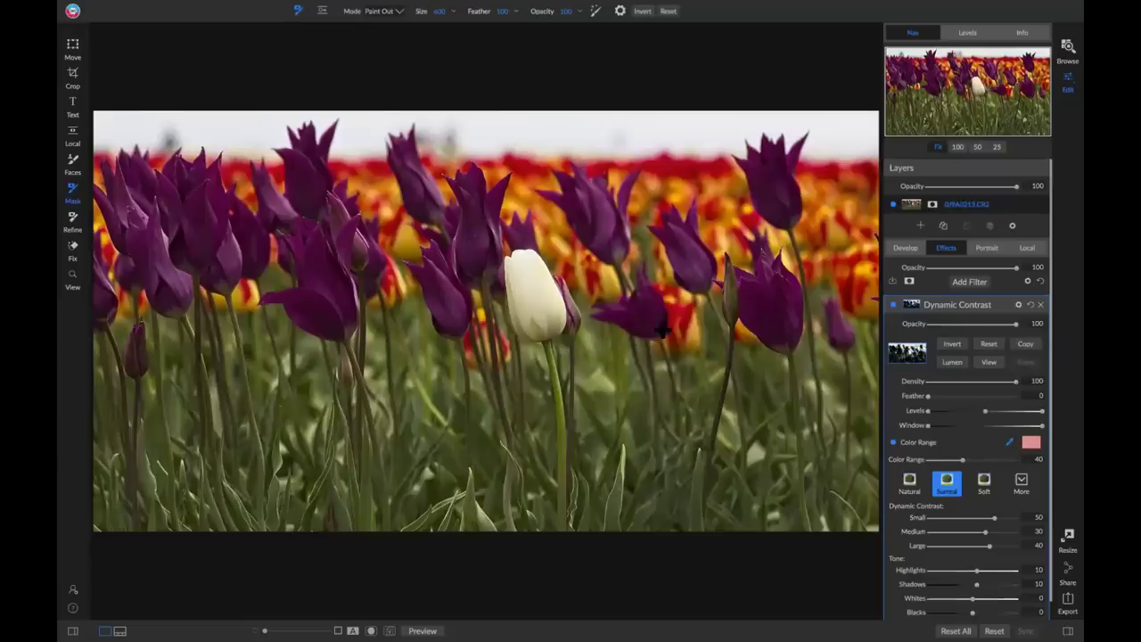
left_click(530, 295)
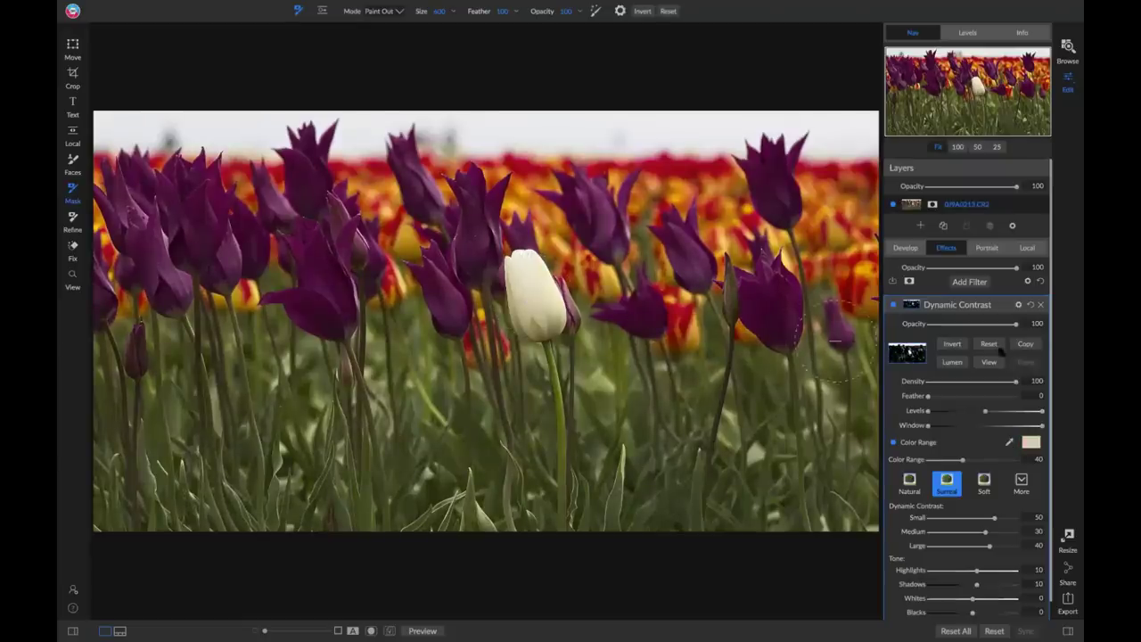
left_click(991, 363)
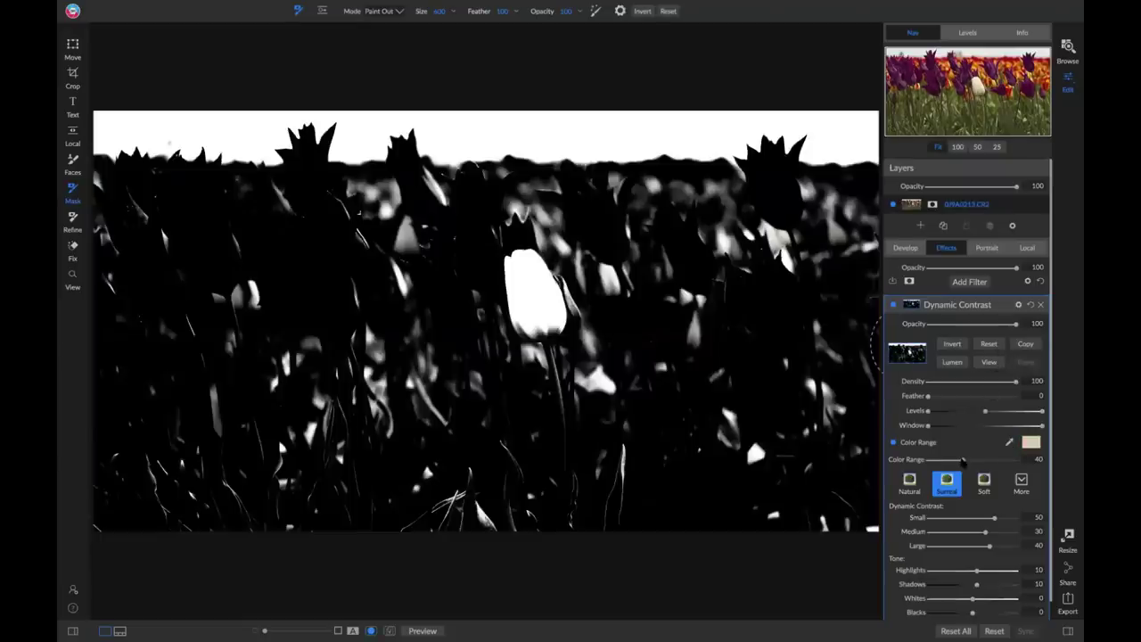
Set the Dynamic Contrast mask's Color Range to 33 and return from the mask view to the photo.
left_click_drag(961, 460, 957, 460)
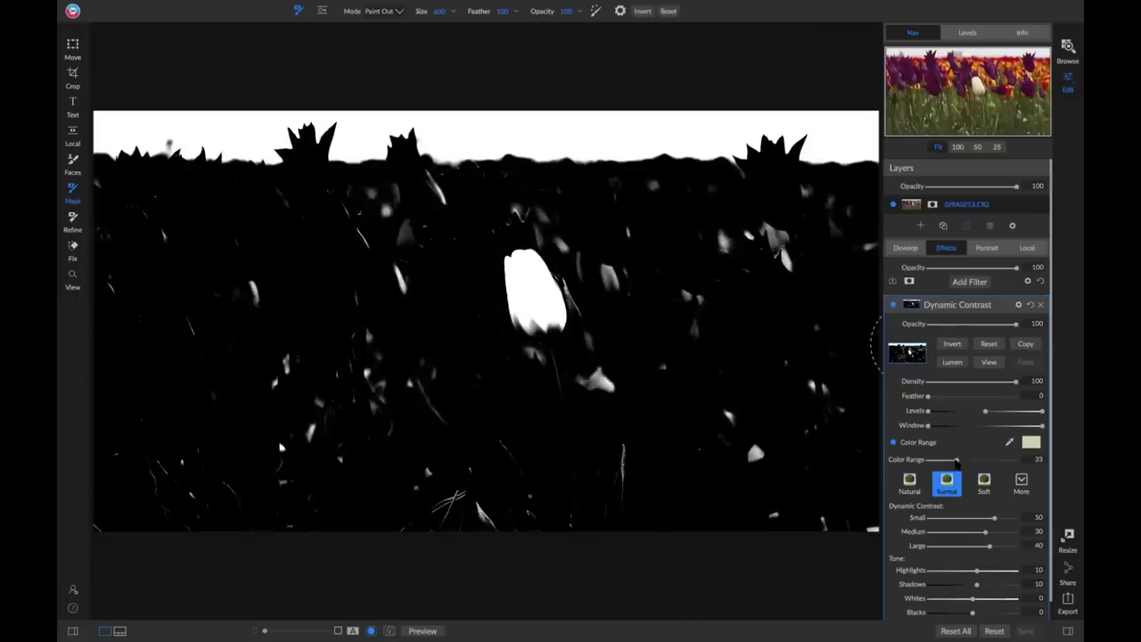
left_click(989, 362)
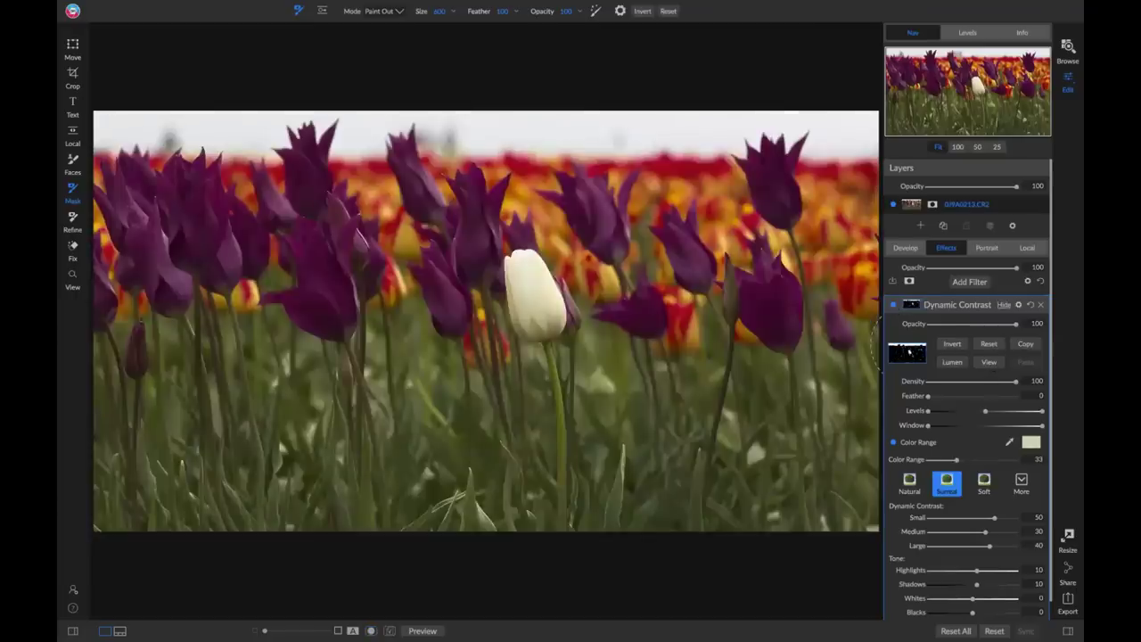
Compare the photo with and without Dynamic Contrast, first at 100% on the white tulip and at full-image view.
key("z")
left_click(548, 306)
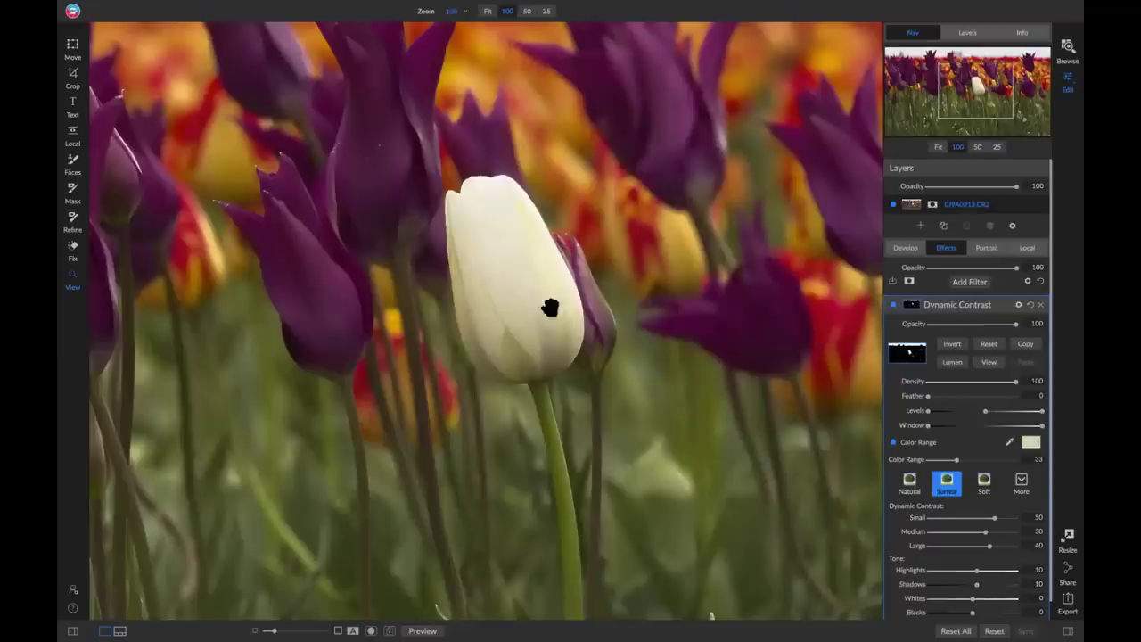
left_click(895, 307)
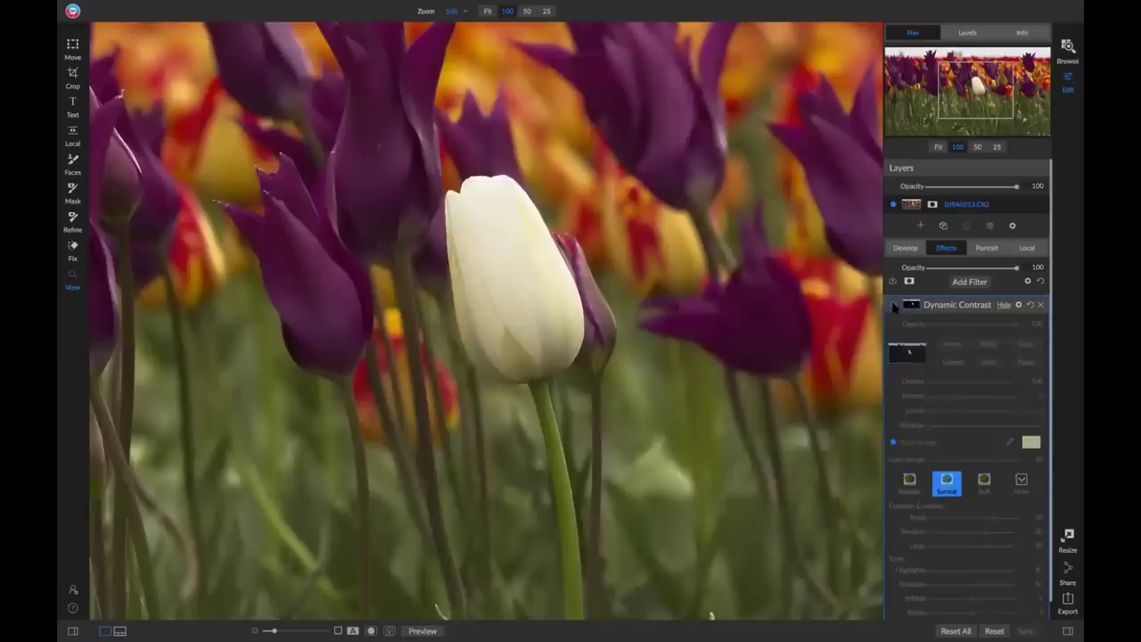
left_click(896, 306)
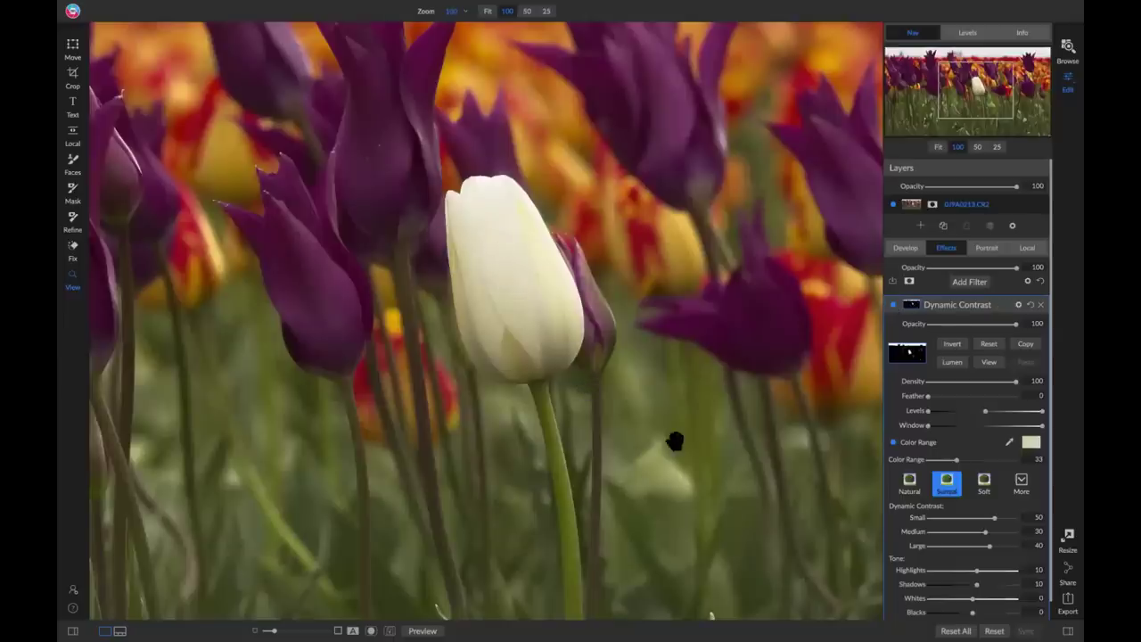
left_click(508, 301)
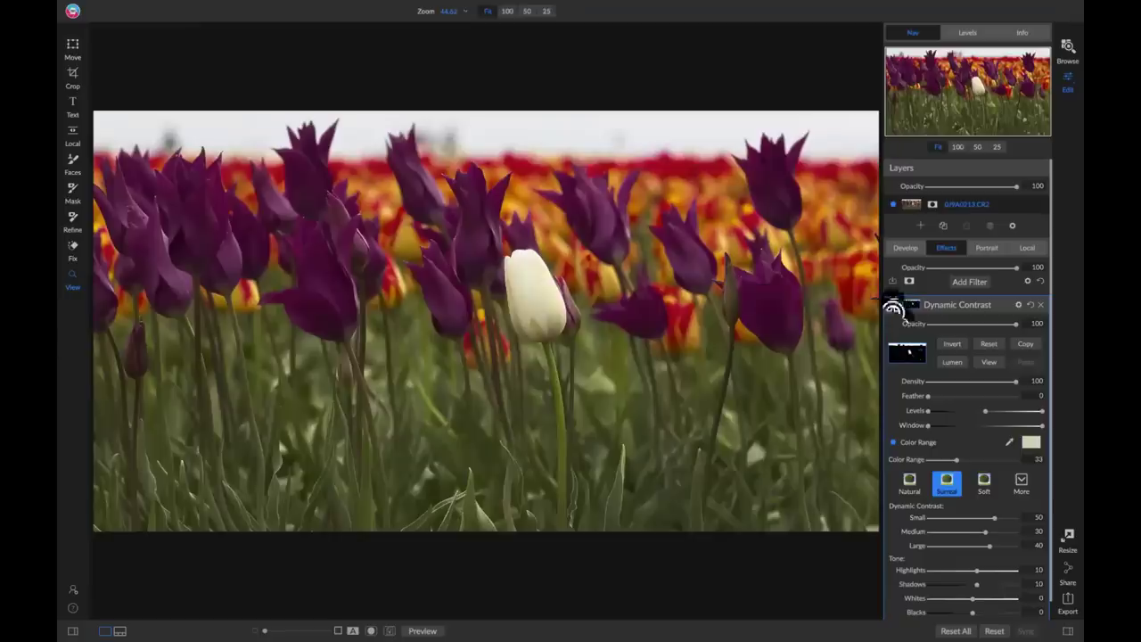
left_click(895, 307)
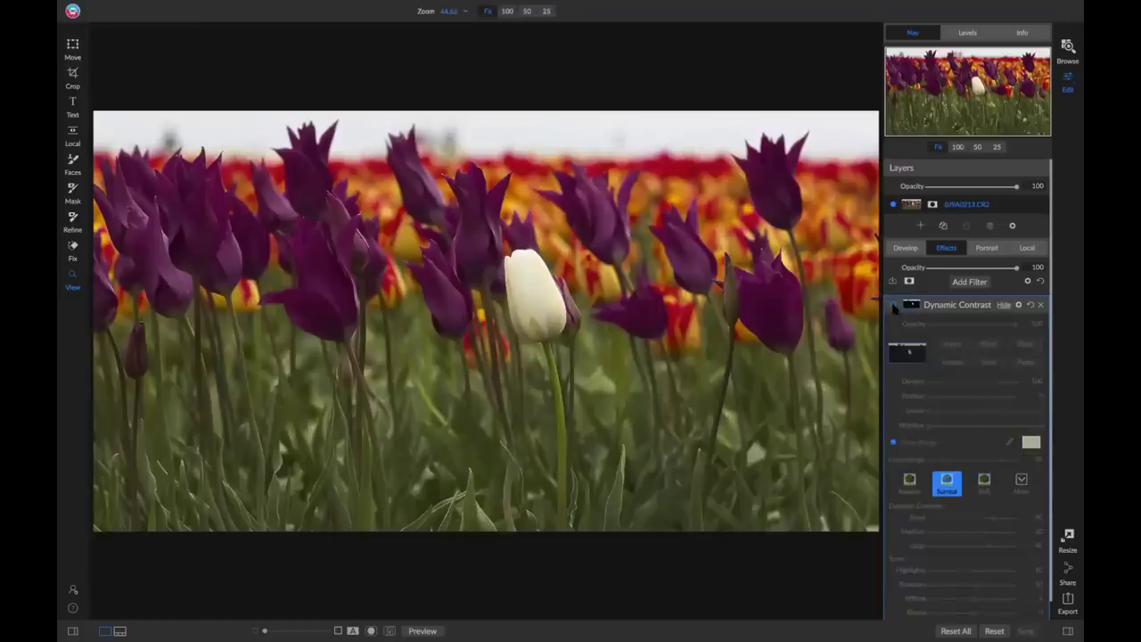
left_click(895, 307)
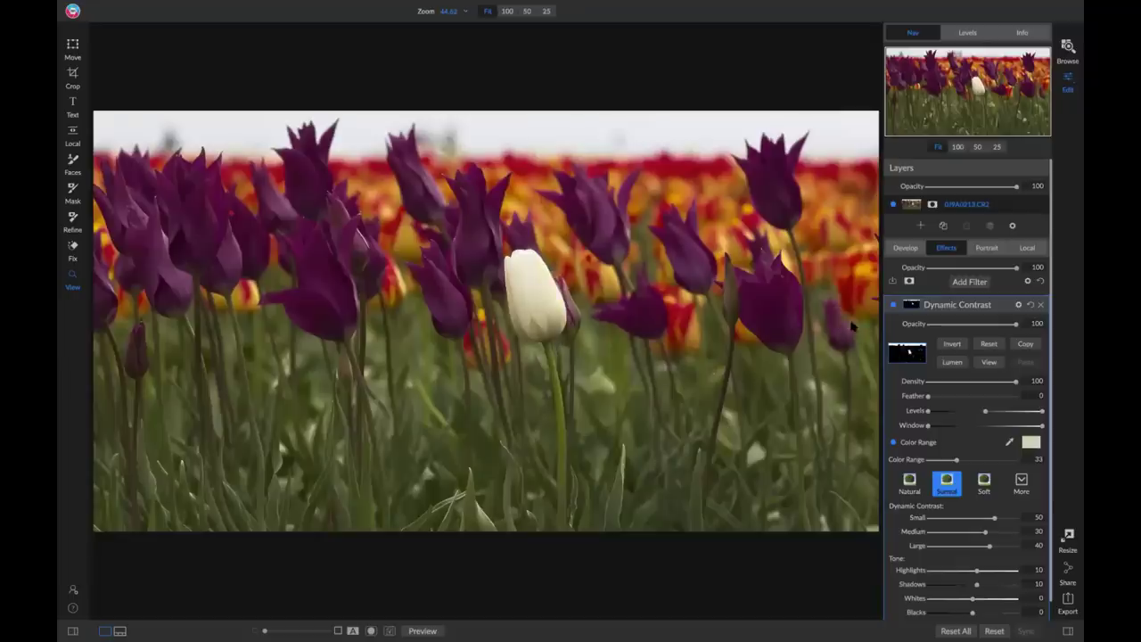
Remove the Dynamic Contrast filter and return to the thumbnails of the Masking & Brushing album.
left_click(1042, 305)
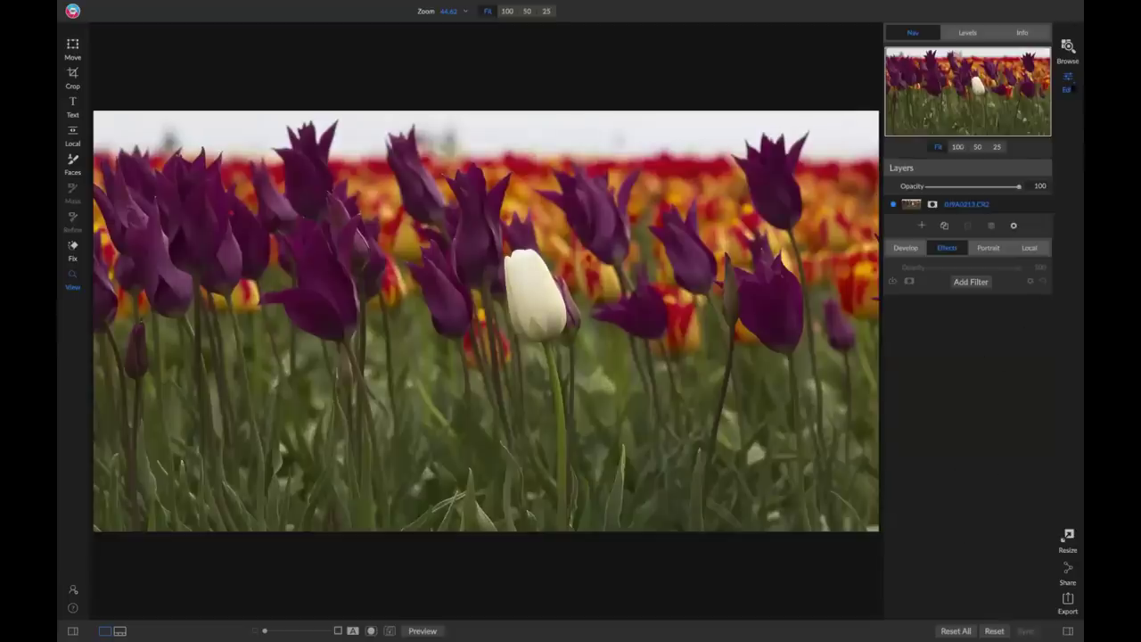
left_click(1068, 46)
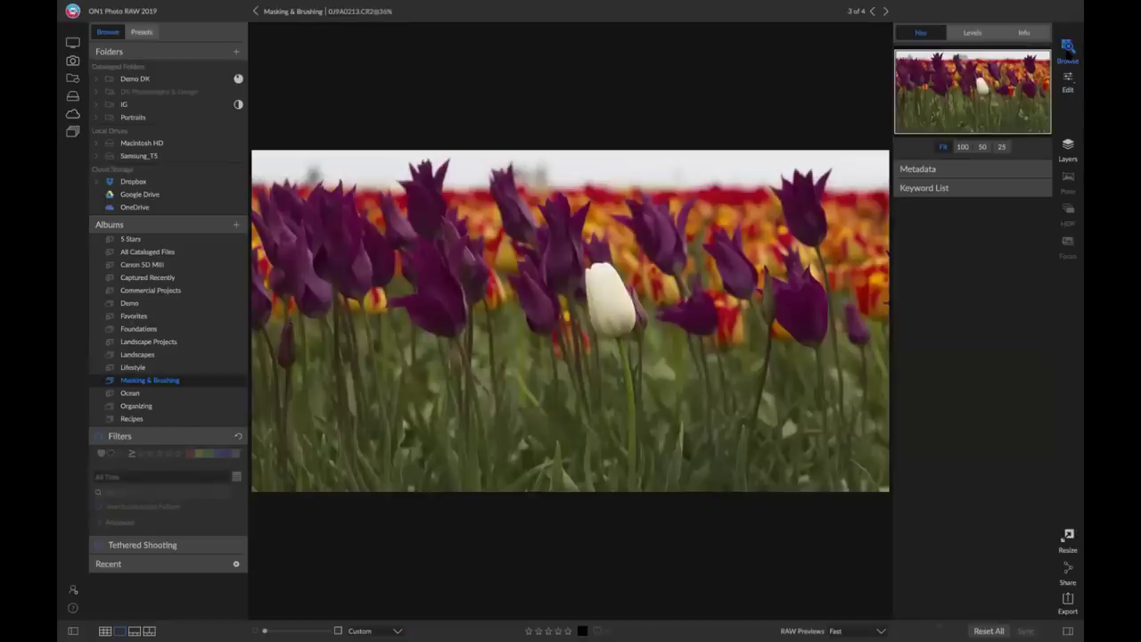
left_click(310, 11)
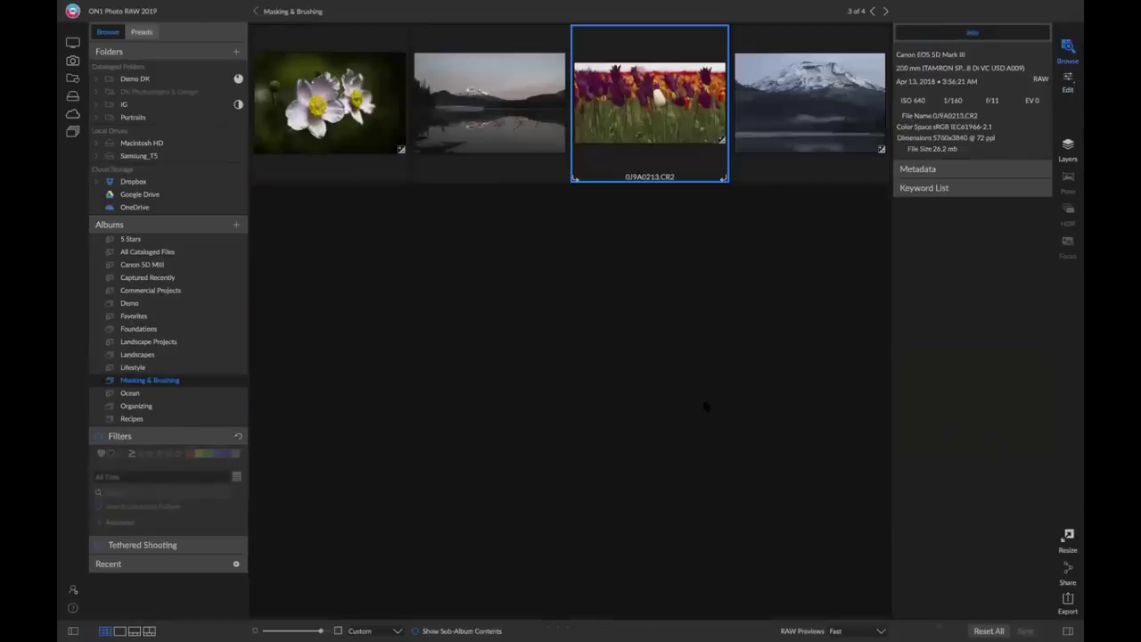
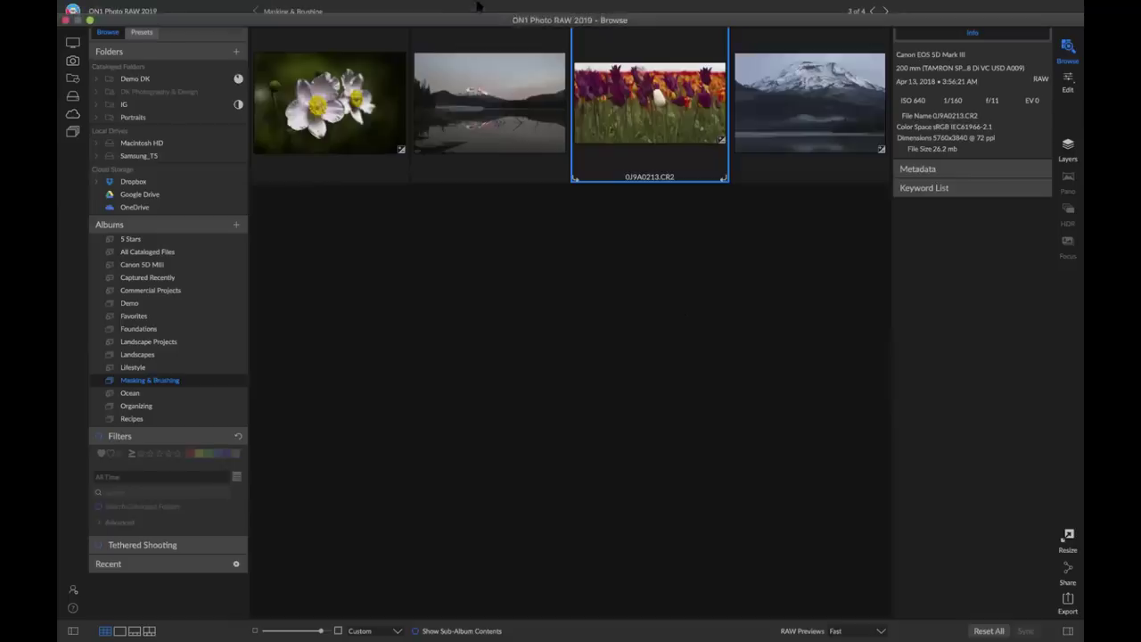
left_click(438, 7)
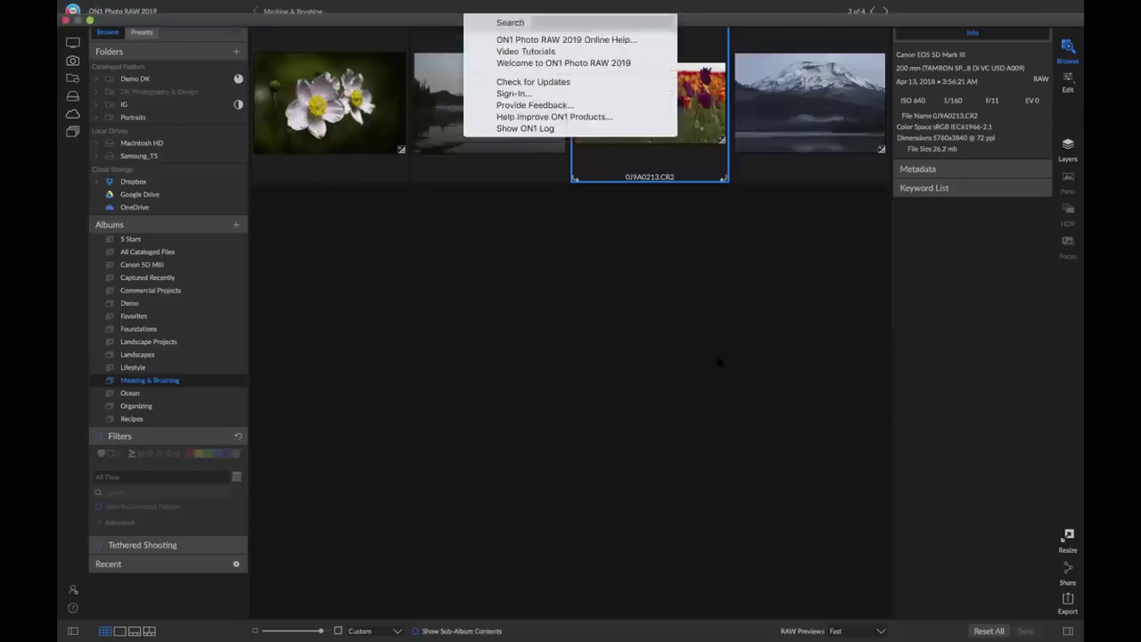
left_click(719, 362)
Open the tulip photo 0J9A0213.CR2 for editing and bring up its Effects filters.
double_click(660, 96)
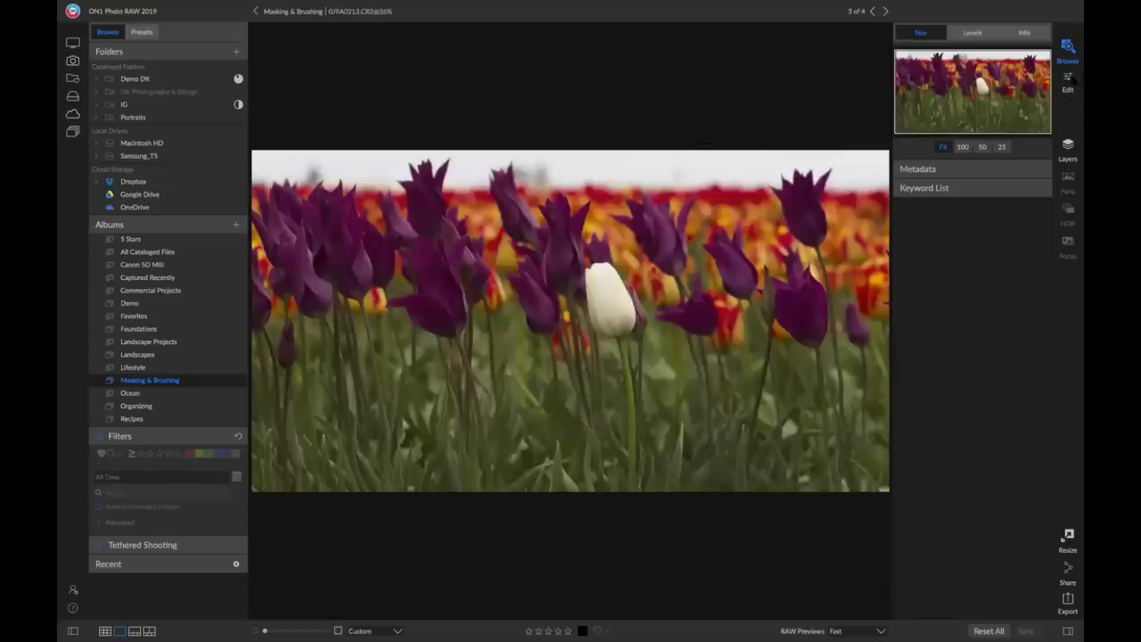
left_click(1069, 79)
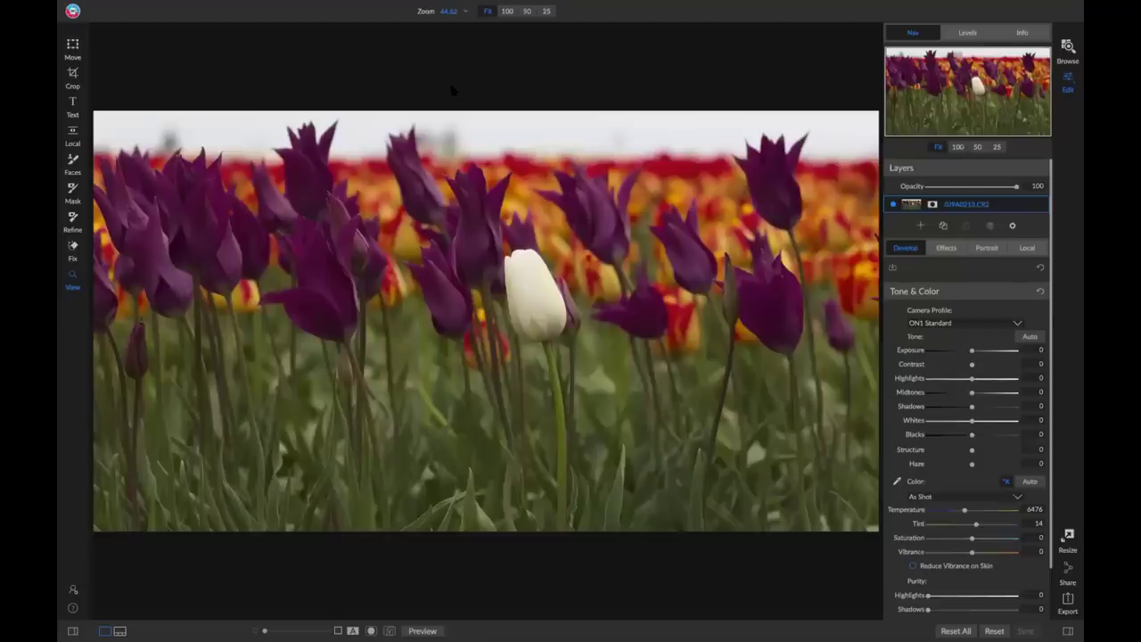
left_click(955, 249)
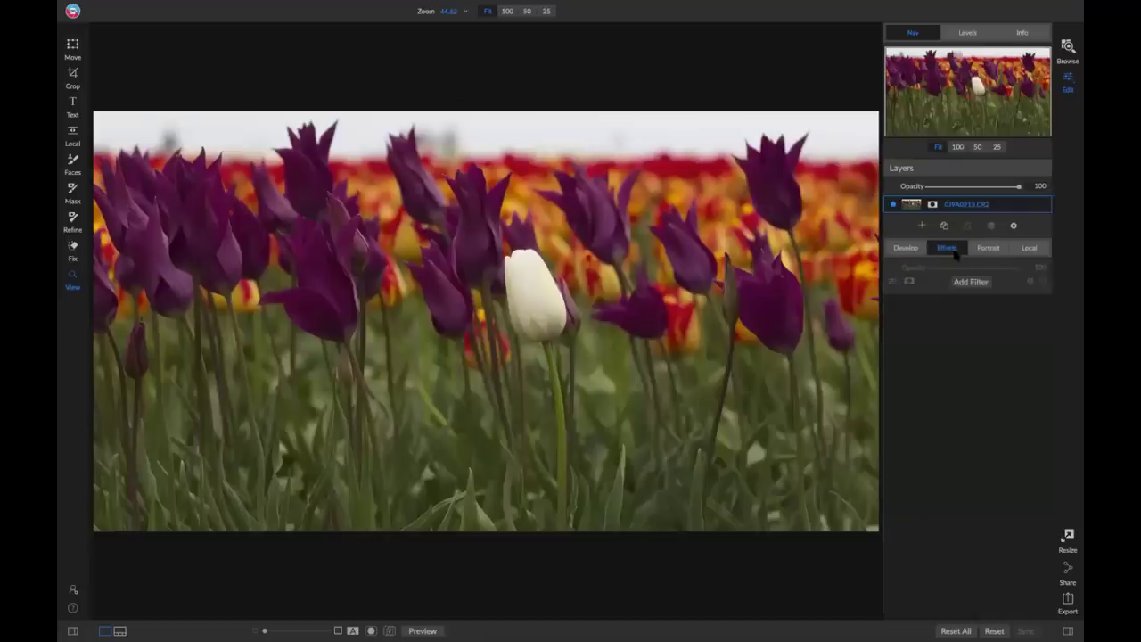
Add Sunshine, Vignette, Dynamic Contrast and Curves filters to the tulip photo, using the Big Softy preset for the Vignette.
left_click(971, 282)
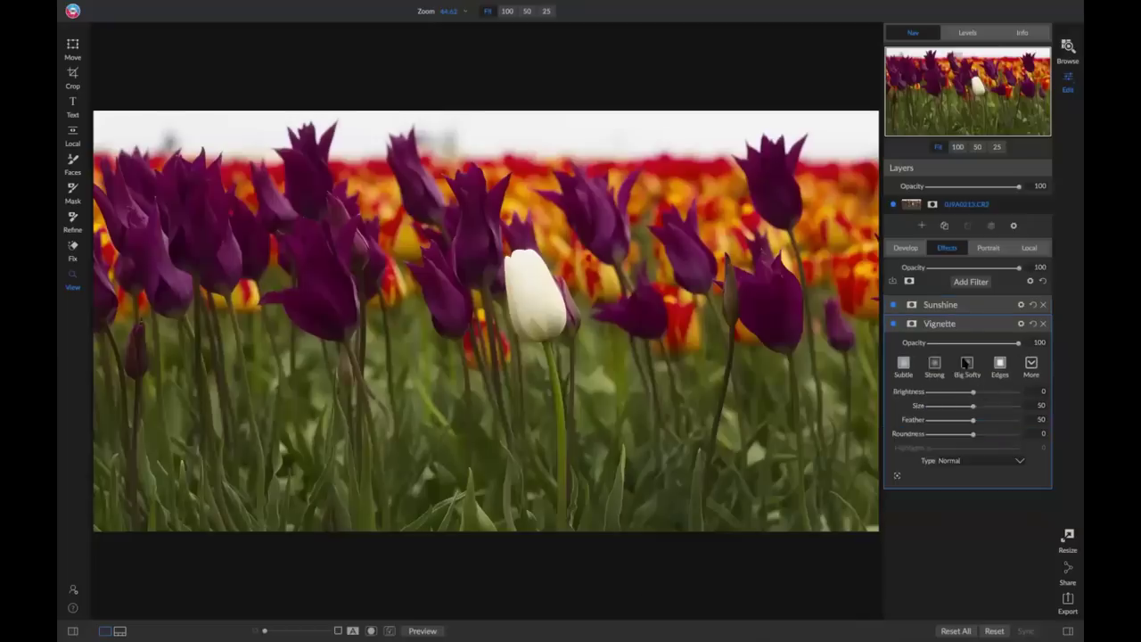
left_click(967, 365)
left_click(972, 282)
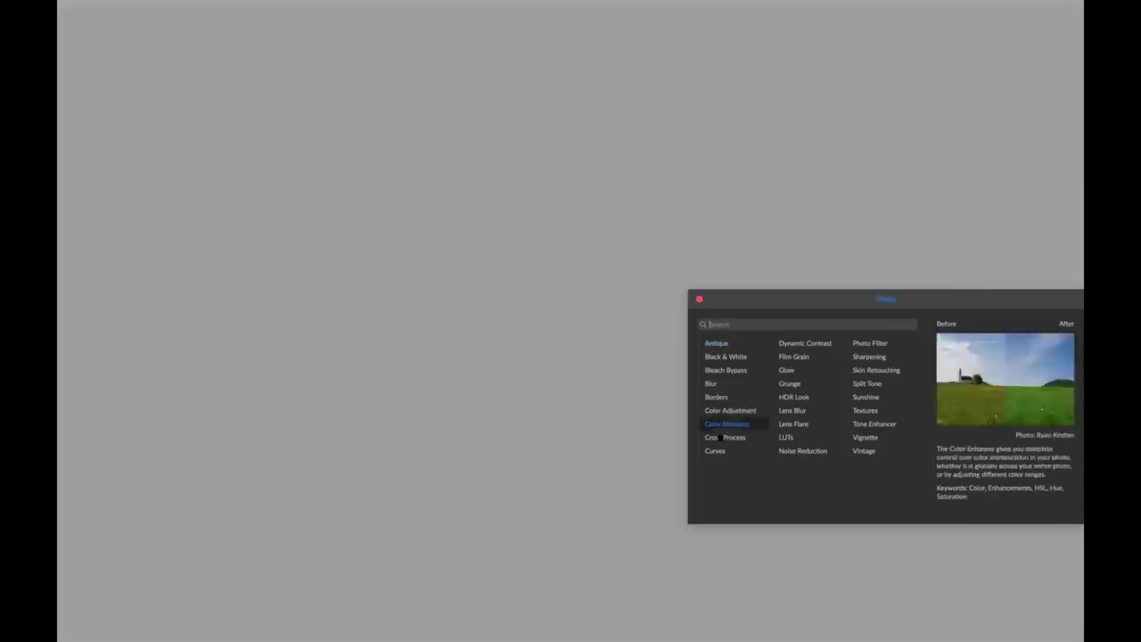
left_click(720, 451)
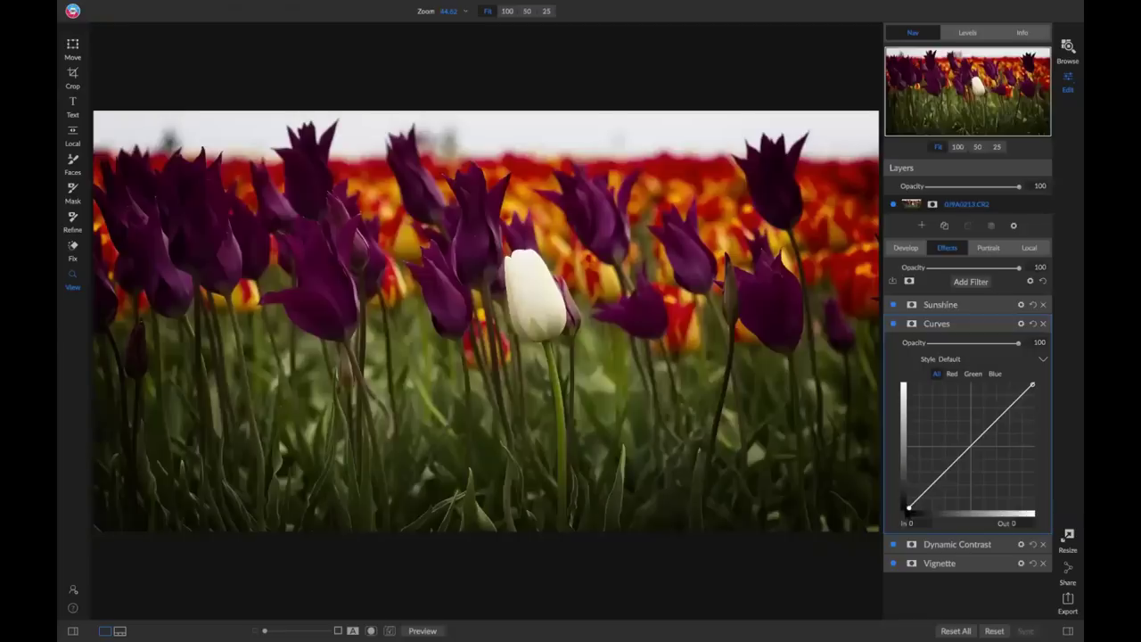
Shape the Curves filter's overall curve by lifting its black point and raising the midpoint to In 129, Out 152.
left_click_drag(908, 508, 920, 489)
left_click_drag(972, 441, 972, 431)
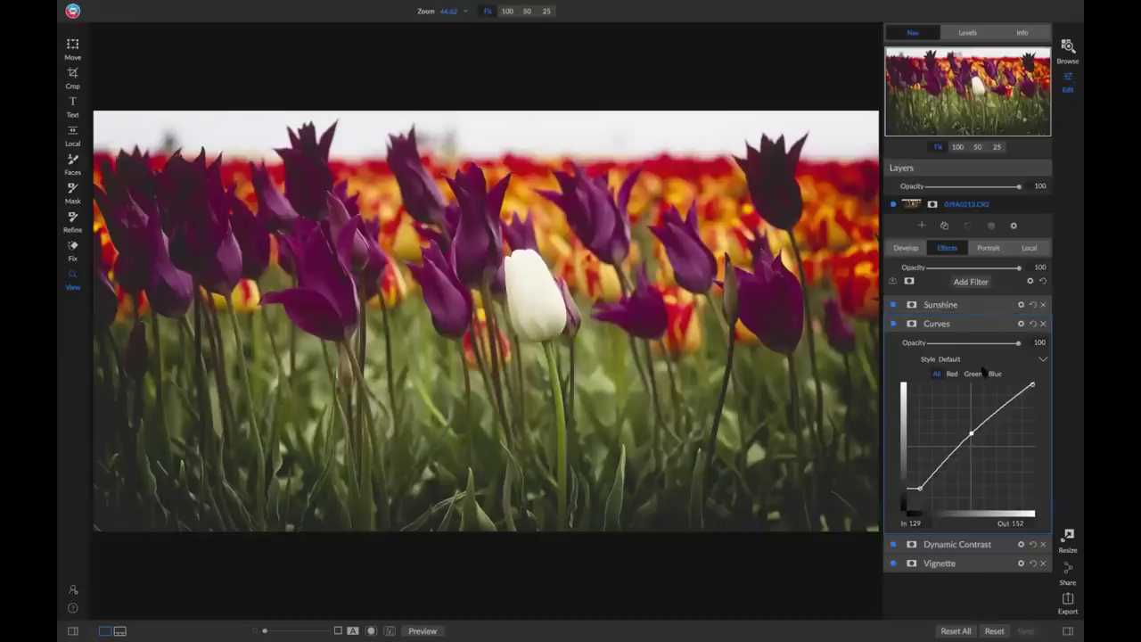
Expand the settings of the Sunshine filter and those of the Curves filter in turn.
left_click(979, 306)
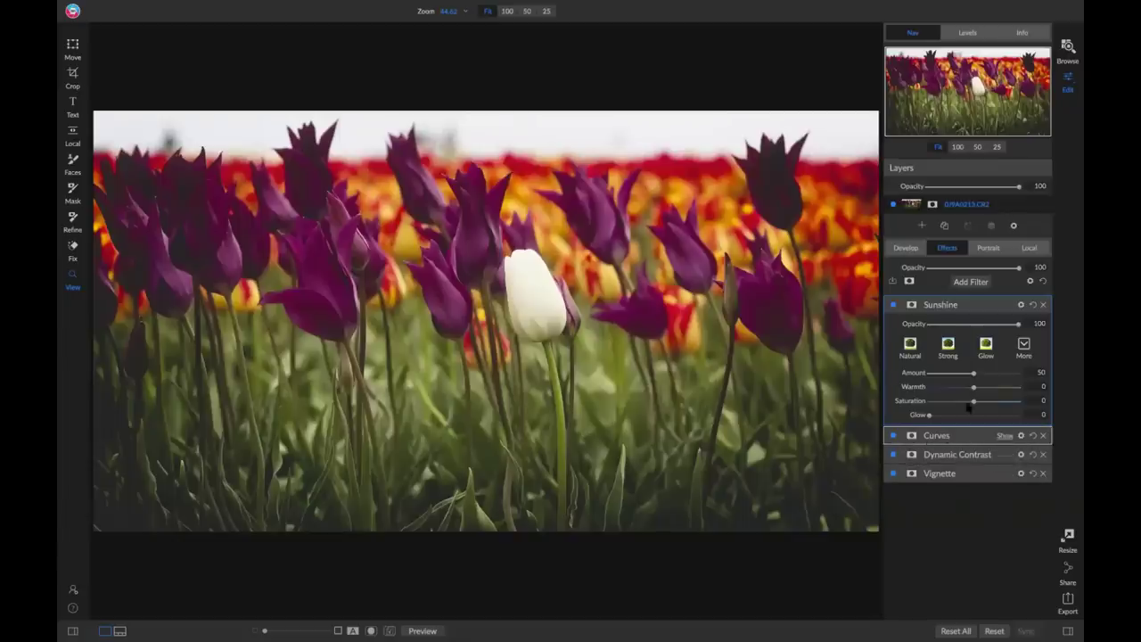
left_click(1006, 435)
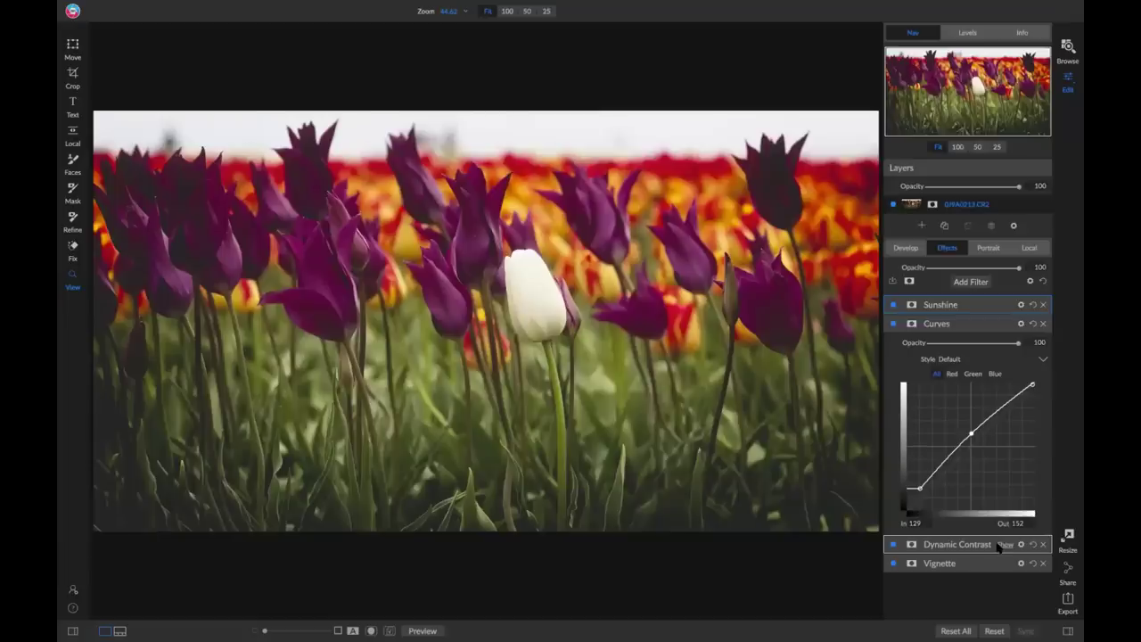
Turn off Solo Mode so several filters can stay expanded at once.
left_click(395, 7)
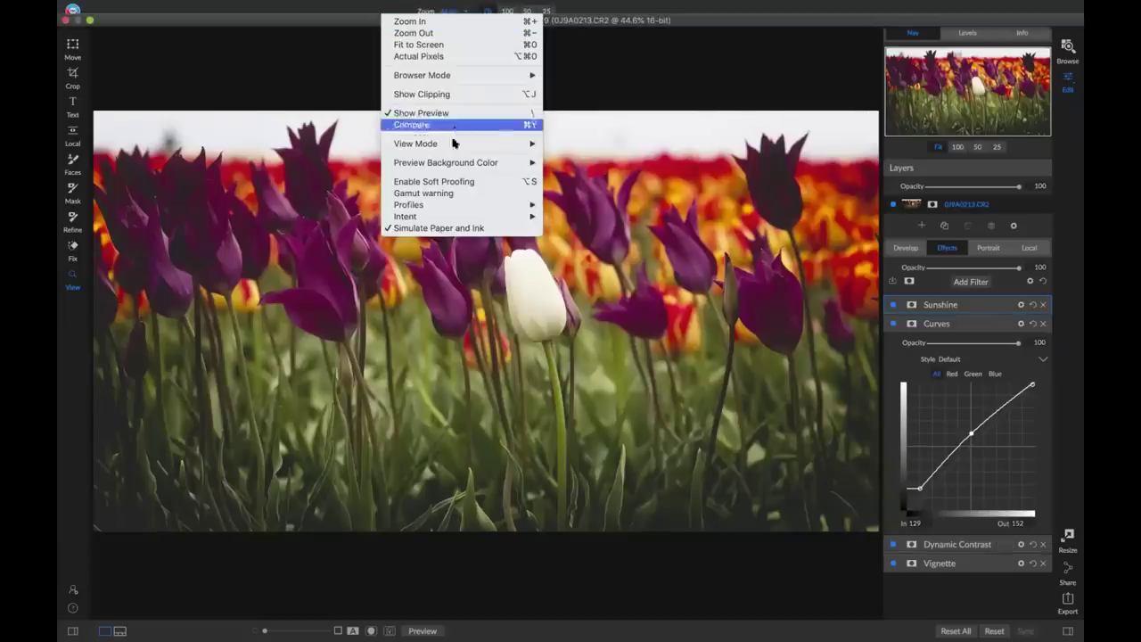
mouse_move(456, 144)
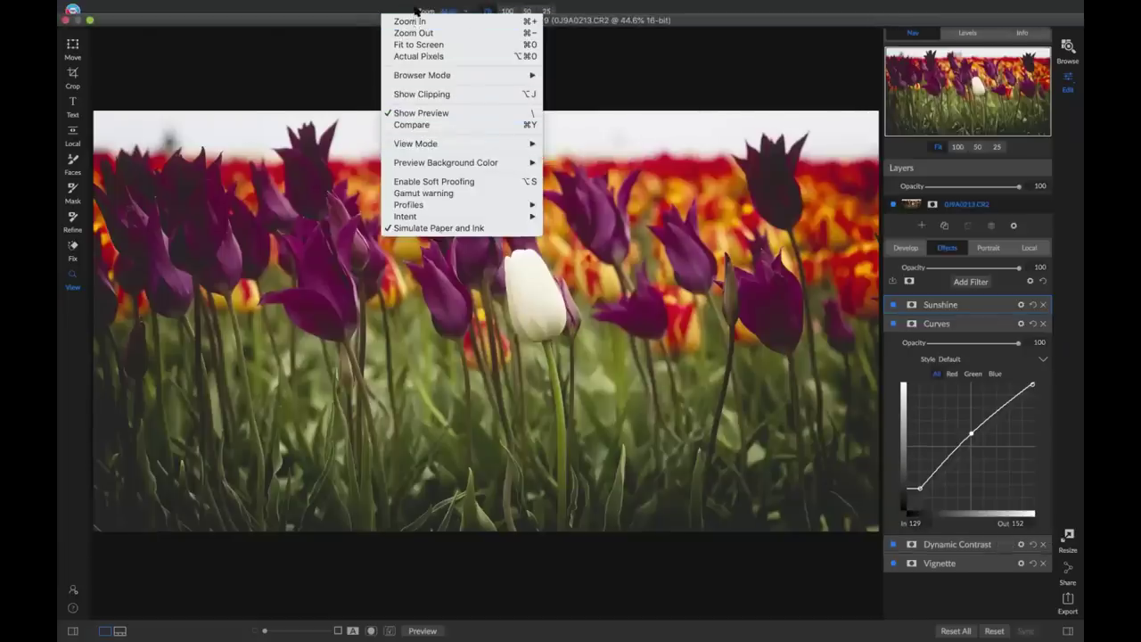
mouse_move(430, 8)
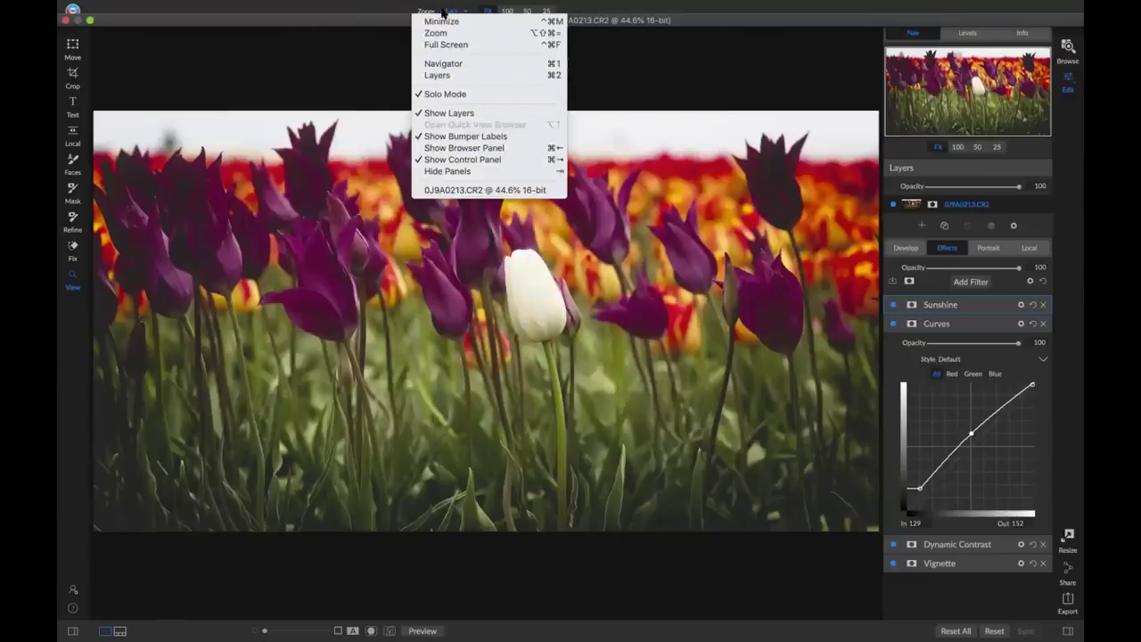
left_click(459, 96)
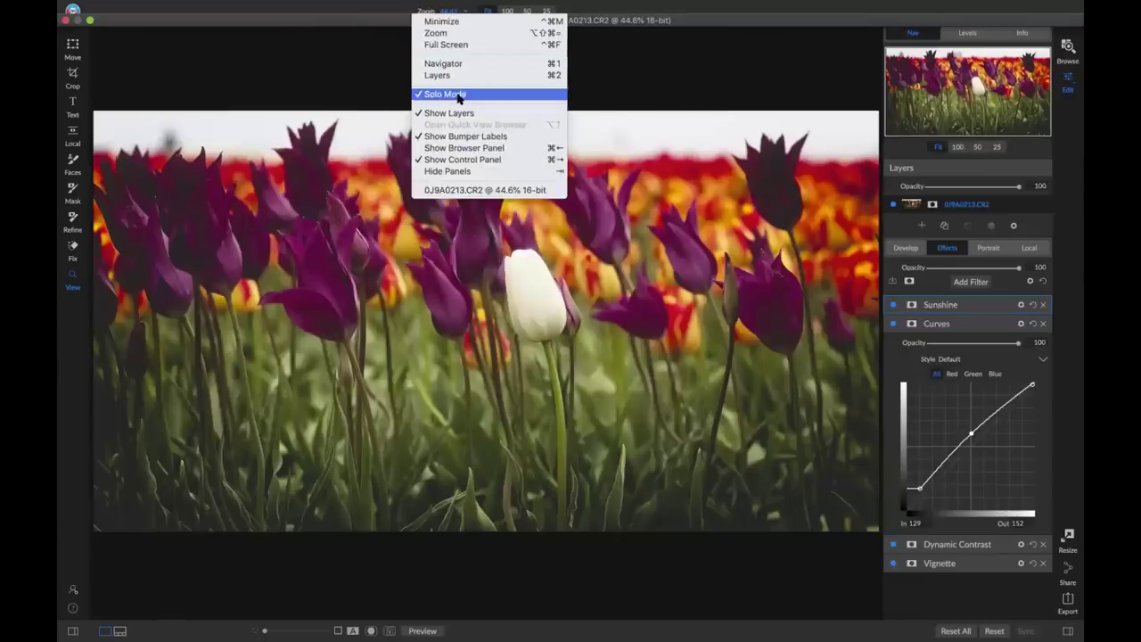
Expand the Sunshine, Dynamic Contrast and Vignette settings alongside Curves and look through the whole filter stack.
left_click(1007, 306)
scroll(989, 378, "down", 2)
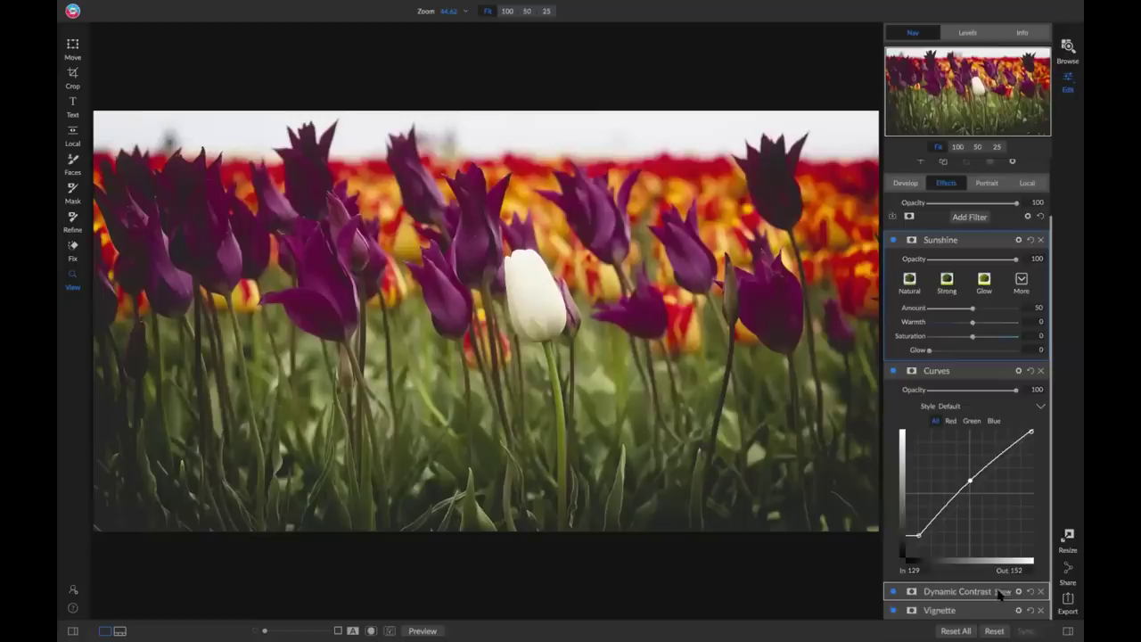
scroll(987, 532, "down", 6)
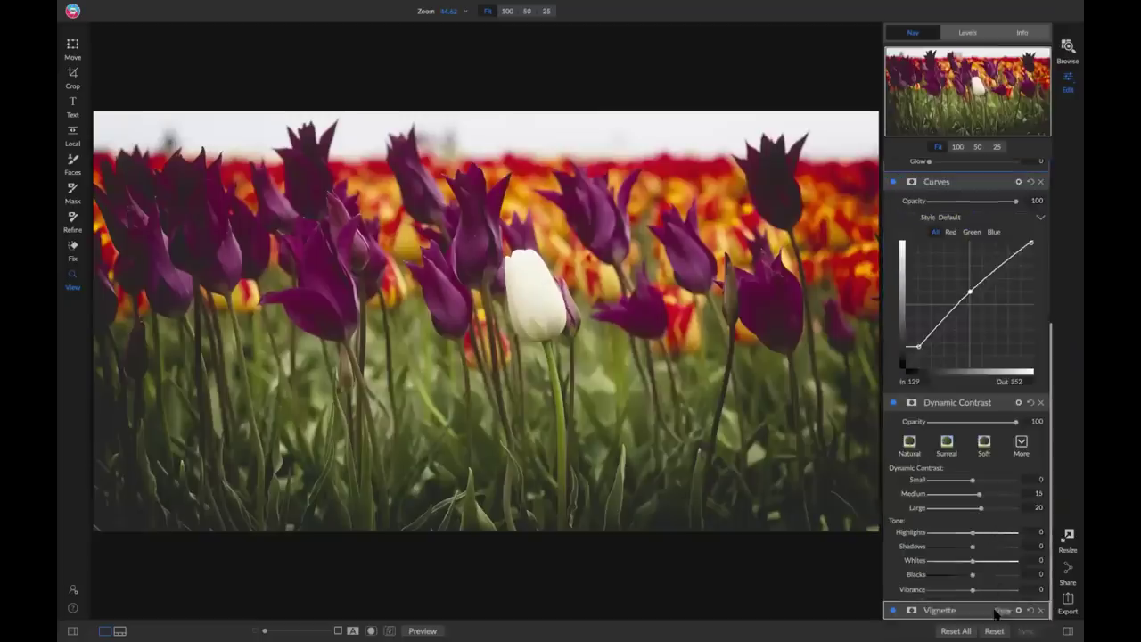
scroll(981, 535, "down", 3)
scroll(981, 526, "up", 10)
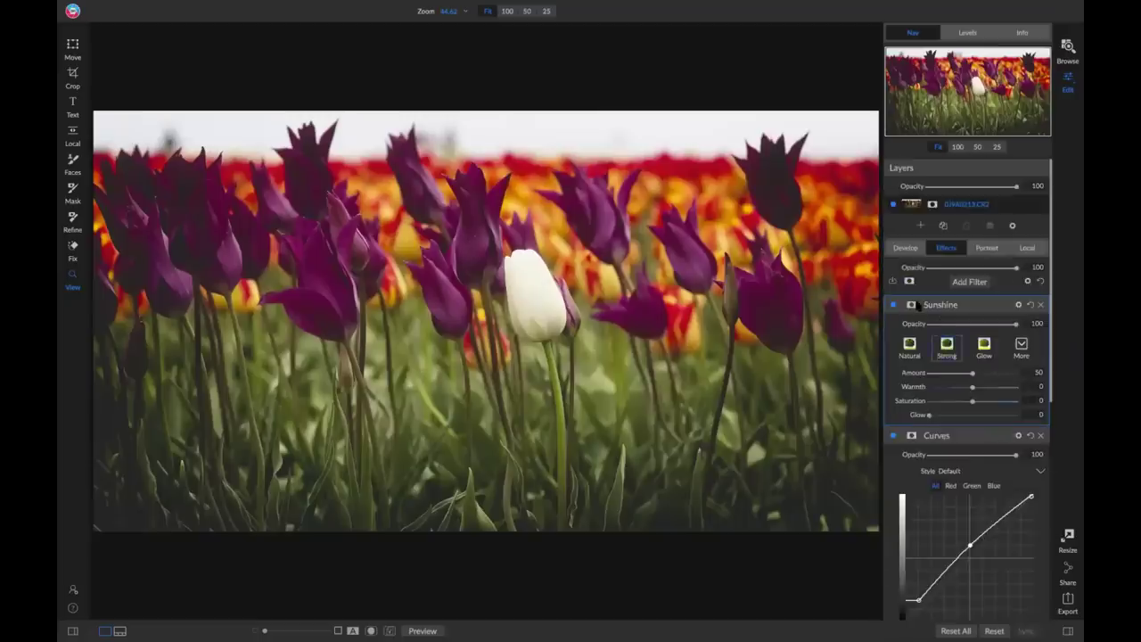
Turn Solo Mode back on for the filter stack.
left_click(440, 7)
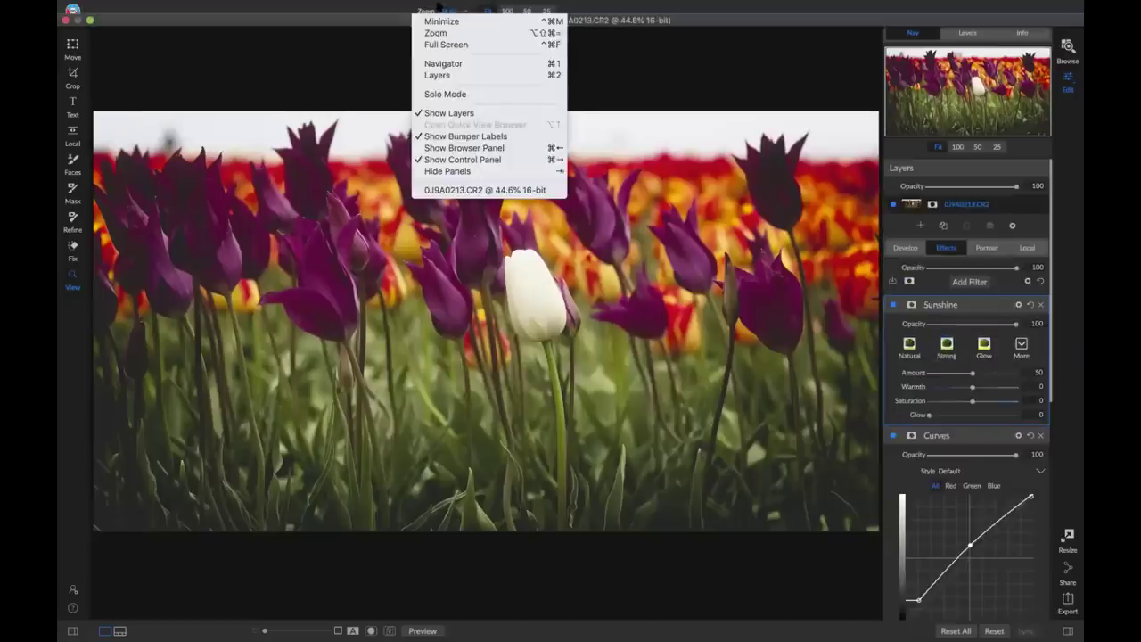
left_click(453, 95)
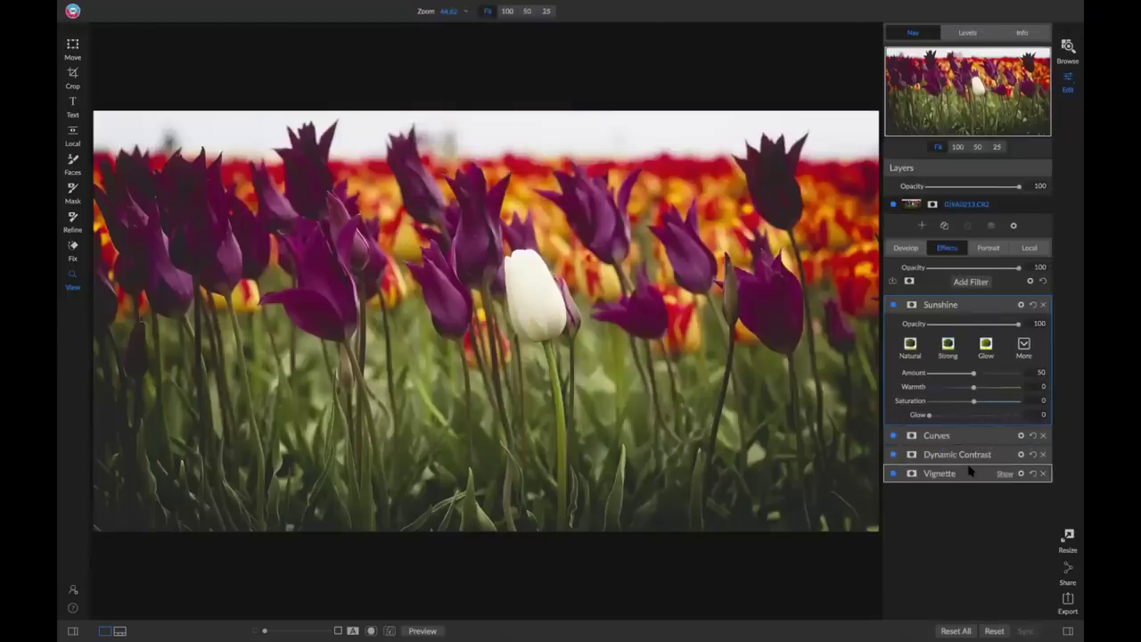
Rename the Sunshine filter as FAV SUNSHINE.
double_click(948, 304)
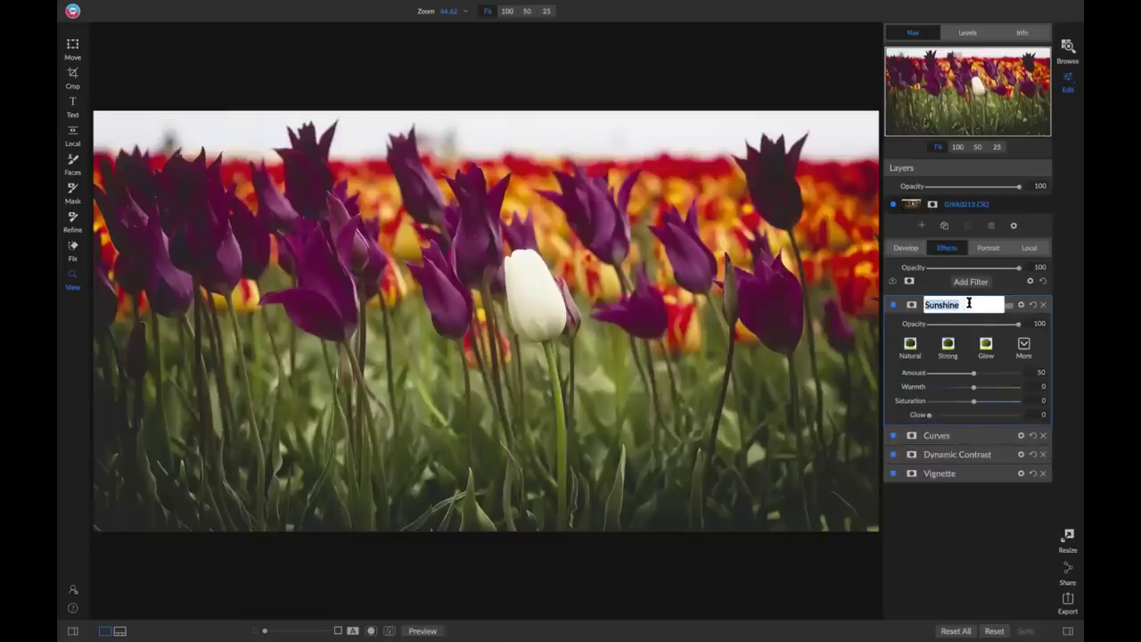
type("FAV SUNSHINE")
key("Return")
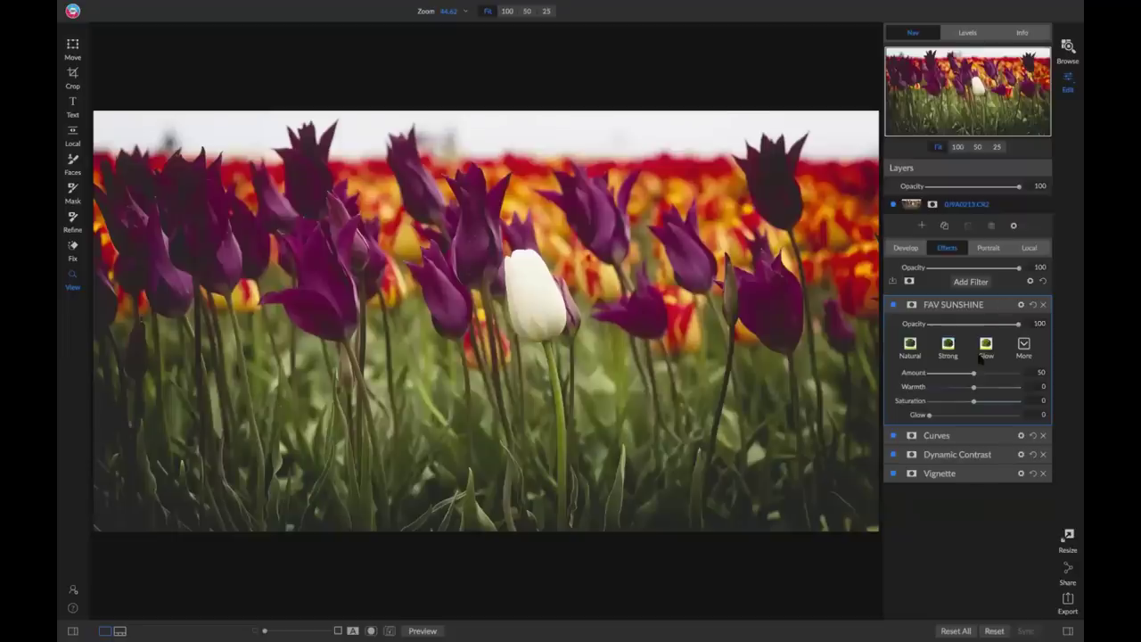
Open the Curves filter's name for editing and leave it without entering a new name.
double_click(940, 436)
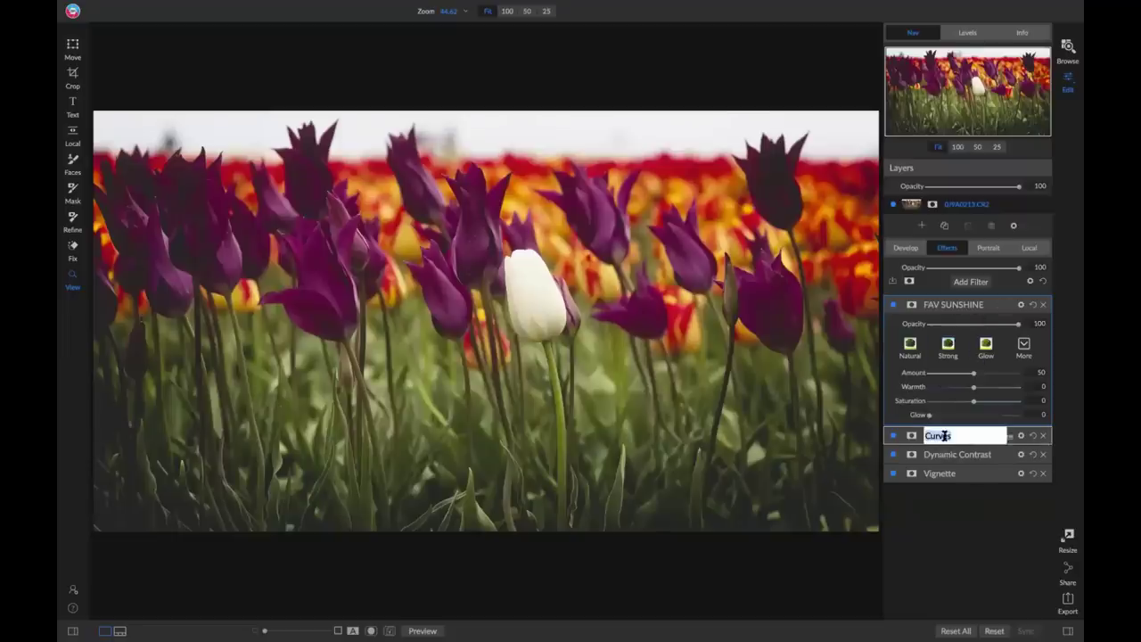
left_click(981, 502)
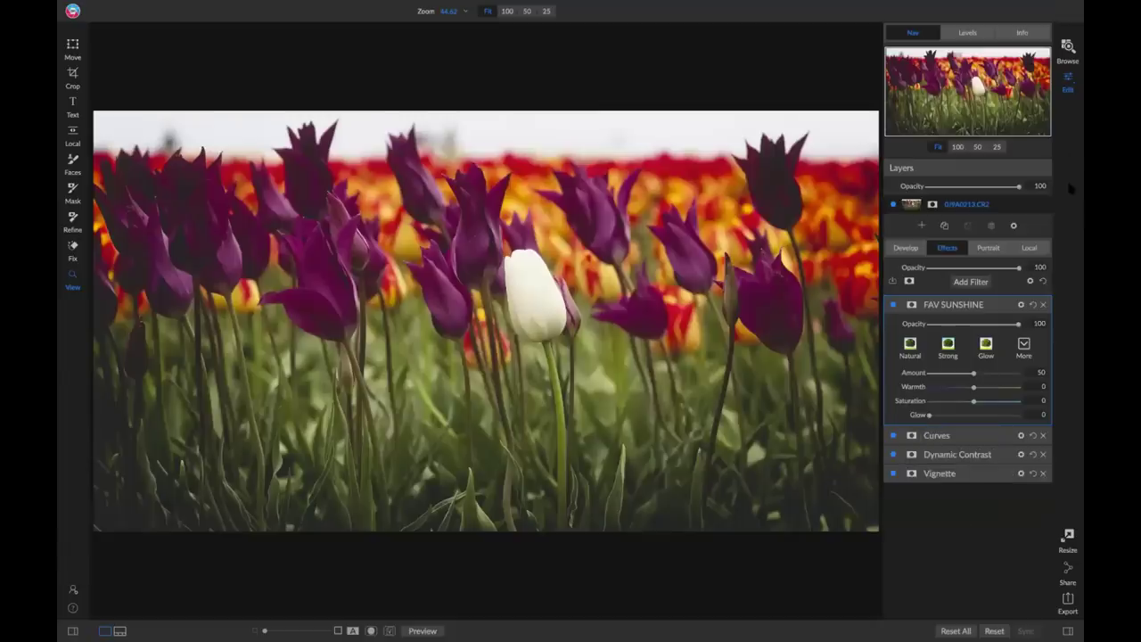
Open the mountain photo IMG_0536.CR2 from the Masking & Brushing album for effects editing.
left_click(1067, 46)
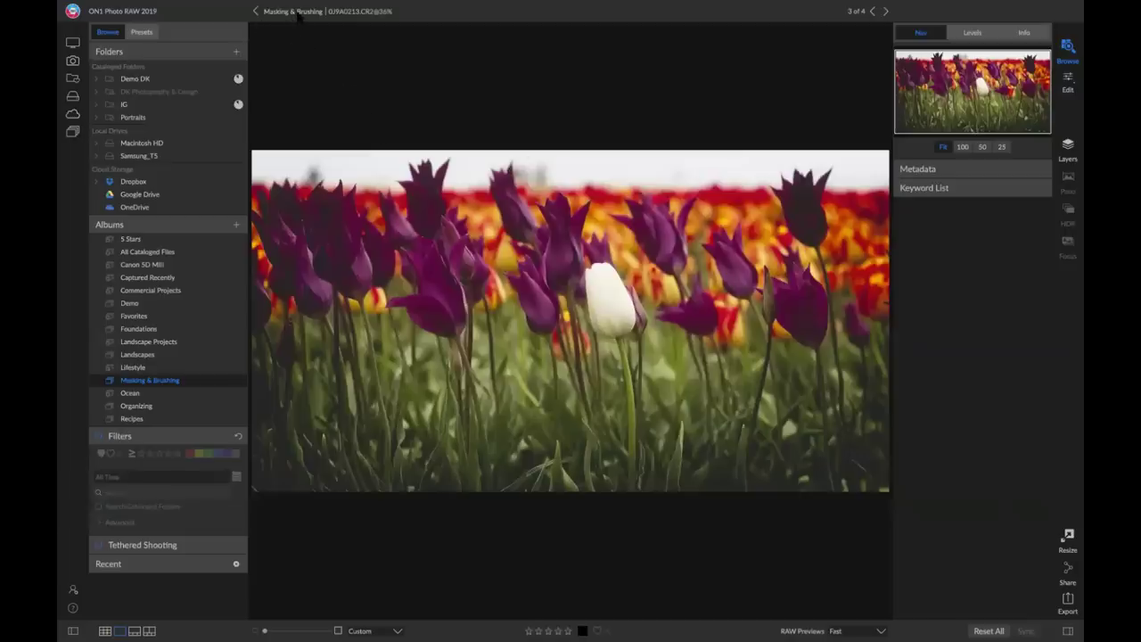
left_click(298, 14)
double_click(821, 89)
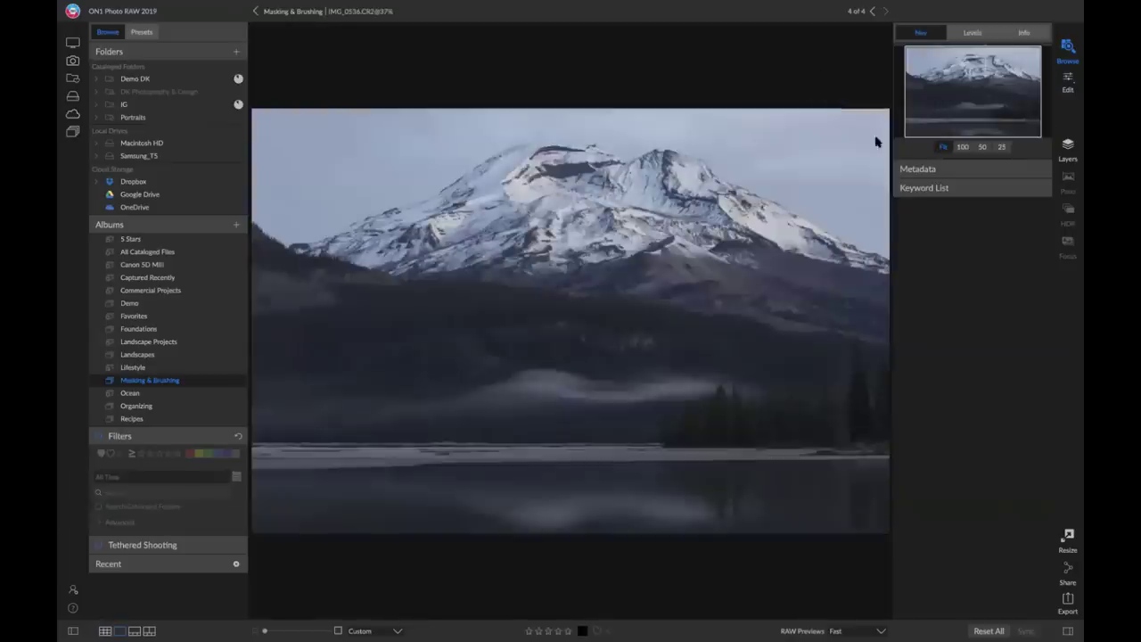
left_click(1067, 80)
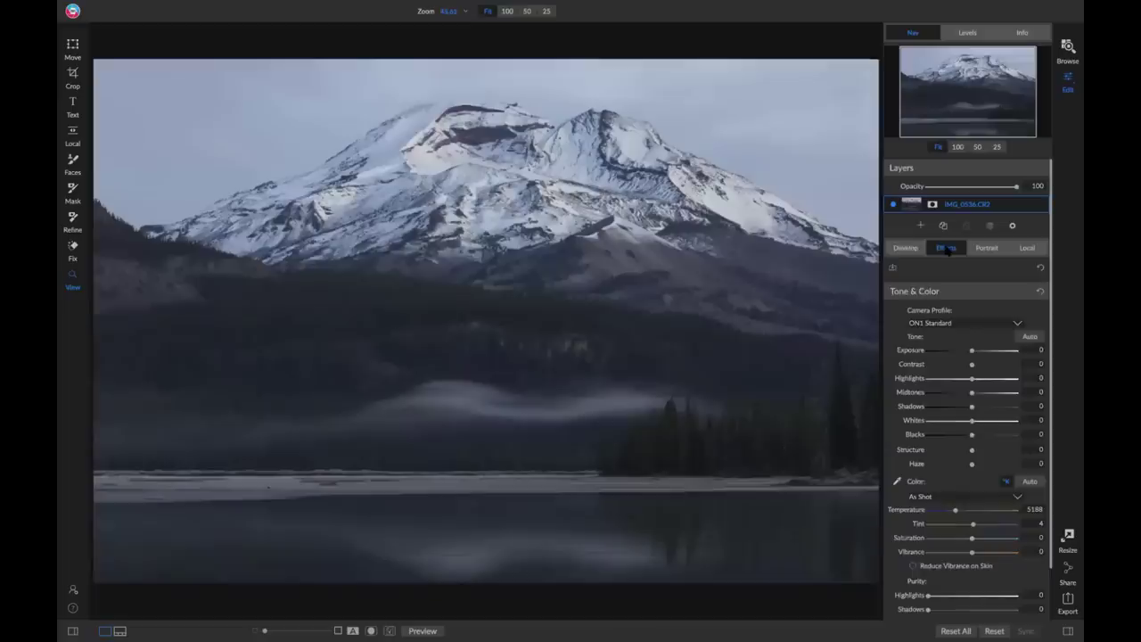
left_click(947, 248)
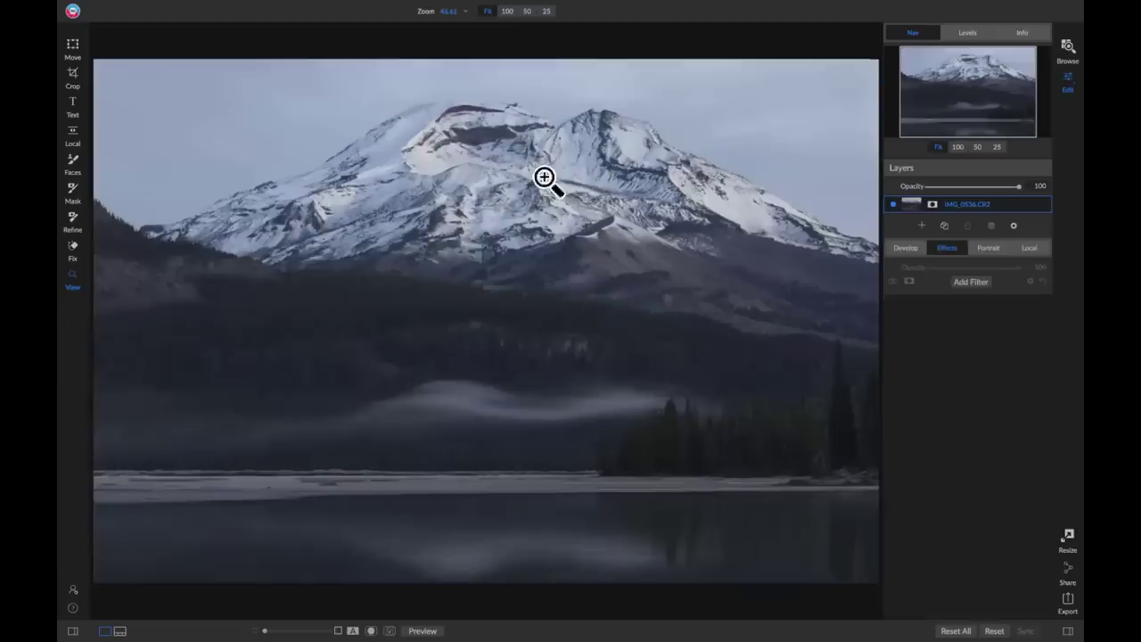
Add a Dynamic Contrast filter to the mountain photo with the Surreal preset.
left_click(972, 283)
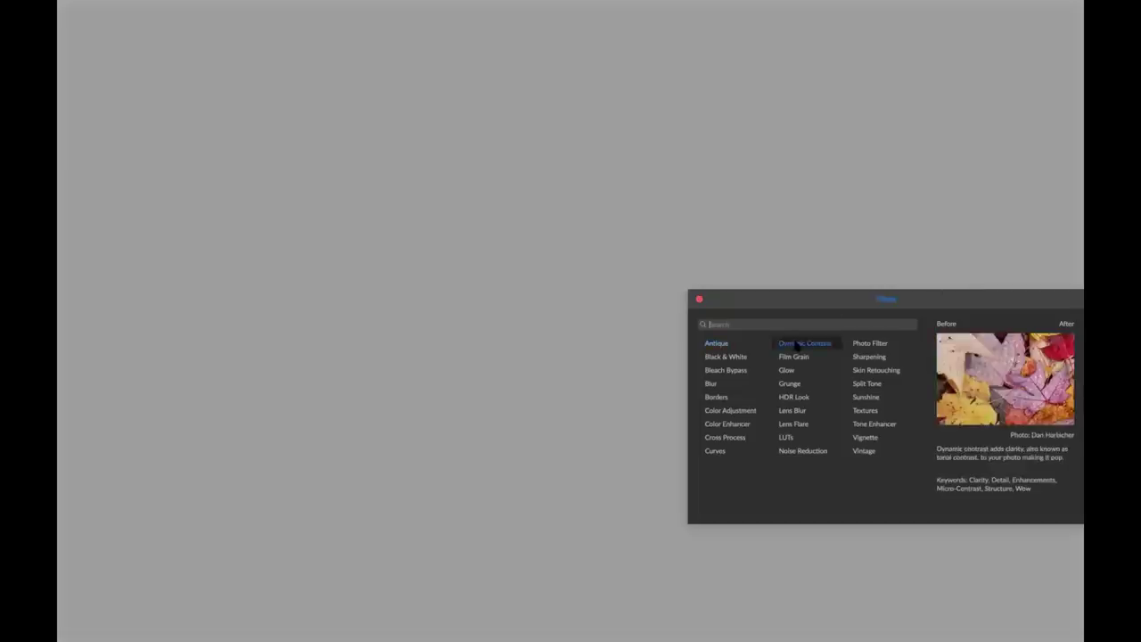
left_click(795, 342)
left_click(947, 346)
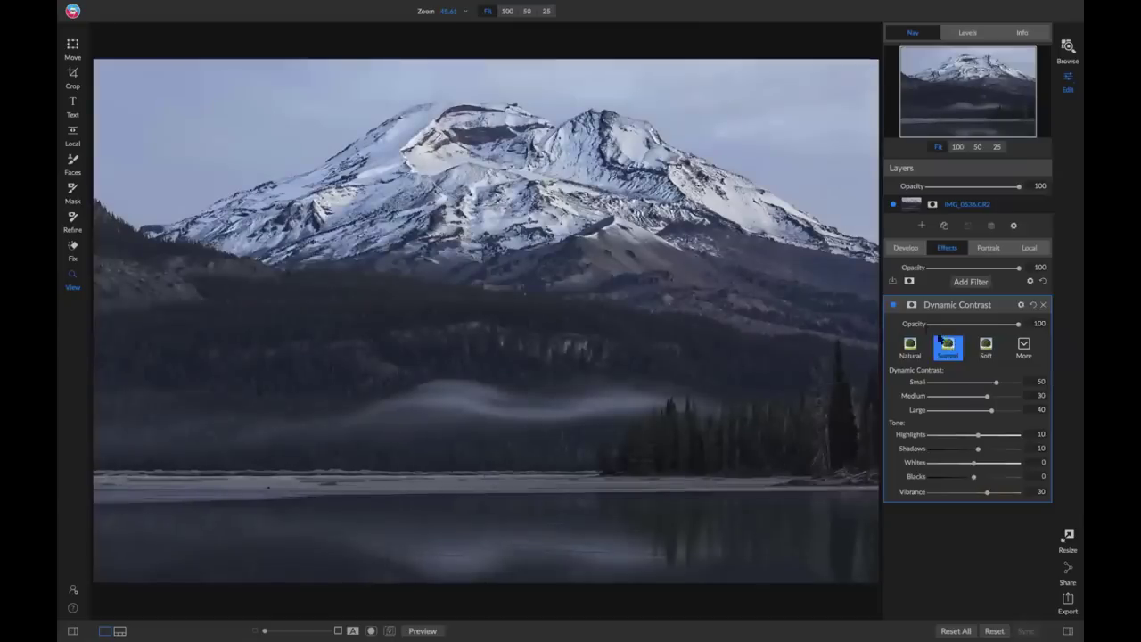
Give Dynamic Contrast a luminosity mask and, viewing it in grayscale, adjust its levels to blacken the foreground and keep the snowy peak bright.
left_click(909, 305)
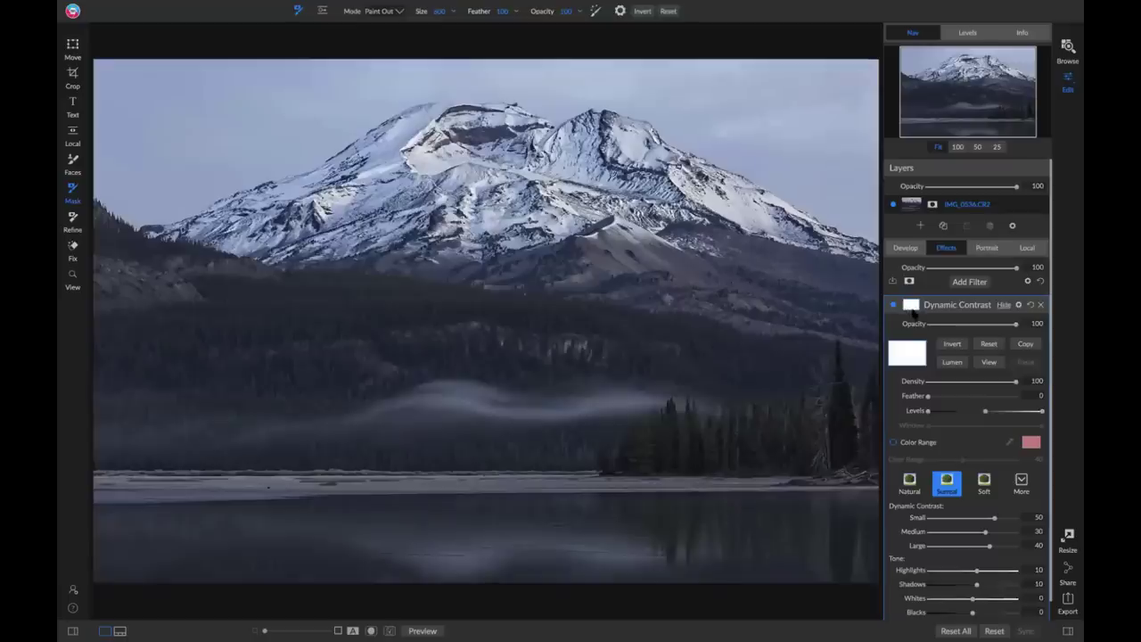
left_click(952, 362)
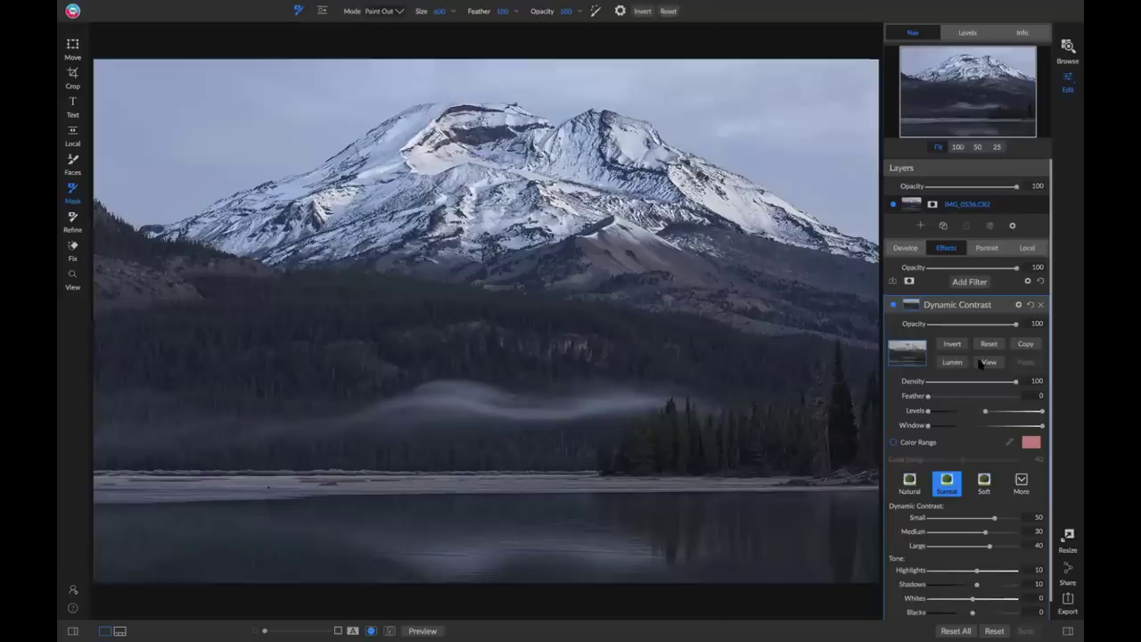
left_click(982, 362)
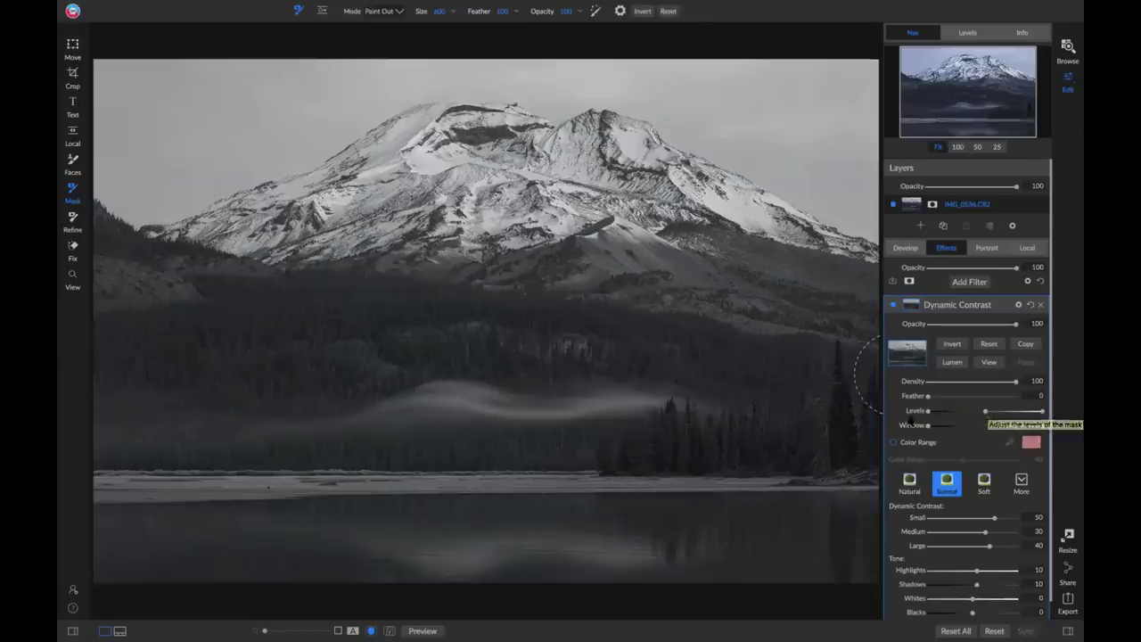
mouse_move(986, 412)
left_mouse_down()
mouse_move(974, 415)
mouse_move(996, 412)
left_mouse_up()
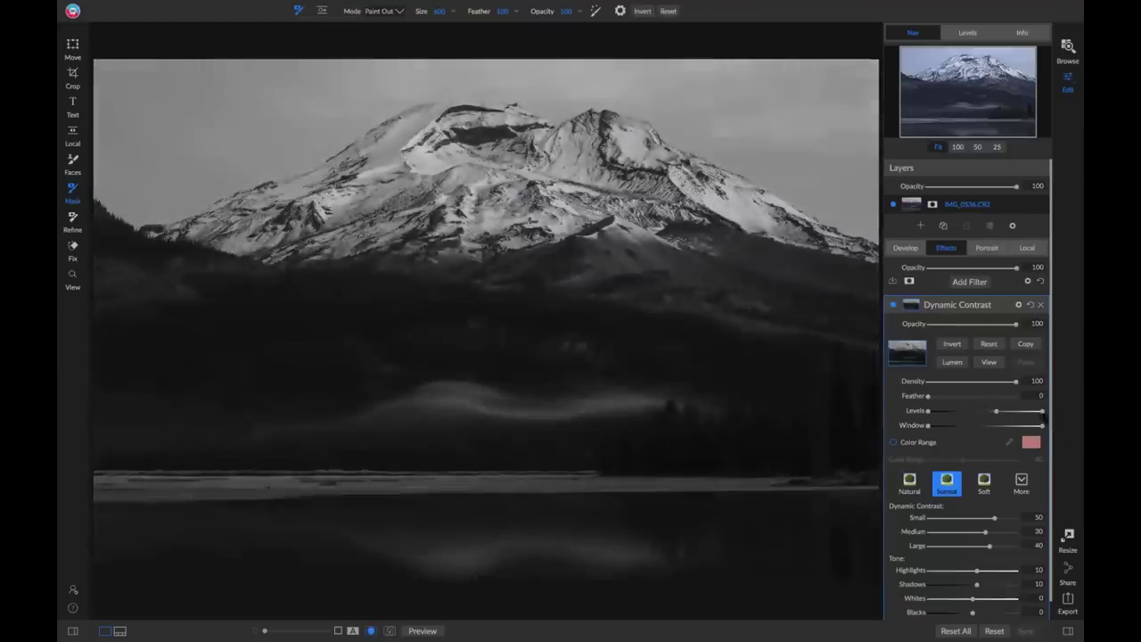
mouse_move(1040, 413)
left_mouse_down()
mouse_move(1003, 413)
mouse_move(1030, 413)
left_mouse_up()
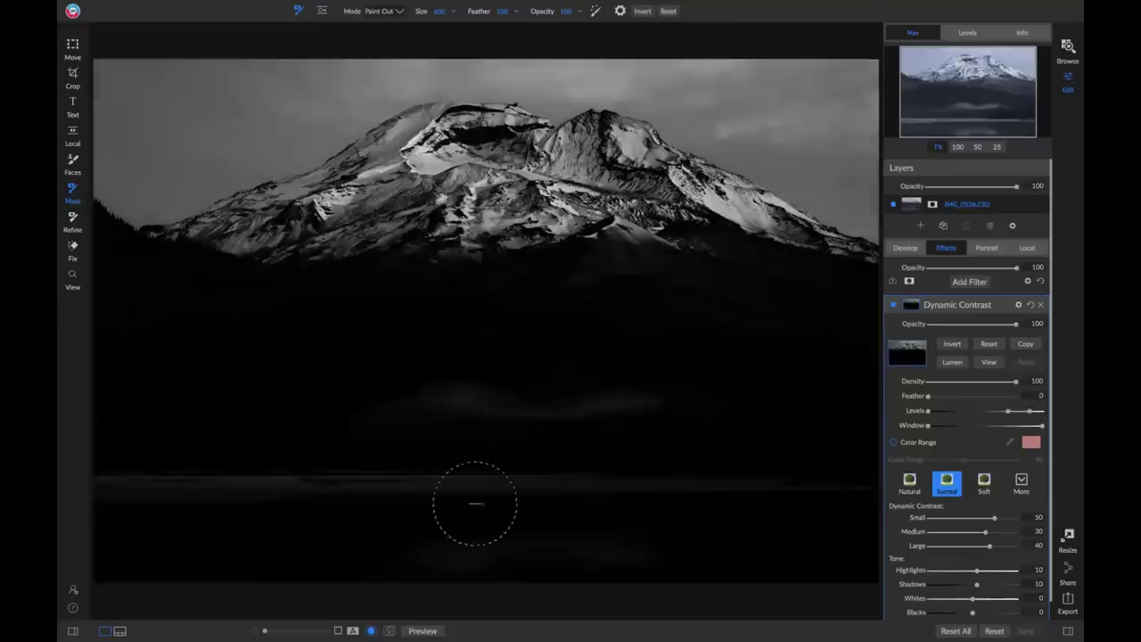
left_click_drag(929, 412, 1020, 412)
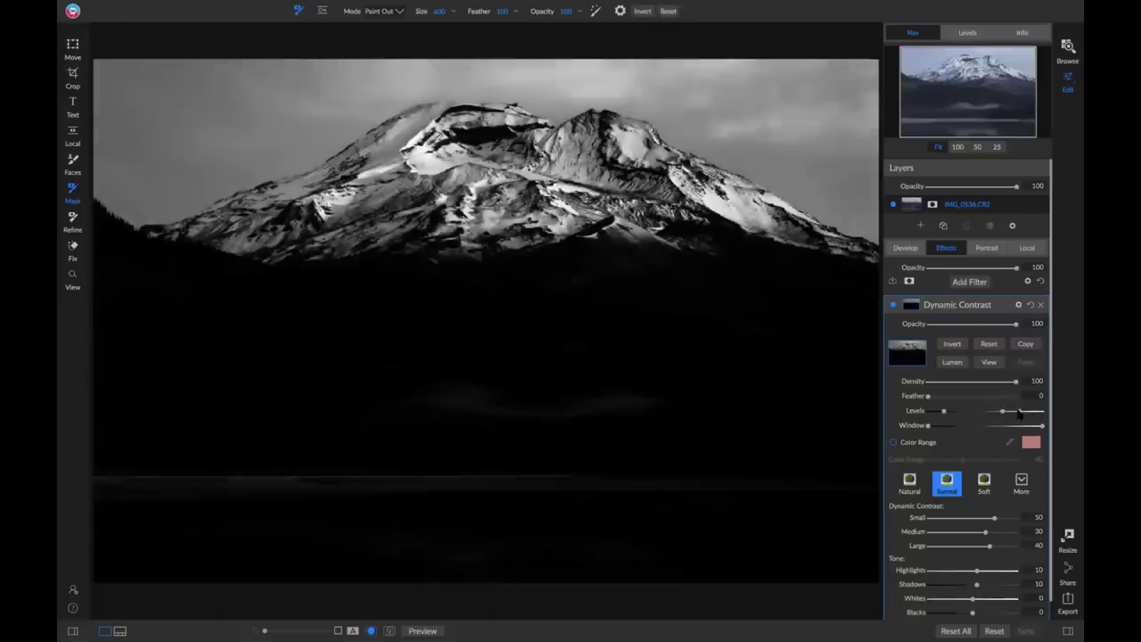
Return to the normal photo view and compare the mountain with and without the masked Dynamic Contrast filter.
left_click(988, 362)
left_click(894, 306)
left_click(894, 306)
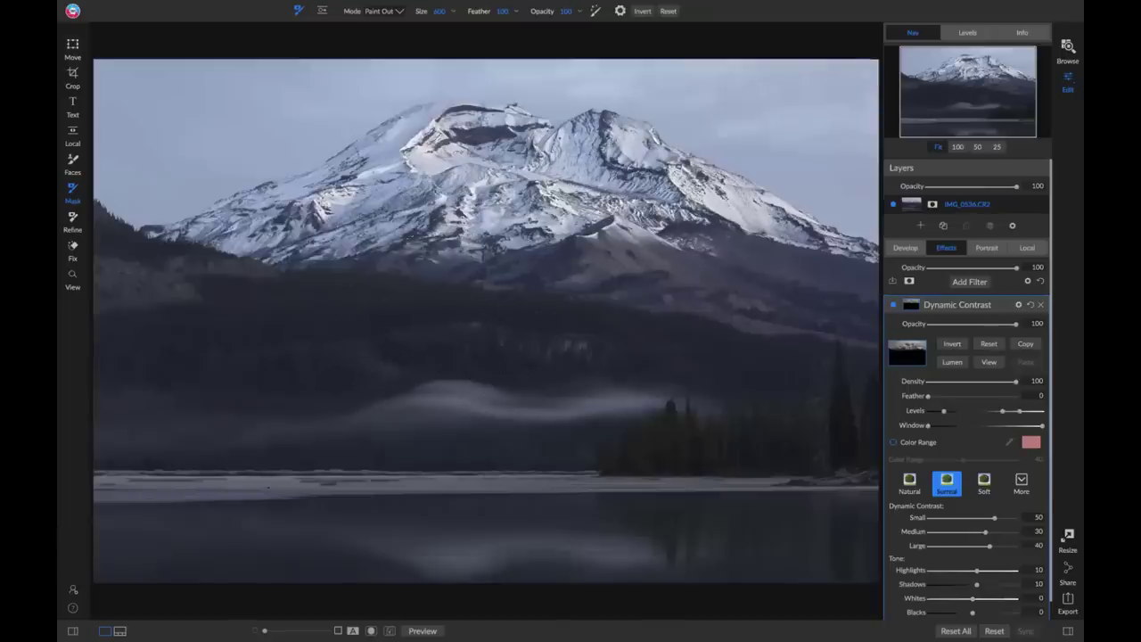
Invert the luminosity mask so Dynamic Contrast targets the dark areas, and fine-tune its midtone level while viewing the mask.
left_click(987, 362)
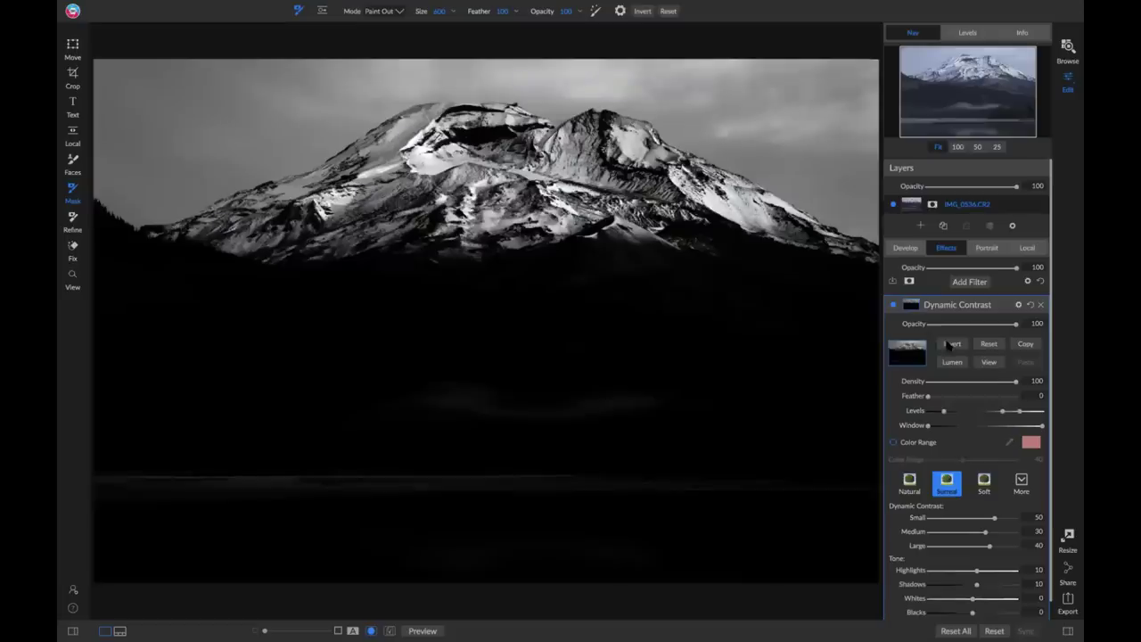
left_click(952, 344)
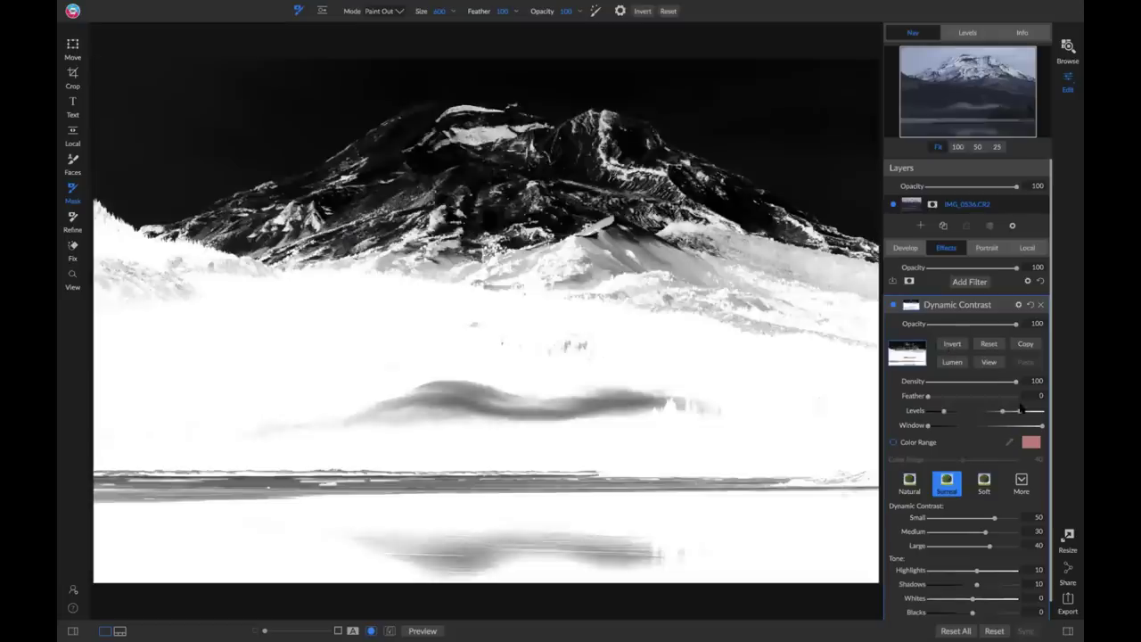
left_click_drag(1002, 412, 1005, 412)
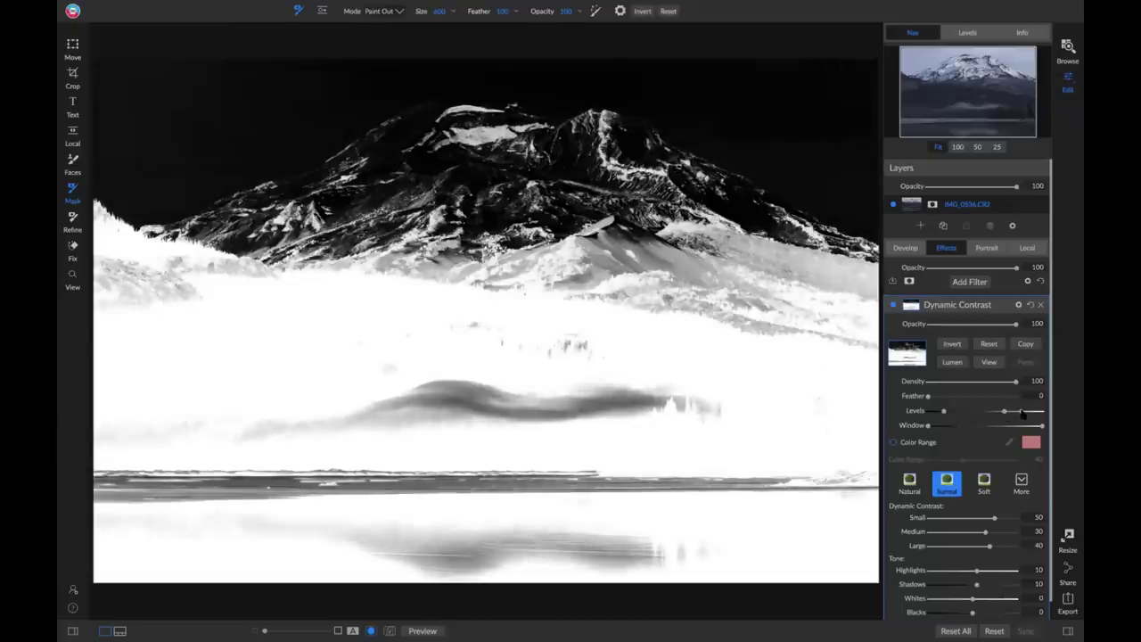
left_click(992, 367)
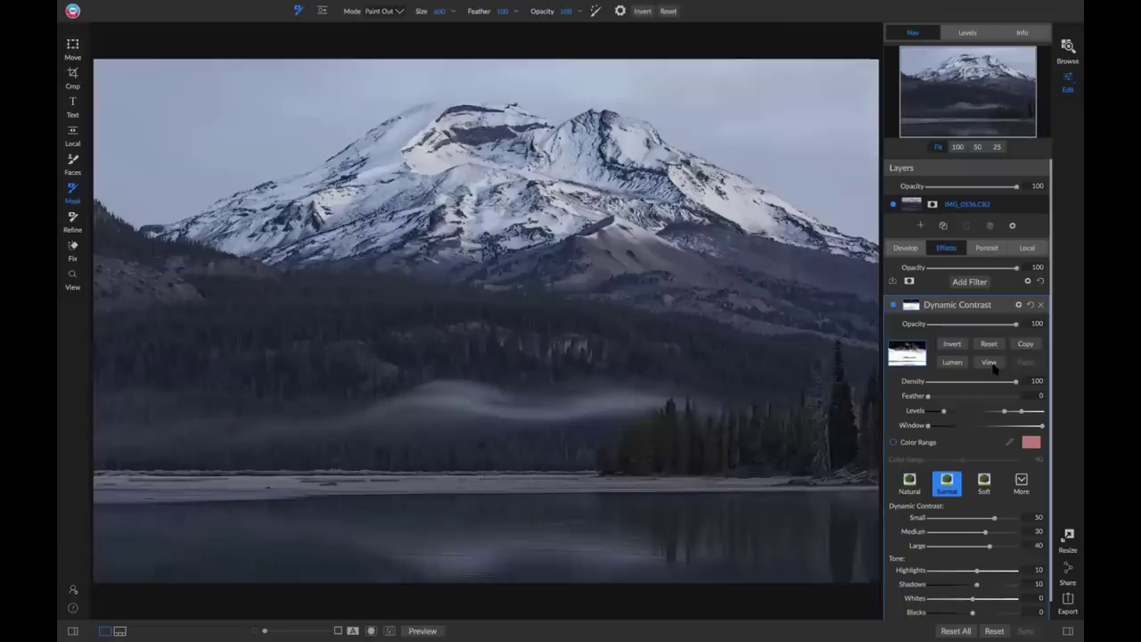
Compare the photo with and without Dynamic Contrast, and delete the filter.
left_click(893, 305)
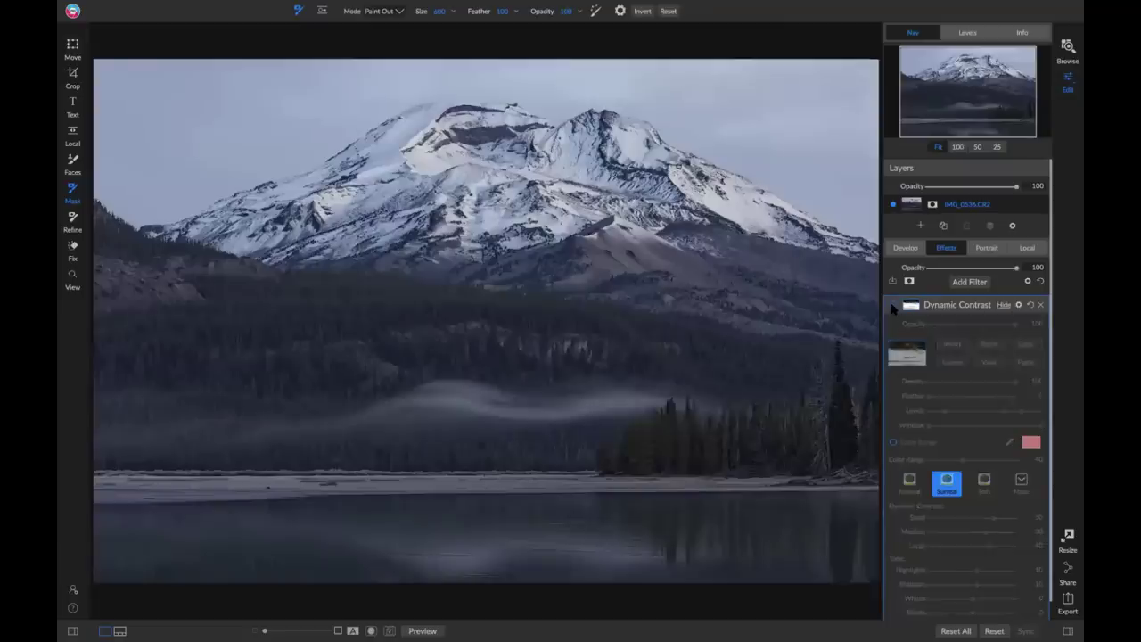
left_click(893, 305)
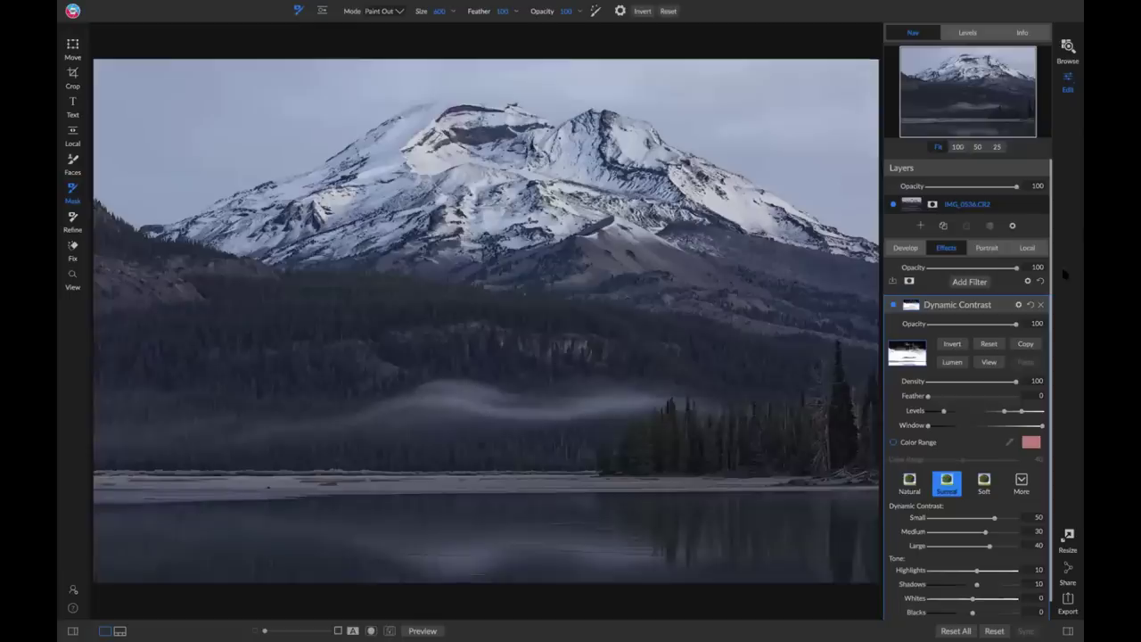
left_click(1040, 305)
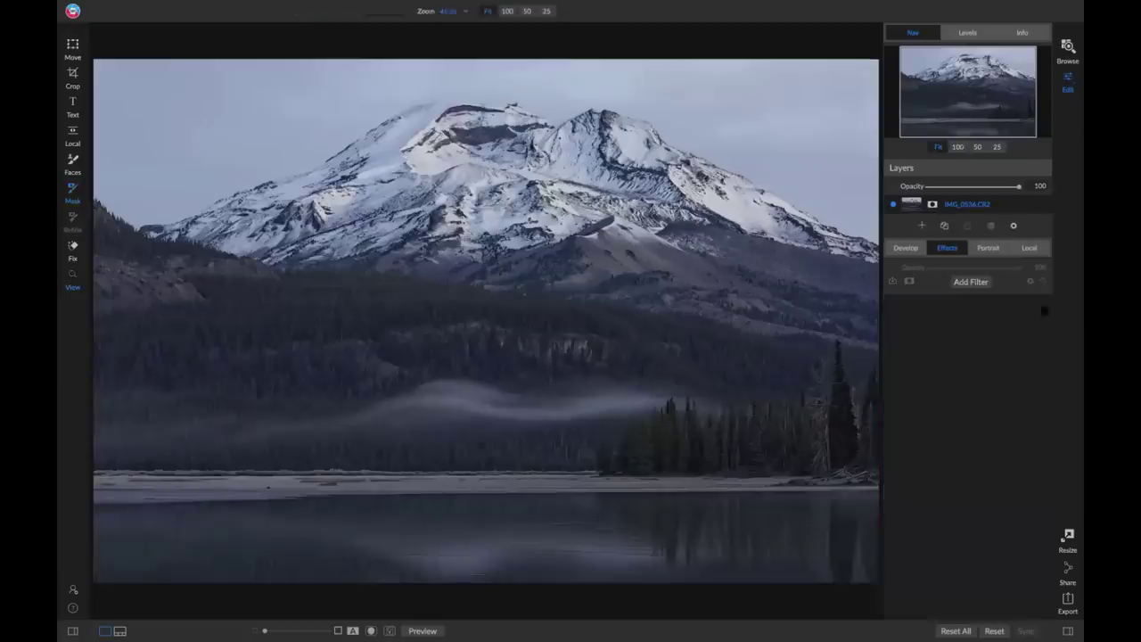
Open the white flower photo IMG_0238.CR2 for effects editing and reset its existing filter stack.
left_click(1068, 47)
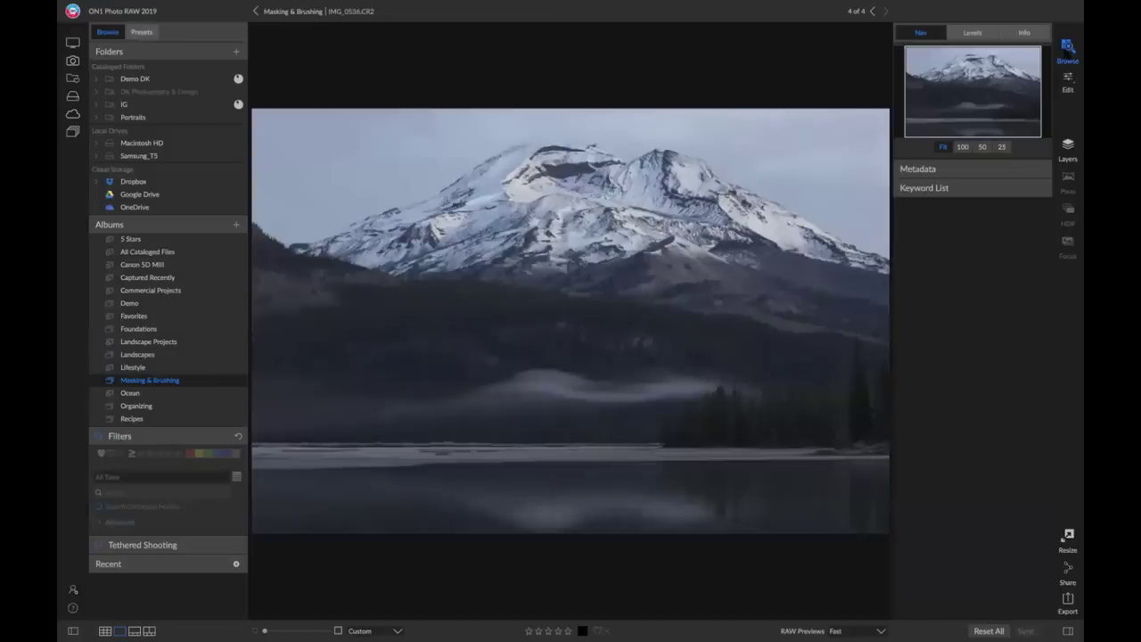
left_click(314, 11)
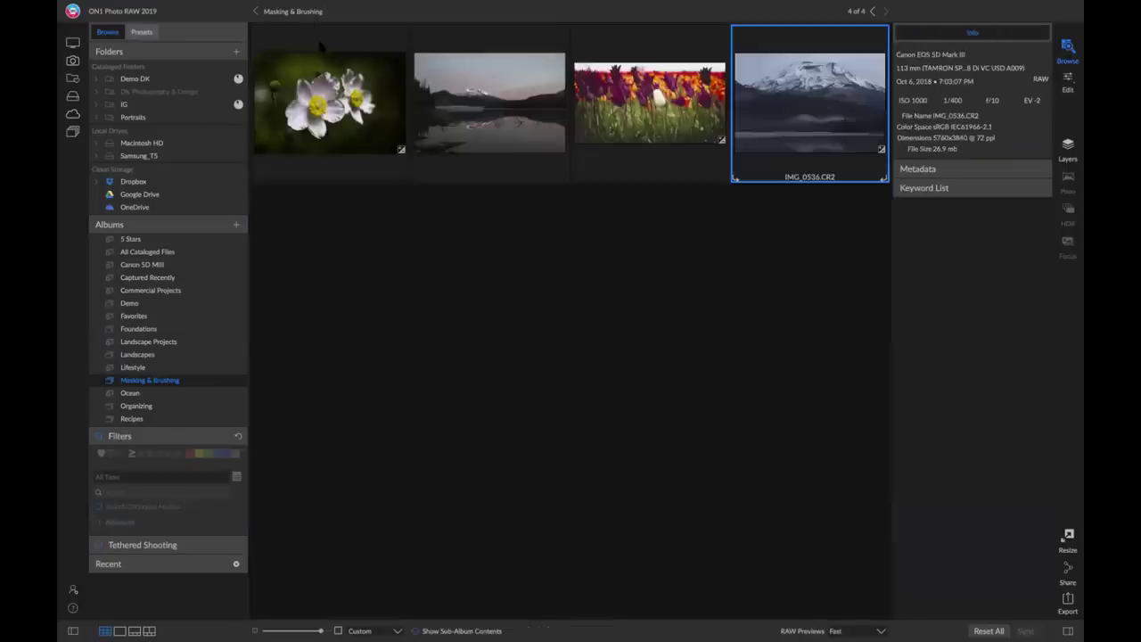
left_click(335, 88)
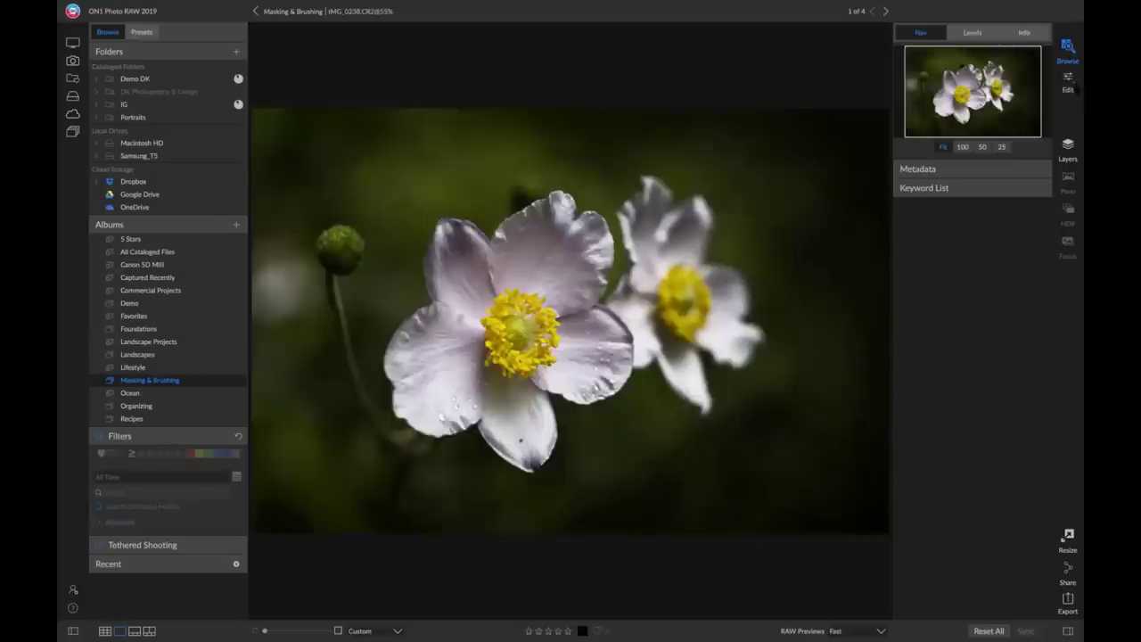
left_click(1067, 82)
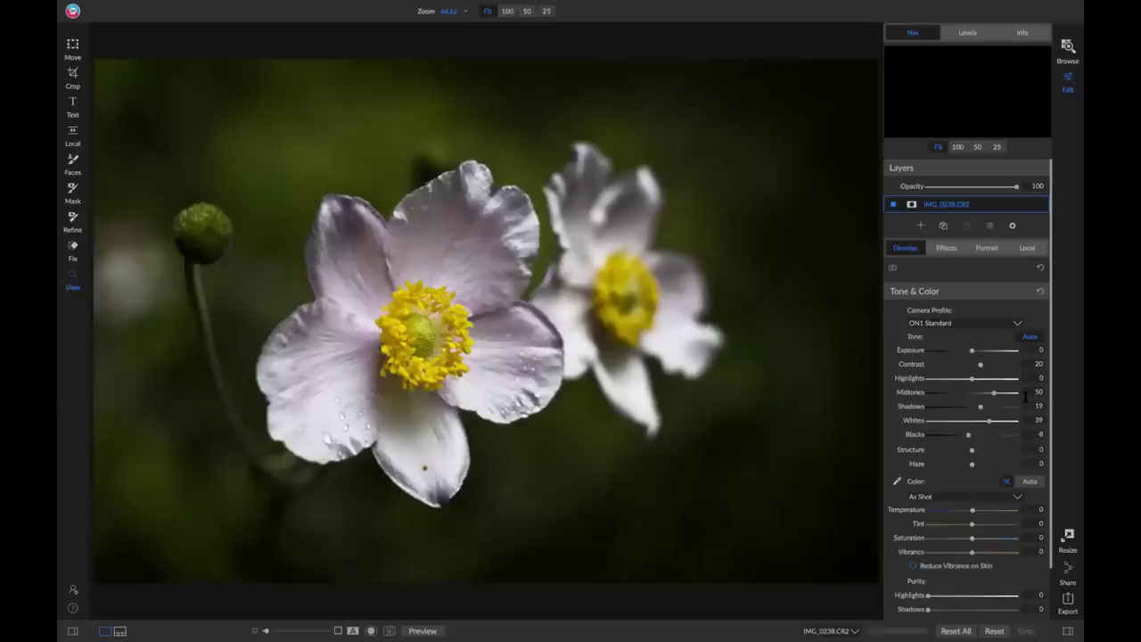
left_click(961, 253)
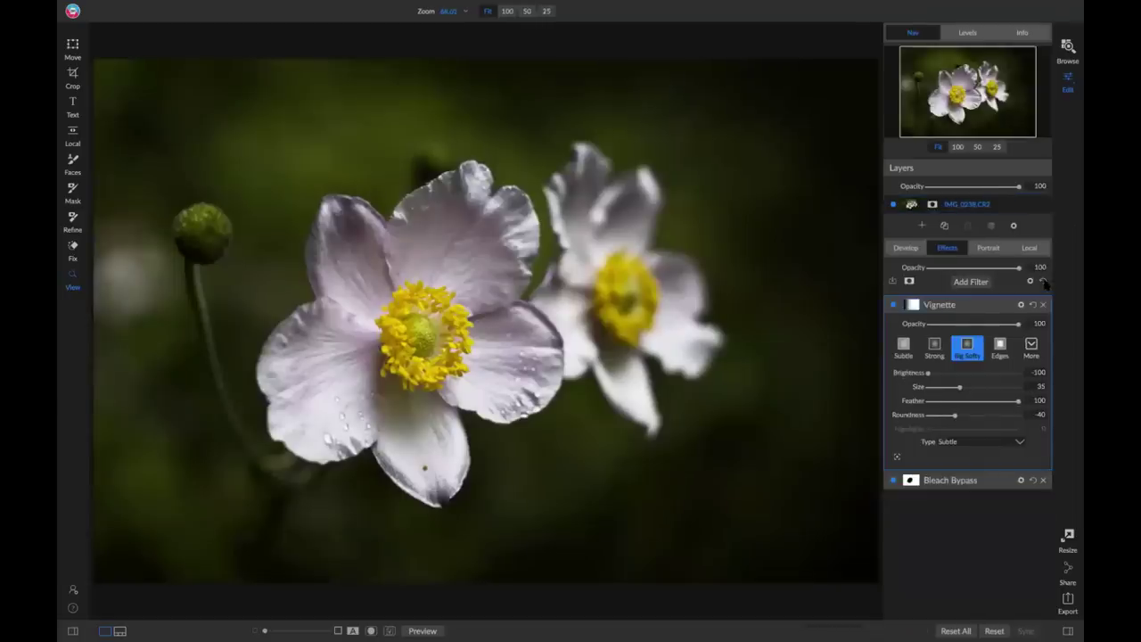
left_click(1044, 282)
left_click(971, 282)
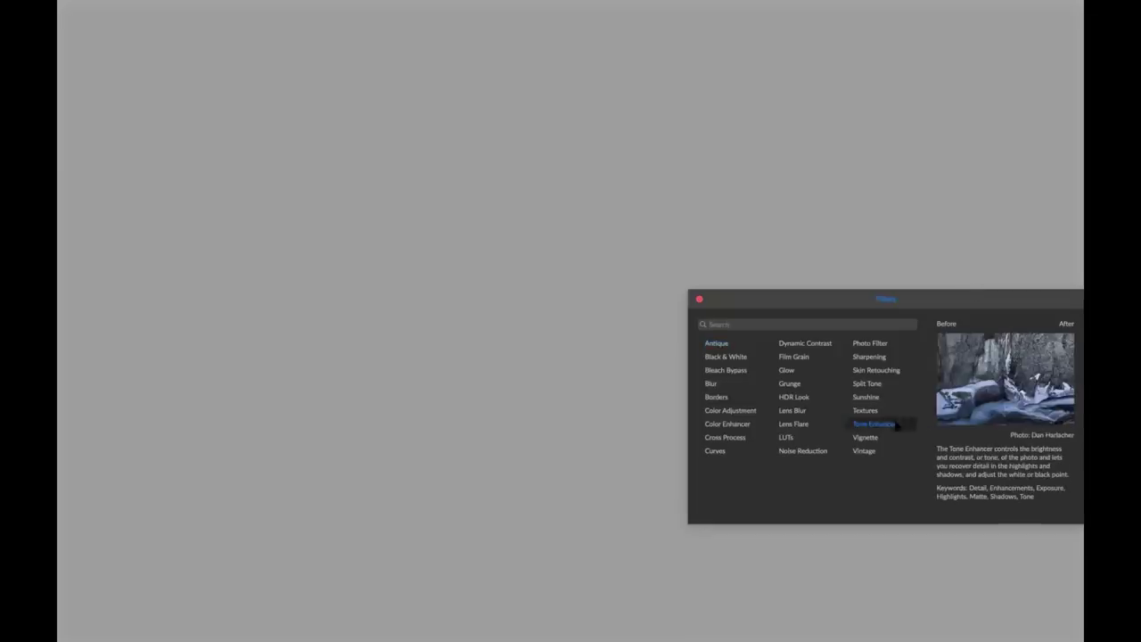
left_click(720, 452)
left_click(1044, 305)
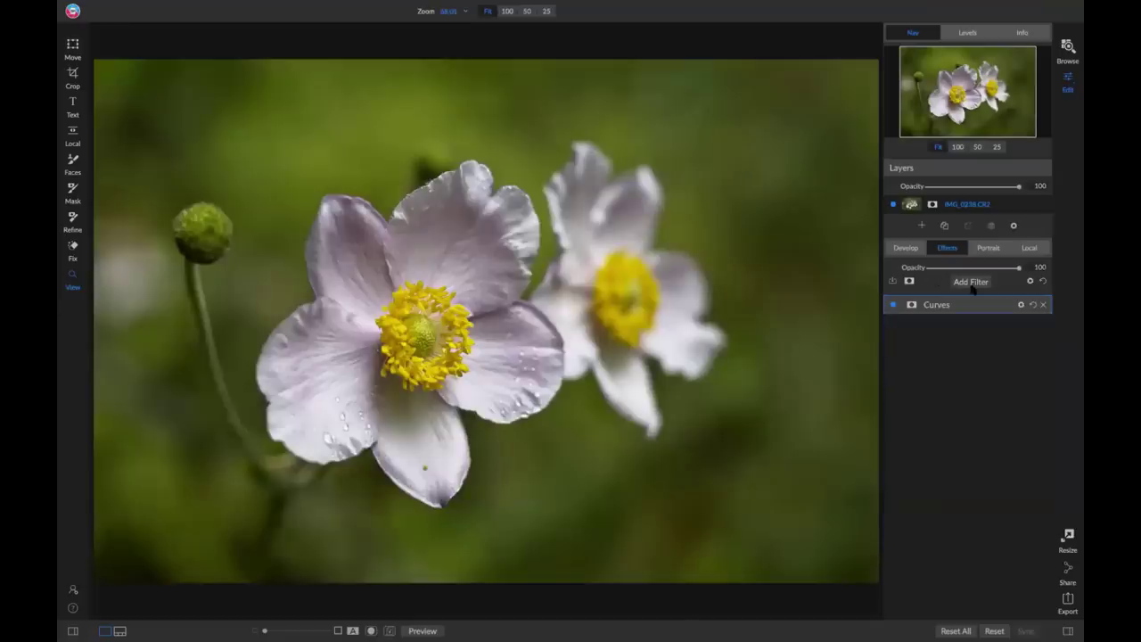
Replace the Curves filter with a Glow filter using the Darker preset.
left_click(970, 282)
key("Escape")
left_click(1047, 305)
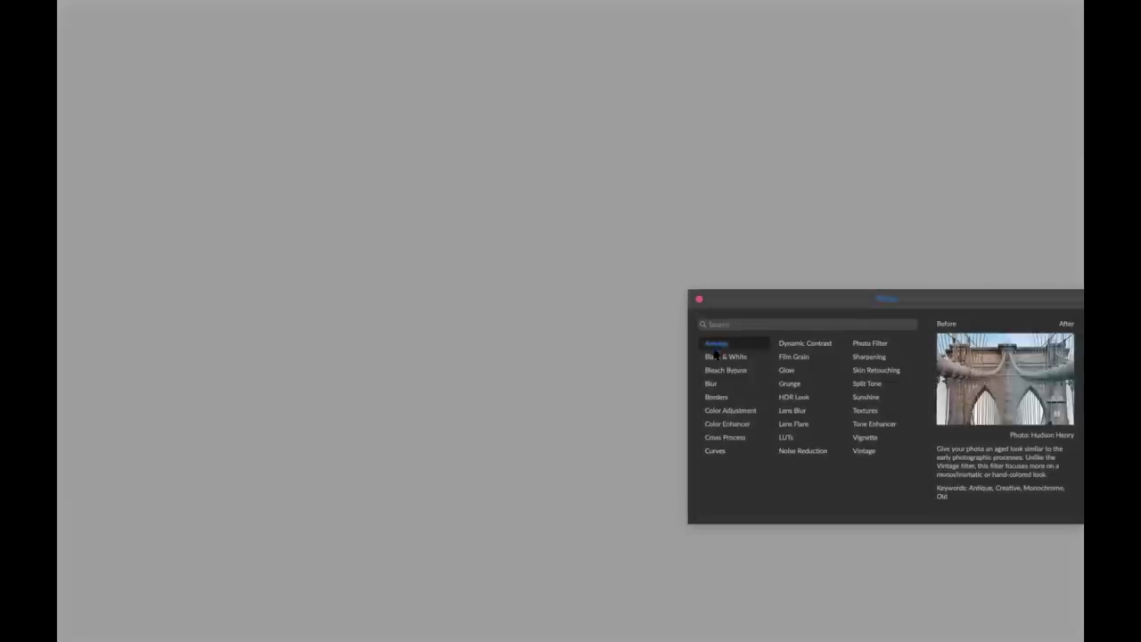
left_click(787, 370)
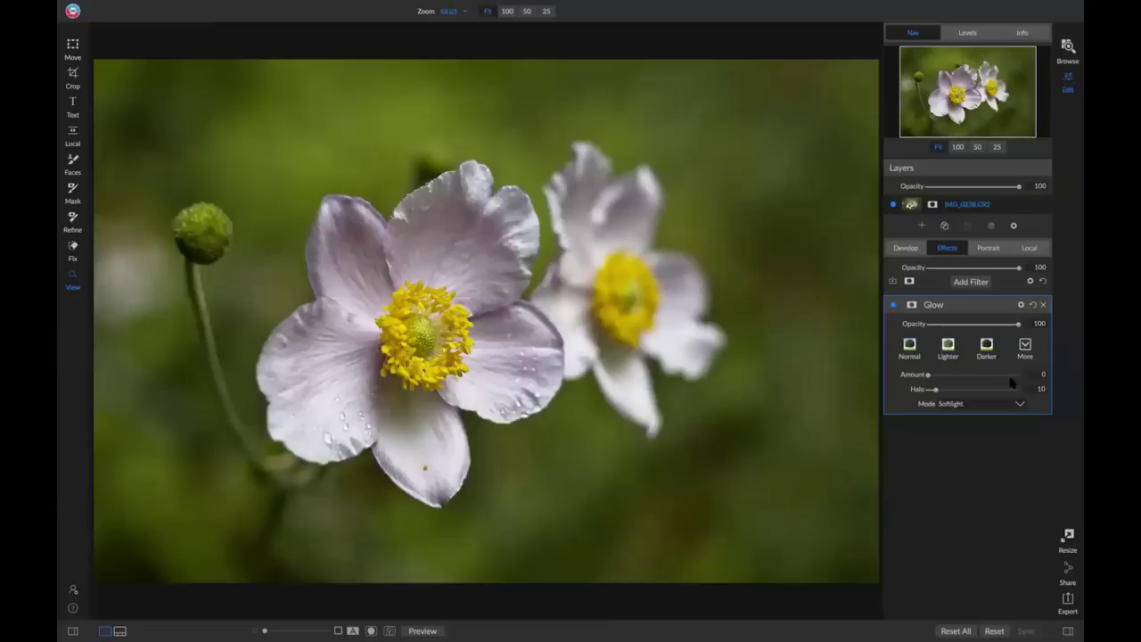
left_click(995, 348)
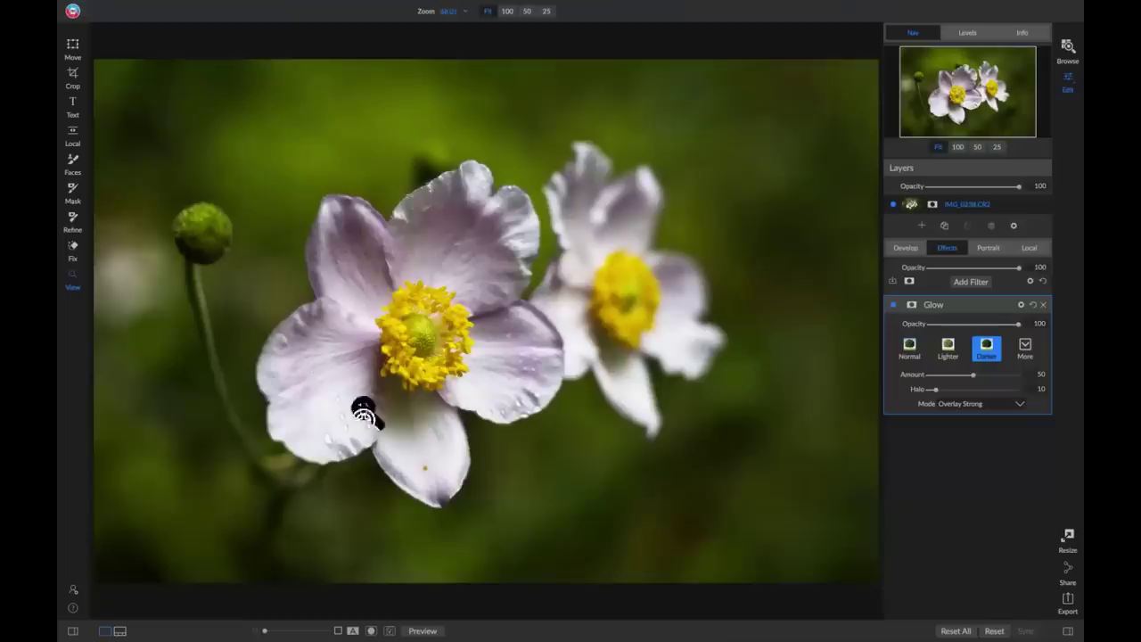
Give Glow a luminosity mask and, viewing it in grayscale, adjust its levels to whiten the petals and keep the background dark.
left_click(912, 305)
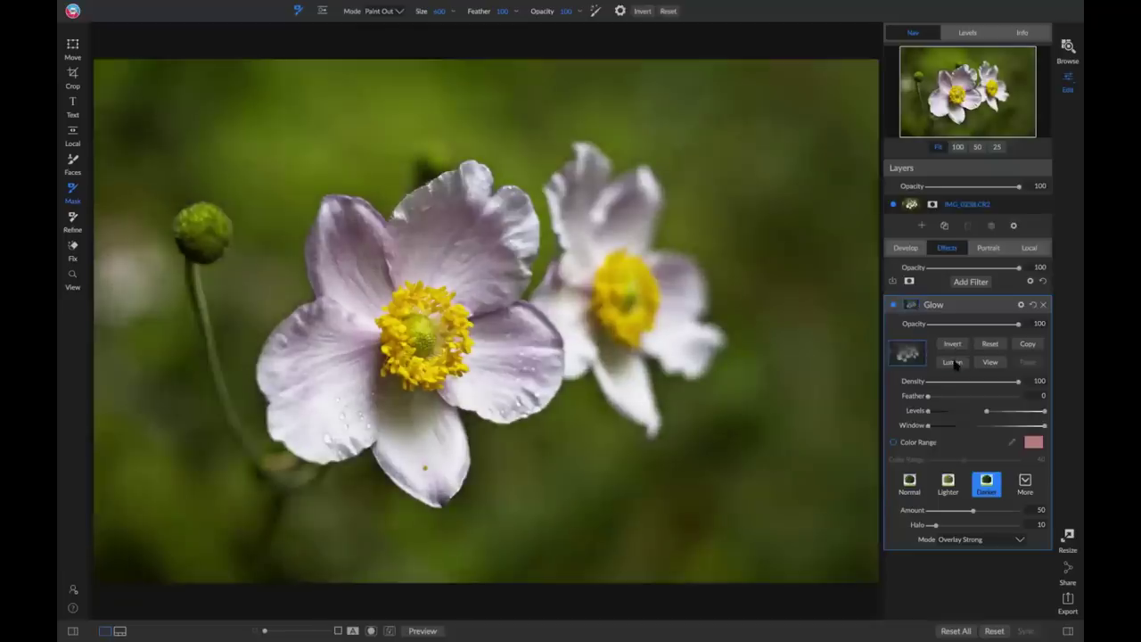
left_click(954, 362)
left_click(986, 362)
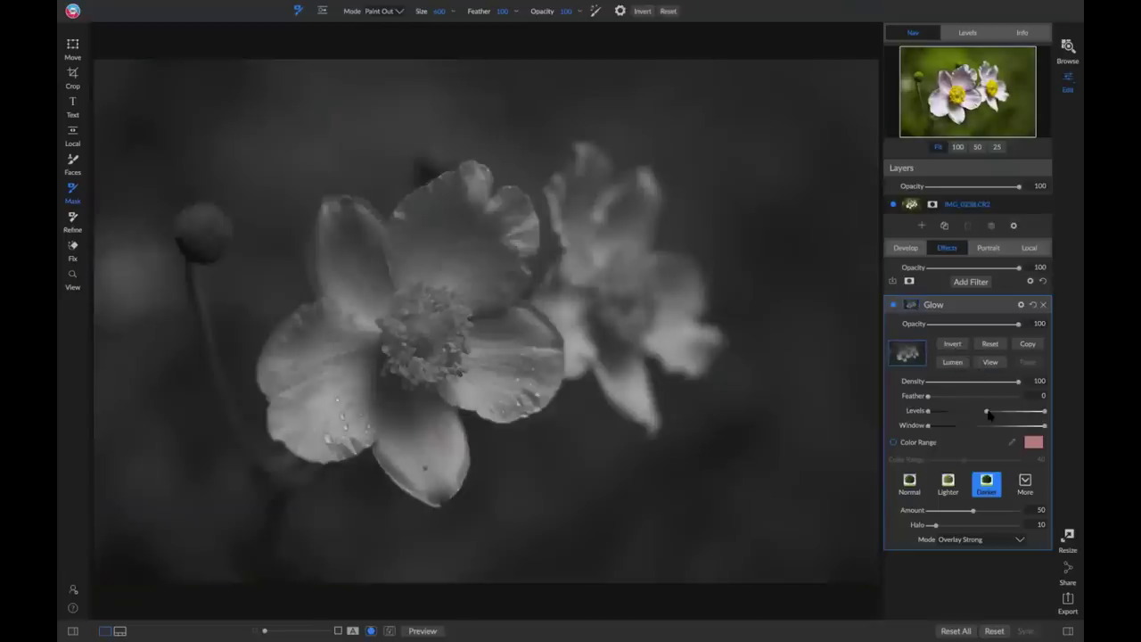
left_click_drag(986, 411, 974, 412)
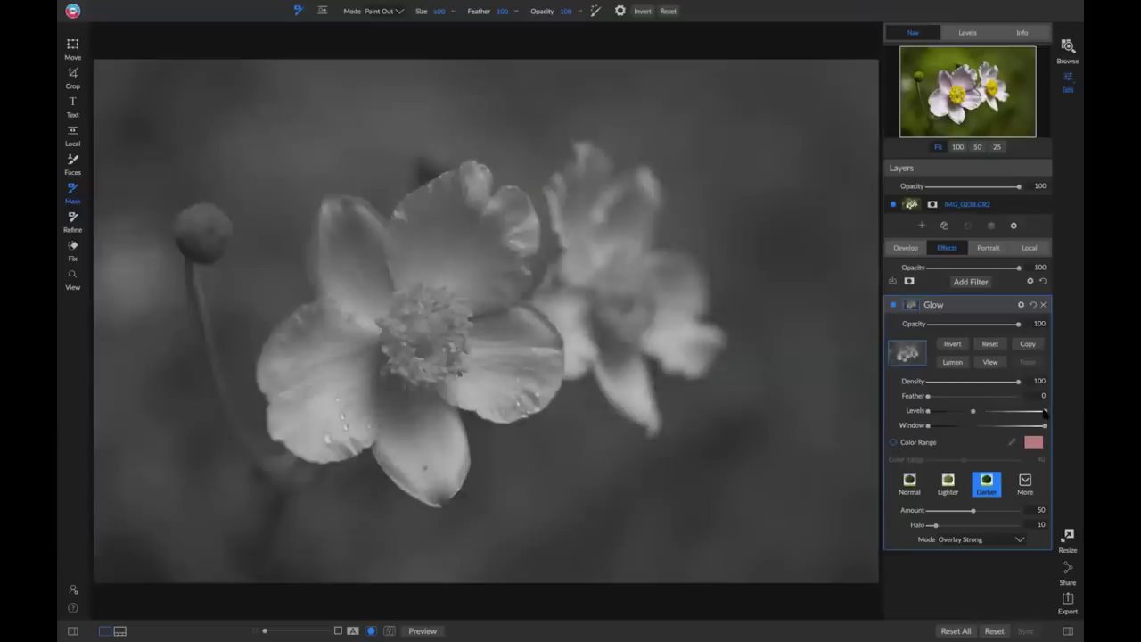
left_click_drag(1043, 412, 930, 427)
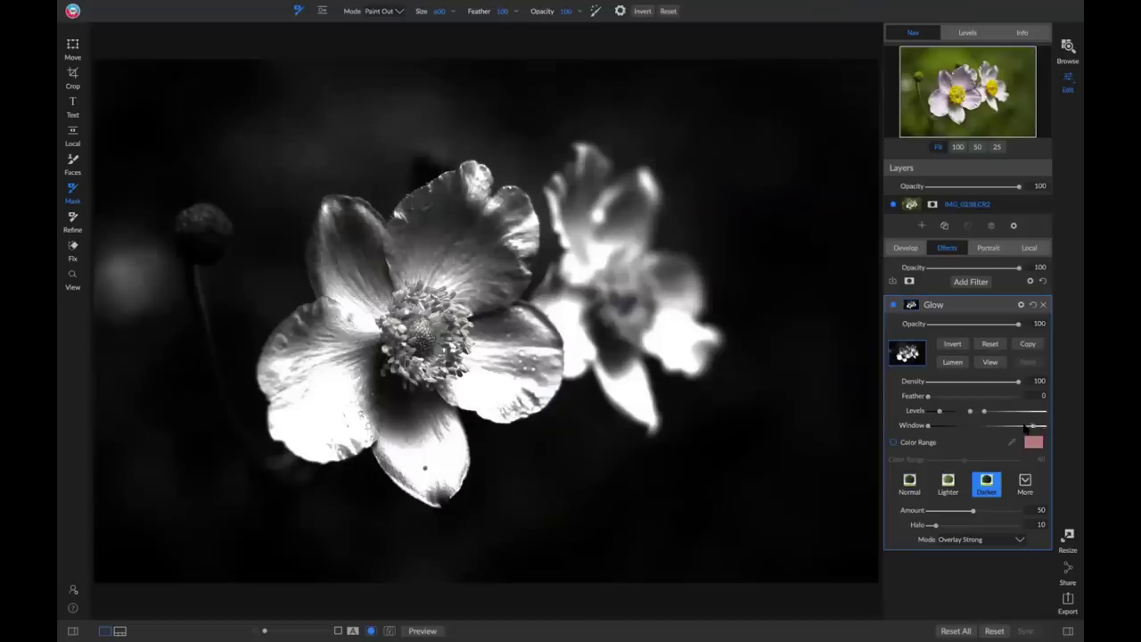
left_click_drag(984, 411, 965, 413)
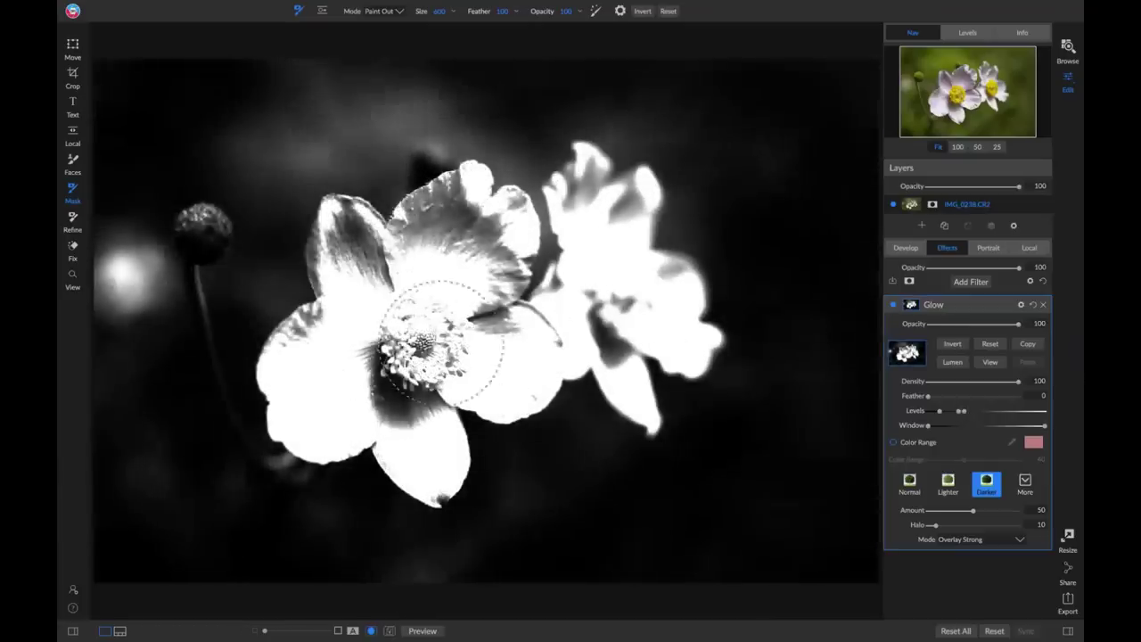
Give Glow the Normal preset with Amount 100 and Halo 12, and compare the photo with and without the filter.
left_click(990, 362)
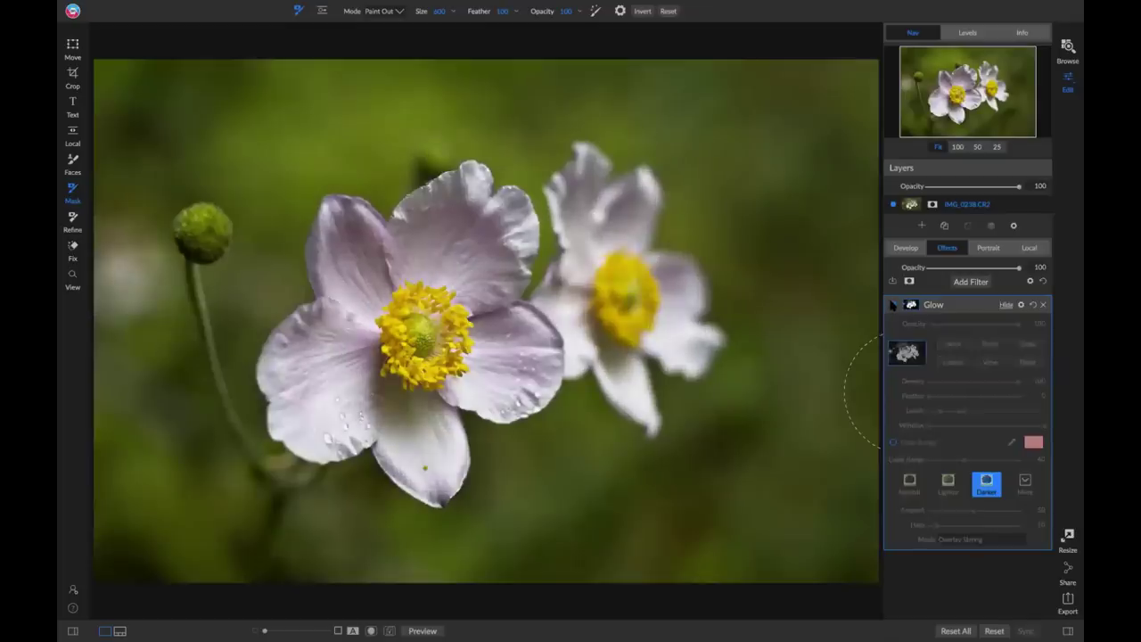
left_click(892, 305)
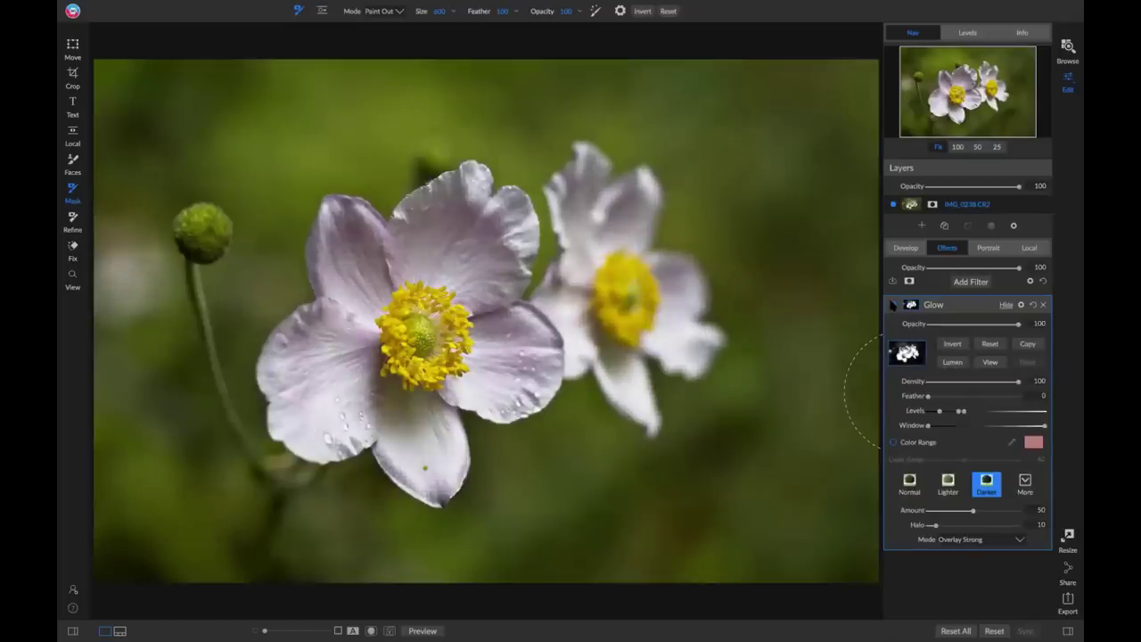
left_click(910, 483)
left_click_drag(963, 510, 1025, 511)
mouse_move(936, 525)
left_mouse_down()
mouse_move(954, 526)
mouse_move(938, 532)
left_mouse_up()
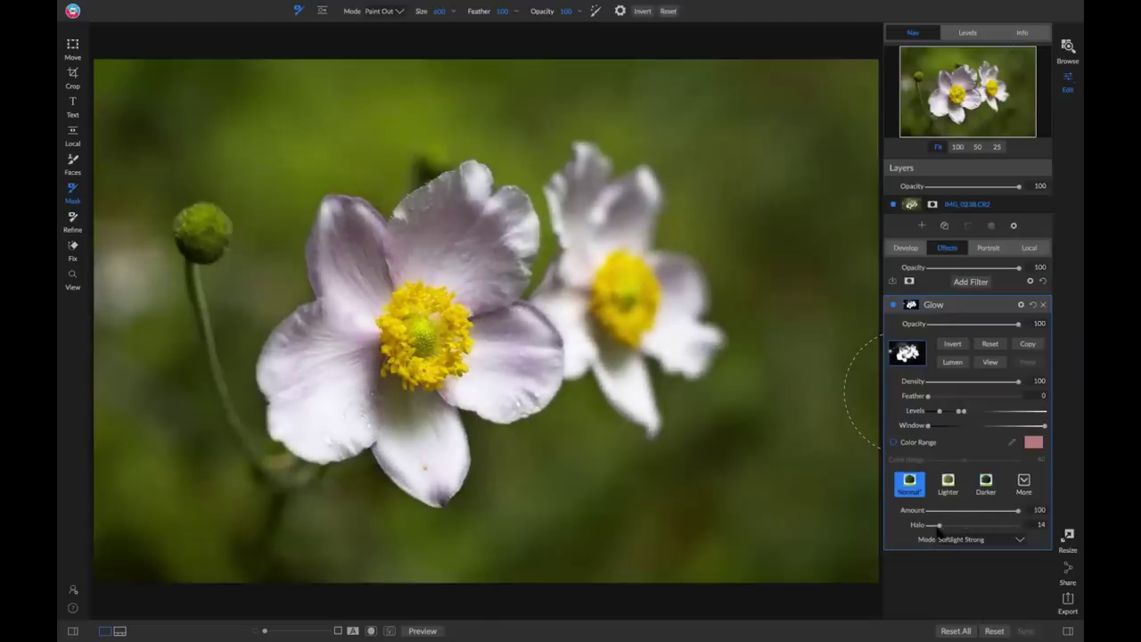
left_click(895, 305)
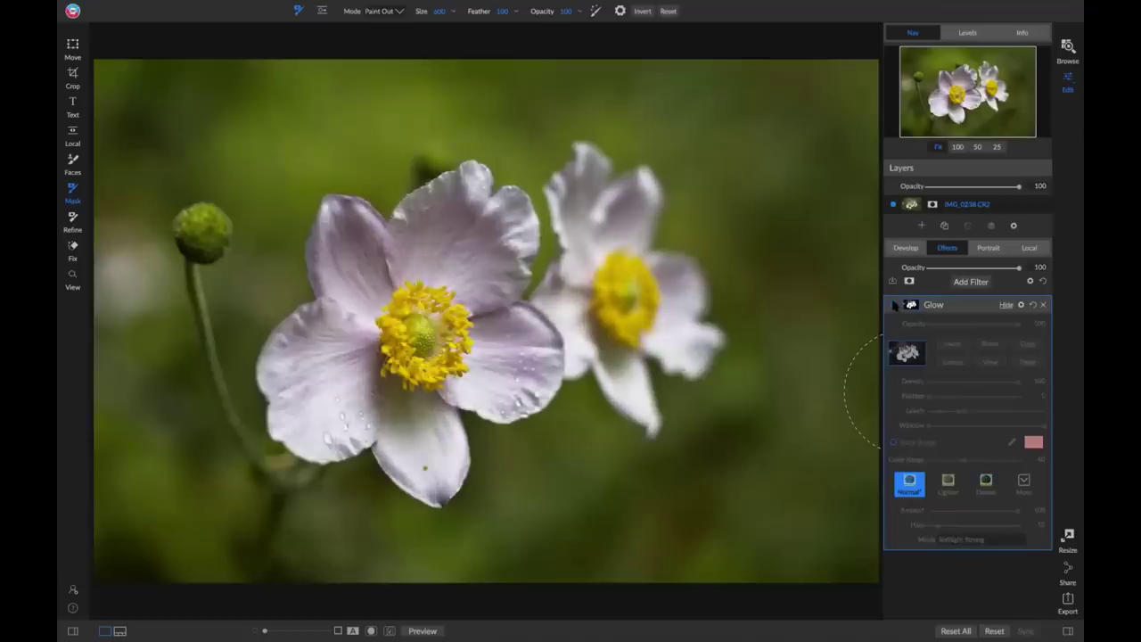
left_click(894, 305)
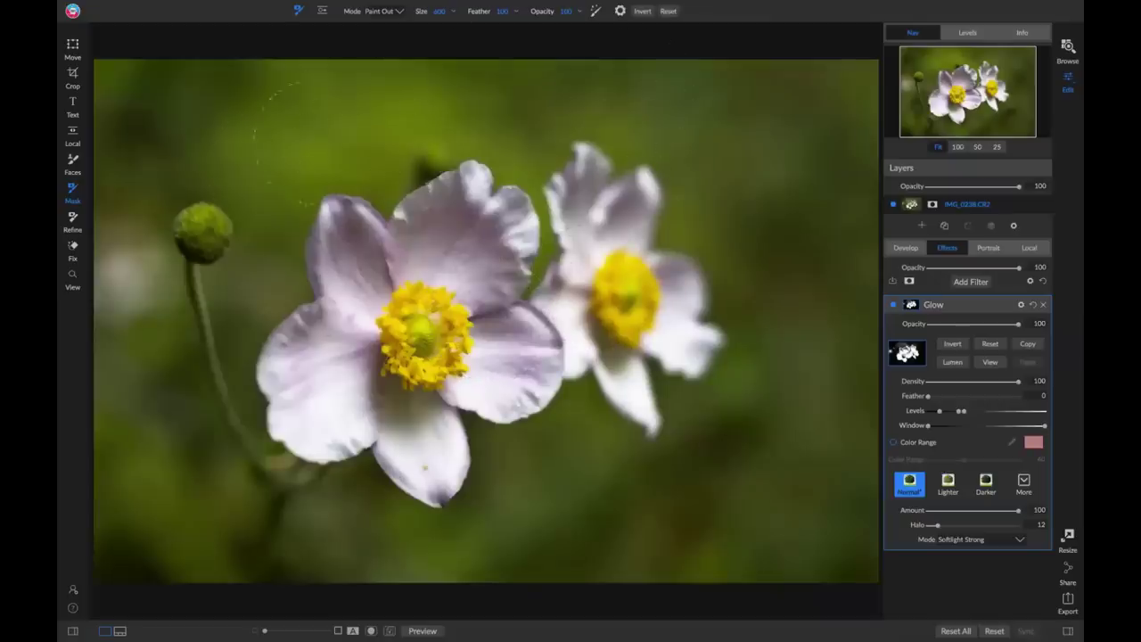
Replace the Glow filter with a Dynamic Contrast filter using the Surreal preset, and open its mask options.
left_click(1042, 305)
left_click(972, 281)
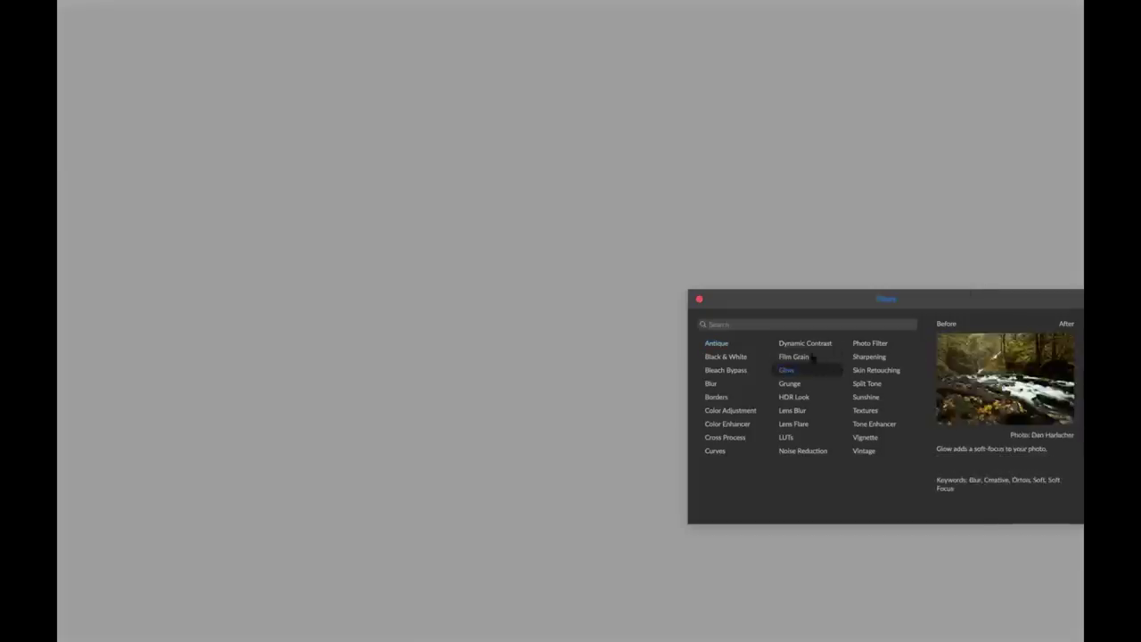
left_click(807, 343)
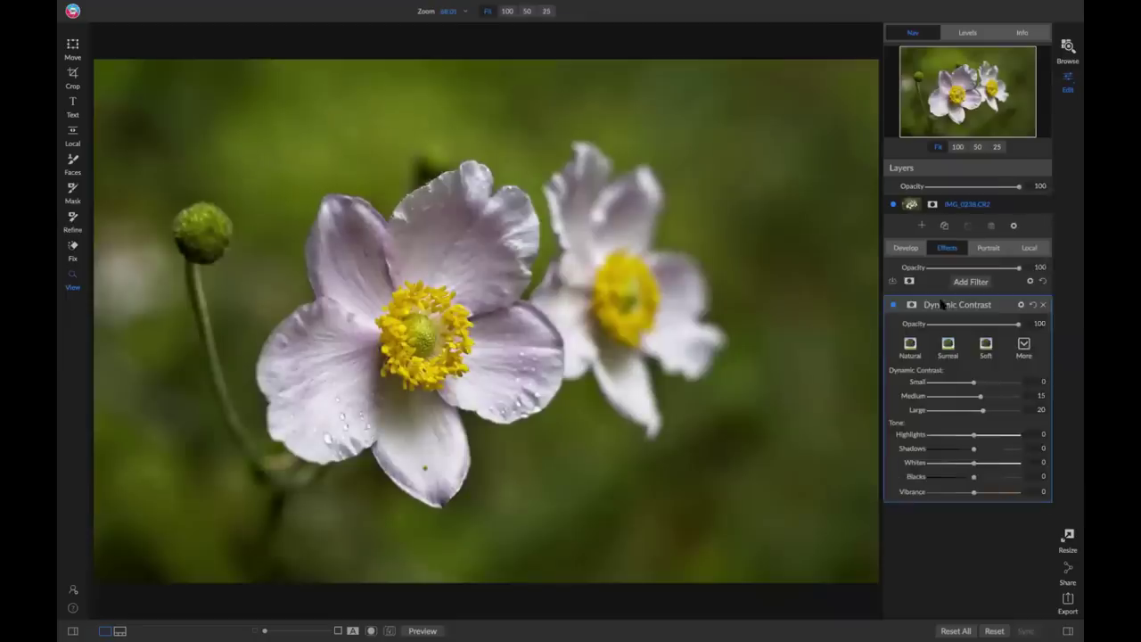
left_click(911, 306)
left_click(946, 482)
Give Dynamic Contrast a luminosity mask with levels tightened to near black and white, and compare the photo with and without the filter.
left_click(952, 363)
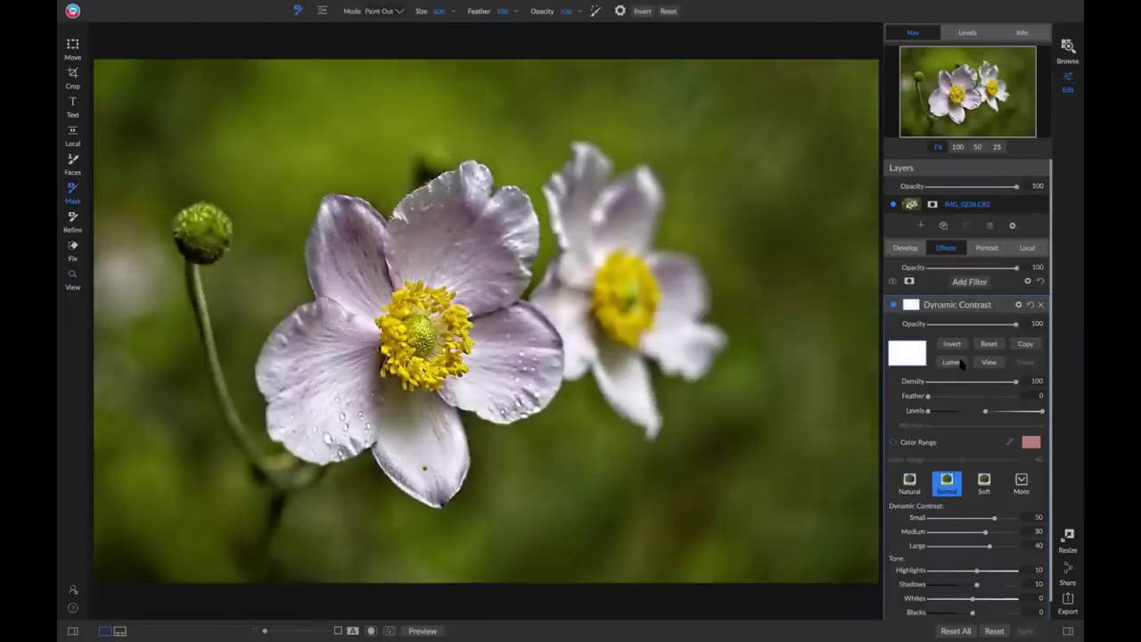
left_click(990, 362)
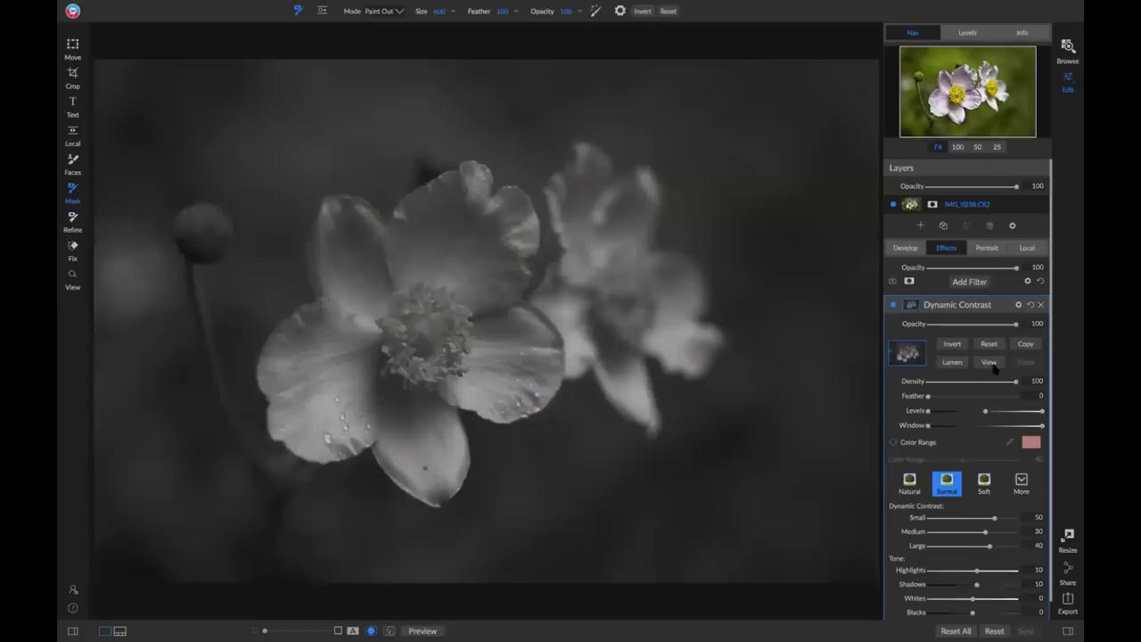
left_click_drag(928, 411, 970, 411)
left_click_drag(1043, 412, 961, 412)
left_click(985, 362)
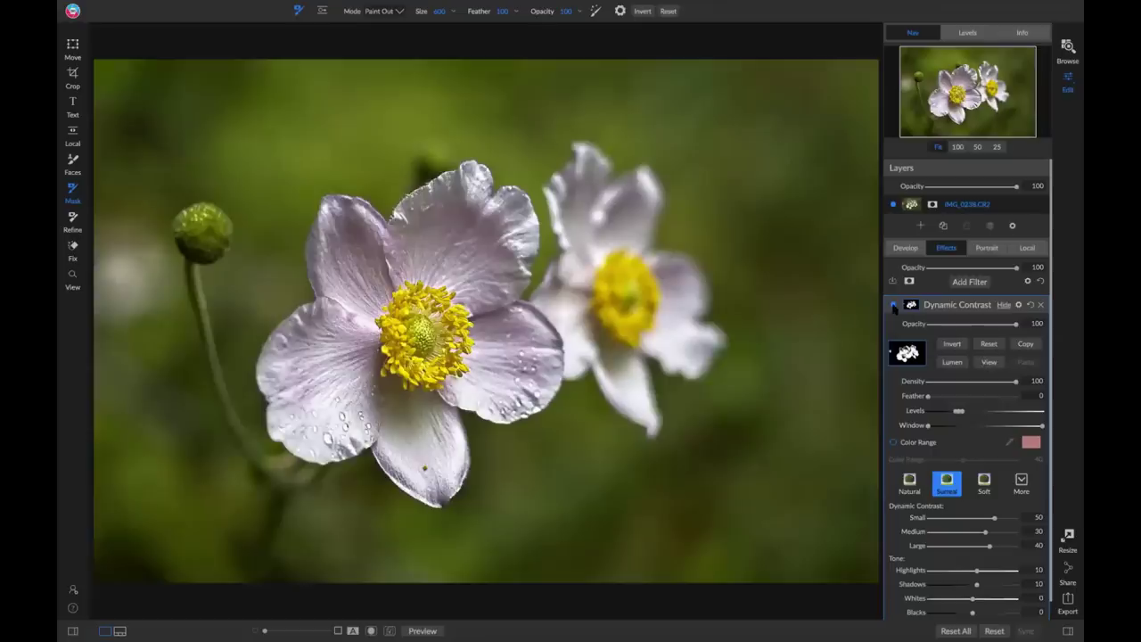
left_click(894, 306)
left_click(895, 306)
Viewing the mask in grayscale, paint out the stray background spots and paint in the front flower's large upper petal.
left_click(991, 362)
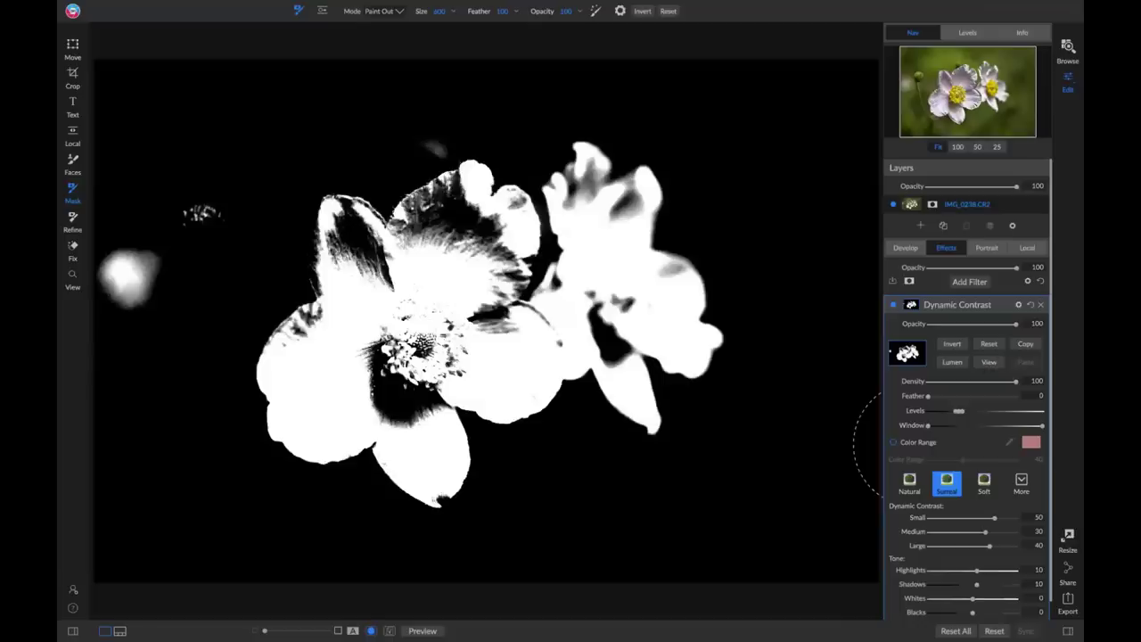
mouse_move(198, 279)
left_mouse_down()
mouse_move(152, 294)
mouse_move(127, 267)
mouse_move(125, 232)
mouse_move(216, 208)
mouse_move(433, 109)
mouse_move(402, 102)
left_mouse_up()
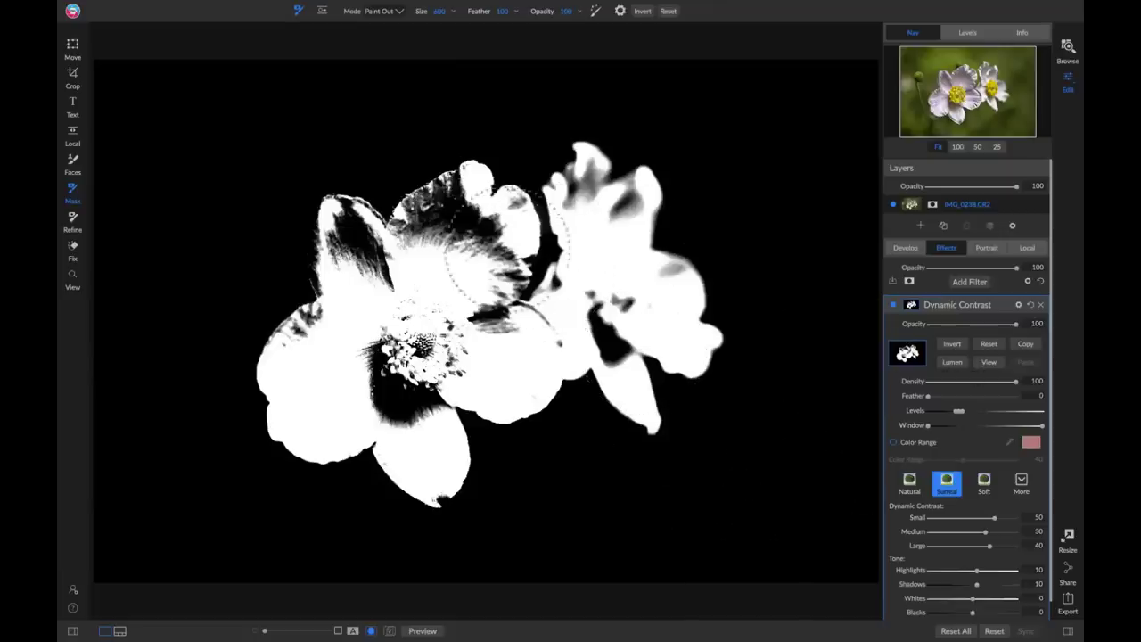
key("x")
left_click(451, 246)
key("ctrl+z")
mouse_move(454, 248)
left_mouse_down()
mouse_move(466, 219)
mouse_move(406, 259)
left_mouse_up()
Paint in the dark area of the front flower's upper-left petal with a smaller brush, reducing the brush size to 200.
key("bracketleft")
key("bracketleft")
key("bracketleft")
key("bracketleft")
key("bracketleft")
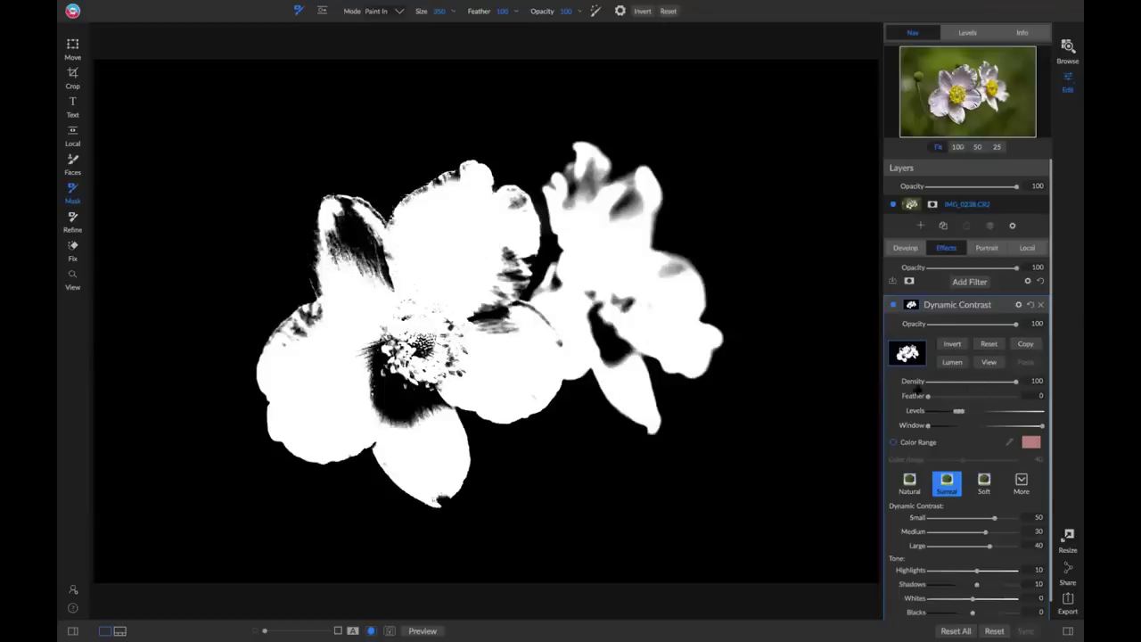
mouse_move(355, 251)
left_mouse_down()
mouse_move(382, 277)
mouse_move(359, 267)
mouse_move(348, 227)
mouse_move(383, 279)
mouse_move(354, 224)
left_mouse_up()
key("bracketleft")
key("bracketleft")
key("bracketleft")
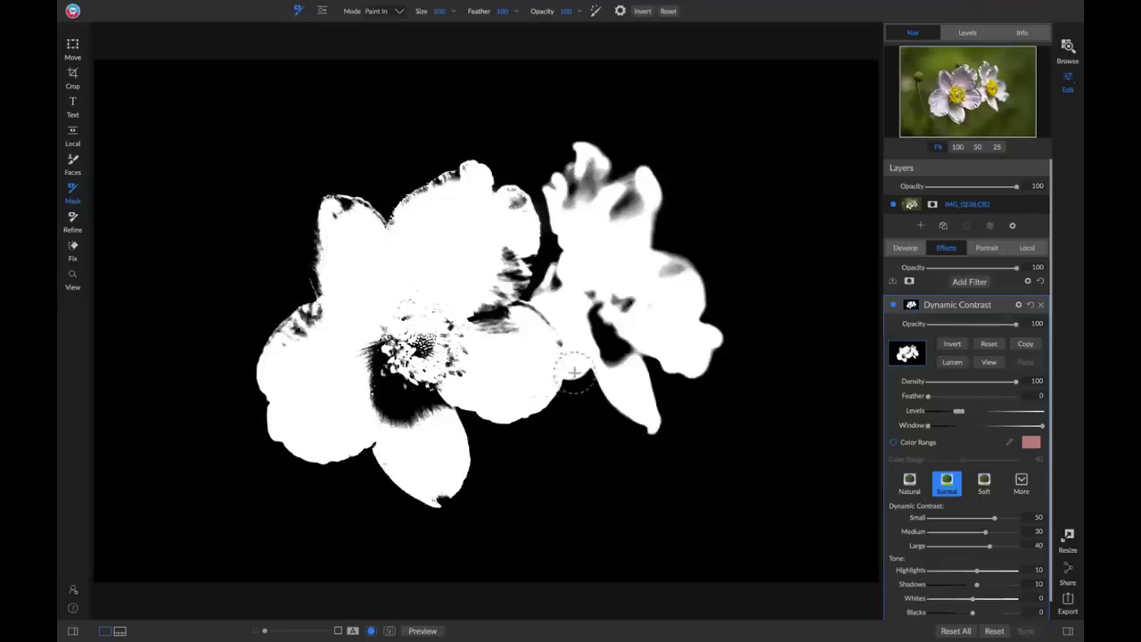
Copy the Dynamic Contrast mask and add a Curves filter above it.
left_click(1024, 345)
key("ctrl+m")
left_click(970, 282)
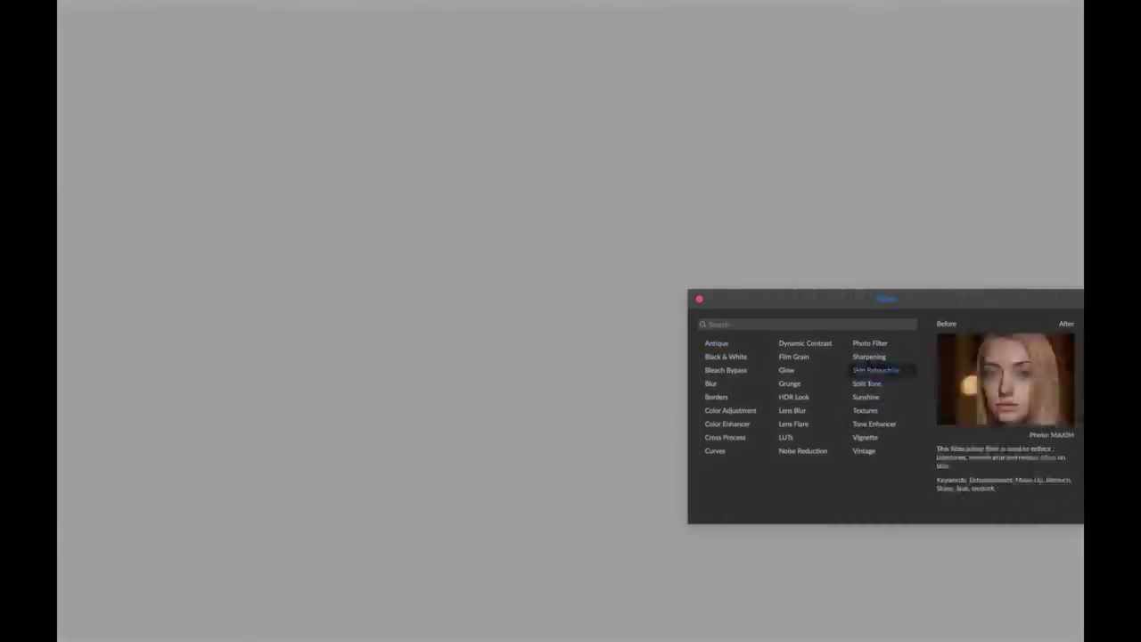
left_click(764, 453)
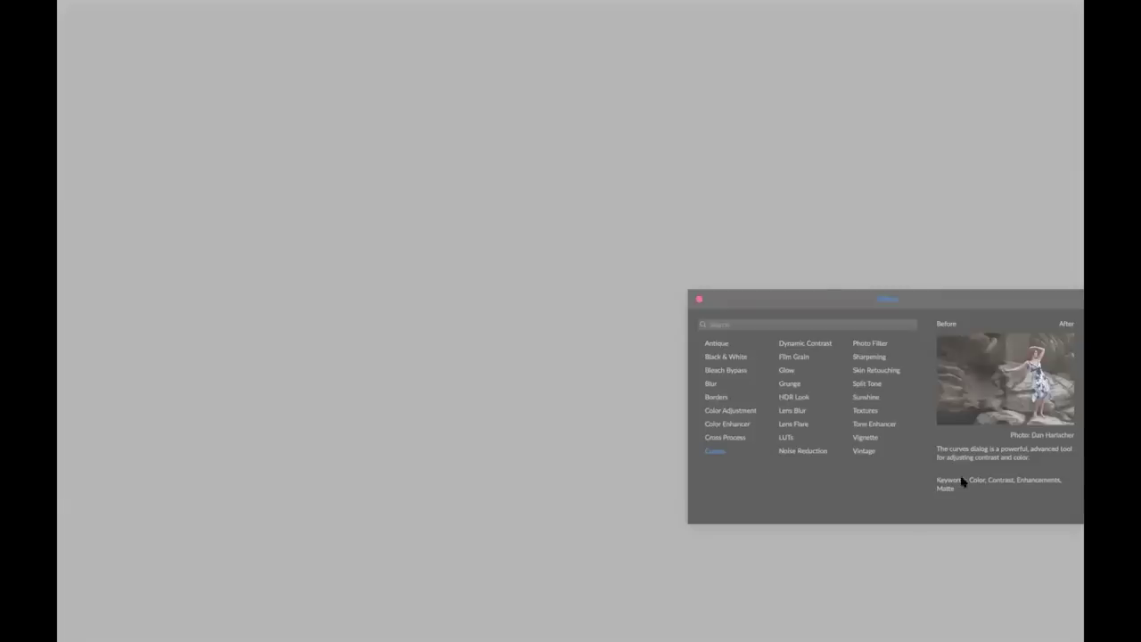
Shape the curve to brighten the midtones with a shadow anchor at In 78, Out 78, and paste the copied mask into Curves.
left_click_drag(971, 429, 945, 452)
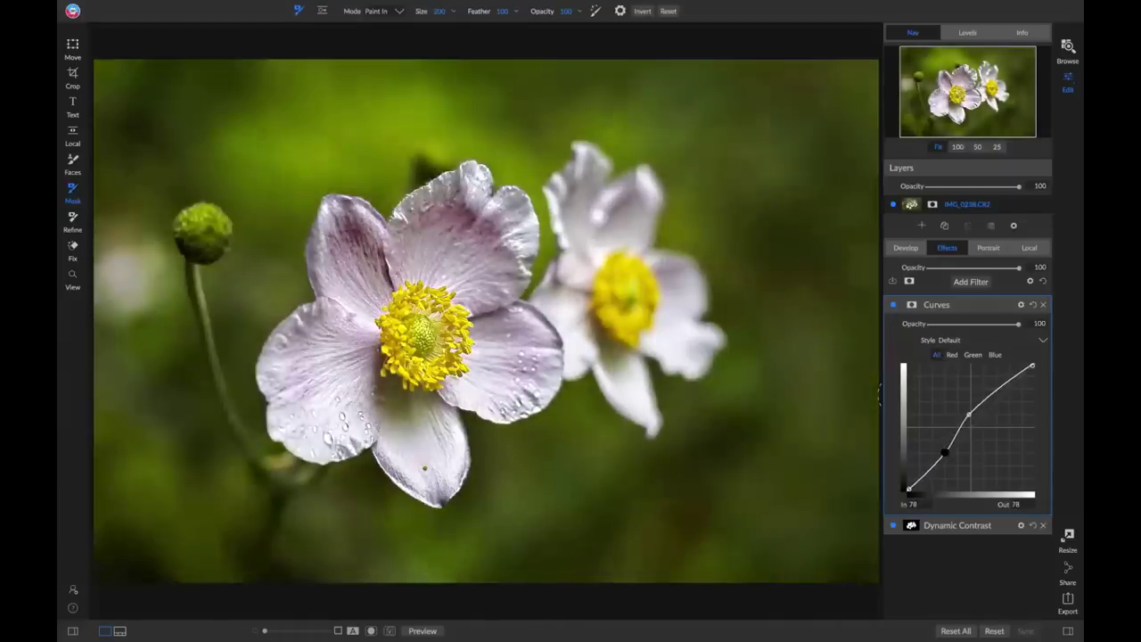
left_click(912, 304)
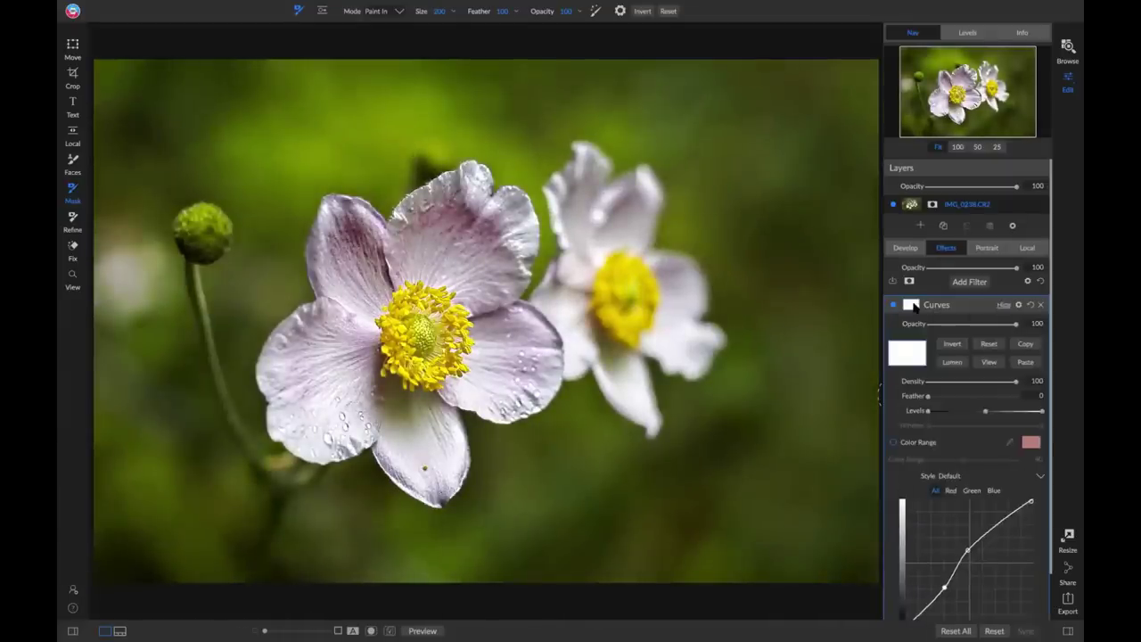
left_click(1025, 362)
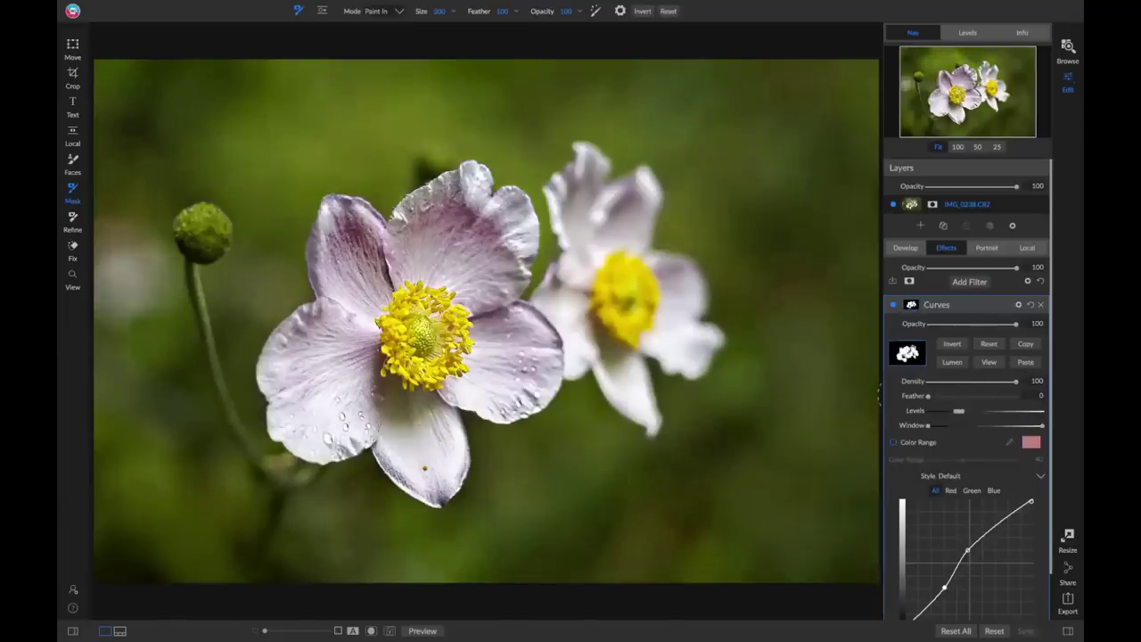
Inspect the pasted Curves mask in grayscale, and compare the photo with and without the filter.
left_click(990, 362)
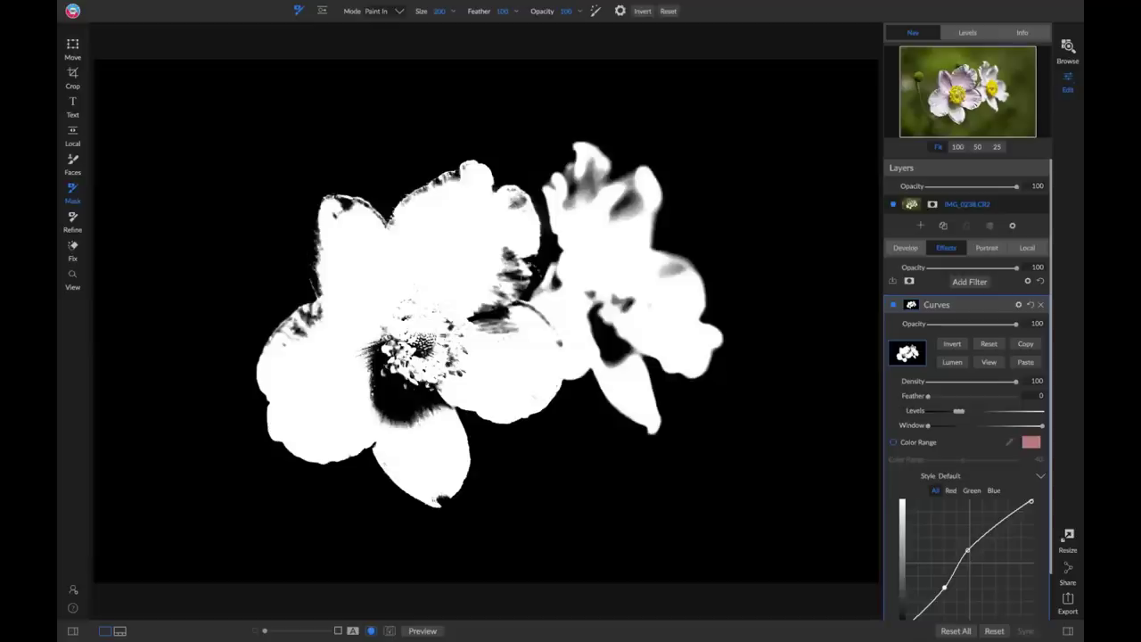
left_click(991, 363)
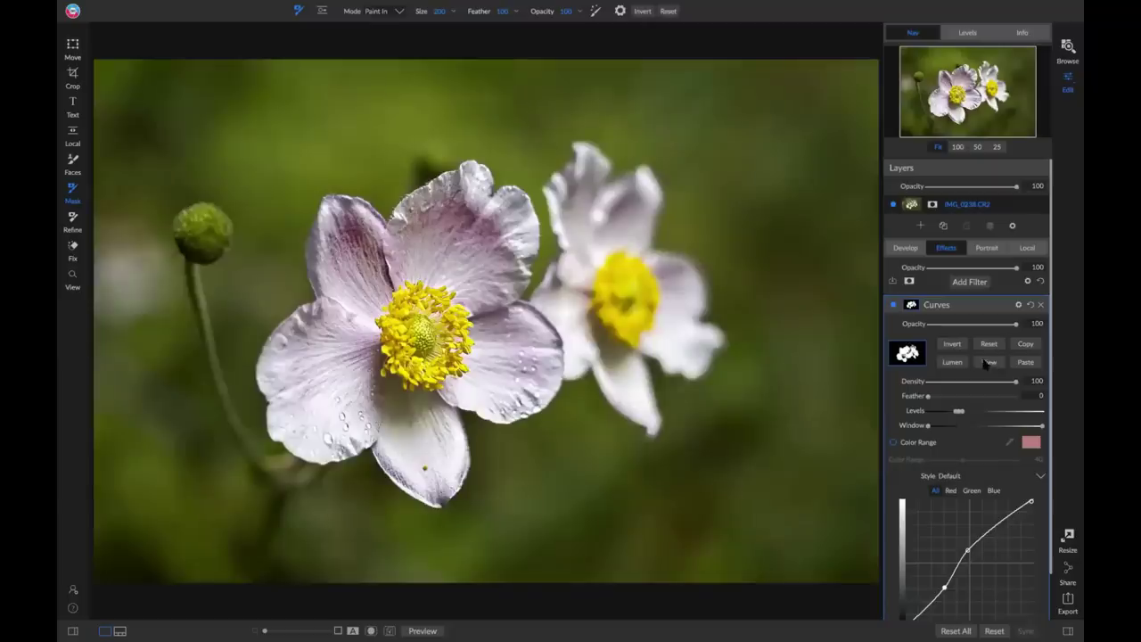
left_click(893, 305)
left_click(893, 305)
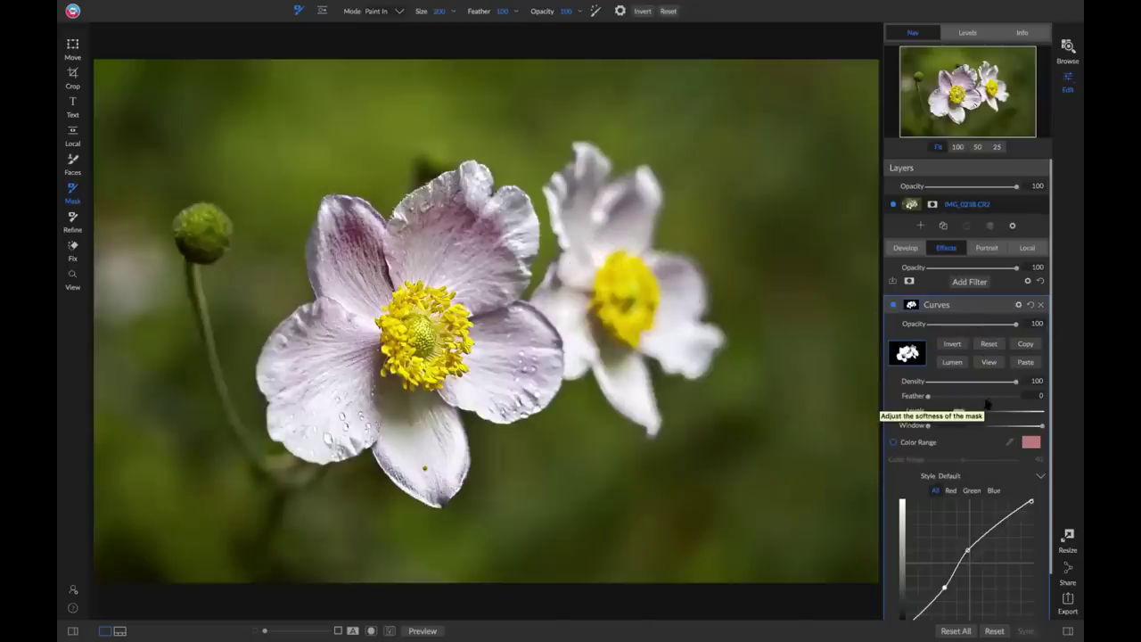
Viewing the Curves mask in grayscale, try inverting it and invert it back.
left_click(989, 361)
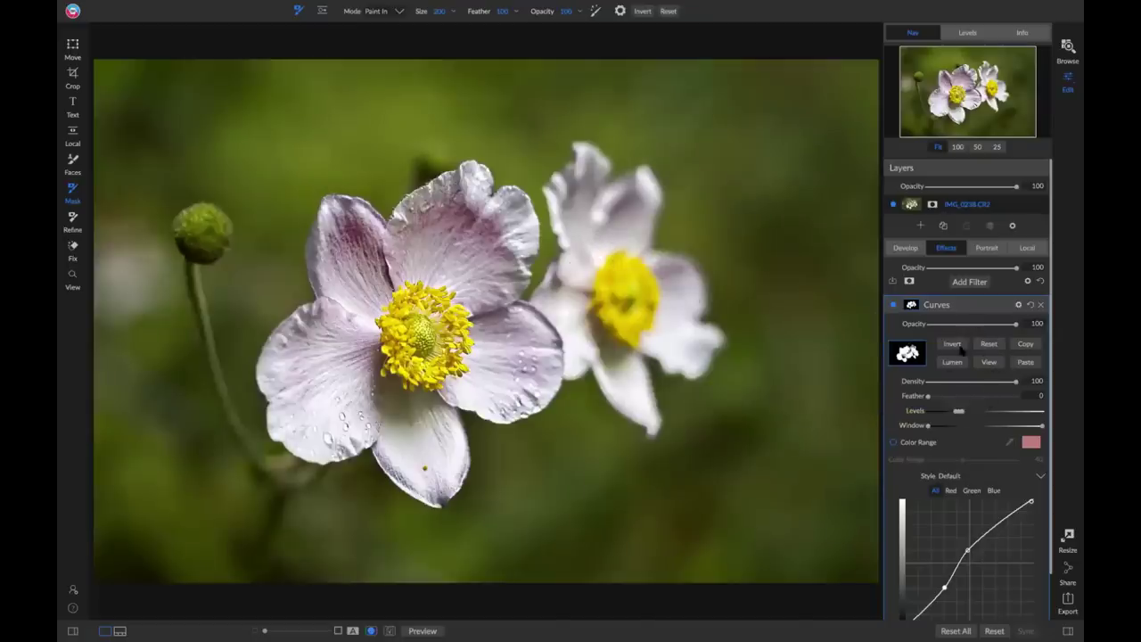
left_click(961, 346)
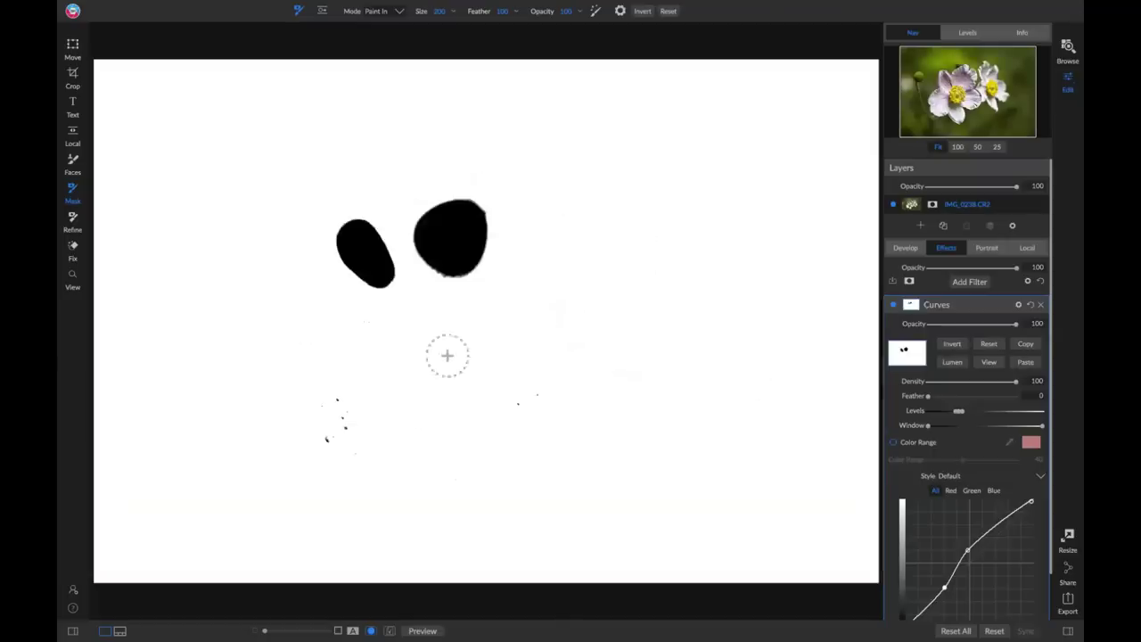
left_click(962, 348)
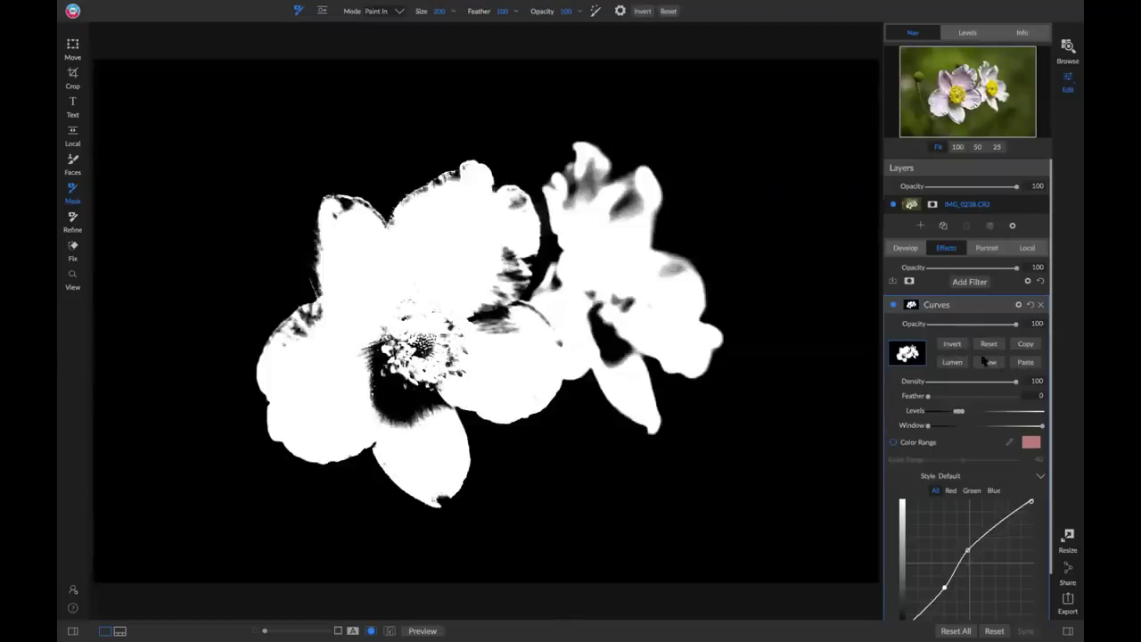
left_click(953, 344)
left_click(952, 344)
left_click(988, 284)
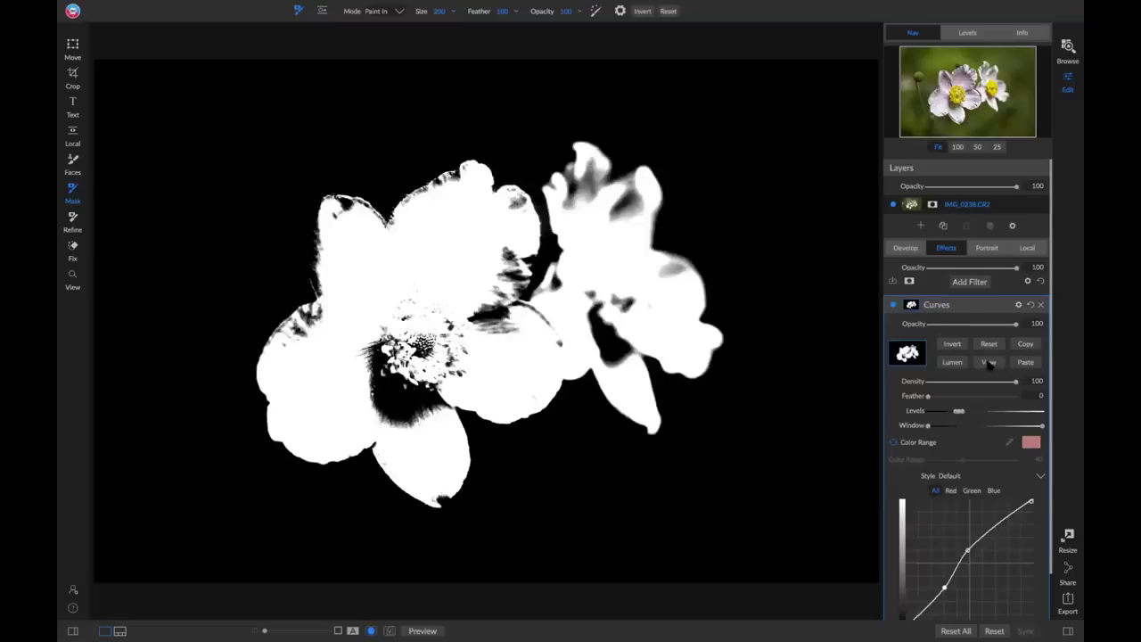
Add a Photo Filter with the Warm Cool preset and lower its opacity to 39.
left_click(971, 283)
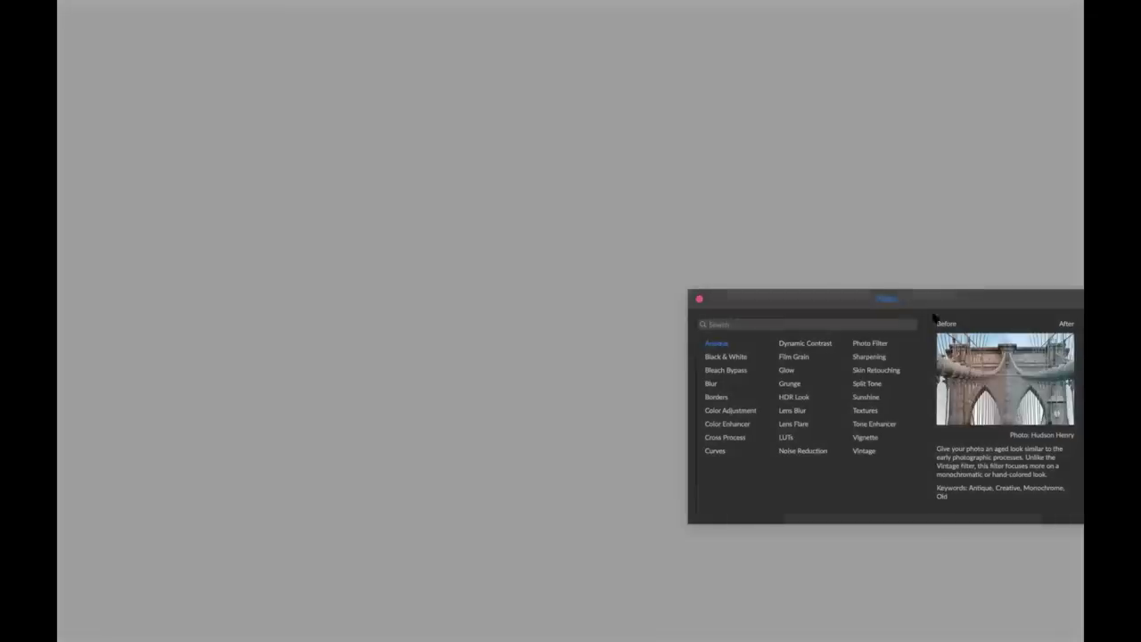
left_click(881, 343)
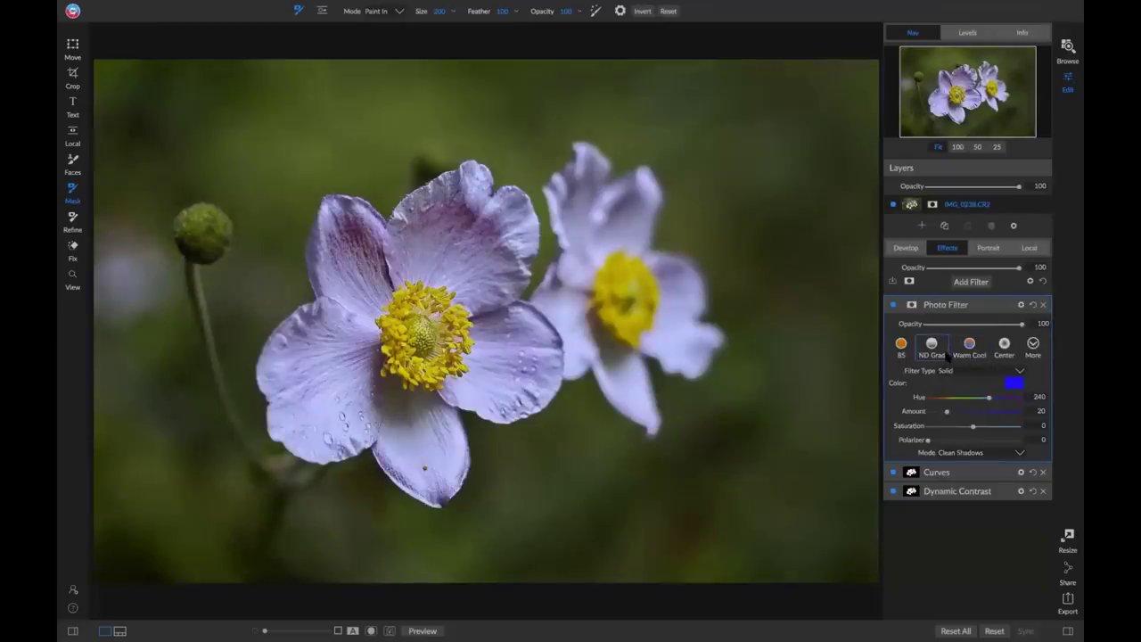
left_click(969, 346)
left_click_drag(1025, 324, 967, 332)
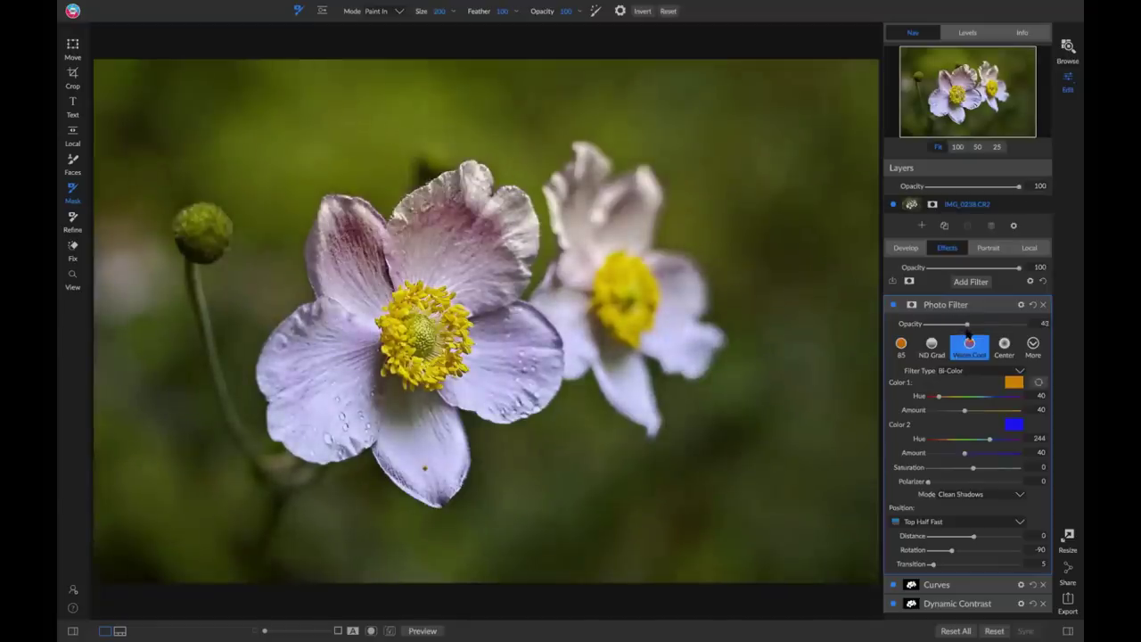
Give Photo Filter an inverted luminosity mask and adjust its levels while viewing the mask in grayscale.
left_click(911, 305)
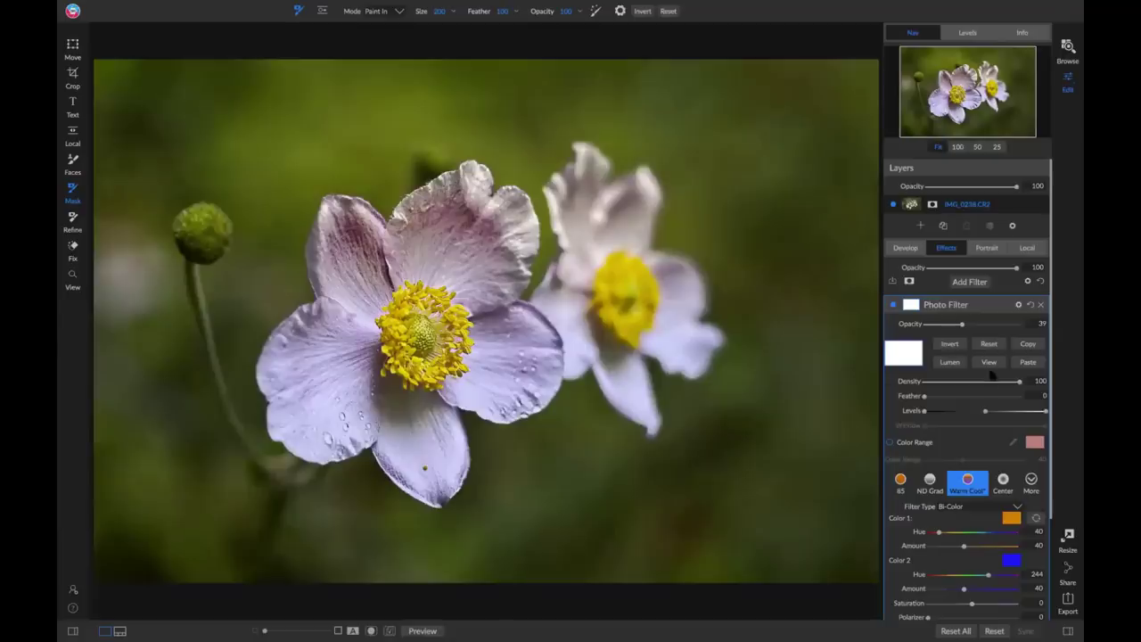
left_click(950, 362)
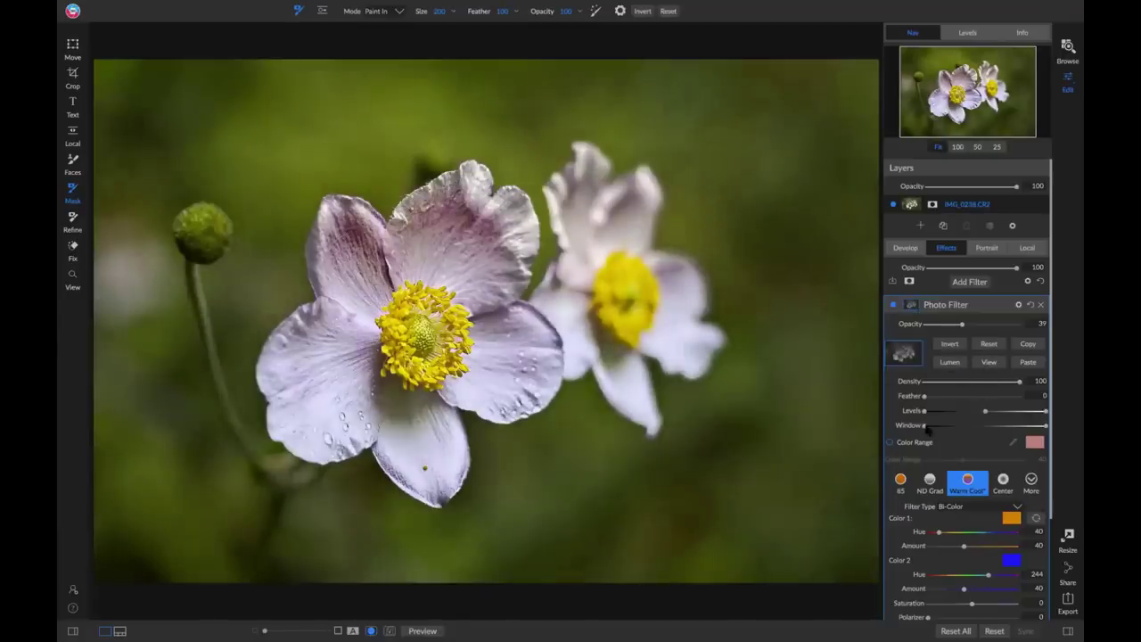
left_click(972, 415)
mouse_move(984, 412)
left_mouse_down()
mouse_move(959, 412)
mouse_move(982, 412)
left_mouse_up()
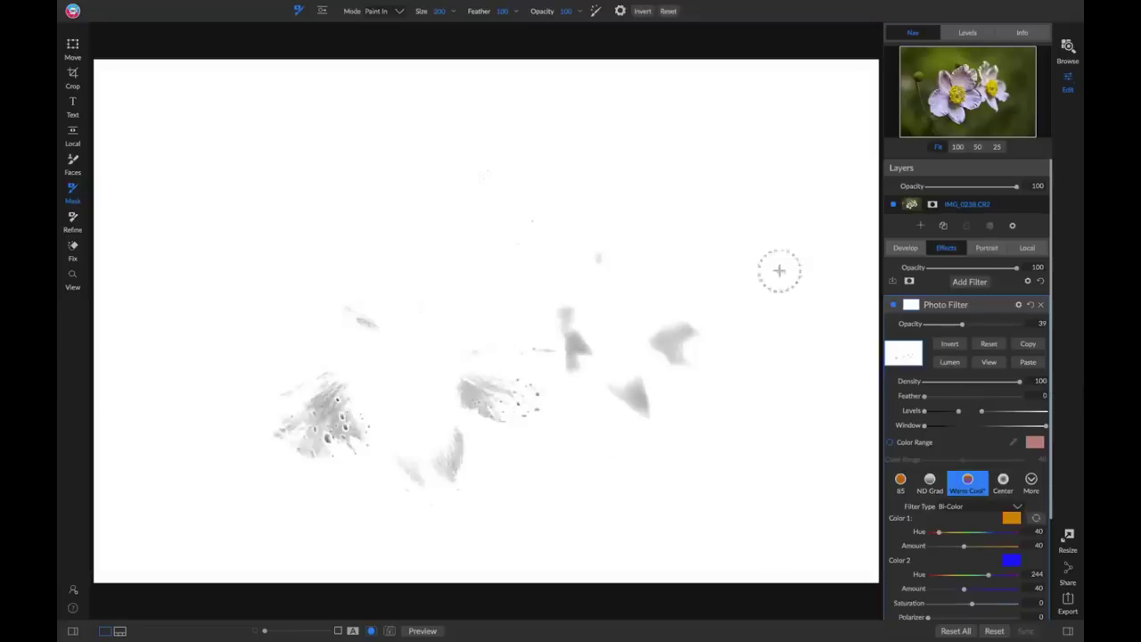
left_click_drag(981, 413, 1017, 412)
Delete the Photo Filter and the Curves filter from the effects stack.
left_click(1041, 305)
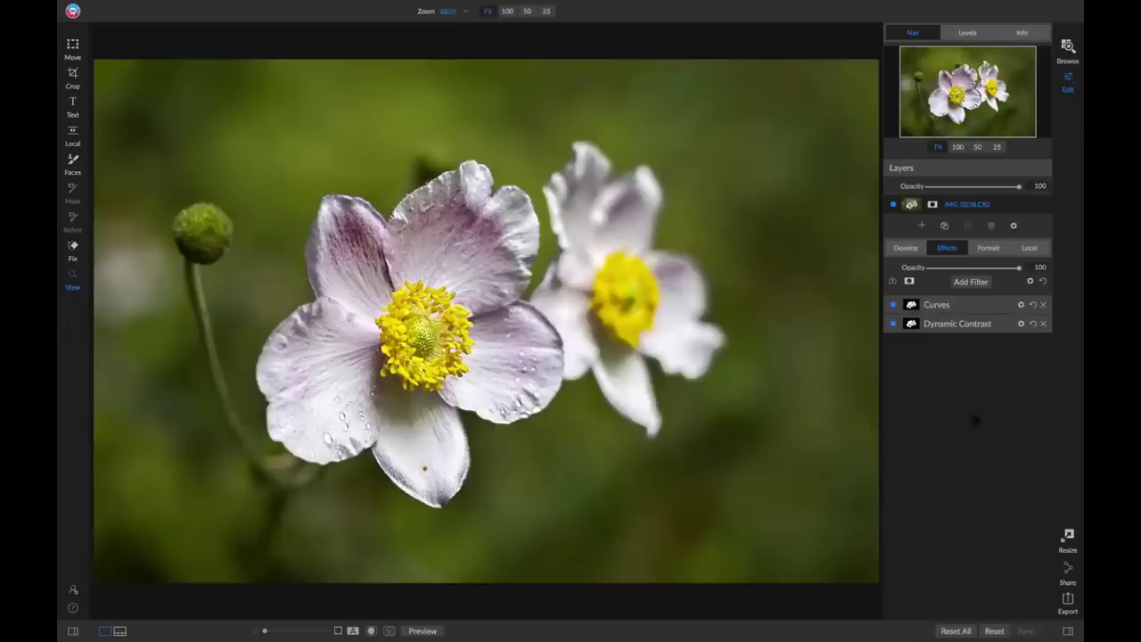
left_click(998, 306)
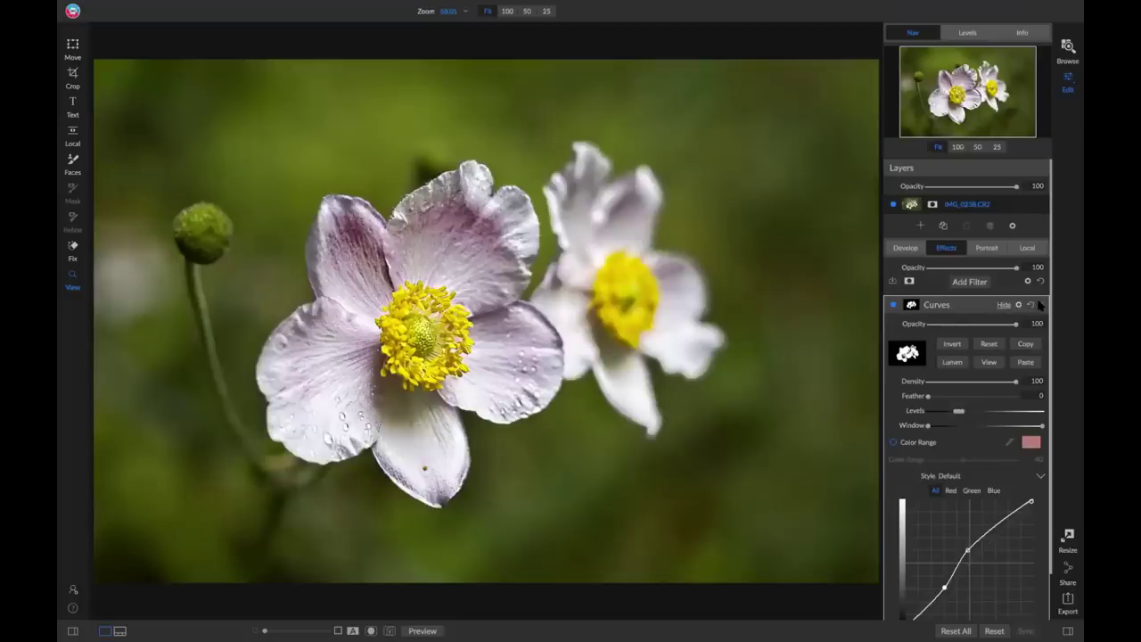
left_click(1040, 305)
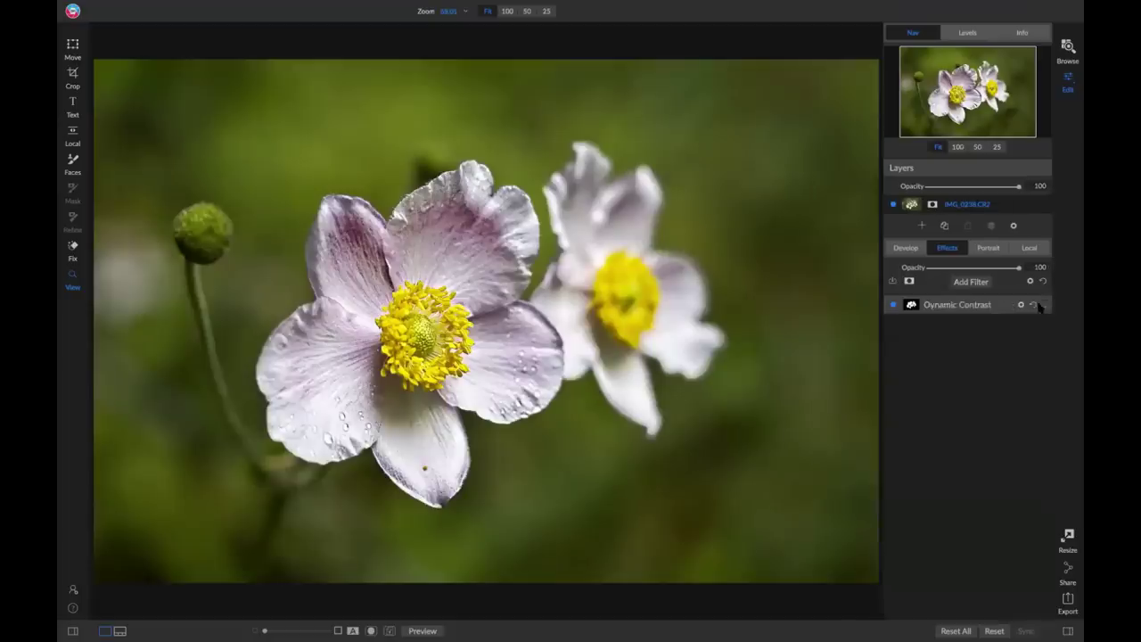
Remove the Dynamic Contrast filter from the flower photo, return to Browse and open the Demo DK folder.
left_click(1039, 305)
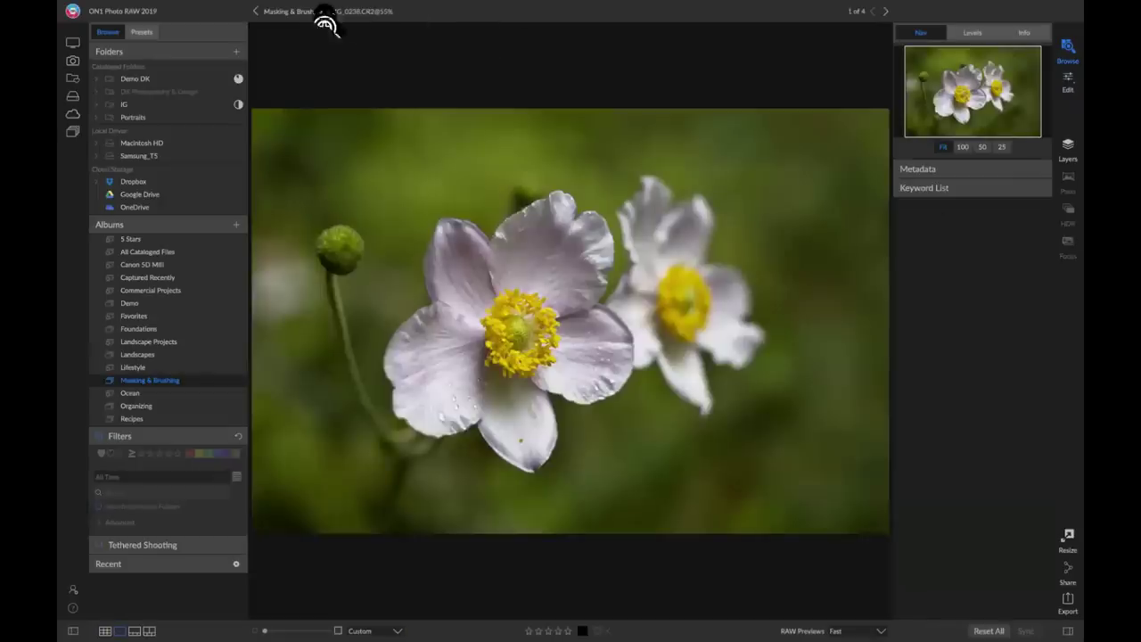
left_click(301, 12)
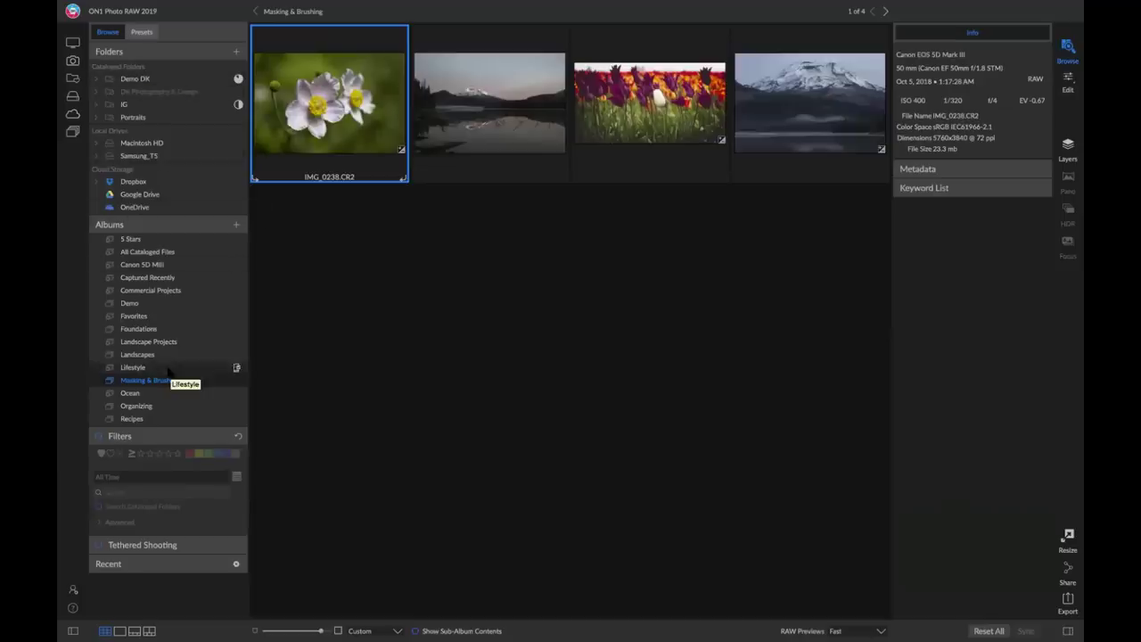
left_click(143, 182)
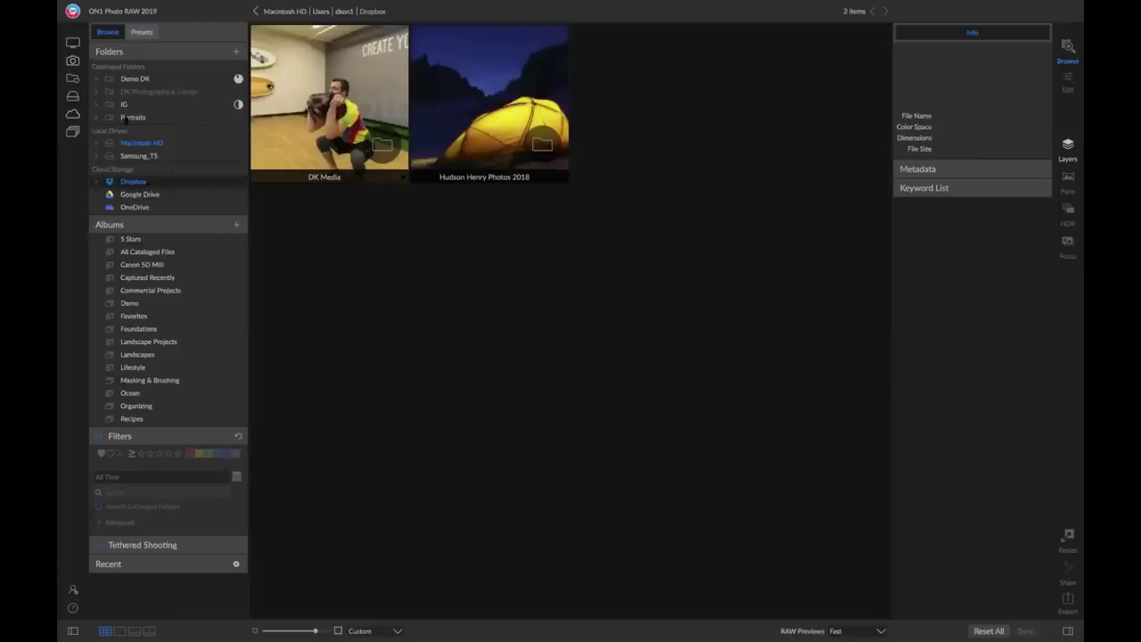
left_click(145, 83)
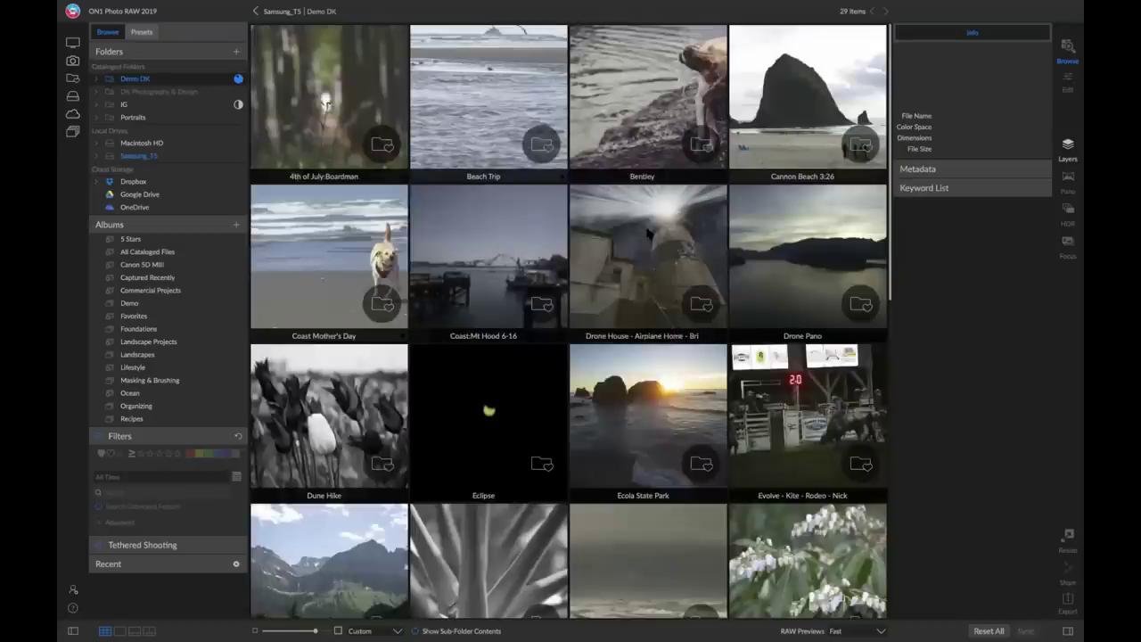
Look through the Leach Botanical - Sparks Lake folder, preview IMG_0517.CR2 and return to the Demo DK folder.
double_click(648, 235)
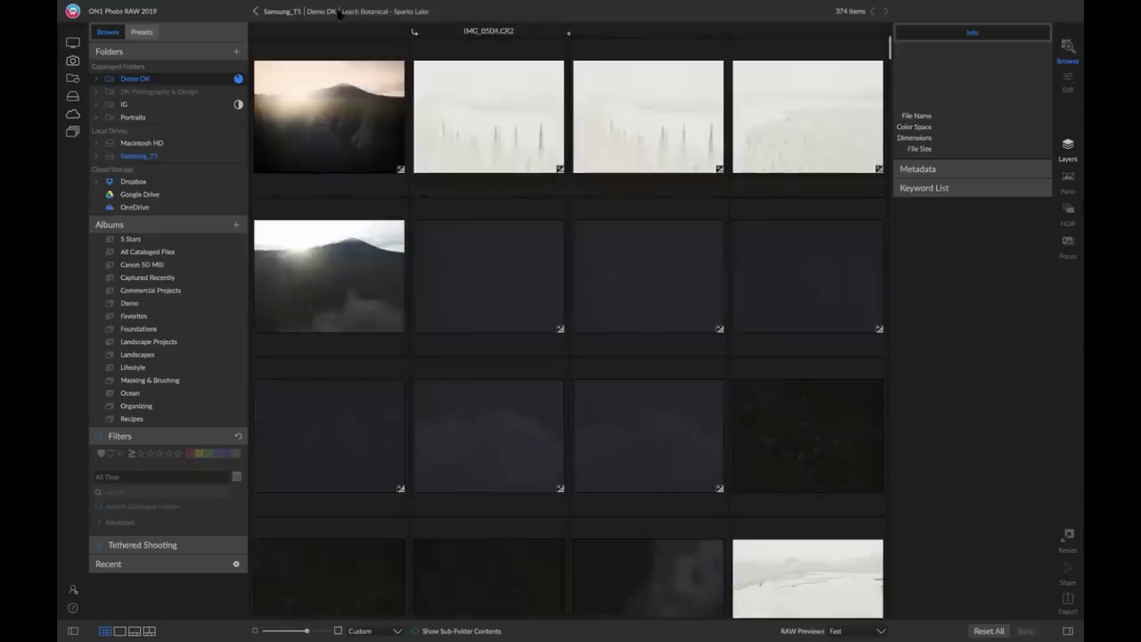
left_click(322, 10)
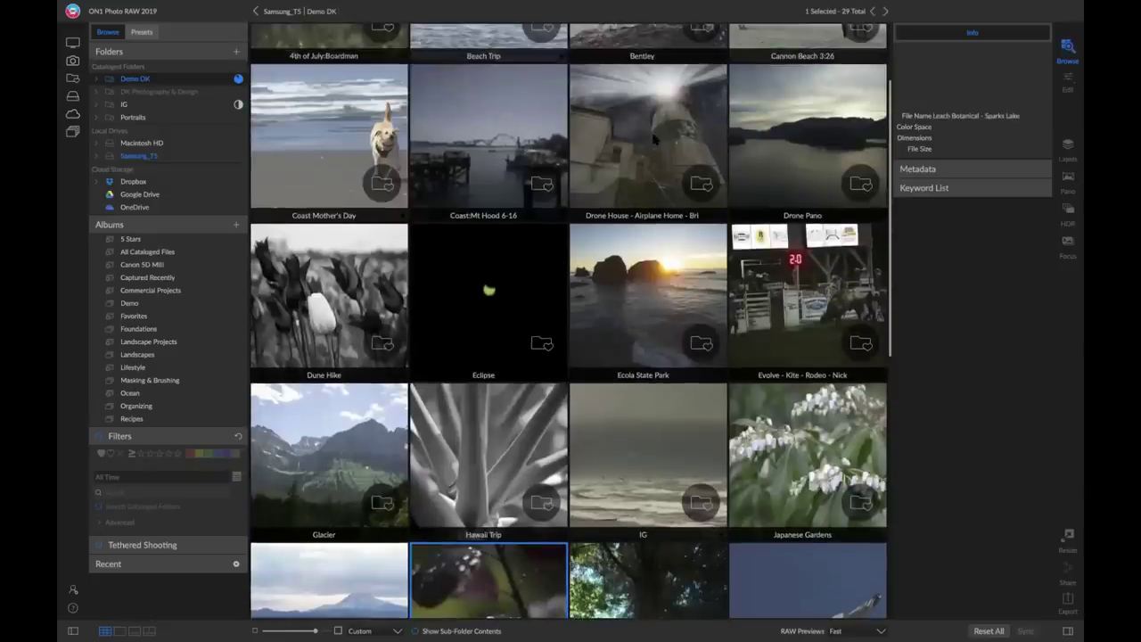
key("Return")
left_click(650, 138)
double_click(650, 138)
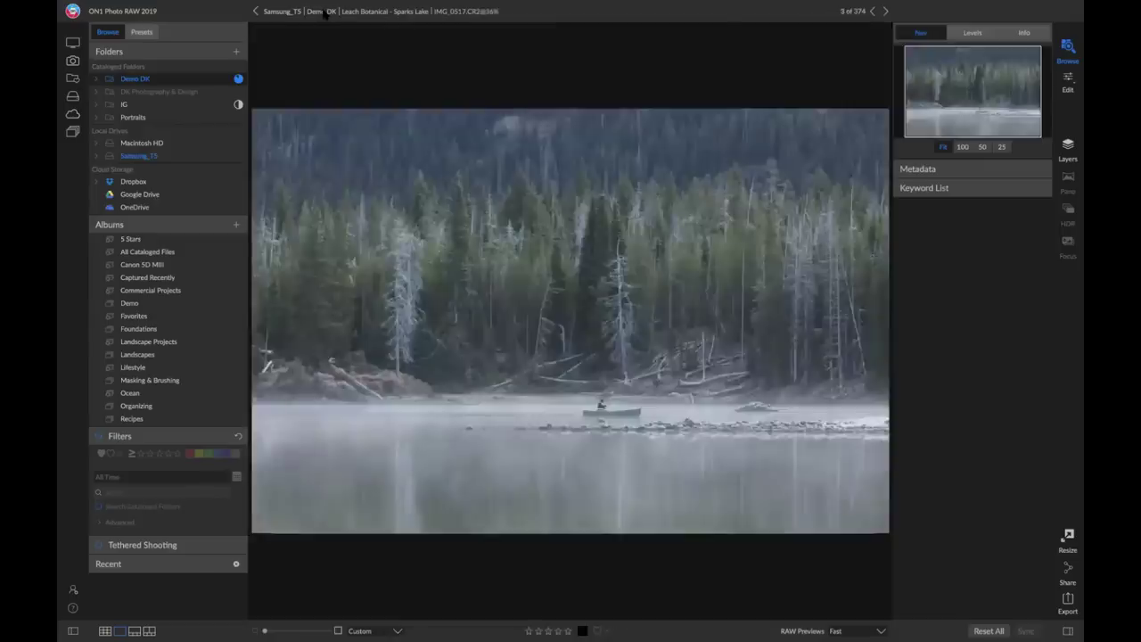
left_click(323, 11)
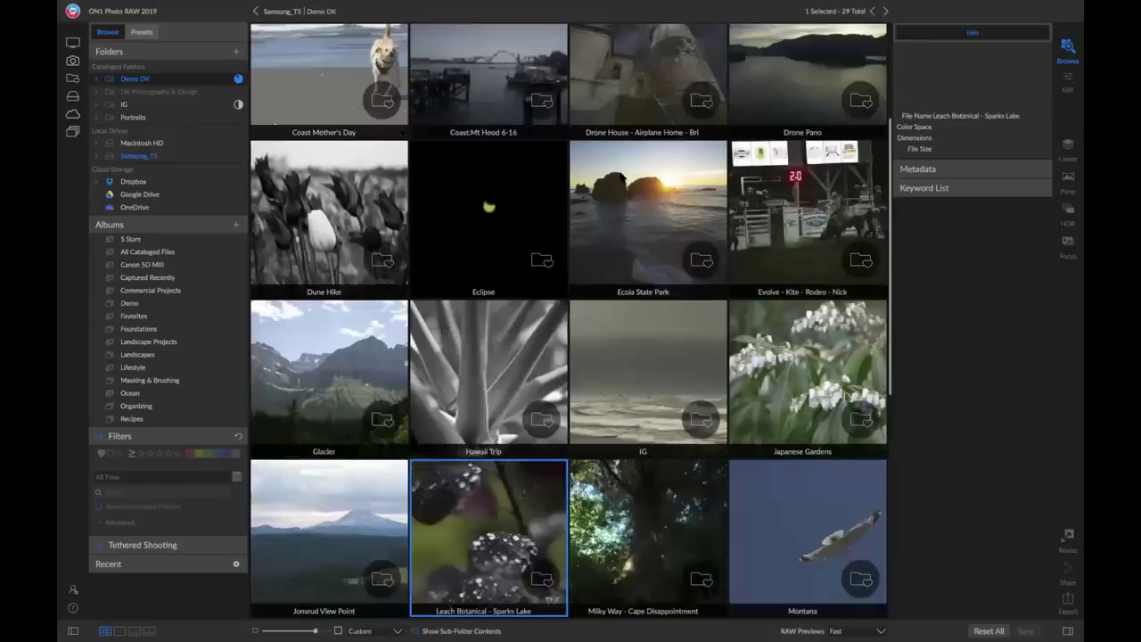
scroll(636, 163, "up", 2)
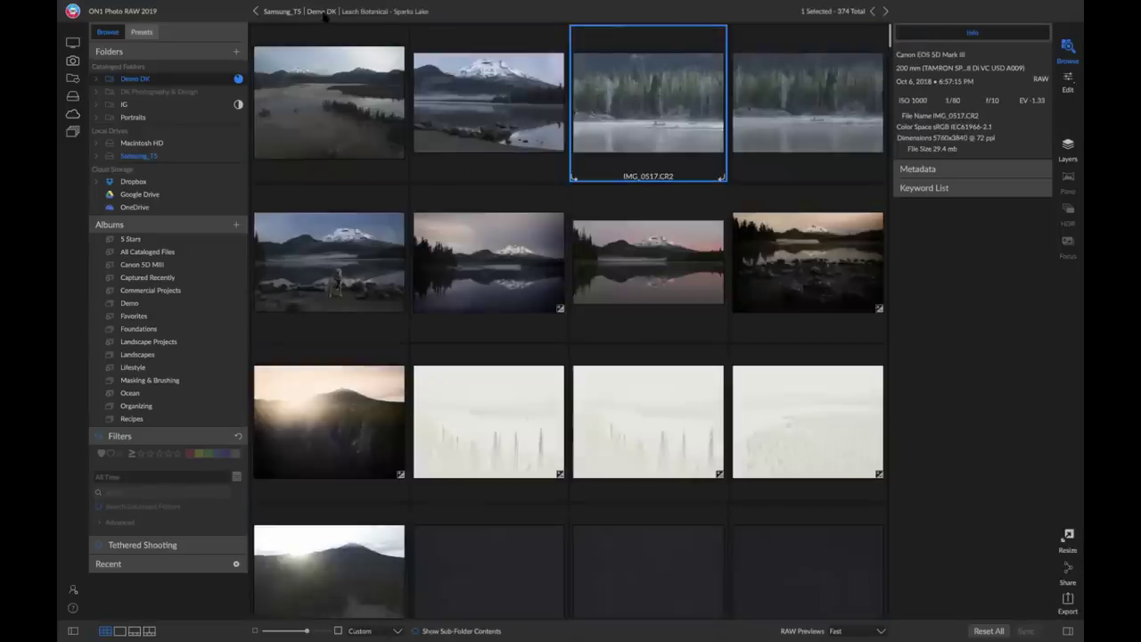
left_click(322, 12)
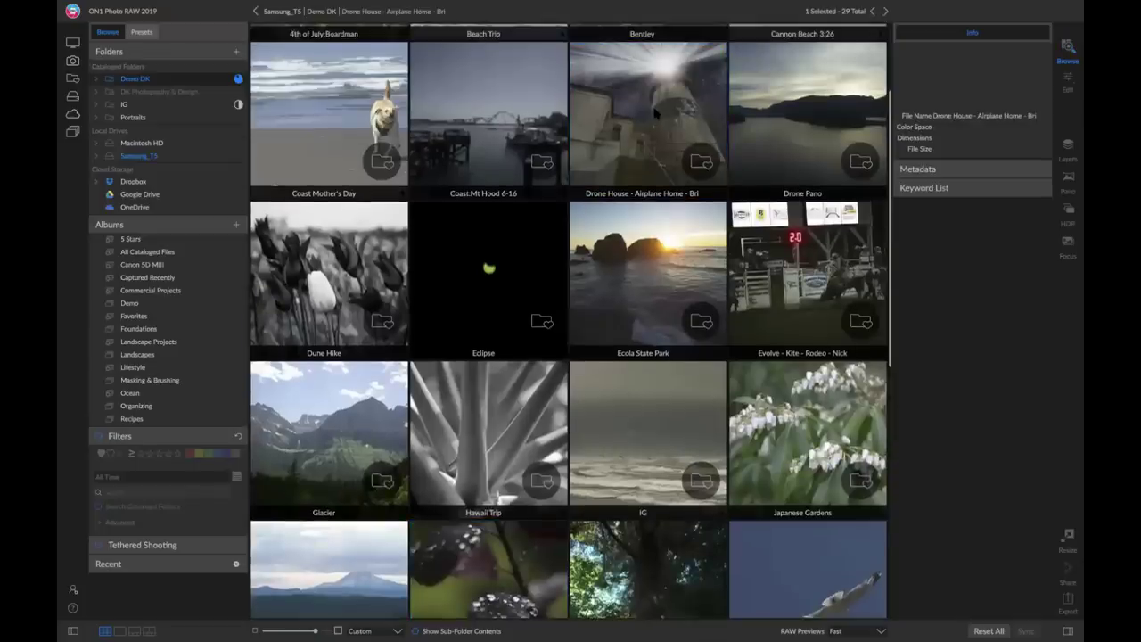
Look through the photos in the Drone House - Airplane Home folder.
double_click(655, 114)
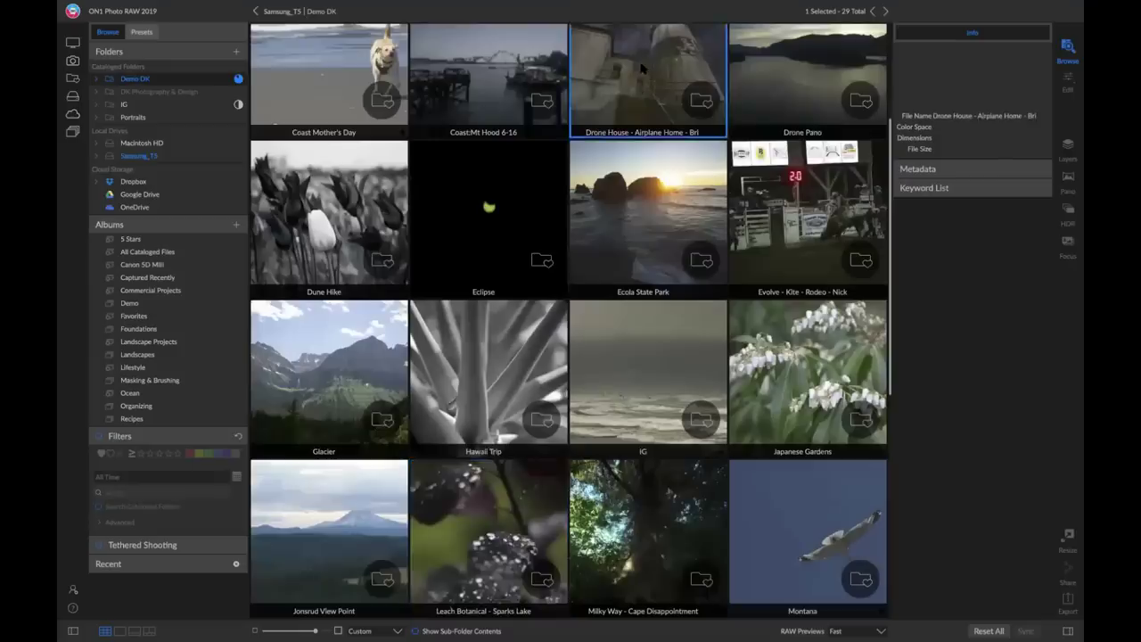
double_click(642, 68)
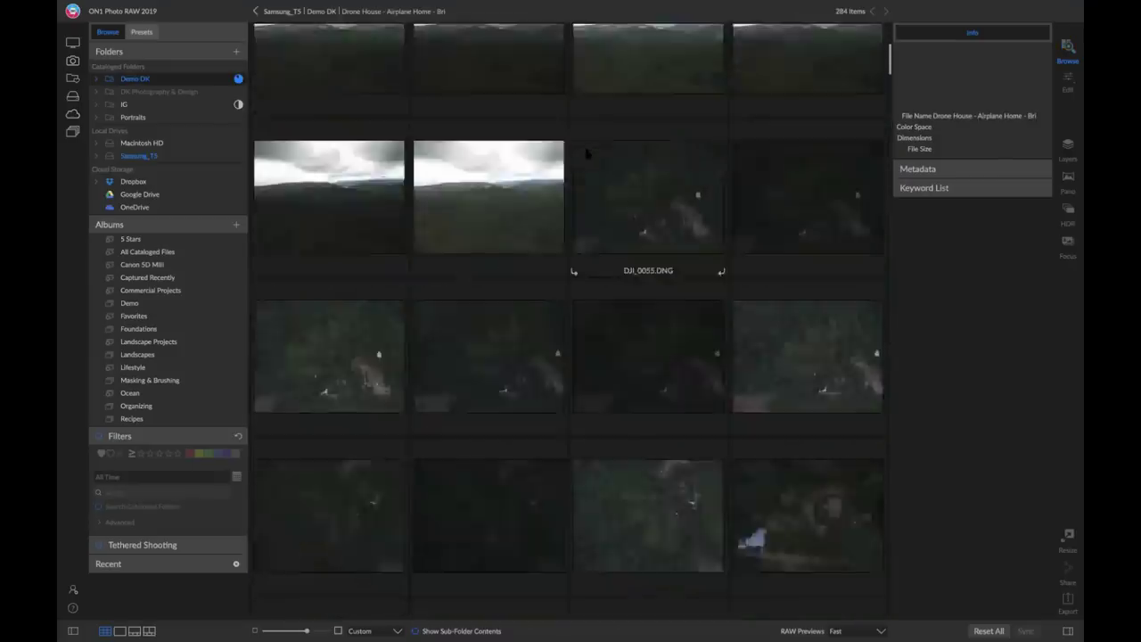
scroll(625, 187, "down", 20)
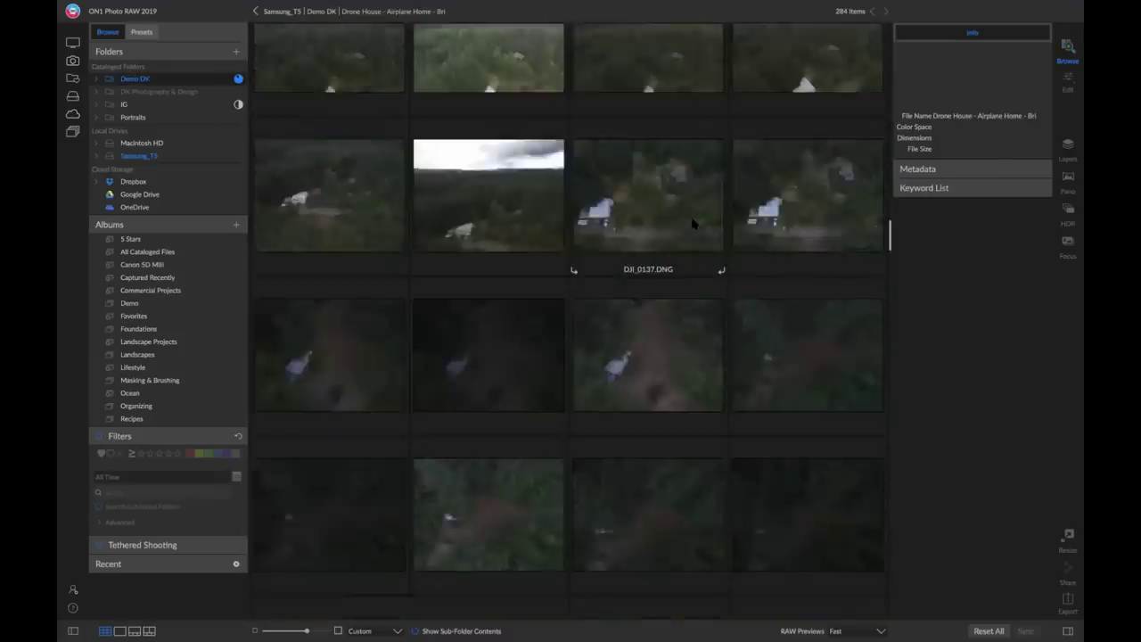
scroll(693, 223, "down", 20)
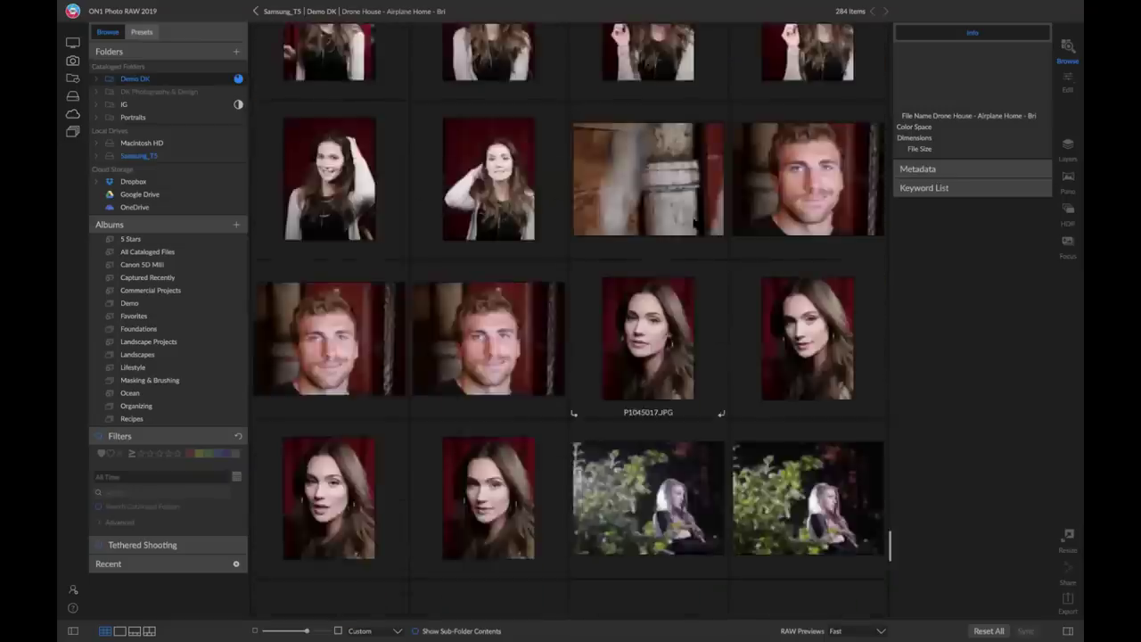
scroll(694, 223, "down", 8)
scroll(570, 321, "up", 10)
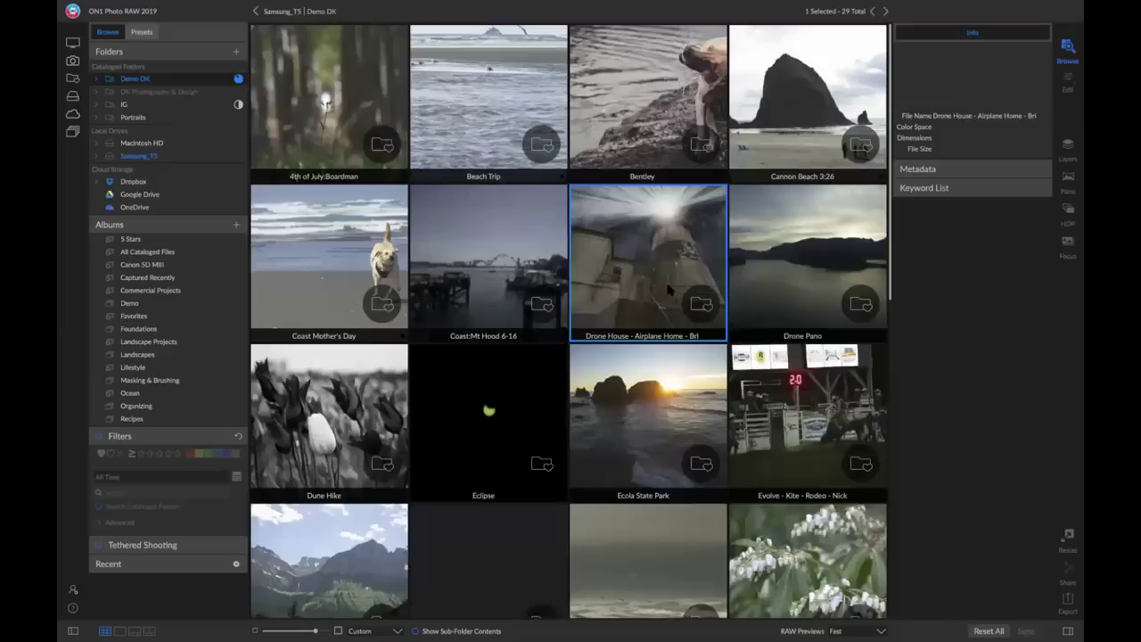
Try to reach another photo folder further down in Demo DK.
scroll(664, 290, "down", 3)
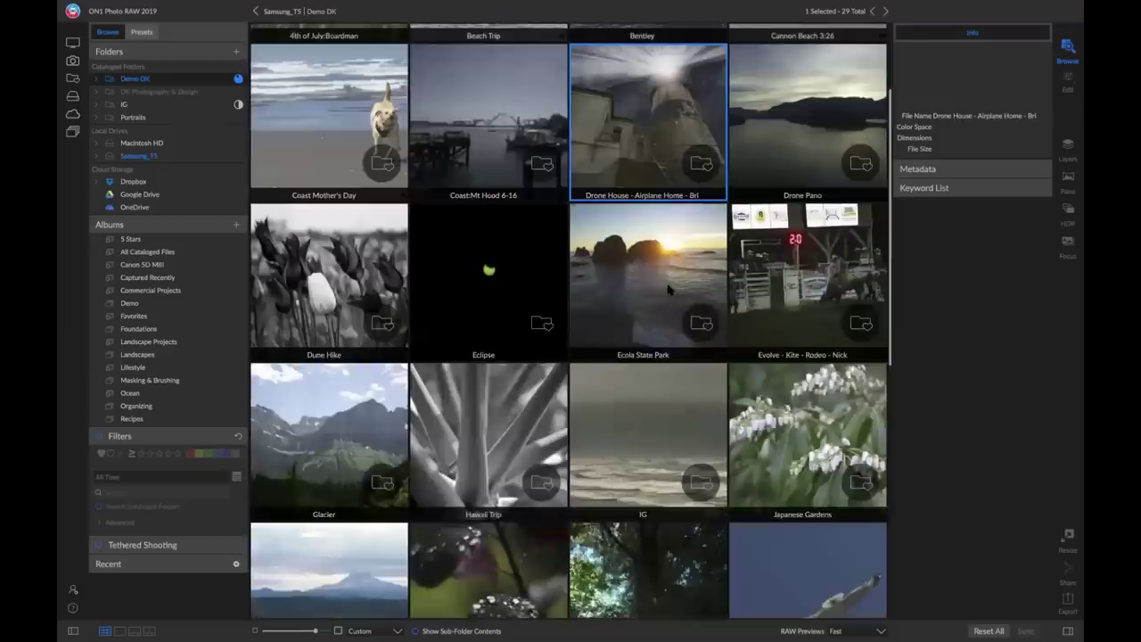
scroll(653, 289, "down", 4)
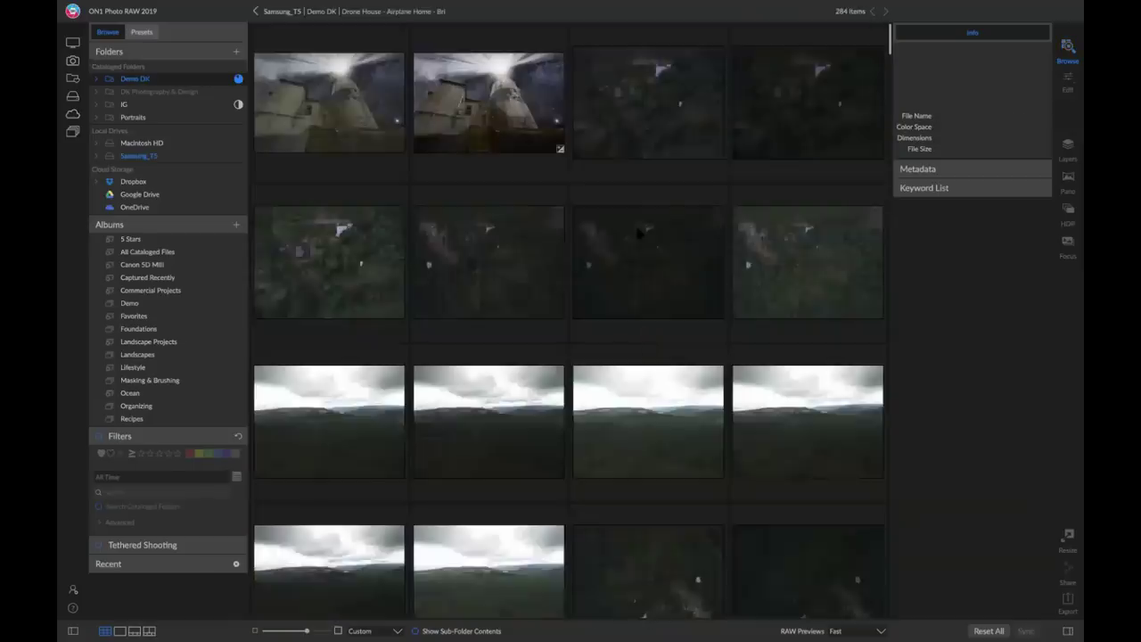
left_click(322, 12)
scroll(662, 306, "down", 10)
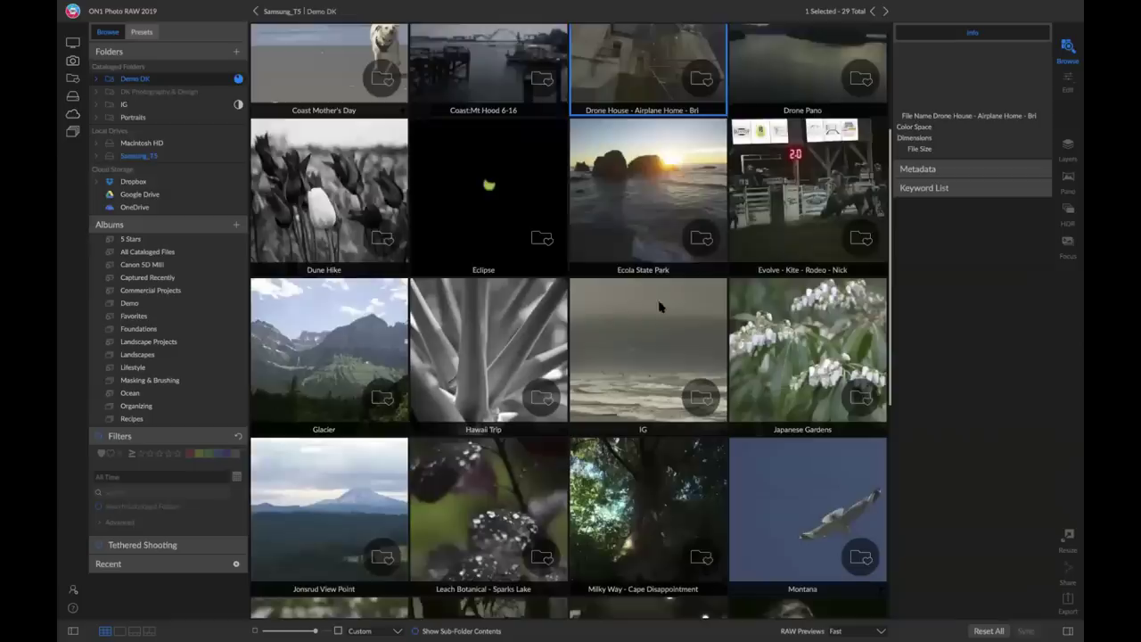
scroll(662, 306, "down", 2)
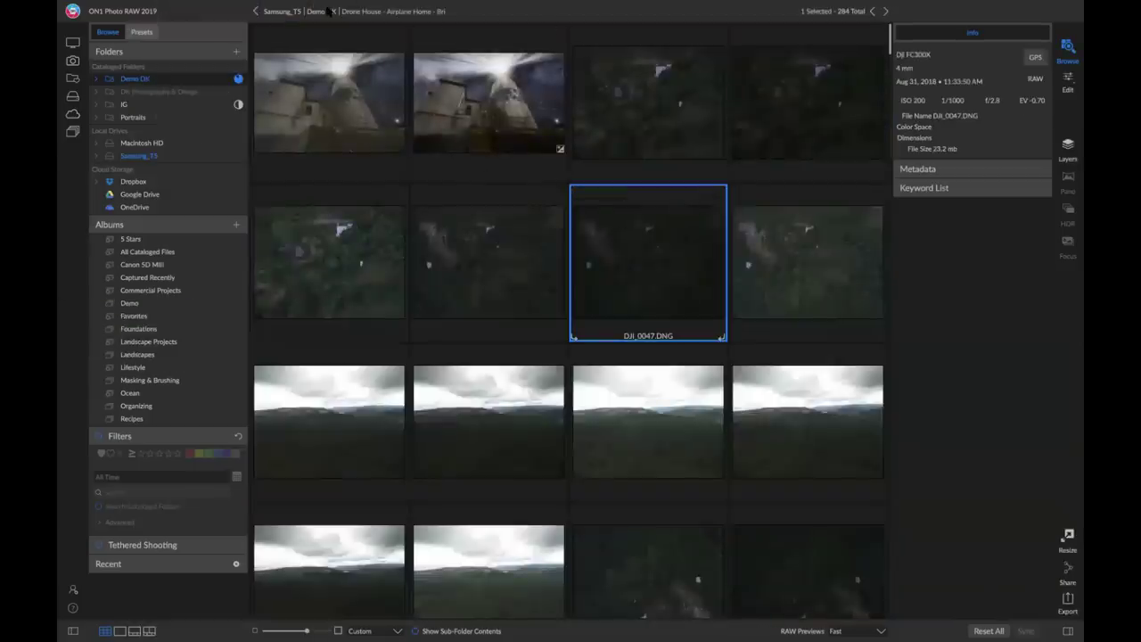
left_click(323, 11)
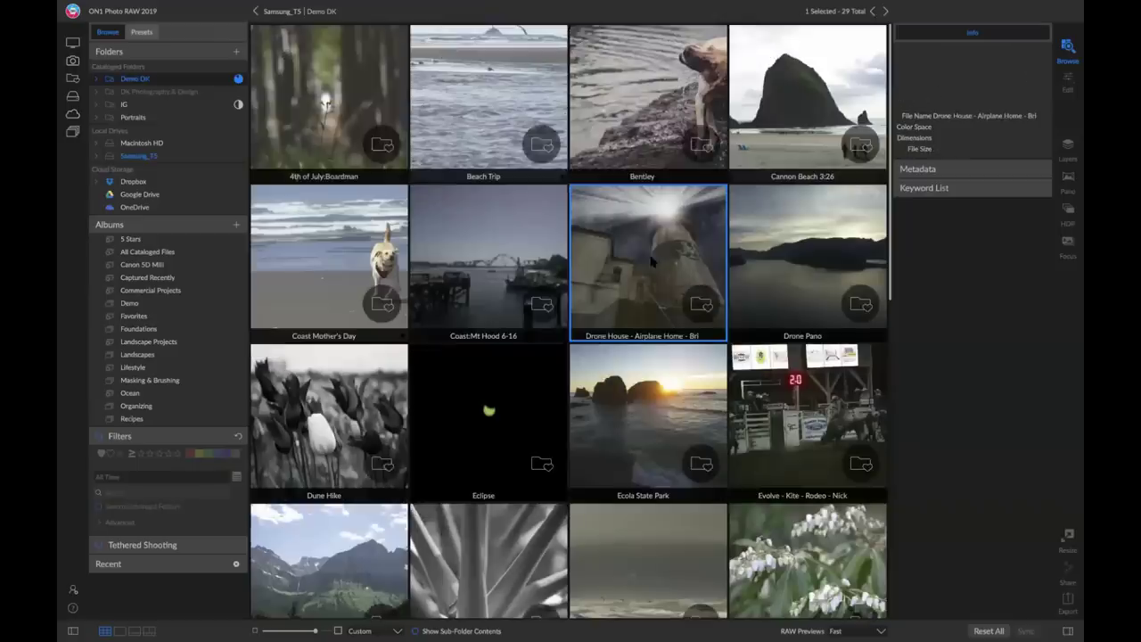
scroll(651, 262, "down", 8)
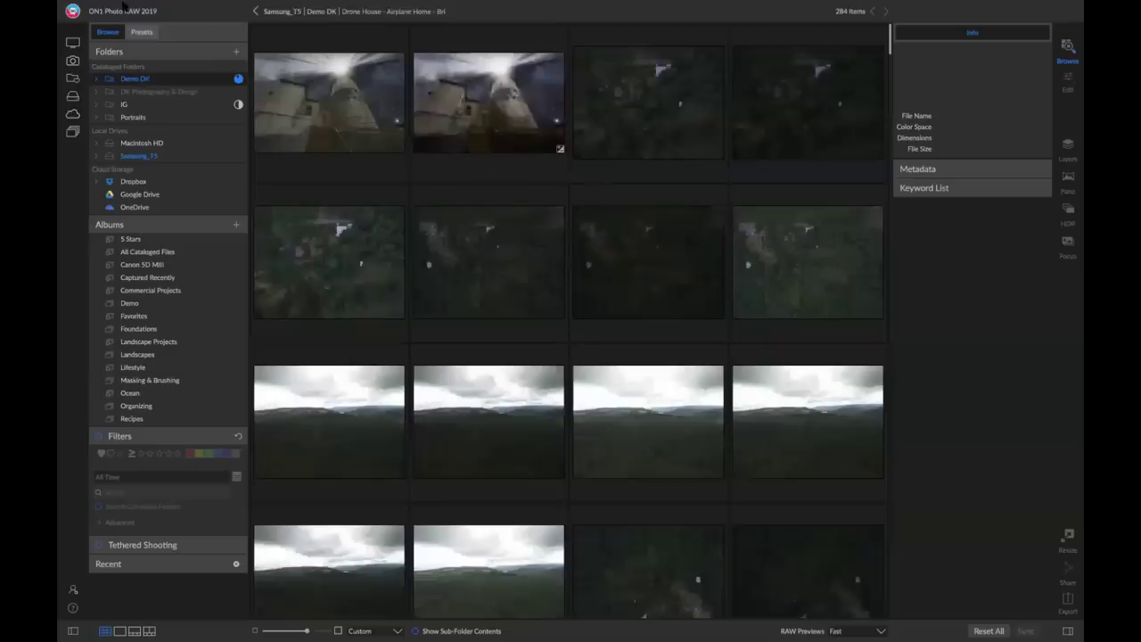
Quit and relaunch ON1 Photo RAW 2019, continuing with the trial.
left_click(125, 6)
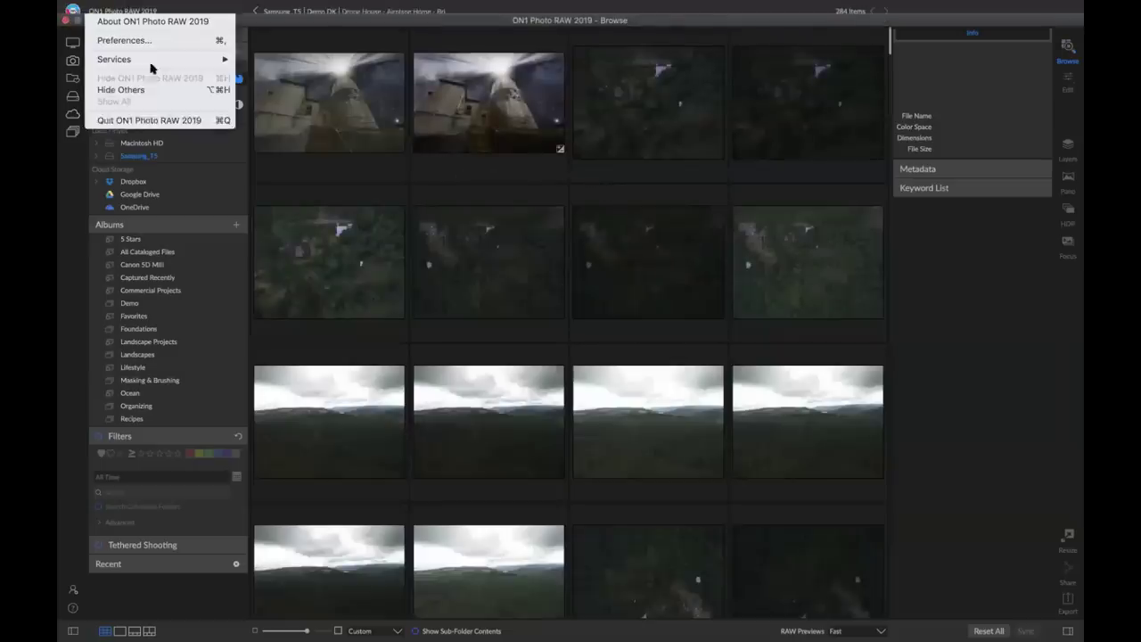
left_click(156, 117)
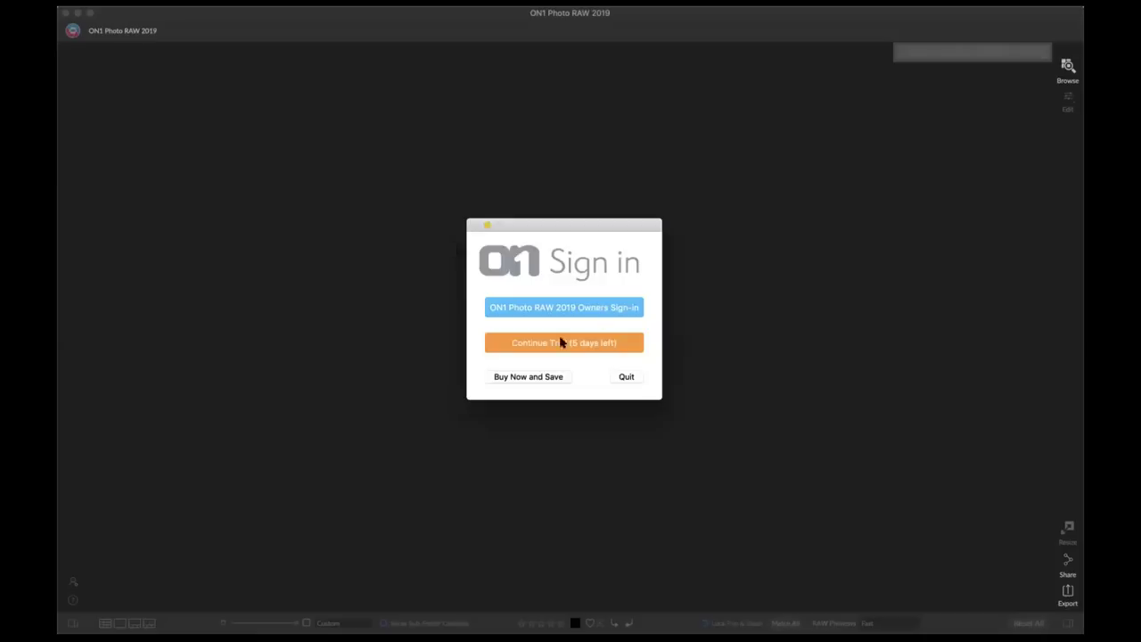
left_click(562, 339)
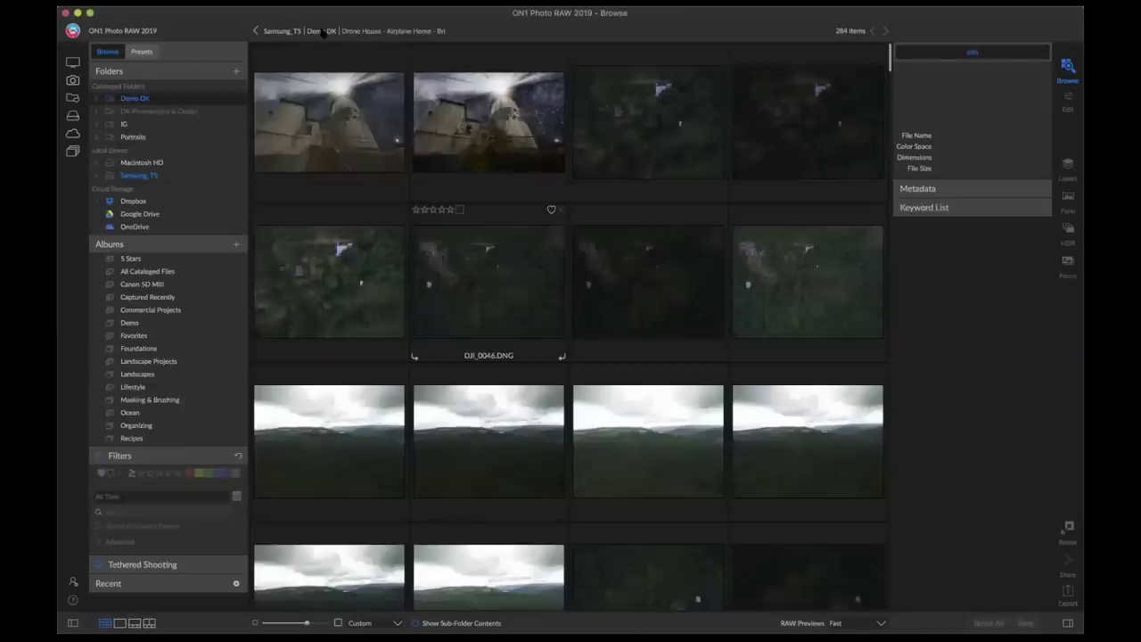
Open the lighthouse photo IMG_0026.CR2 from Demo DK's Milky Way - Cape Disappointment folder for editing.
left_click(323, 32)
scroll(637, 293, "down", 5)
scroll(636, 293, "down", 4)
double_click(624, 192)
scroll(614, 185, "down", 15)
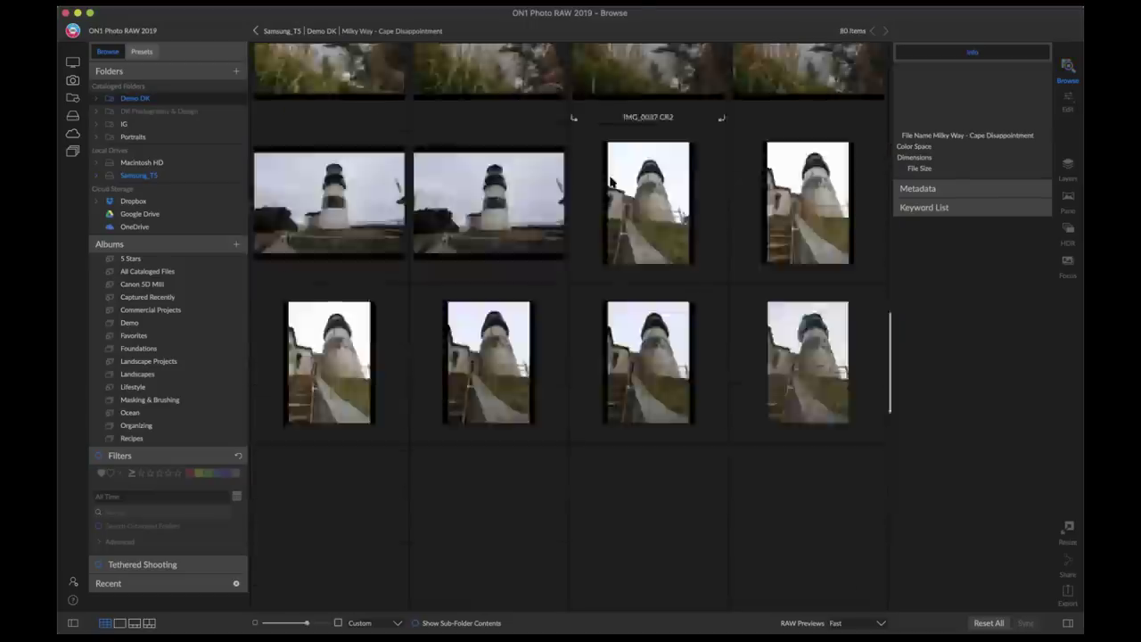
scroll(618, 234, "up", 5)
scroll(618, 234, "up", 6)
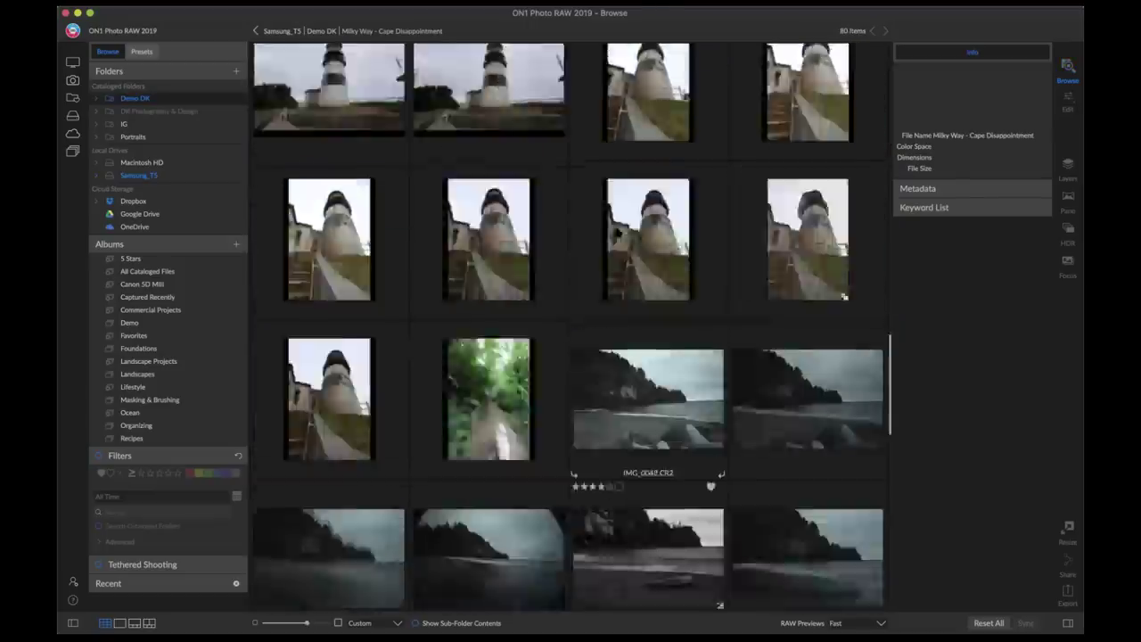
scroll(618, 234, "up", 8)
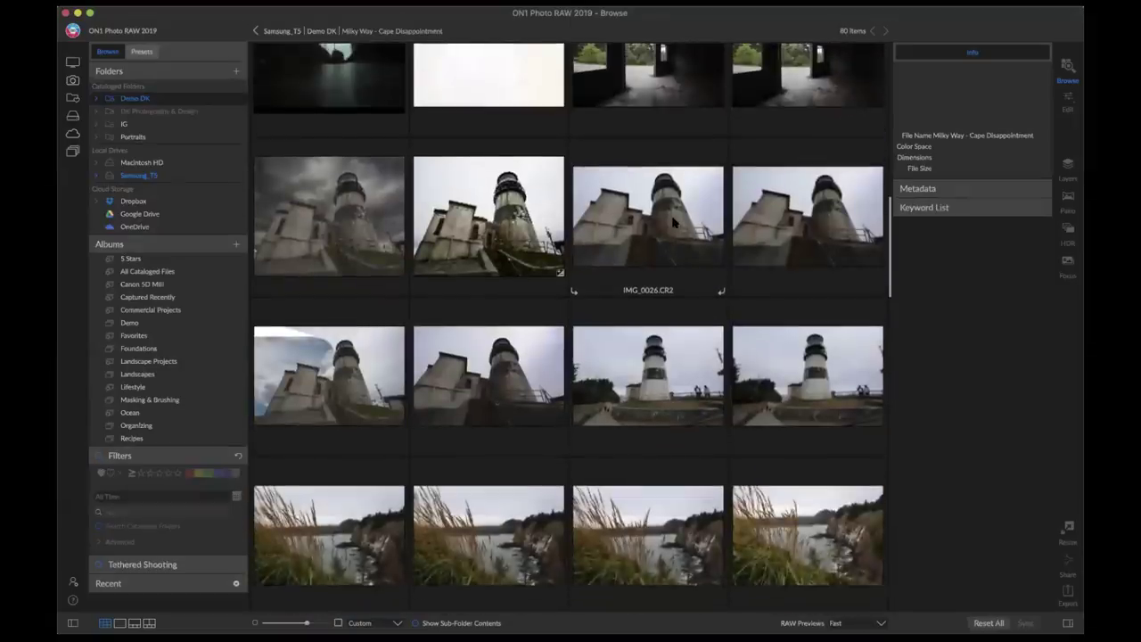
double_click(675, 223)
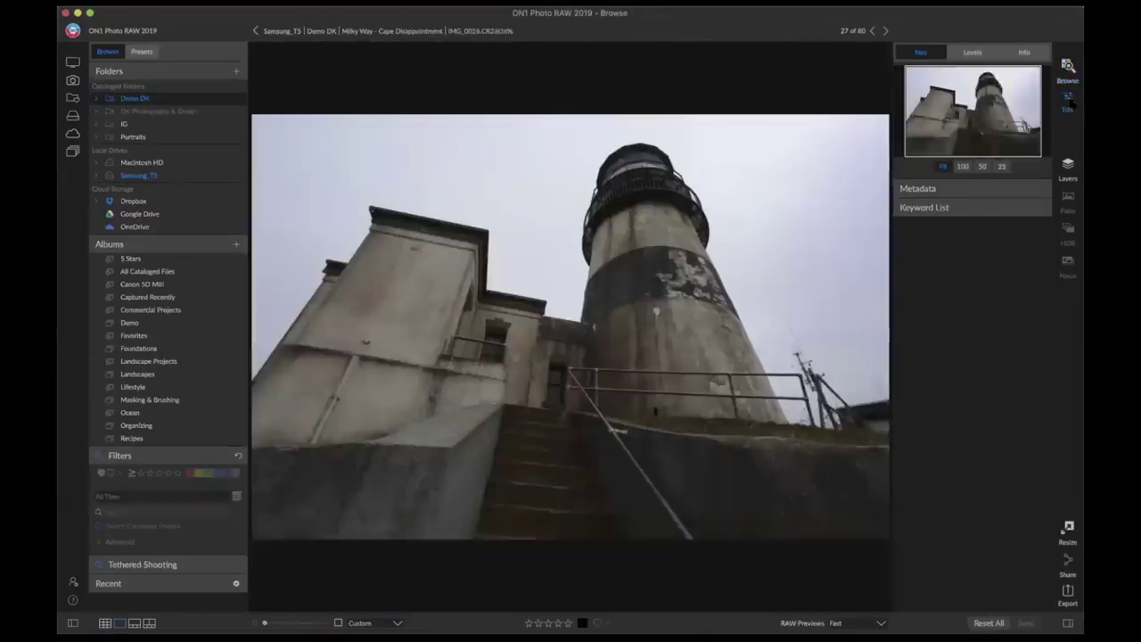
left_click(1064, 104)
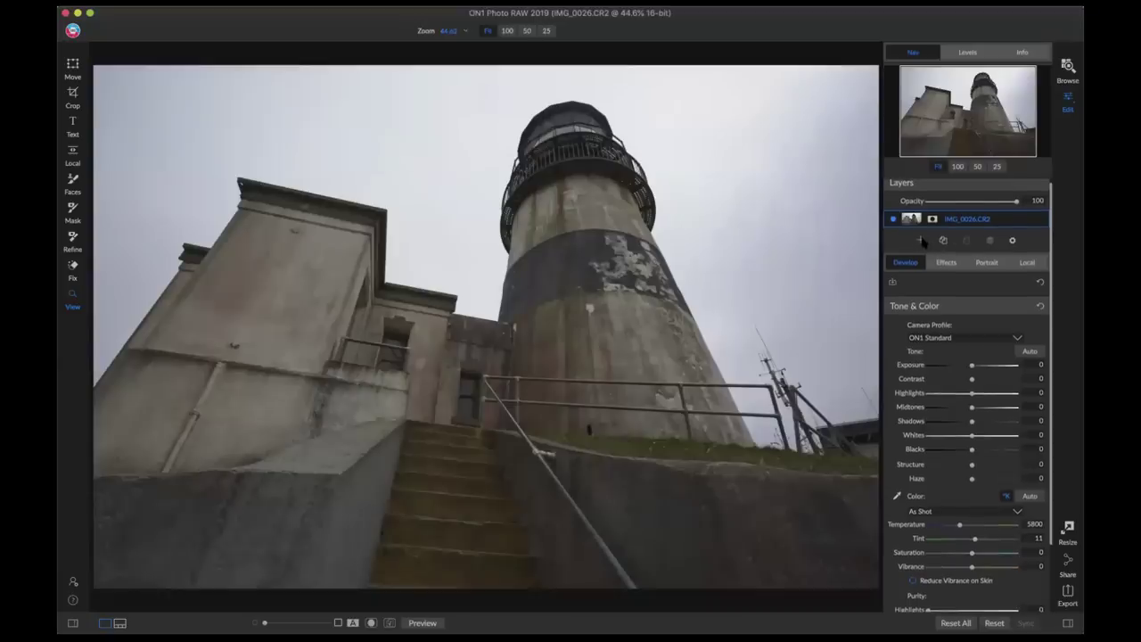
Add Skies47.jpg from the ON1 Extras Backgrounds > Skies folder as a new layer over the lighthouse photo.
left_click(923, 241)
left_click(553, 88)
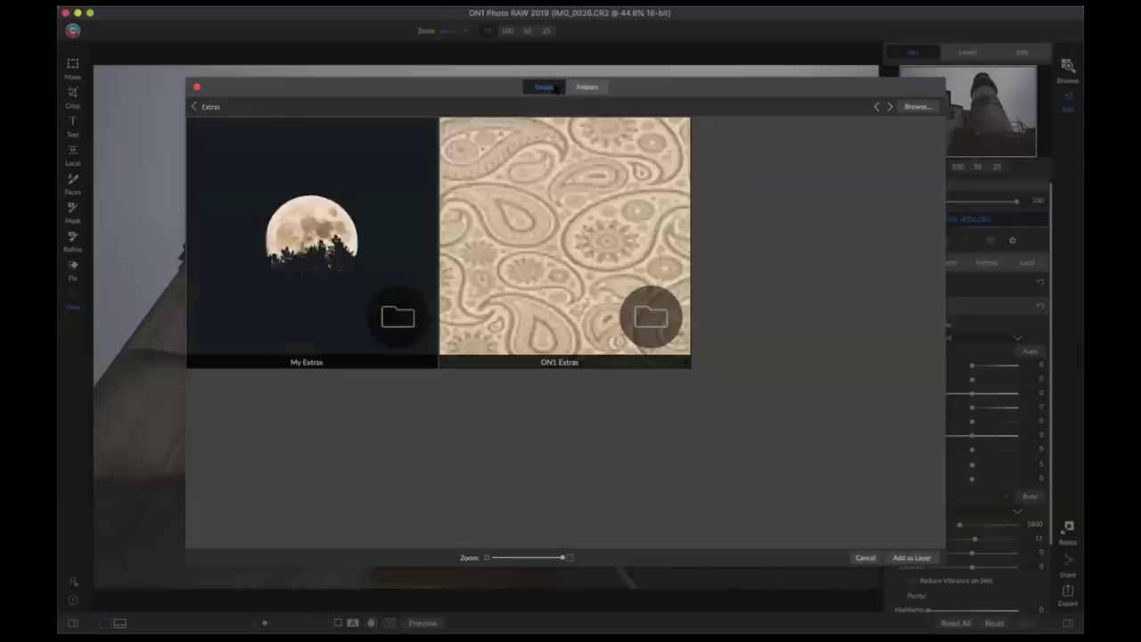
left_click(478, 158)
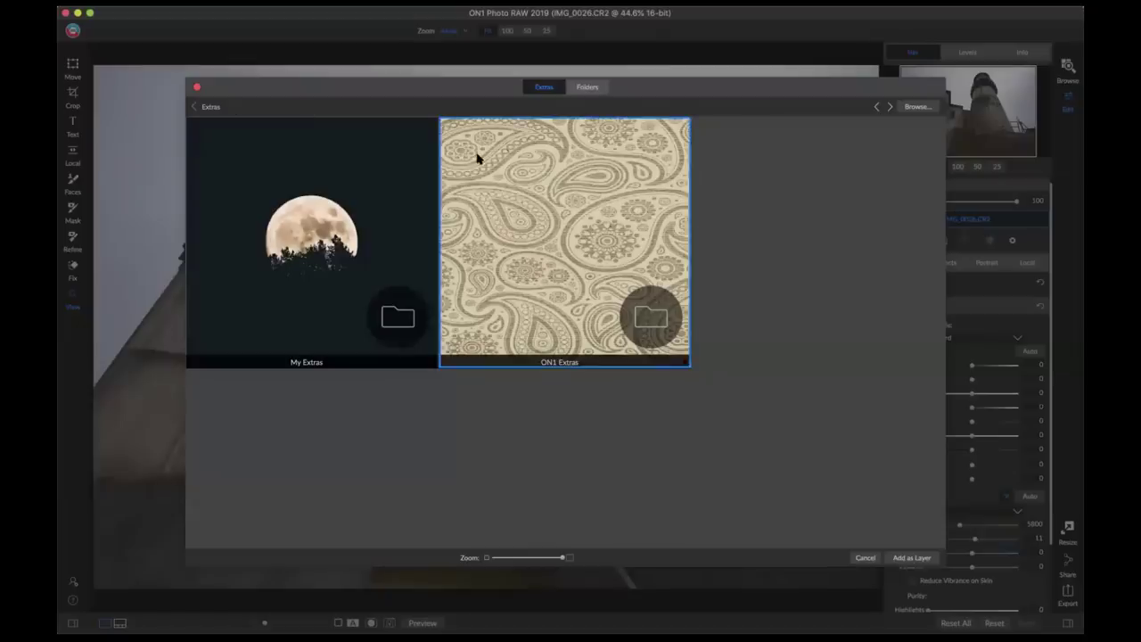
double_click(477, 157)
double_click(290, 178)
left_click(370, 386)
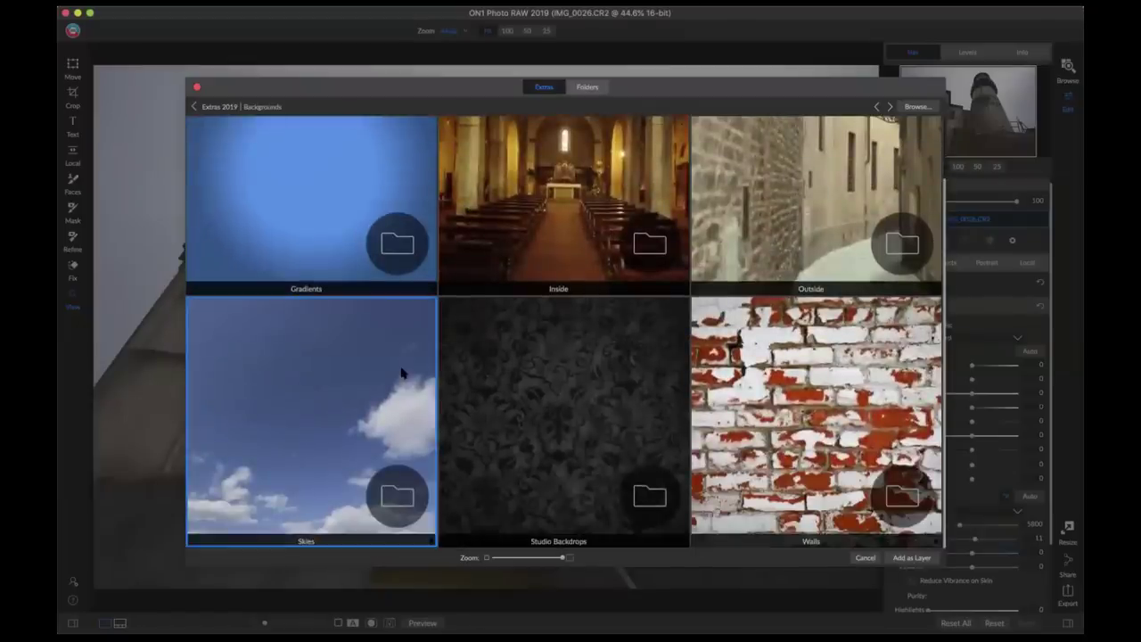
double_click(401, 373)
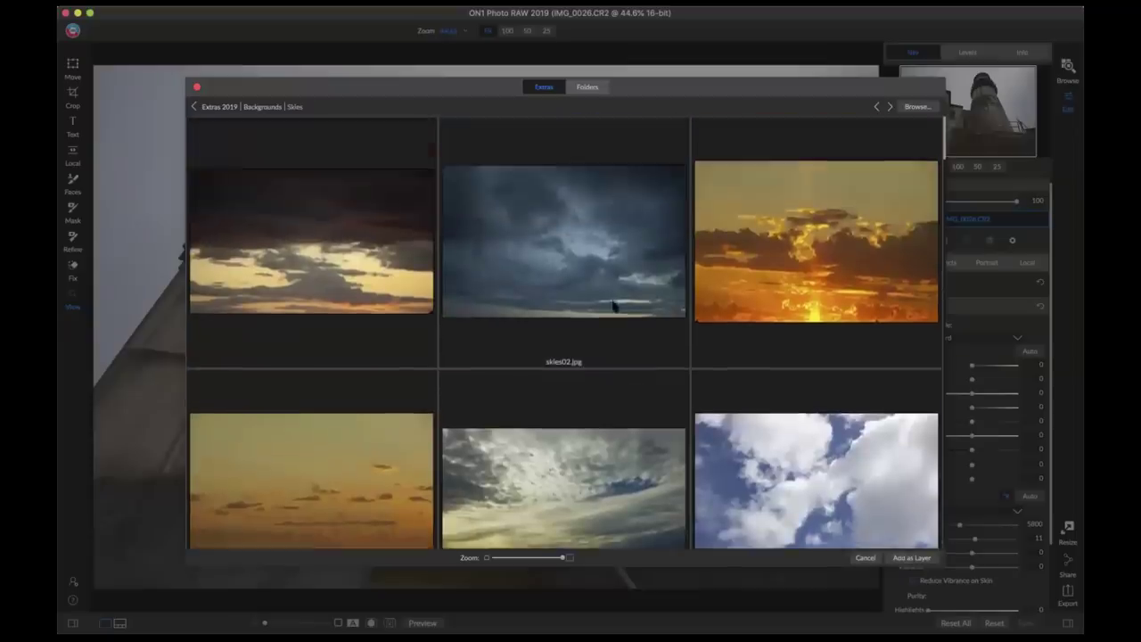
scroll(613, 306, "down", 10)
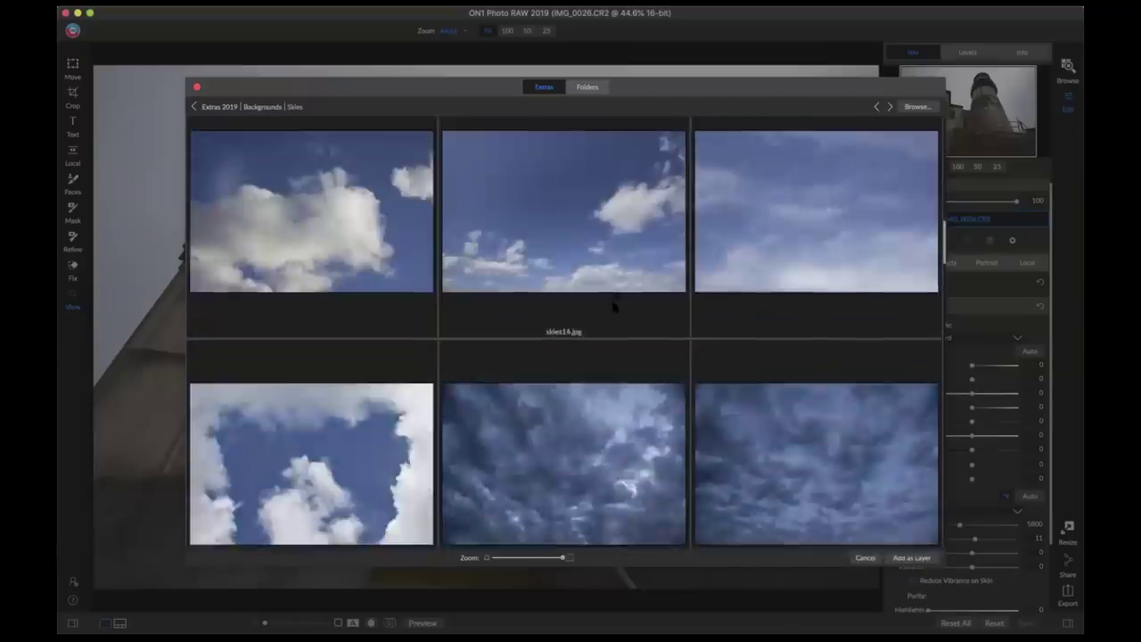
scroll(614, 306, "down", 5)
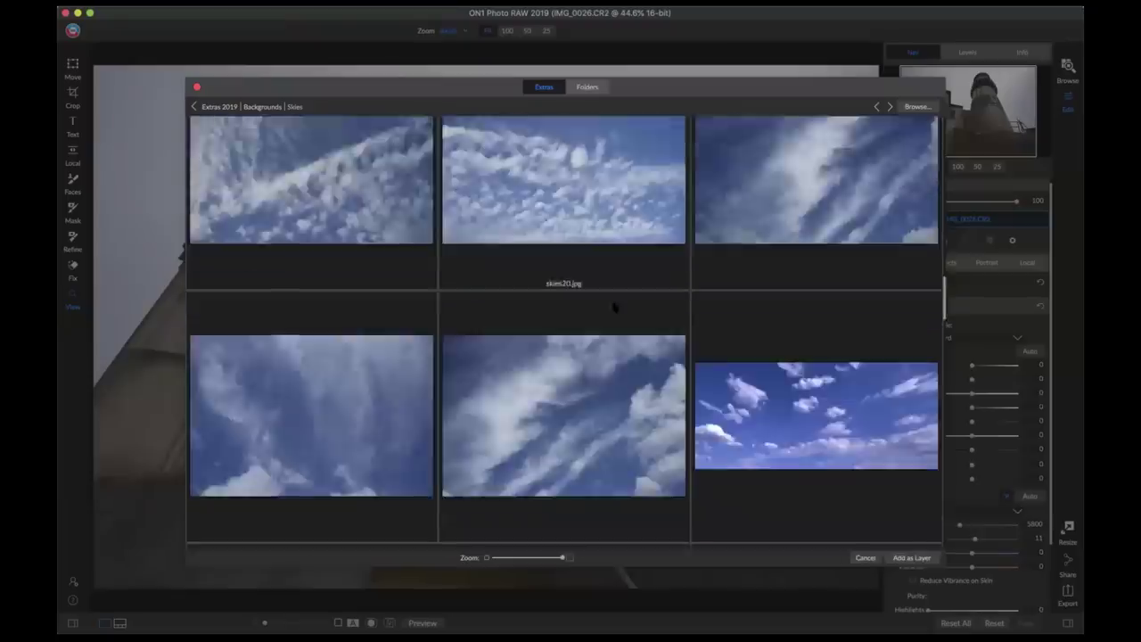
scroll(614, 306, "down", 8)
scroll(613, 306, "down", 8)
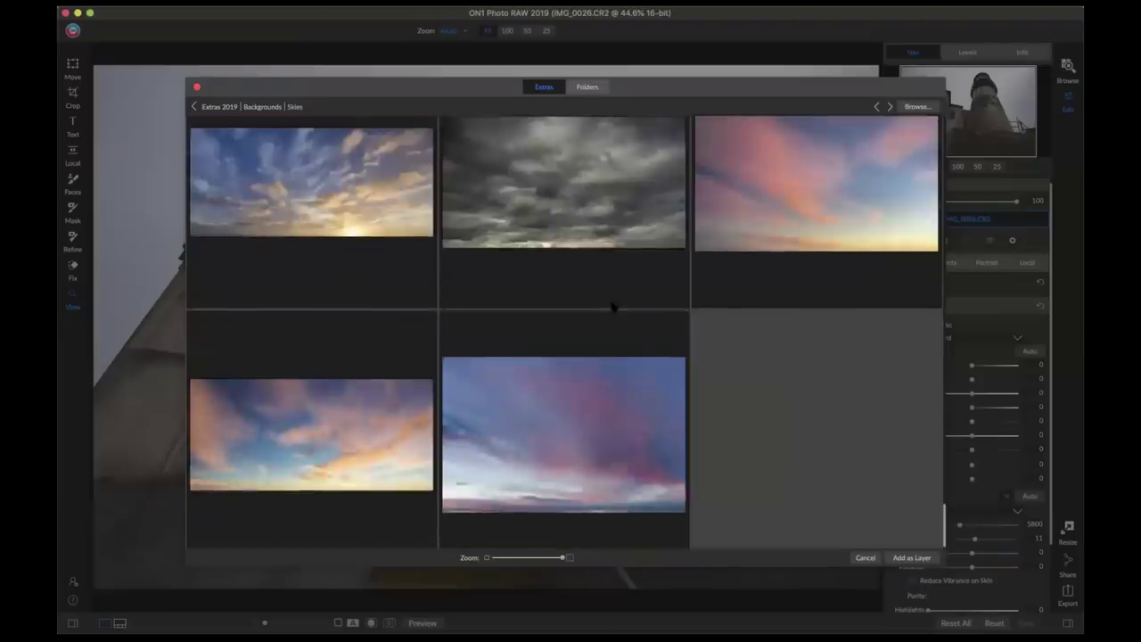
double_click(612, 246)
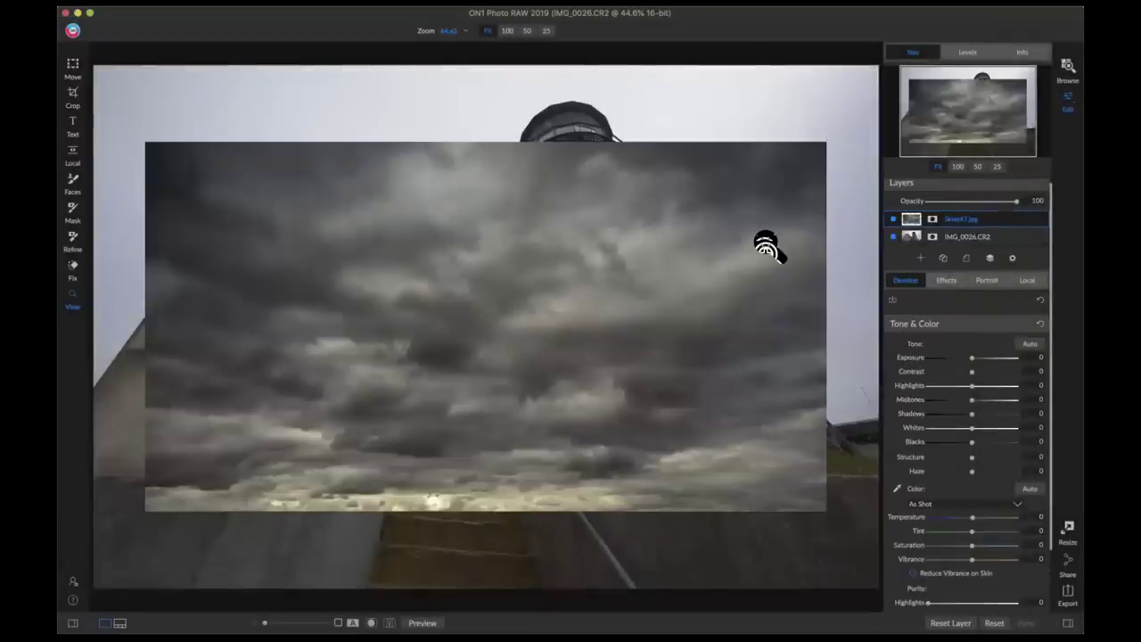
Enlarge the sky layer to span the photo's full width from its upper edge, and place it beneath the lighthouse layer.
key("v")
left_click_drag(692, 255, 714, 208)
left_click_drag(849, 112, 883, 46)
left_click_drag(160, 479, 84, 478)
left_click_drag(398, 370, 484, 406)
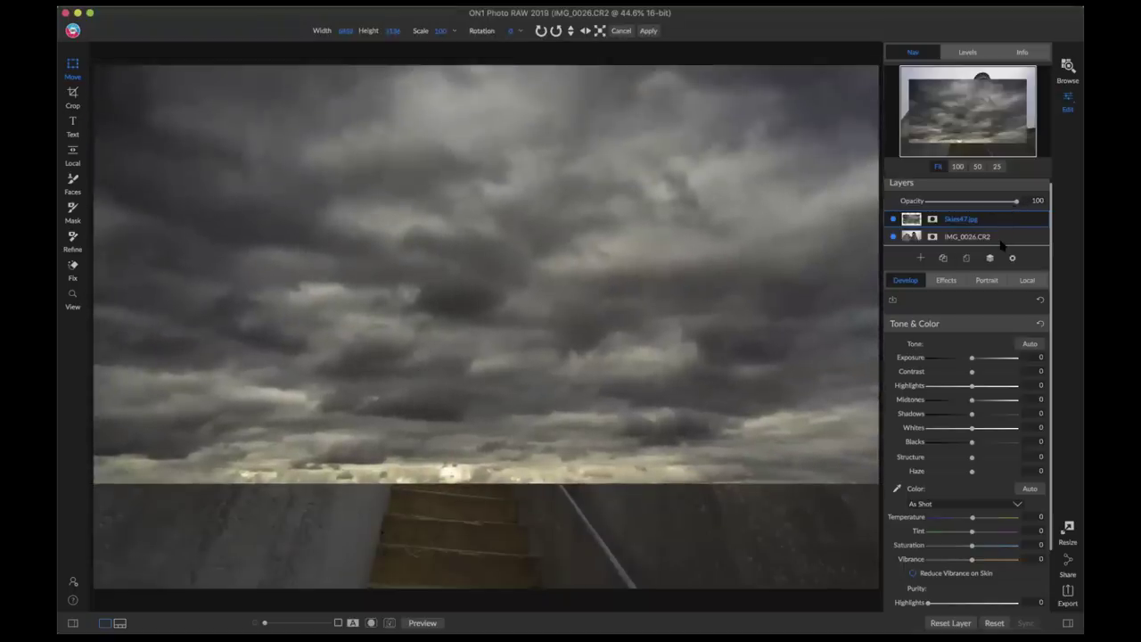
left_click_drag(1001, 245, 994, 245)
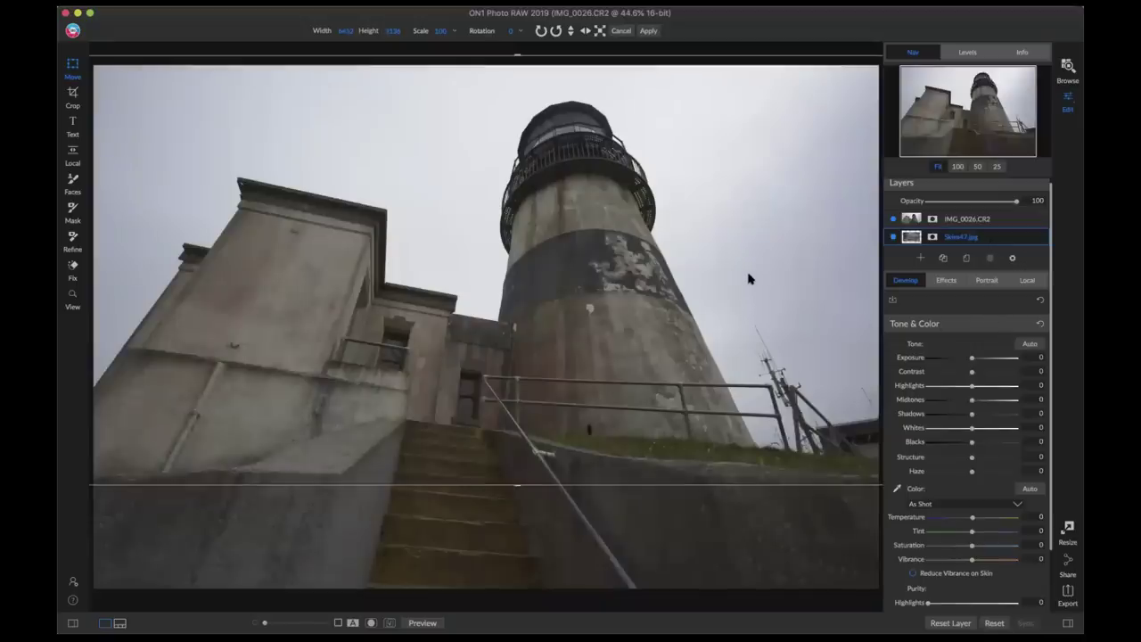
Set up the masking brush on the lighthouse layer in Paint Out mode at size 800 with Perfect Brush enabled.
left_click(1002, 226)
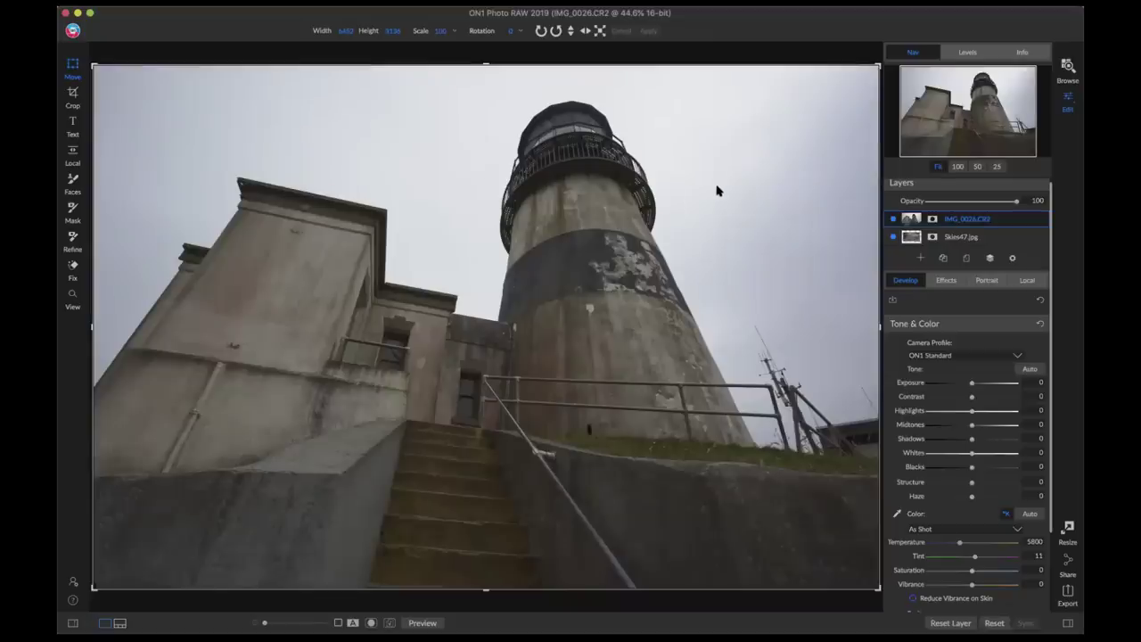
key("b")
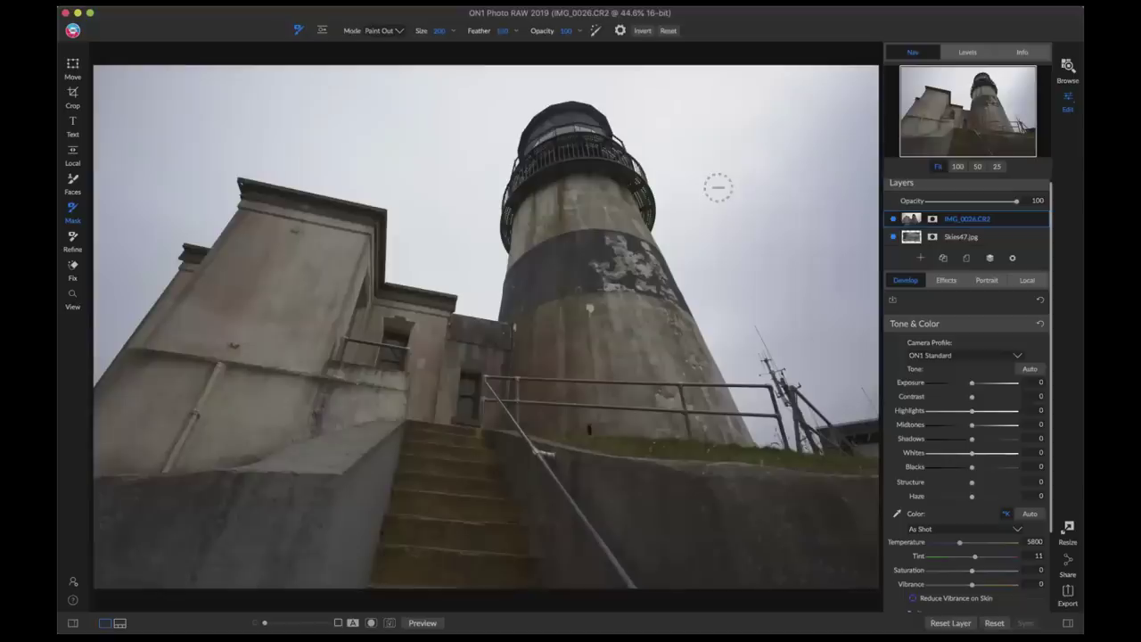
key("bracketright")
key("bracketright")
key("bracketright")
key("bracketright")
left_click(595, 30)
Paint out the pale sky around the building's roofline and outer wall on the lighthouse layer.
key("z")
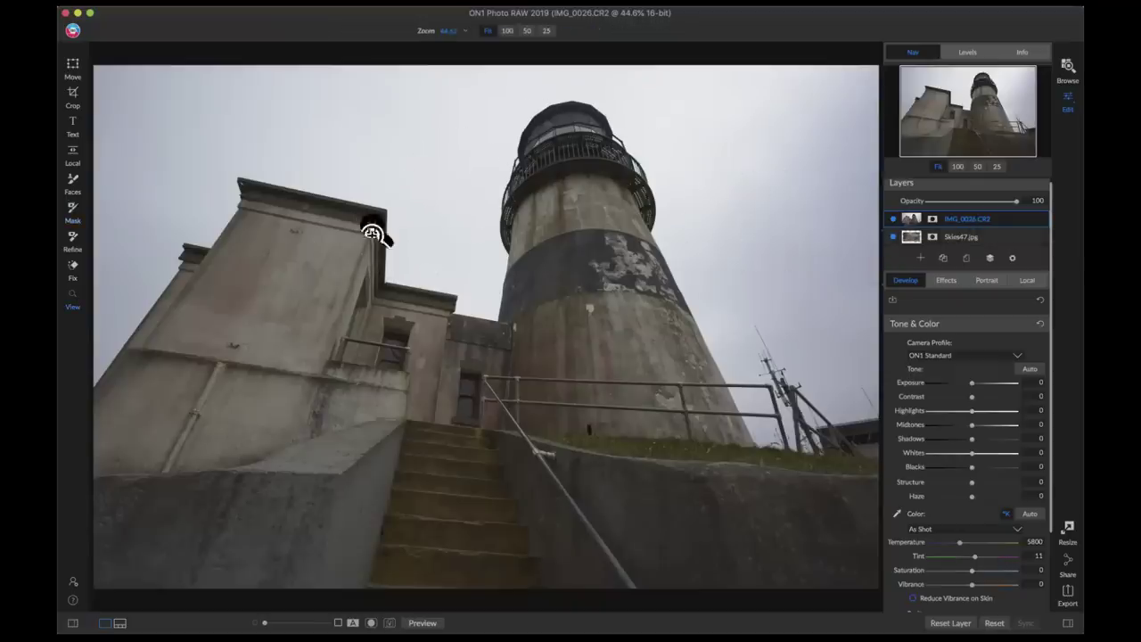
left_click(367, 227)
left_click_drag(254, 202, 454, 214)
key("b")
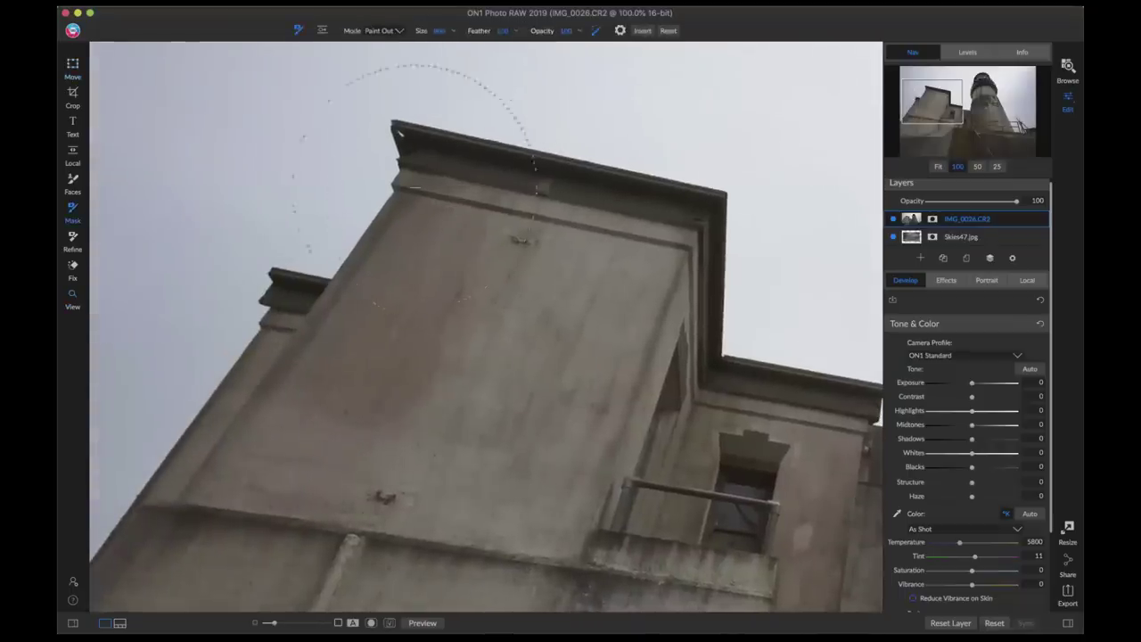
left_click(285, 166)
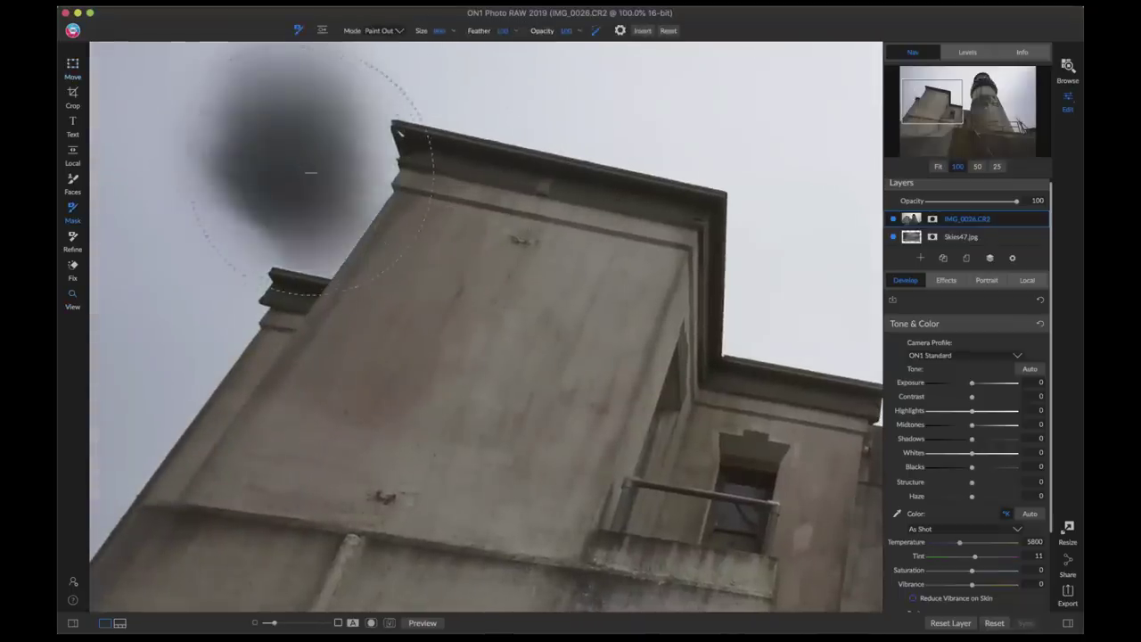
mouse_move(327, 130)
left_mouse_down()
mouse_move(354, 98)
mouse_move(434, 71)
mouse_move(579, 83)
mouse_move(773, 134)
mouse_move(802, 153)
left_mouse_up()
mouse_move(803, 205)
left_mouse_down()
mouse_move(791, 326)
mouse_move(780, 218)
mouse_move(479, 109)
mouse_move(339, 104)
left_mouse_up()
mouse_move(269, 204)
left_mouse_down()
mouse_move(310, 215)
mouse_move(300, 236)
mouse_move(192, 241)
mouse_move(161, 374)
mouse_move(121, 436)
mouse_move(131, 230)
mouse_move(122, 122)
mouse_move(274, 85)
mouse_move(204, 90)
mouse_move(94, 183)
mouse_move(107, 411)
mouse_move(117, 471)
left_mouse_up()
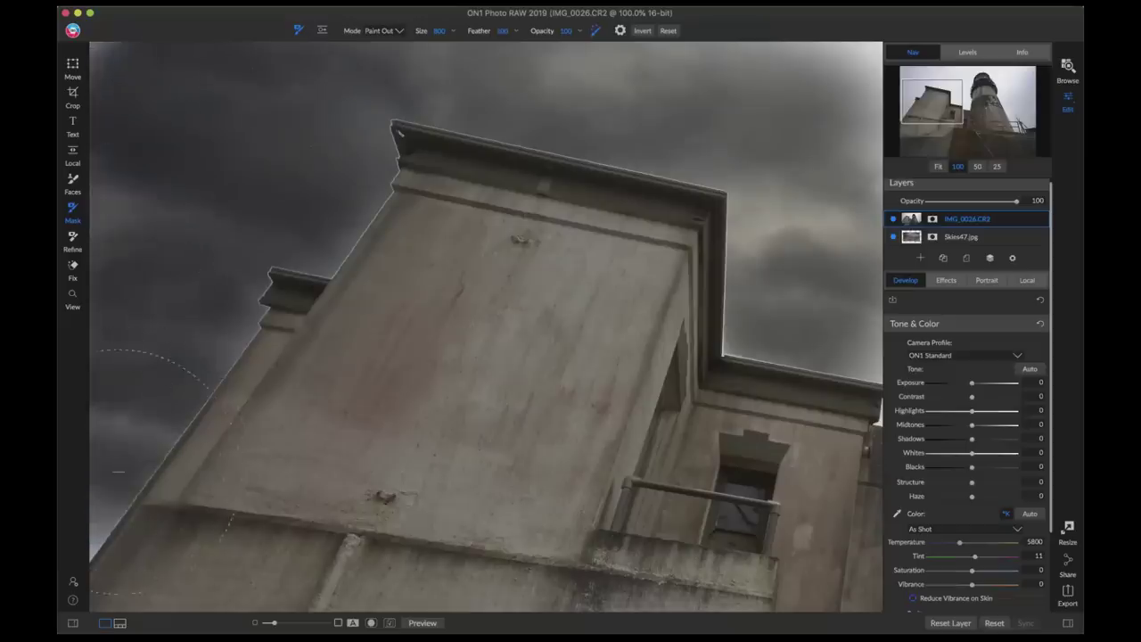
left_click(820, 143)
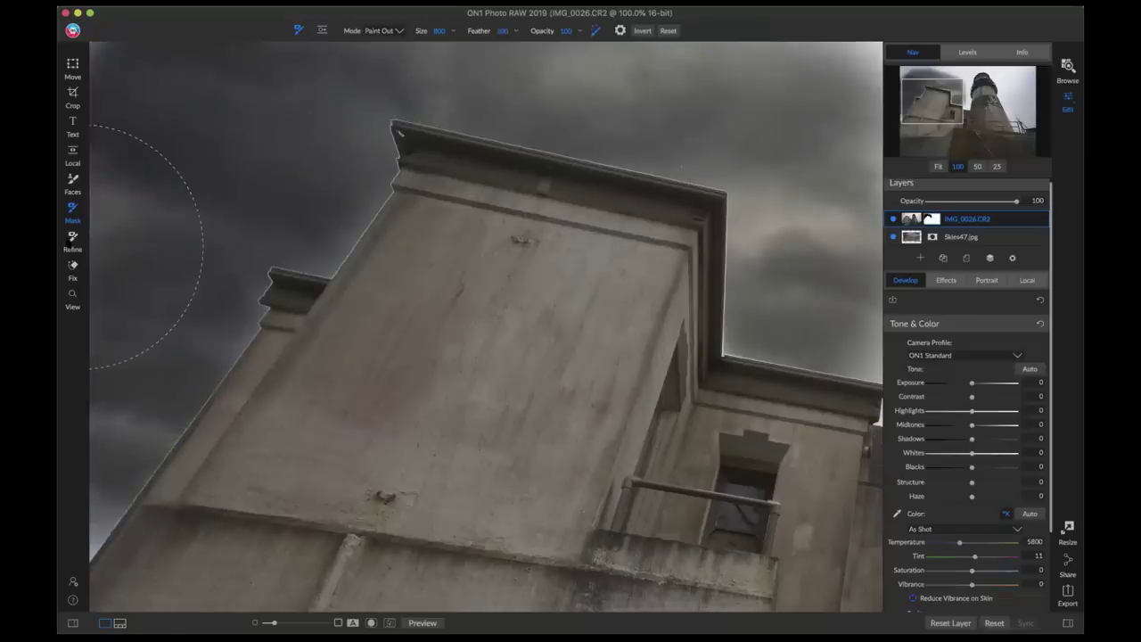
Chisel the halo off the mask along the building's roof and wall edges, using Remove mode, size 150 and amount 20.
left_click(73, 238)
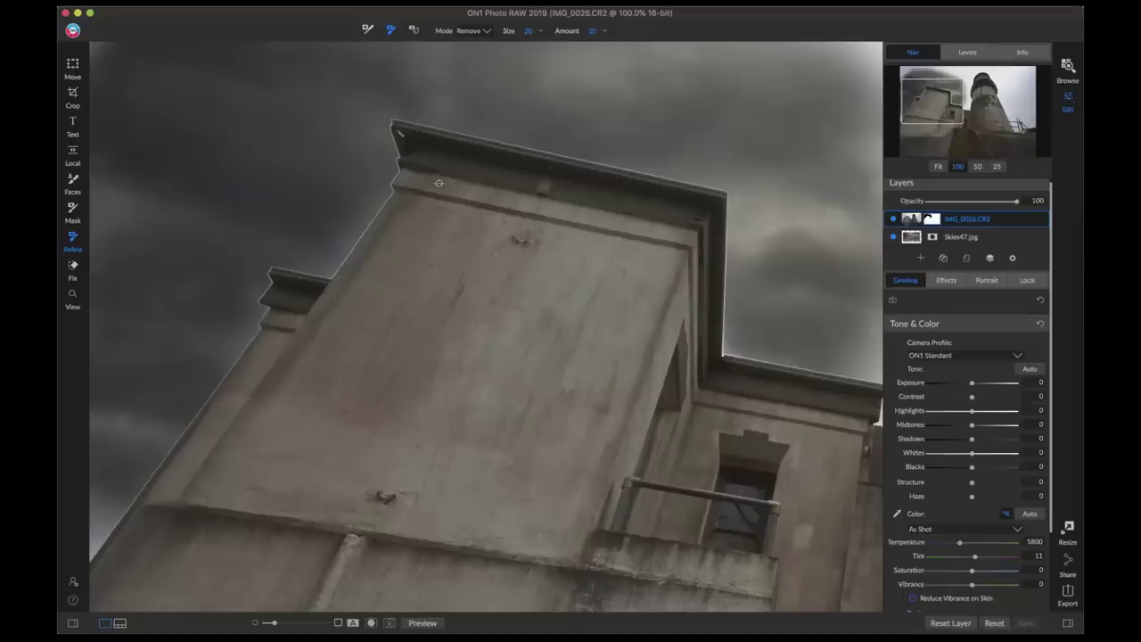
key("bracketright")
key("bracketright")
key("bracketright")
key("bracketright")
key("bracketright")
key("bracketright")
key("bracketright")
key("bracketright")
key("bracketright")
key("bracketright")
key("bracketright")
mouse_move(549, 148)
left_mouse_down()
mouse_move(685, 181)
mouse_move(708, 199)
mouse_move(736, 350)
mouse_move(815, 378)
mouse_move(708, 285)
mouse_move(667, 172)
mouse_move(374, 125)
mouse_move(400, 181)
mouse_move(324, 257)
mouse_move(258, 275)
mouse_move(265, 338)
mouse_move(158, 454)
mouse_move(106, 535)
left_mouse_up()
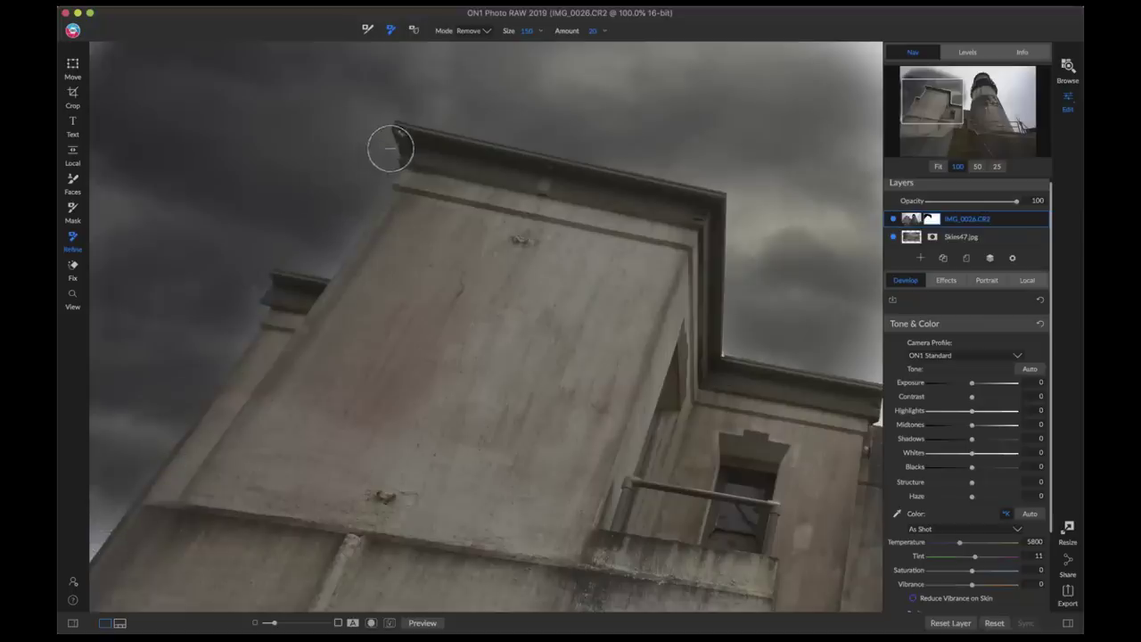
mouse_move(389, 123)
left_mouse_down()
mouse_move(567, 163)
mouse_move(678, 218)
mouse_move(701, 190)
left_mouse_up()
mouse_move(418, 123)
left_mouse_down()
mouse_move(656, 180)
mouse_move(707, 215)
mouse_move(721, 248)
mouse_move(733, 235)
mouse_move(653, 179)
mouse_move(739, 173)
mouse_move(724, 353)
mouse_move(769, 351)
mouse_move(754, 269)
left_mouse_up()
Replace the brushed mask on the lighthouse layer with an inverted luminosity mask, and view the mask in grayscale.
key("z")
key("super+0")
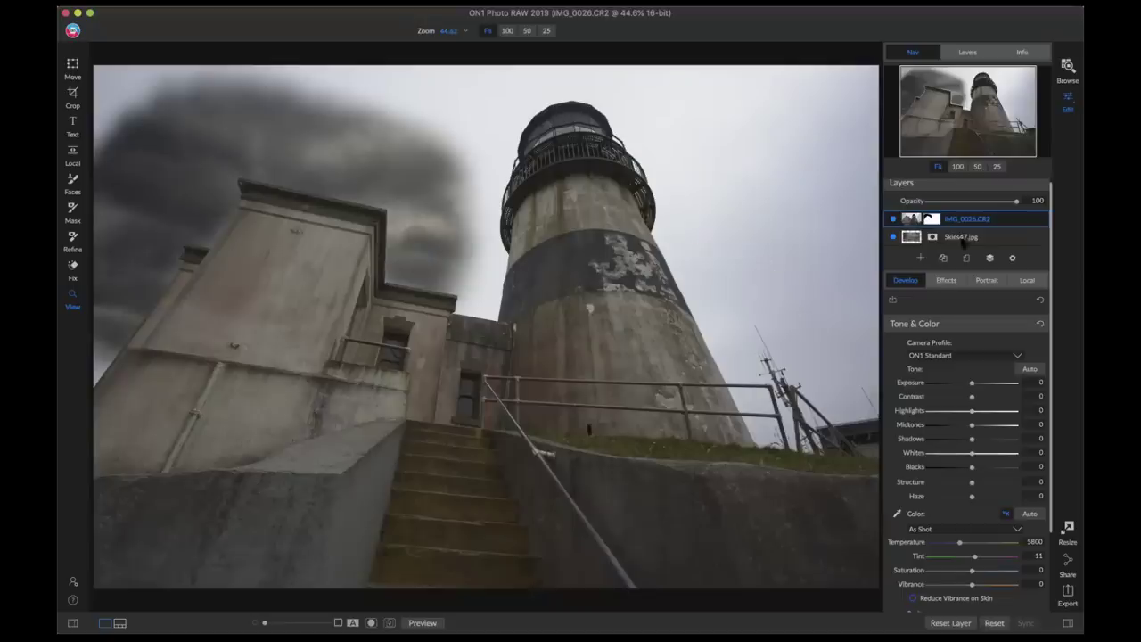
left_click(936, 223)
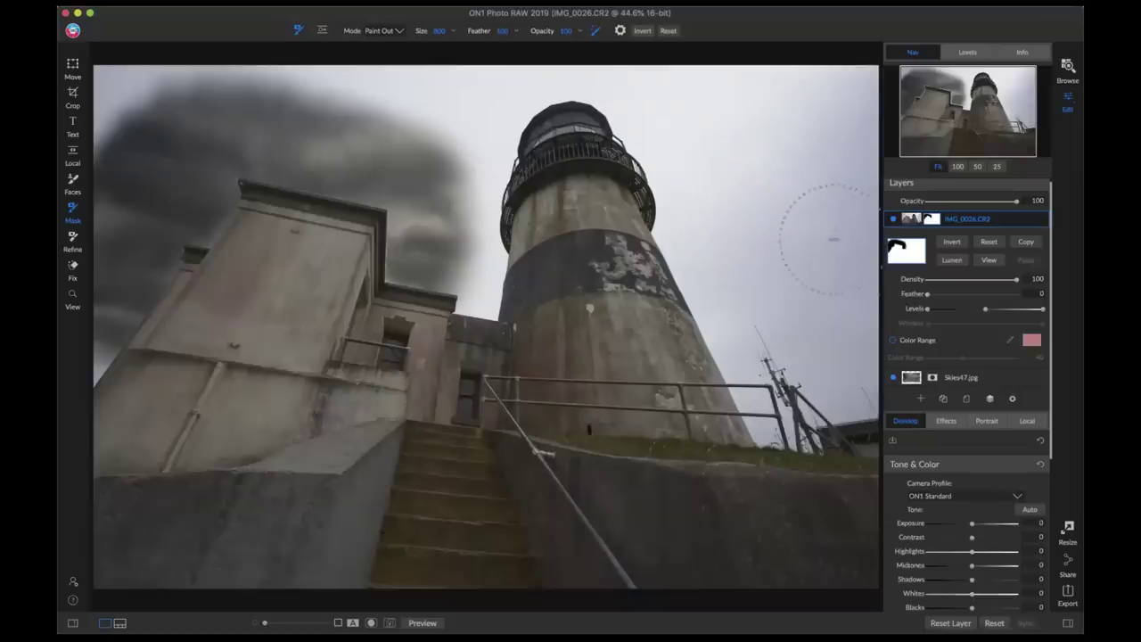
key("super+z")
left_click(956, 260)
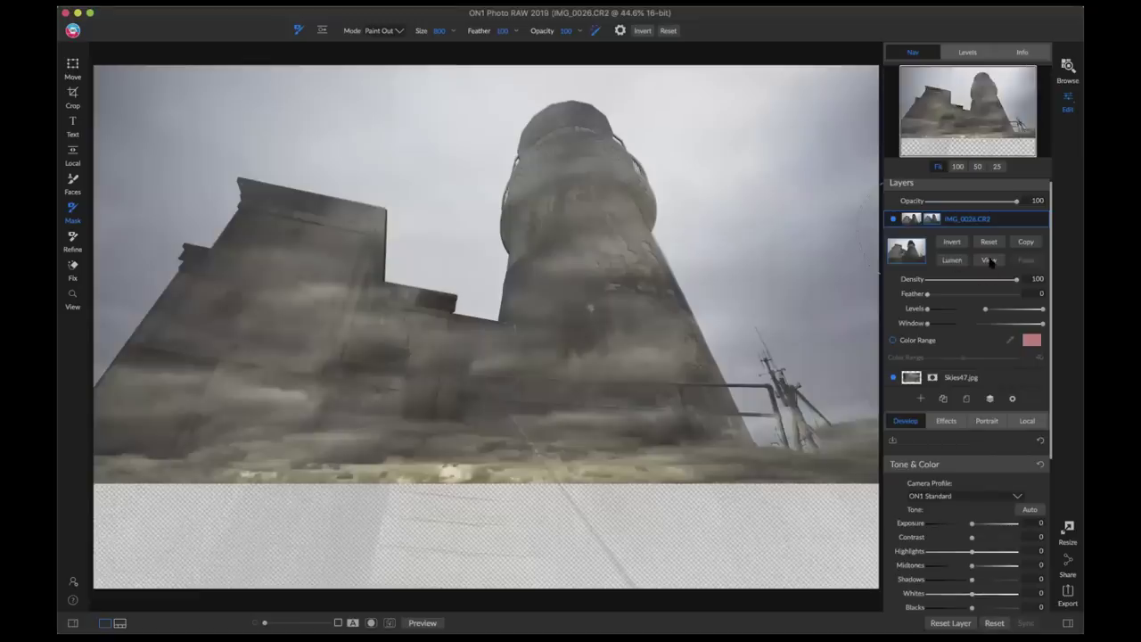
left_click(990, 261)
left_click(952, 243)
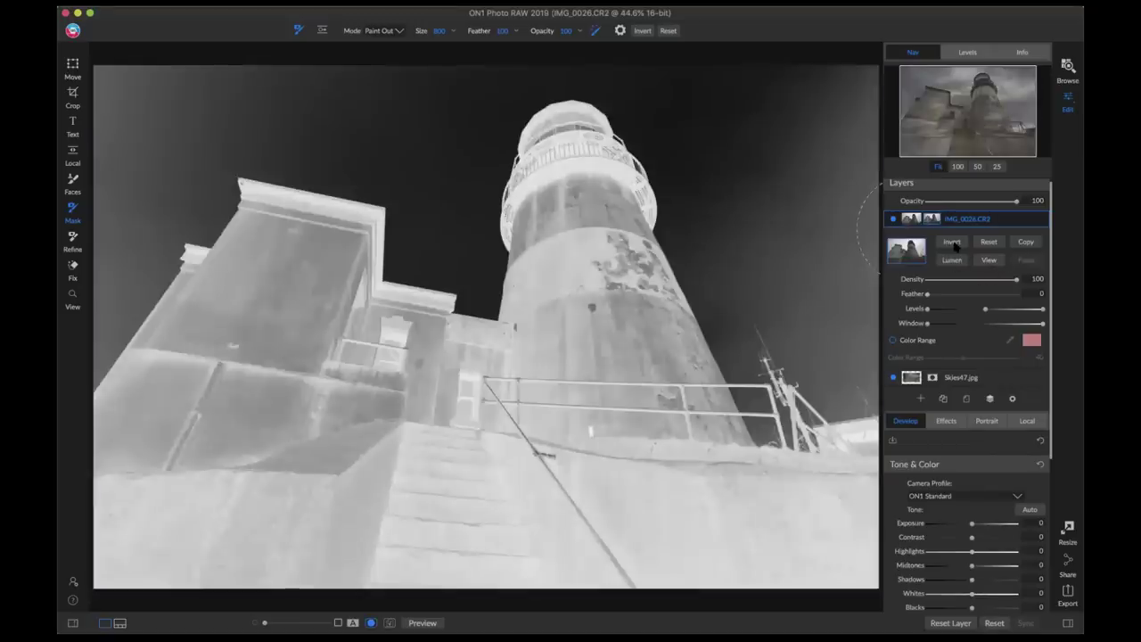
left_click(952, 242)
Tighten the mask's levels until the buildings are solid white and most of the sky black, and return to the image view.
left_click(985, 310)
left_click_drag(985, 310, 979, 309)
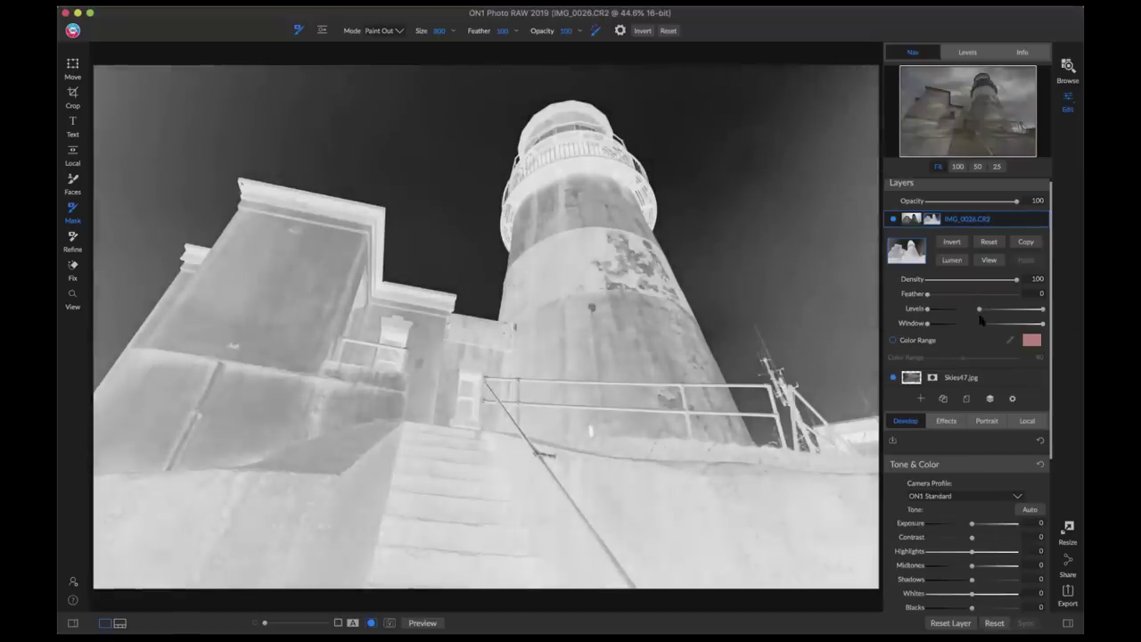
mouse_move(977, 309)
left_mouse_down()
mouse_move(1026, 309)
mouse_move(962, 312)
left_mouse_up()
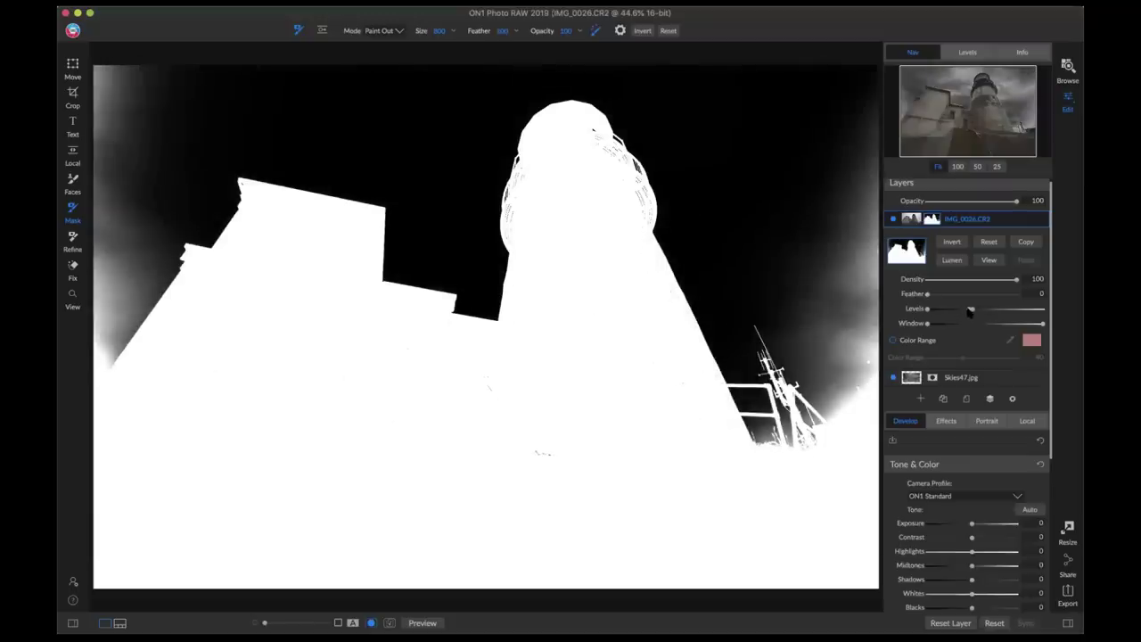
left_click(997, 260)
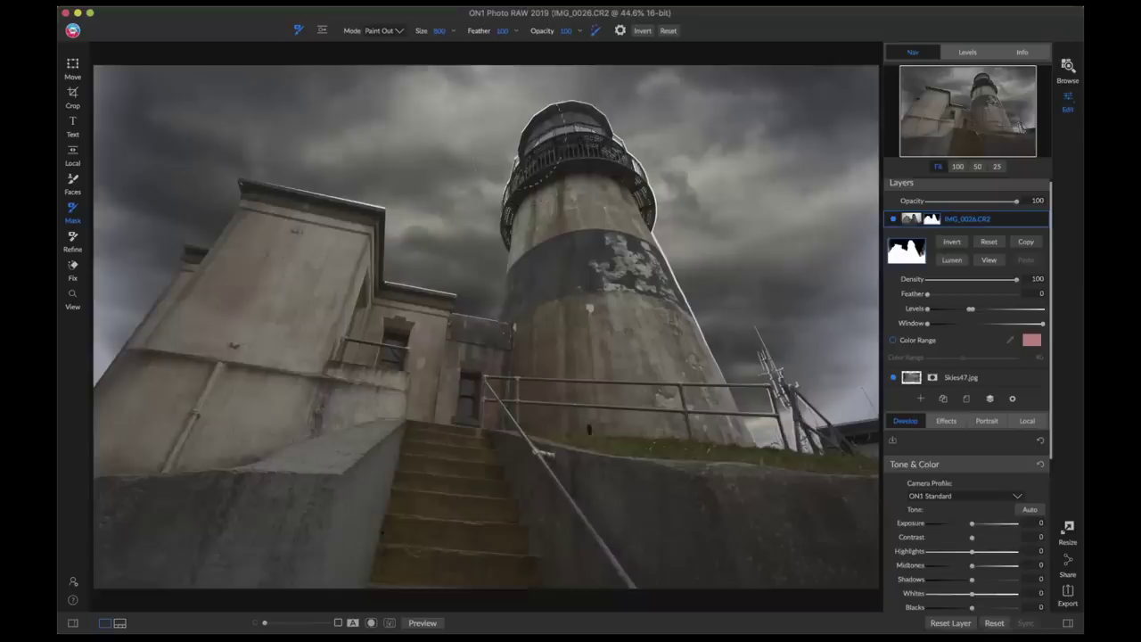
Chisel the bright halos off the mask around the tower and rooflines at size 45 and amount 20.
left_click(73, 239)
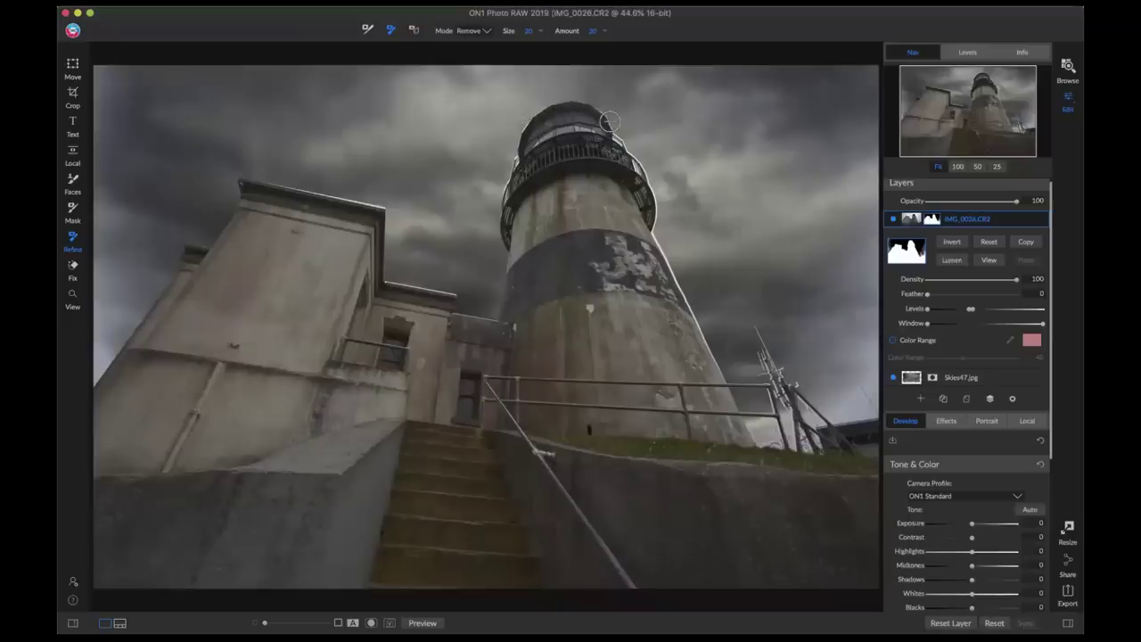
key("bracketright")
key("bracketright")
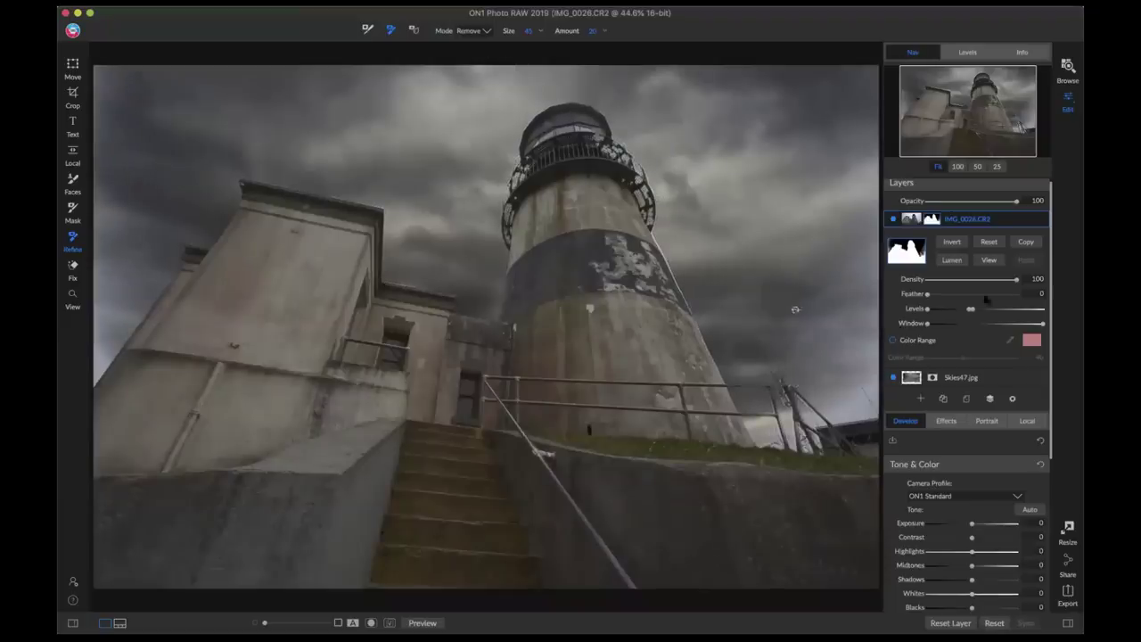
Reset the lighthouse layer's mask and paint out the sky around the building and tower with the brush at size 1000.
left_click(989, 241)
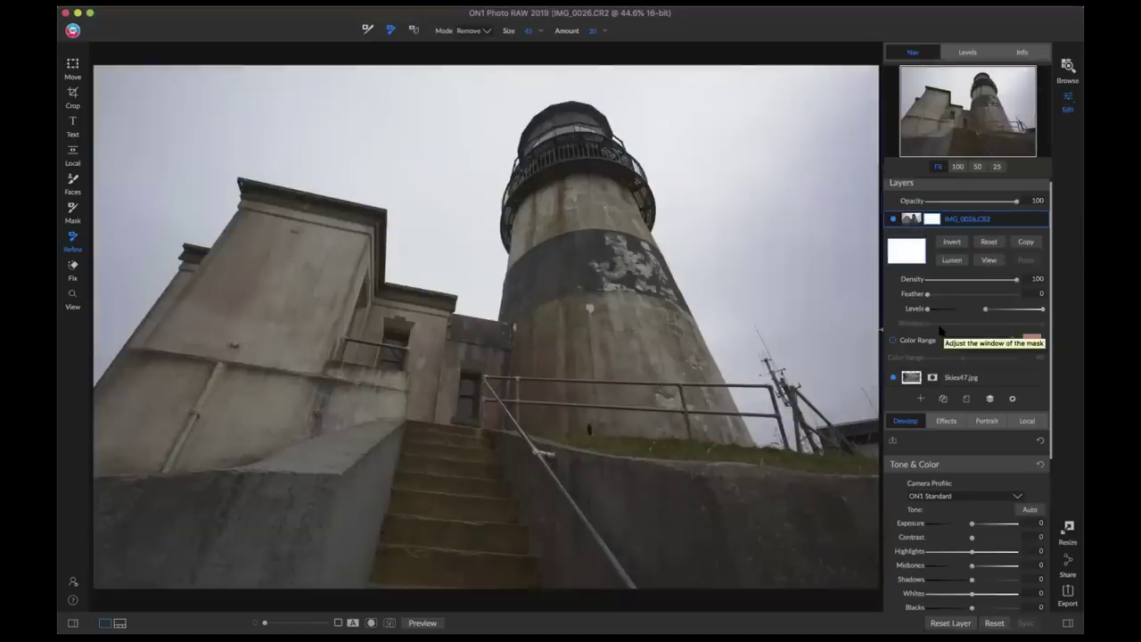
key("b")
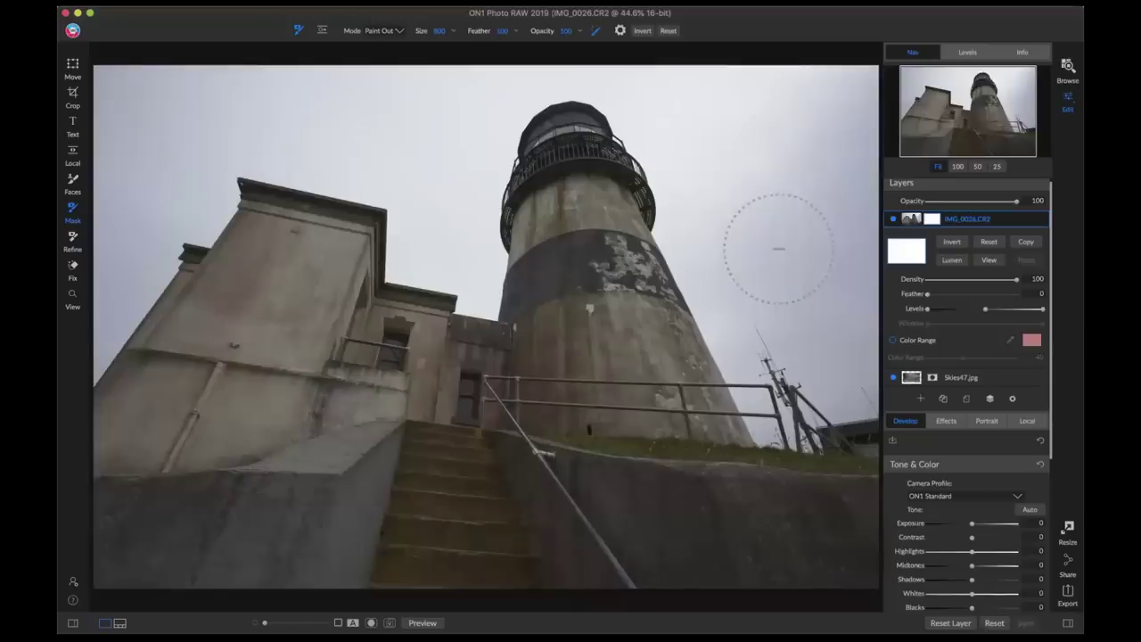
key("bracketright")
mouse_move(764, 216)
left_mouse_down()
mouse_move(778, 193)
mouse_move(857, 92)
mouse_move(799, 226)
mouse_move(771, 146)
mouse_move(781, 132)
mouse_move(636, 102)
mouse_move(669, 80)
mouse_move(608, 73)
mouse_move(409, 128)
mouse_move(372, 77)
mouse_move(271, 117)
mouse_move(84, 137)
mouse_move(222, 78)
mouse_move(144, 66)
mouse_move(148, 103)
mouse_move(123, 144)
mouse_move(99, 354)
mouse_move(142, 207)
mouse_move(188, 175)
mouse_move(208, 182)
mouse_move(237, 148)
mouse_move(310, 148)
mouse_move(432, 194)
mouse_move(462, 235)
mouse_move(465, 271)
mouse_move(449, 123)
left_mouse_up()
mouse_move(607, 125)
left_mouse_down()
mouse_move(847, 80)
mouse_move(758, 107)
mouse_move(803, 152)
mouse_move(757, 268)
mouse_move(731, 169)
mouse_move(767, 223)
left_mouse_up()
mouse_move(722, 304)
left_mouse_down()
mouse_move(716, 268)
mouse_move(725, 305)
mouse_move(827, 318)
mouse_move(809, 321)
mouse_move(835, 352)
mouse_move(817, 352)
mouse_move(840, 239)
mouse_move(768, 98)
mouse_move(817, 60)
mouse_move(818, 92)
left_mouse_up()
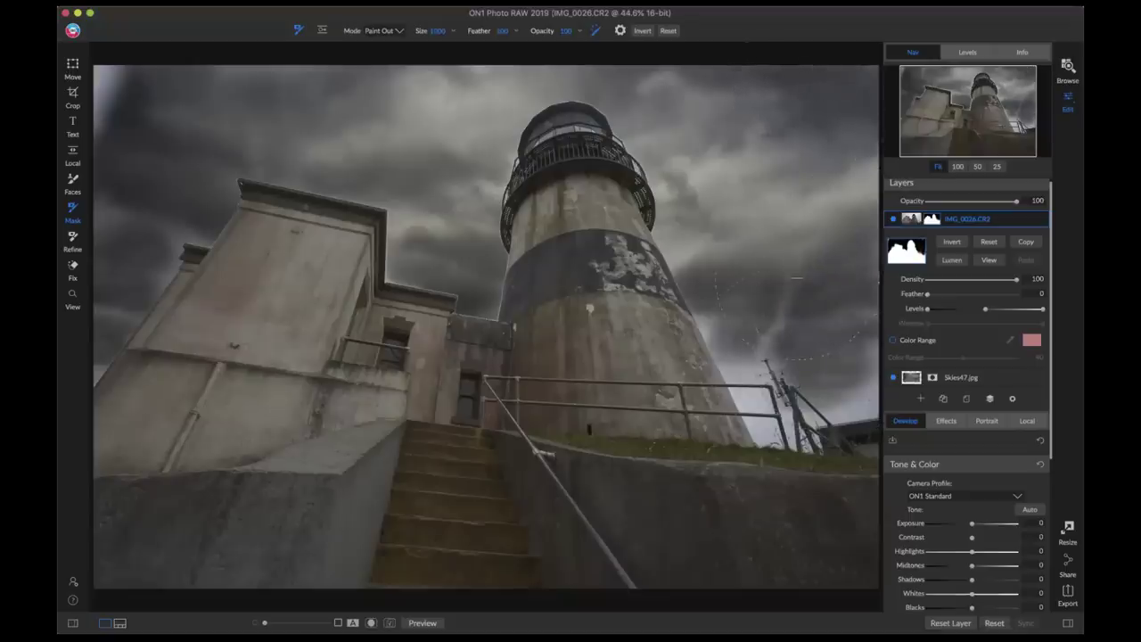
Paint out the remaining pale sky around the antenna mast and behind the railing with the brush at size 1200.
left_click_drag(797, 278, 780, 383)
mouse_move(841, 364)
left_mouse_down()
mouse_move(860, 397)
mouse_move(838, 420)
mouse_move(744, 362)
mouse_move(754, 299)
mouse_move(713, 332)
mouse_move(682, 258)
left_mouse_up()
left_click_drag(753, 411, 771, 426)
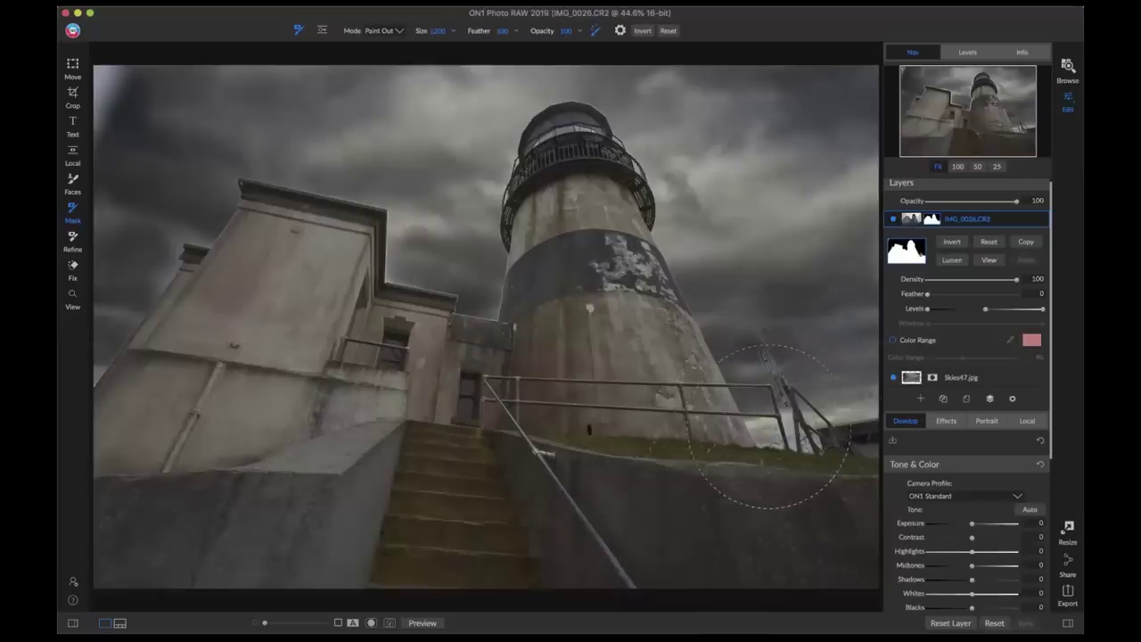
Try to chisel the layer mask's edge around the antenna mast beside the lighthouse in Remove mode at amount 20.
key("z")
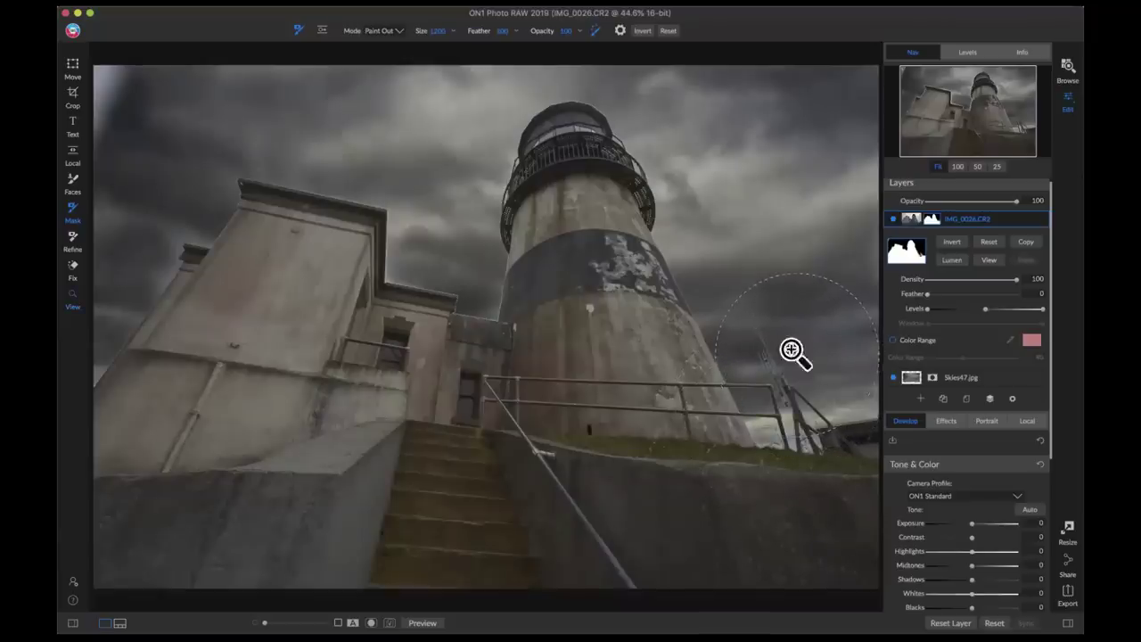
left_click(799, 357)
left_click_drag(777, 409, 667, 326)
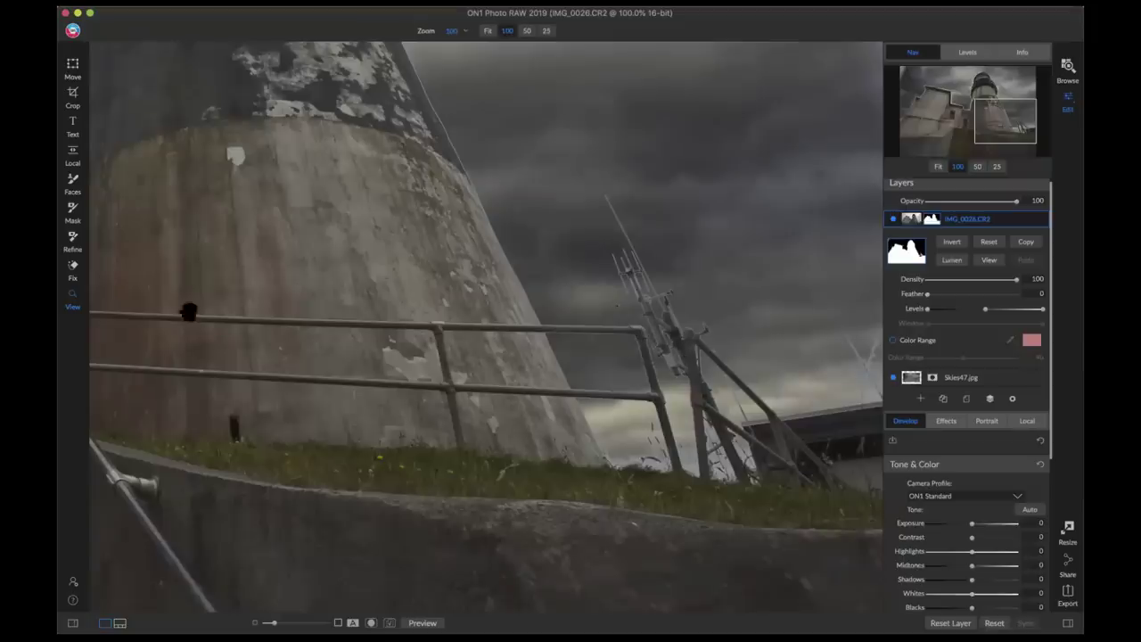
left_click(74, 241)
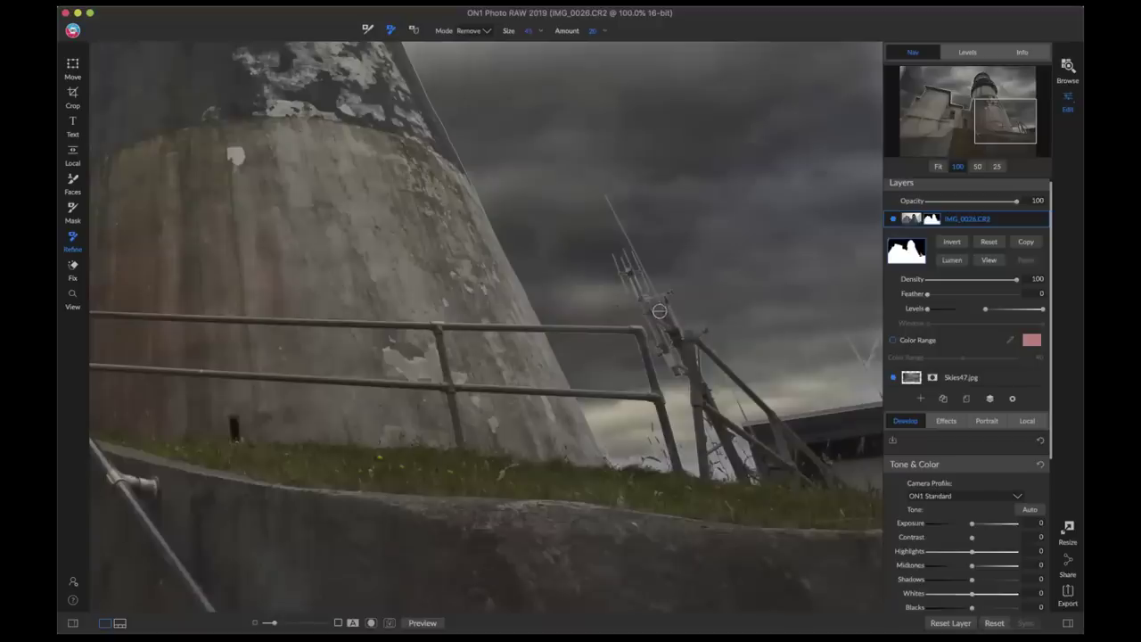
scroll(612, 242, "up", 10)
mouse_move(608, 207)
left_mouse_down()
mouse_move(661, 296)
mouse_move(637, 224)
left_mouse_up()
Lower the Chisel amount and remove the pale halo from the mask along the tower's edge and around the antenna mast.
left_click_drag(571, 39, 565, 39)
left_click_drag(501, 27, 584, 37)
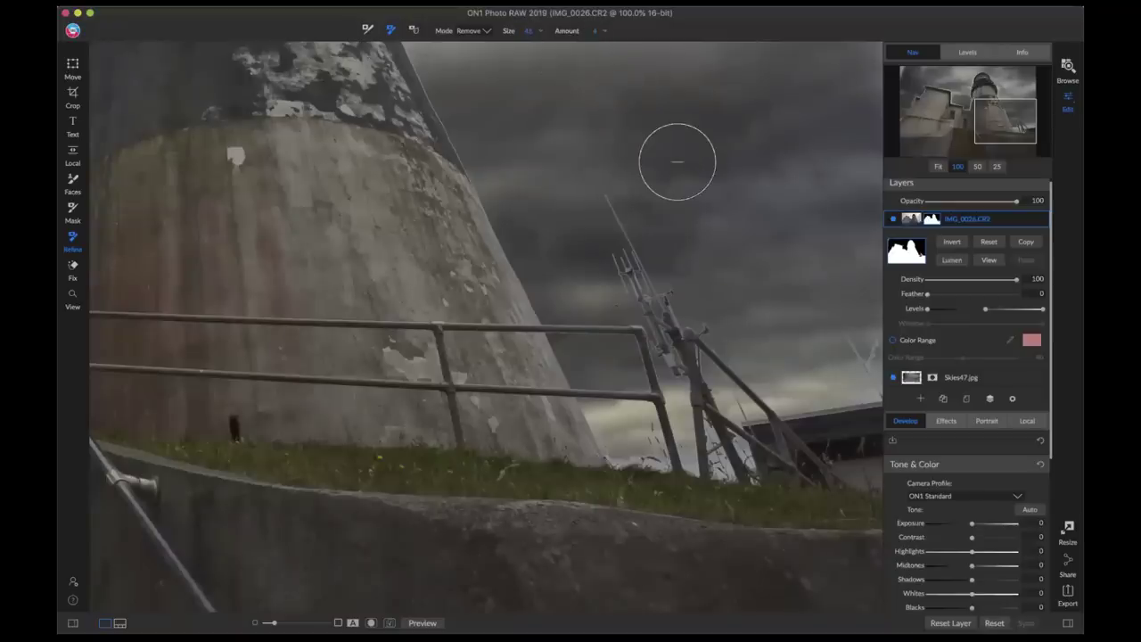
left_click(455, 128)
left_click_drag(455, 128, 535, 231)
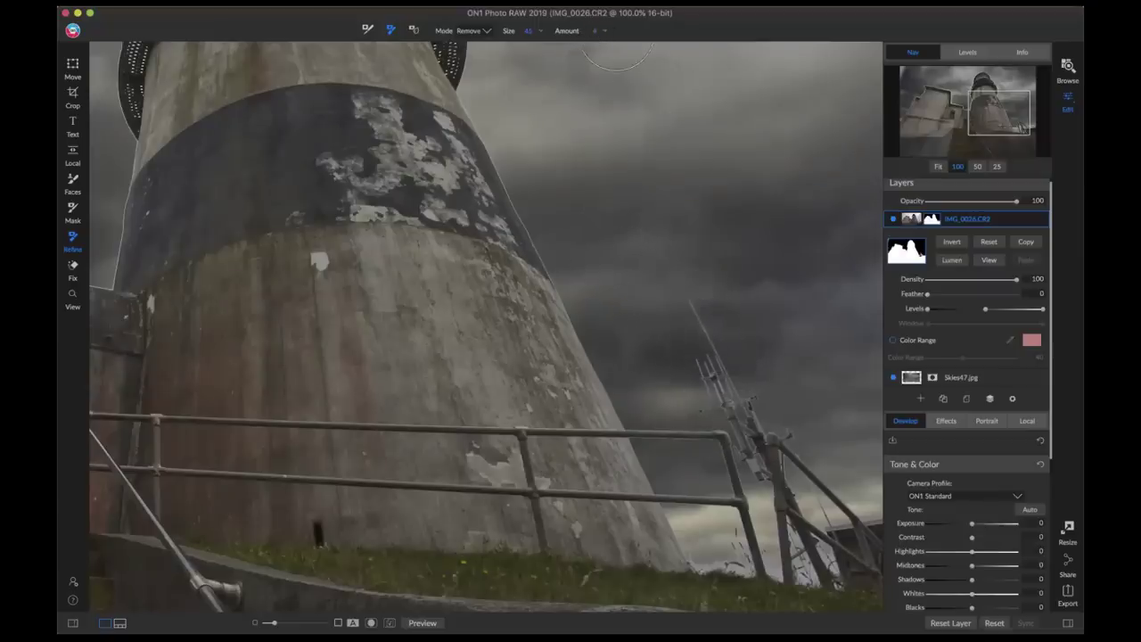
left_click_drag(714, 280, 751, 407)
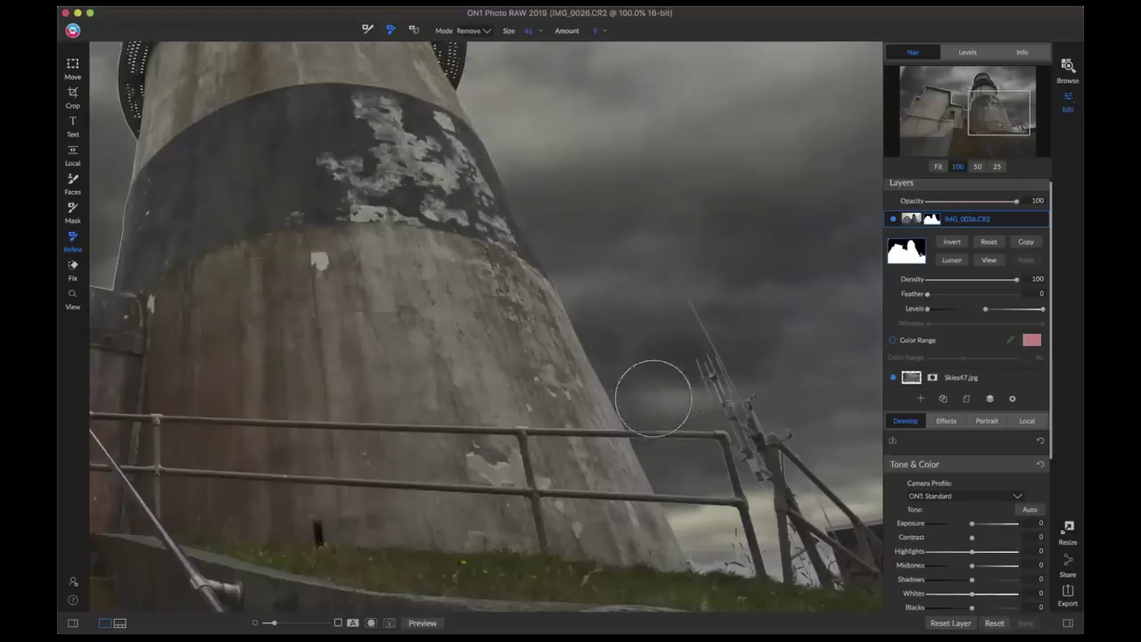
mouse_move(700, 526)
left_mouse_down()
mouse_move(683, 488)
mouse_move(727, 456)
mouse_move(731, 436)
mouse_move(731, 401)
mouse_move(703, 321)
left_mouse_up()
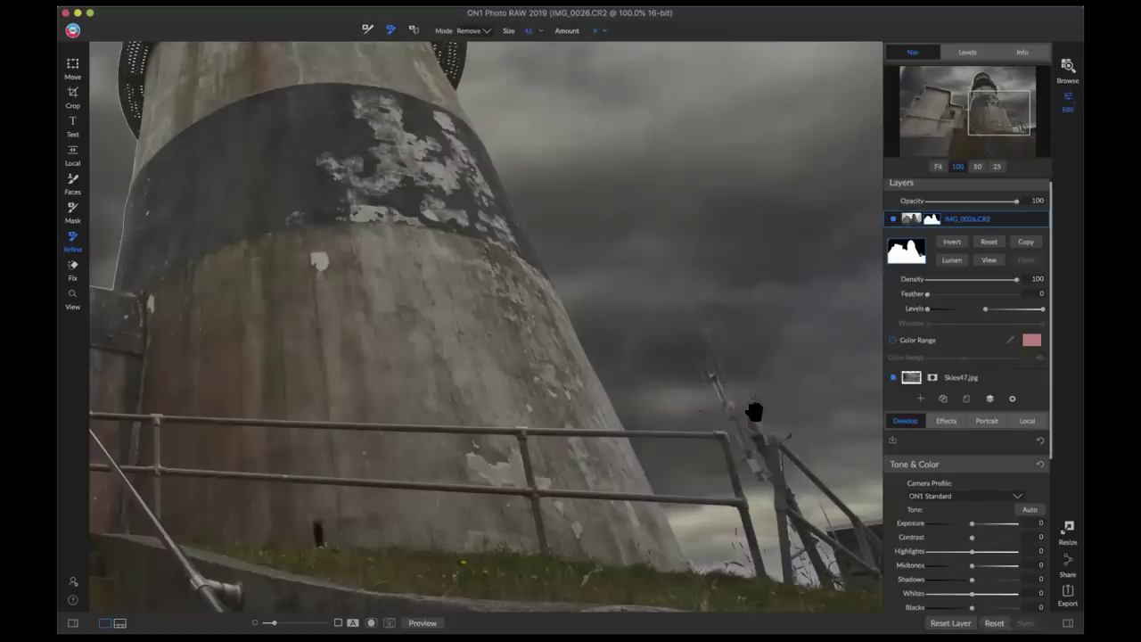
left_click_drag(754, 411, 604, 273)
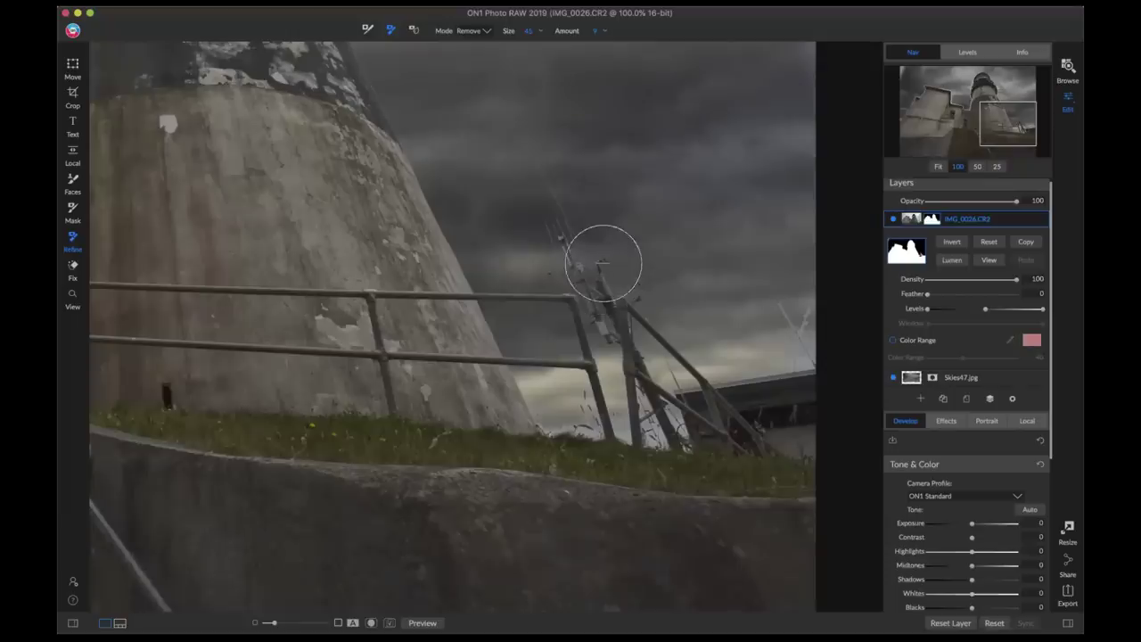
mouse_move(562, 225)
left_mouse_down()
mouse_move(433, 255)
mouse_move(657, 262)
mouse_move(601, 293)
mouse_move(444, 224)
left_mouse_up()
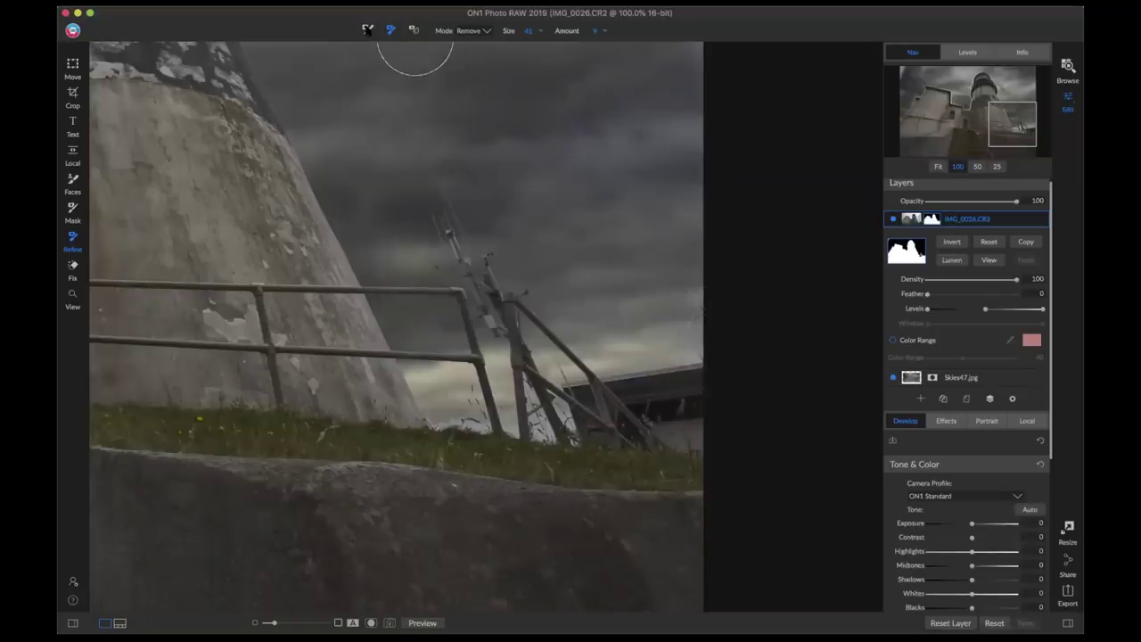
Paint out the pale sky left between the grass, railing posts and antenna base with the Refine brush at size 130.
left_click(368, 30)
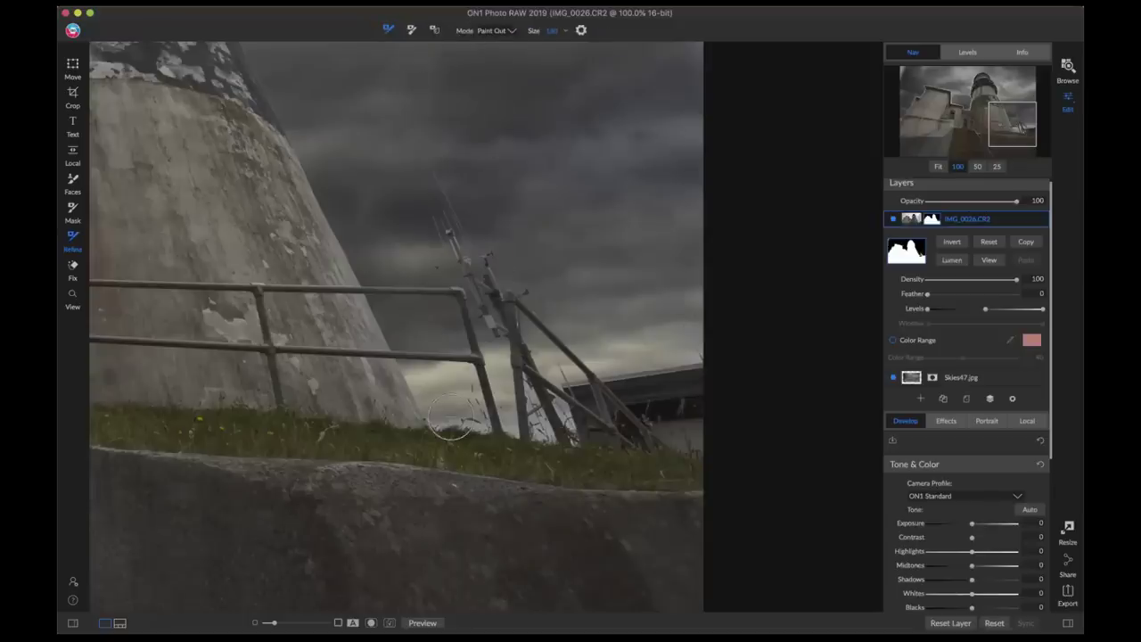
left_click_drag(449, 415, 476, 420)
mouse_move(521, 419)
left_mouse_down()
mouse_move(510, 415)
mouse_move(542, 428)
left_mouse_up()
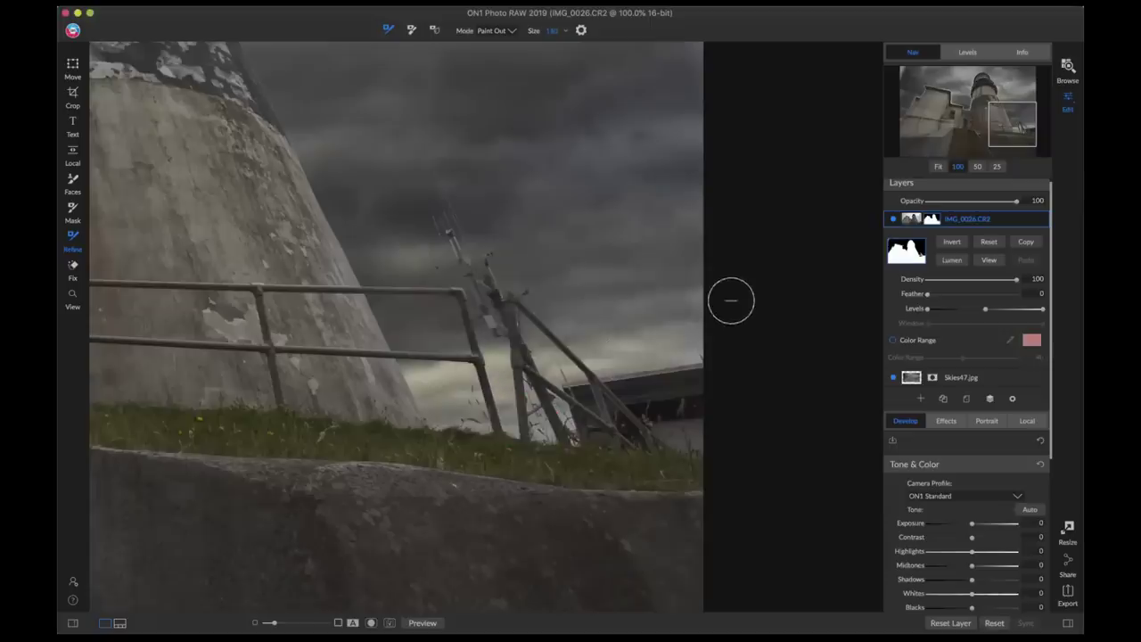
left_click_drag(546, 416, 570, 428)
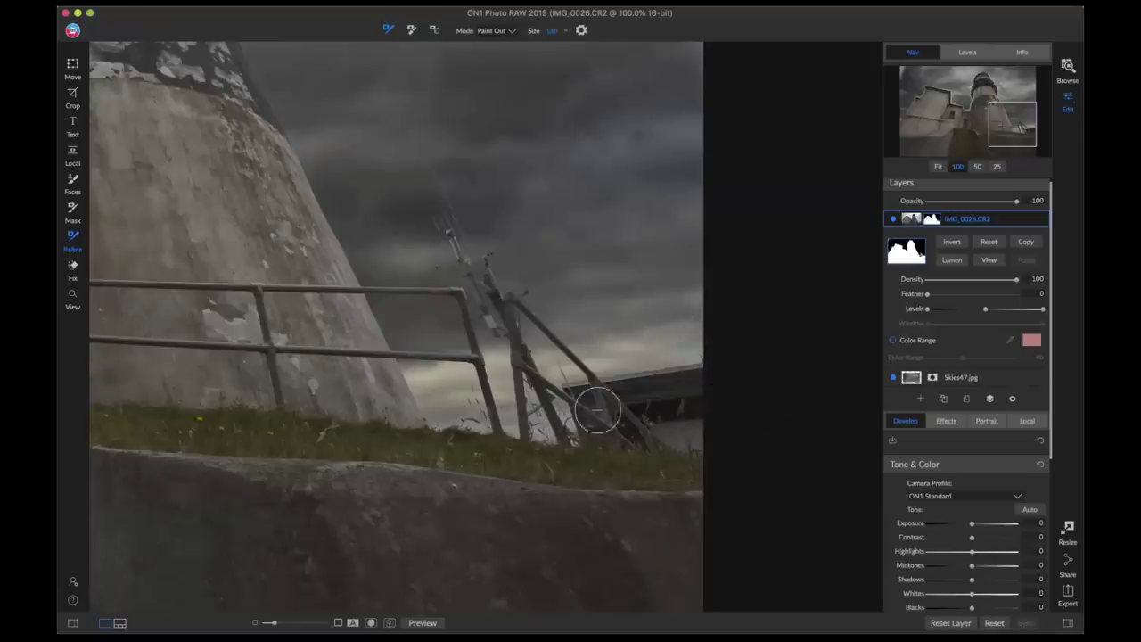
left_click_drag(459, 319, 574, 345)
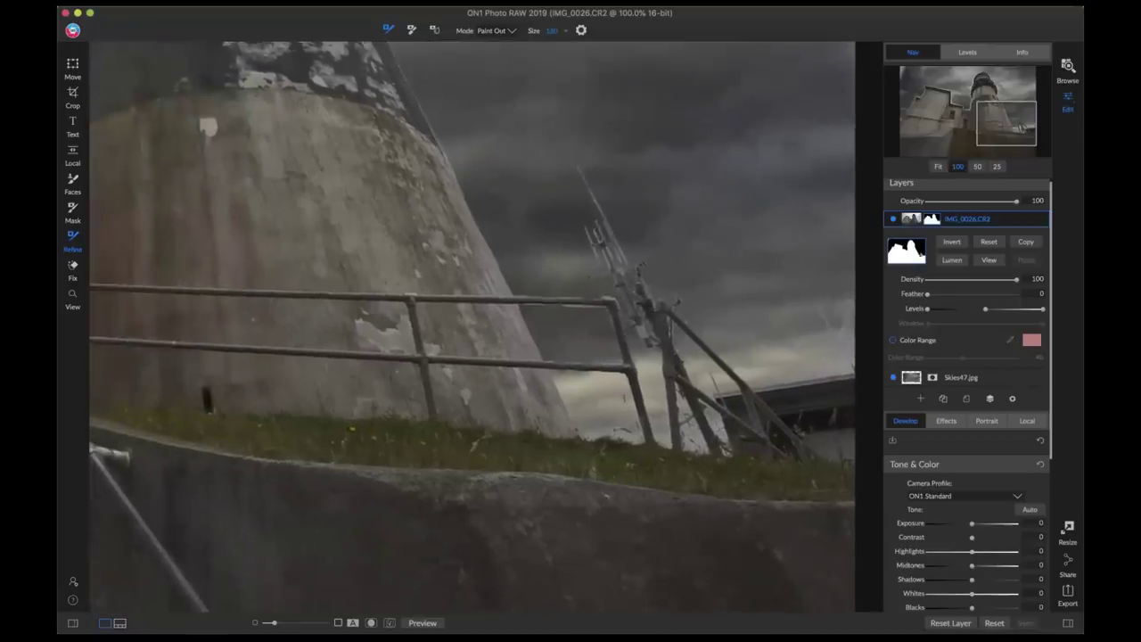
left_click_drag(415, 211, 542, 333)
key("z")
left_click(643, 267)
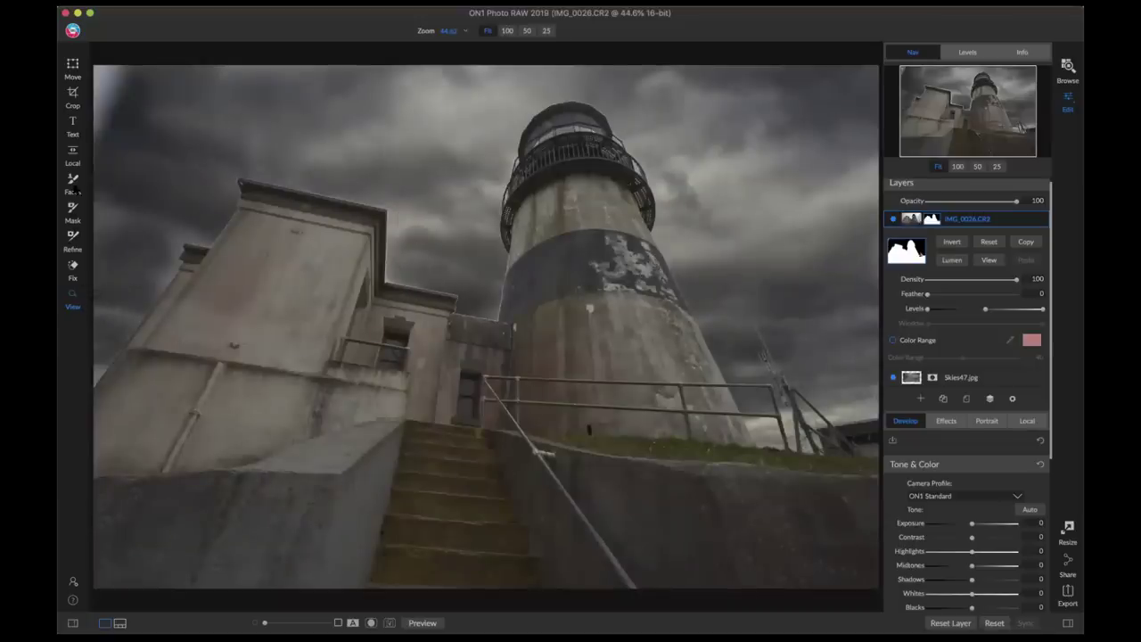
Chisel the remaining halos off the mask around the rooflines and tower with a greatly enlarged brush at amount 13.
left_click(72, 237)
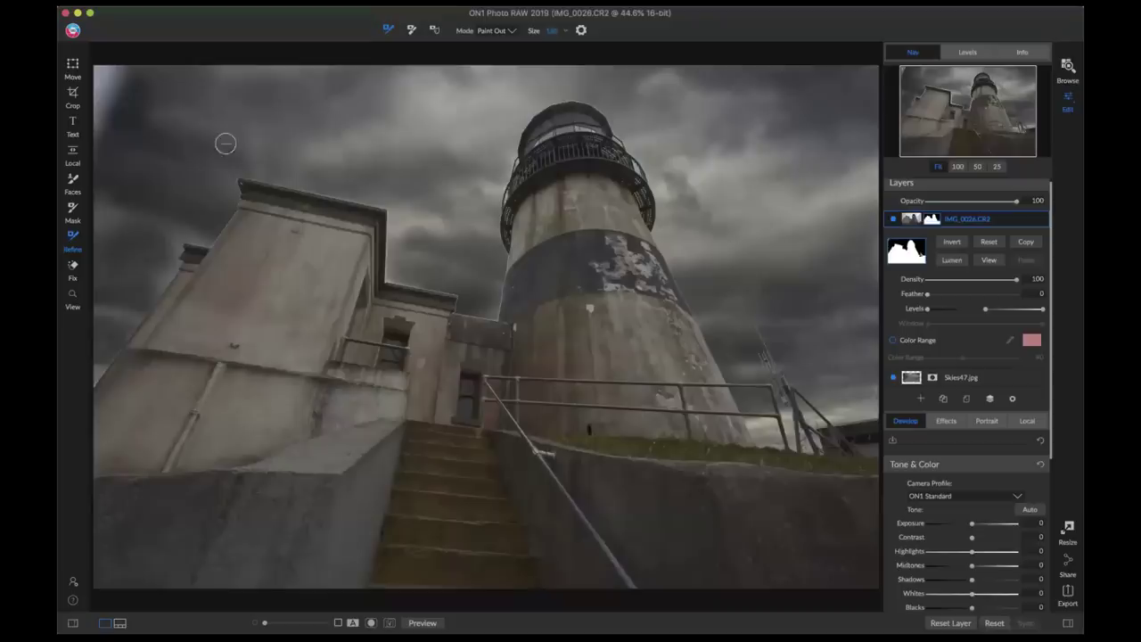
key("shift+k")
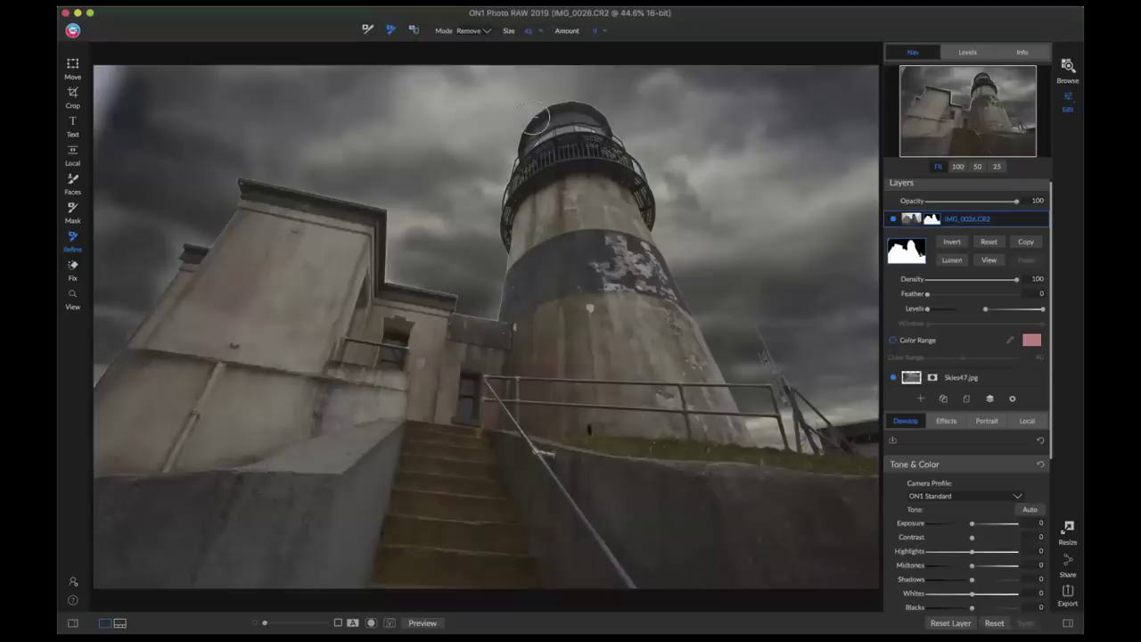
left_click_drag(563, 36, 577, 36)
key("bracketright")
key("bracketright")
key("bracketright")
key("bracketright")
key("bracketright")
key("bracketright")
key("bracketright")
key("bracketright")
key("bracketright")
key("bracketright")
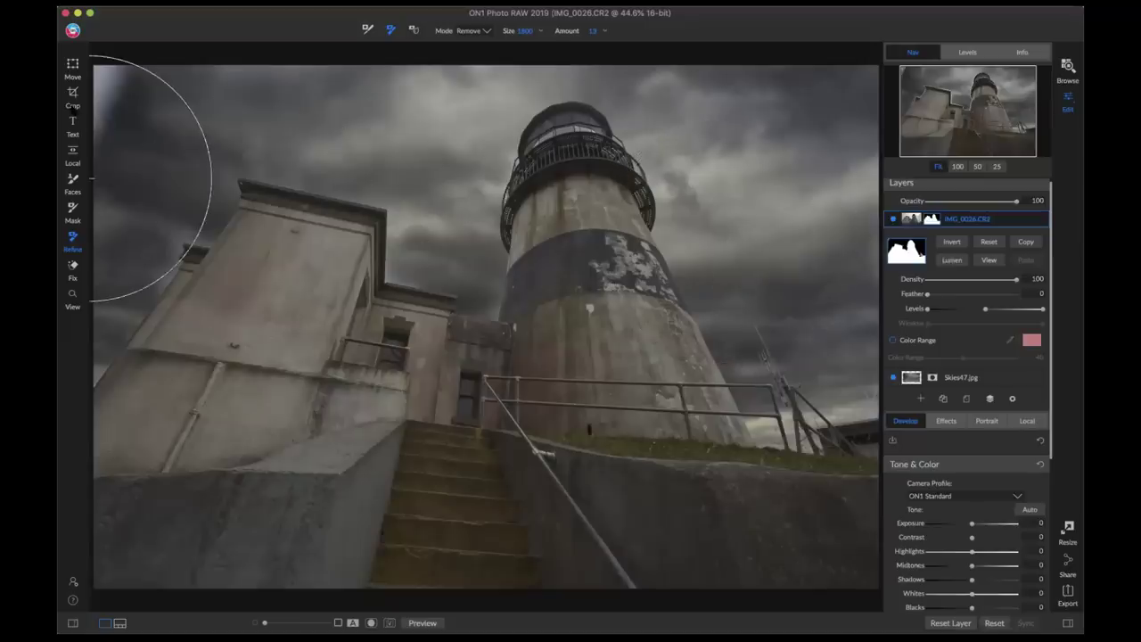
Crop the image to cut off the pale corner beside the building while keeping the whole lighthouse in the frame.
left_click(72, 94)
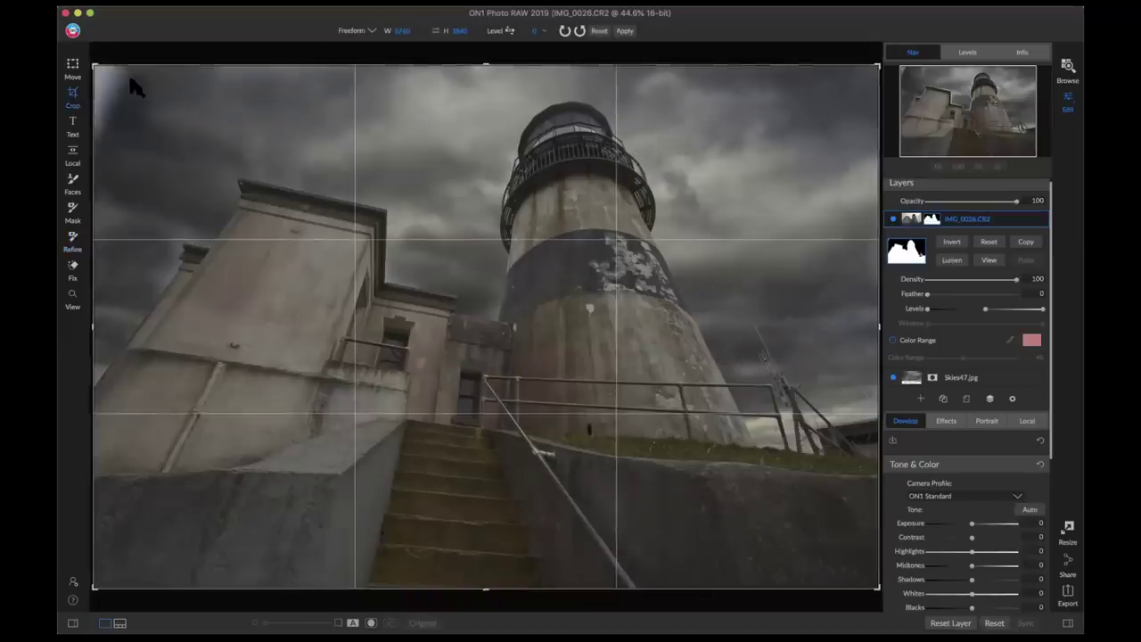
left_click_drag(144, 88, 145, 95)
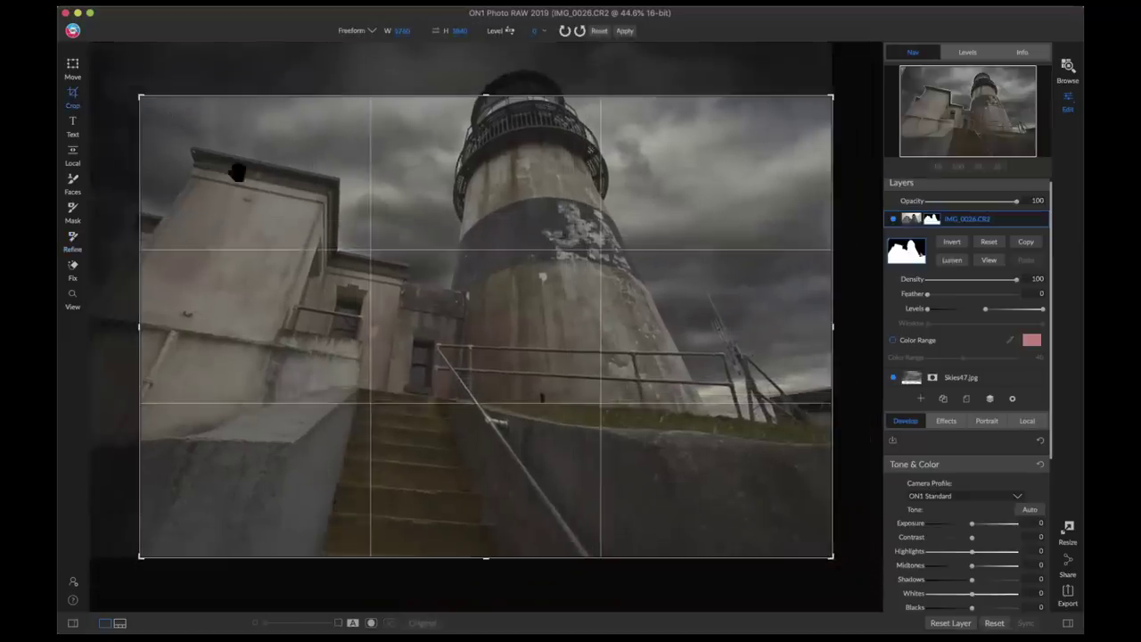
left_click_drag(254, 191, 288, 237)
Paint out the pale fringe in the sky area between the building and the tower with the masking brush at size 1200.
key("z")
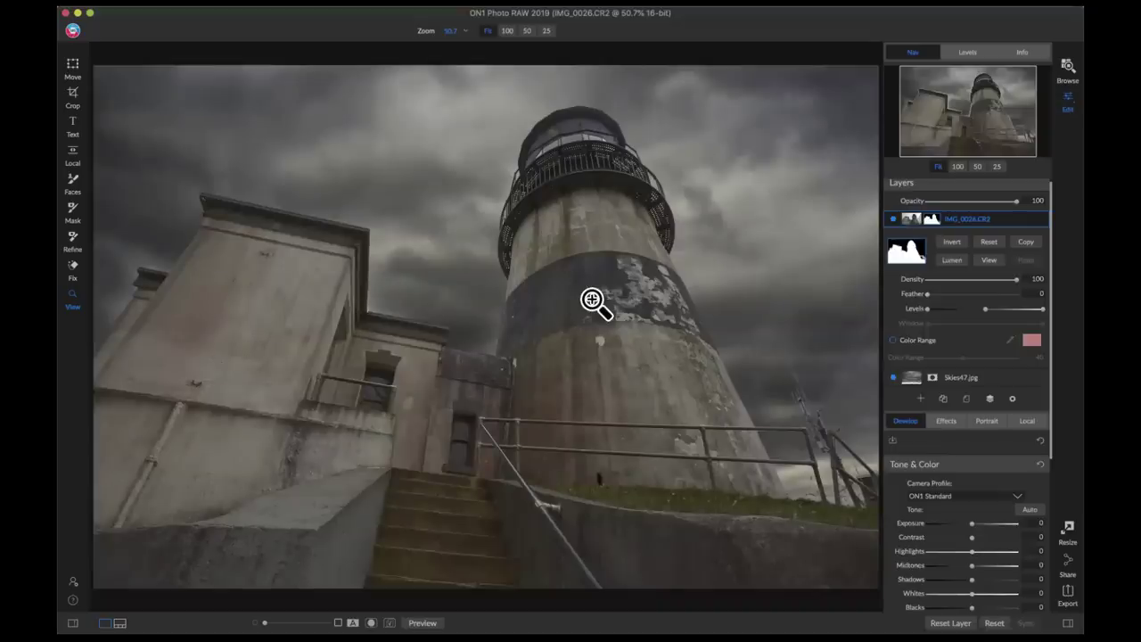
left_click(381, 307)
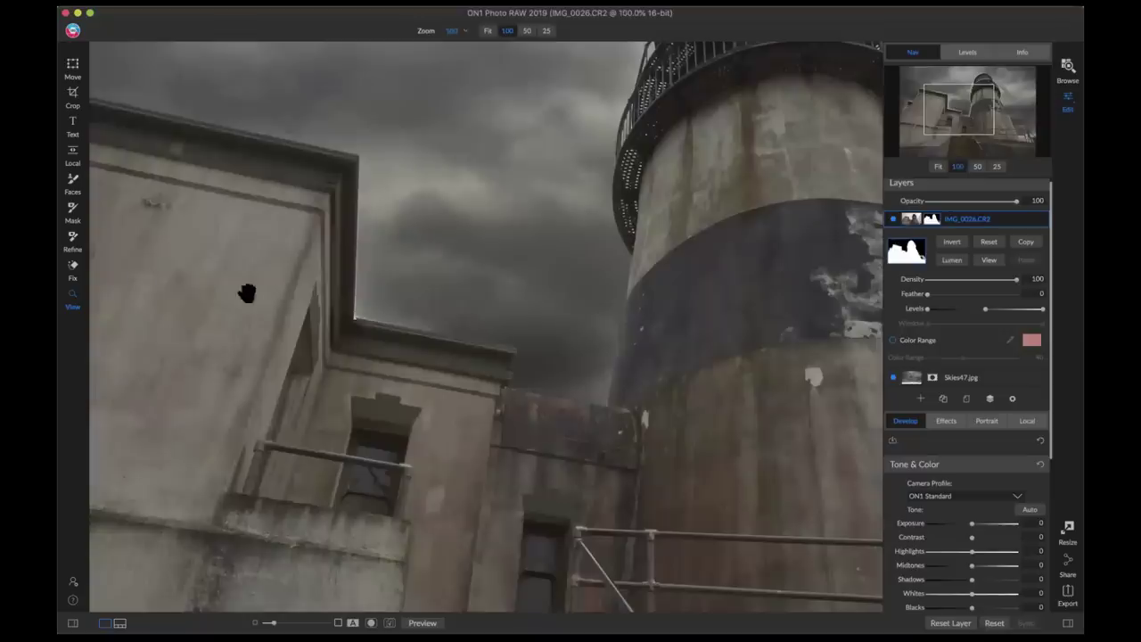
left_click(74, 214)
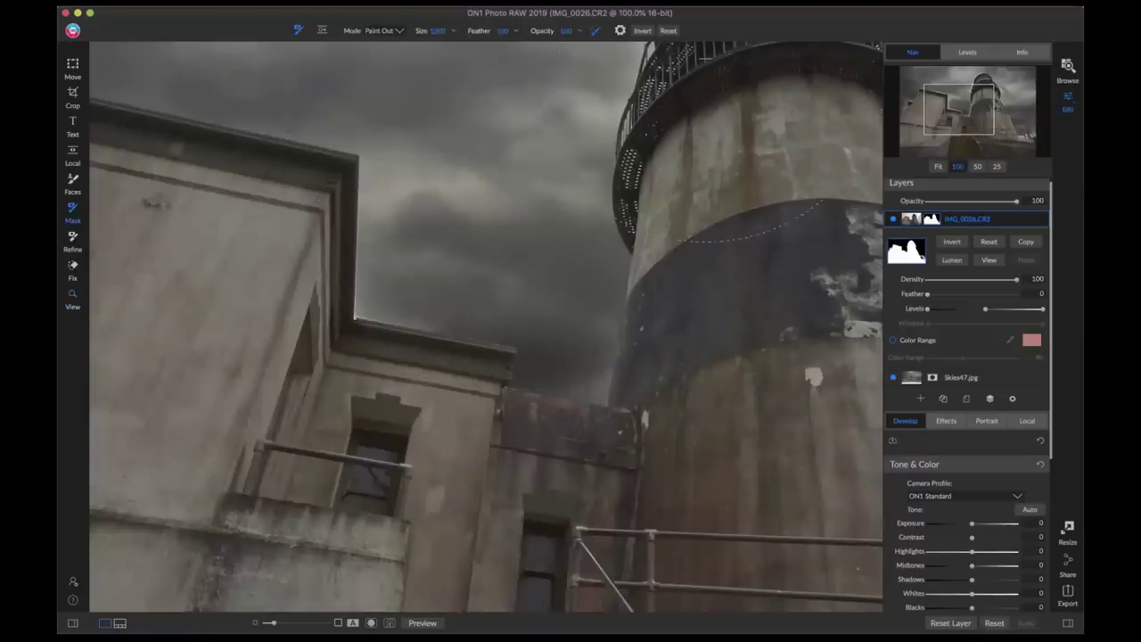
left_click_drag(430, 243, 419, 237)
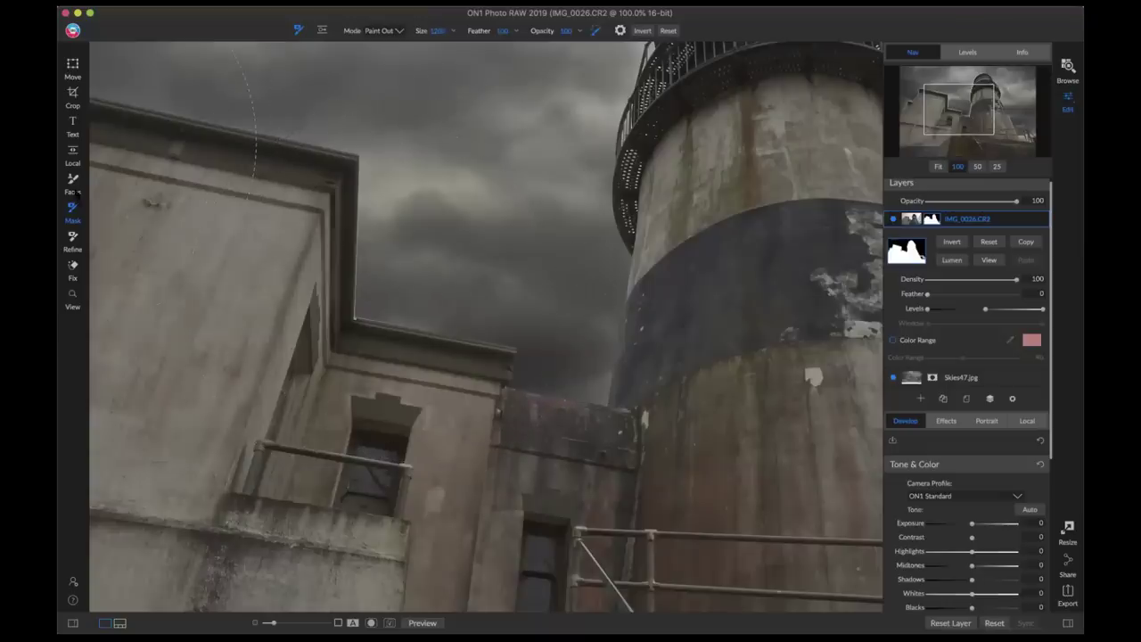
Chisel the mask along the building's wall and roofline beside the tower with a smaller brush at amount 13.
left_click(72, 242)
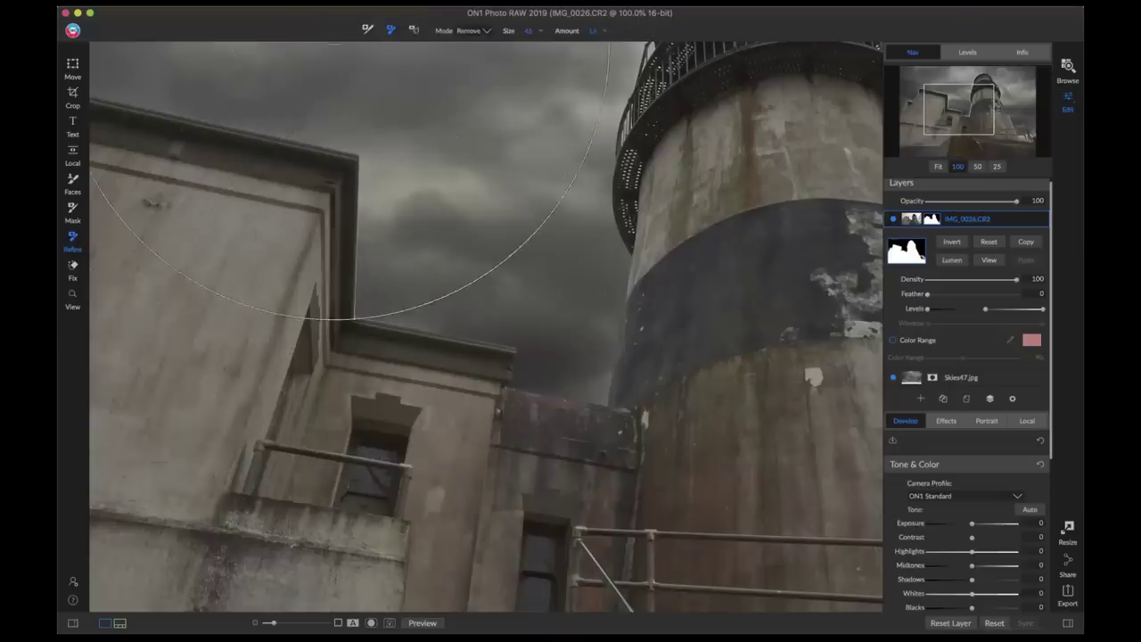
key("bracketleft")
key("bracketleft")
key("bracketleft")
key("bracketleft")
key("bracketleft")
key("bracketleft")
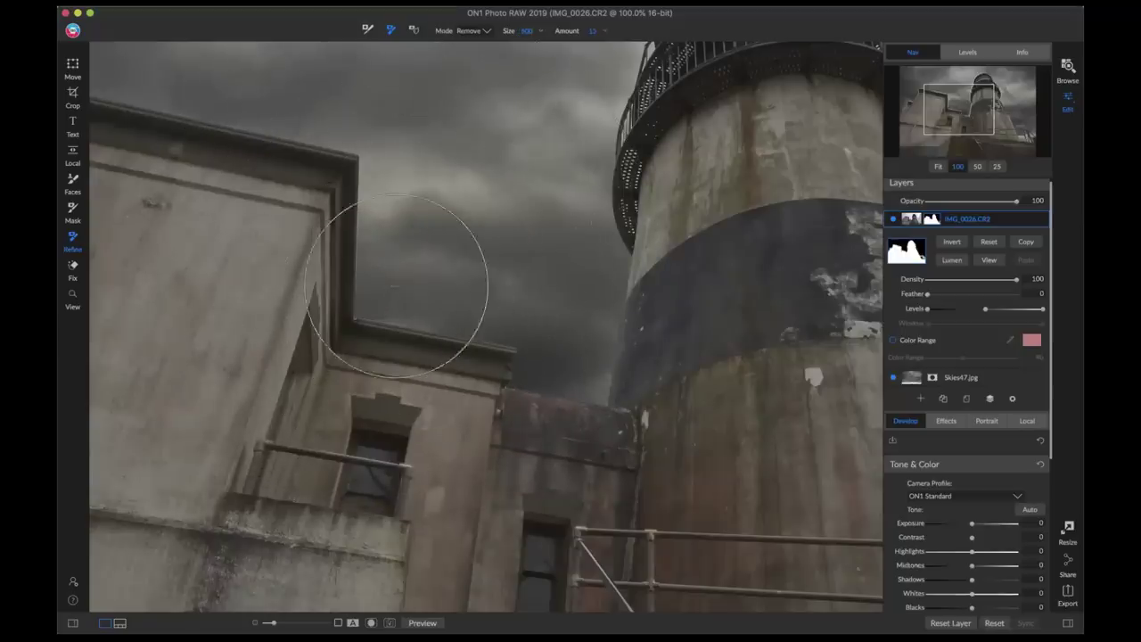
key("z")
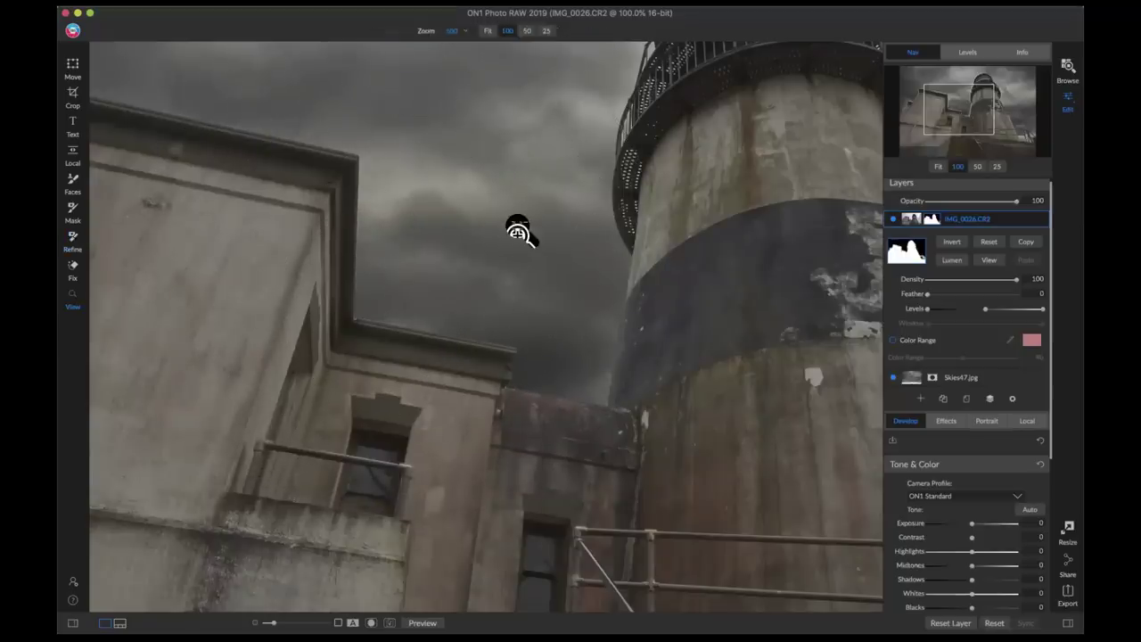
key("super+0")
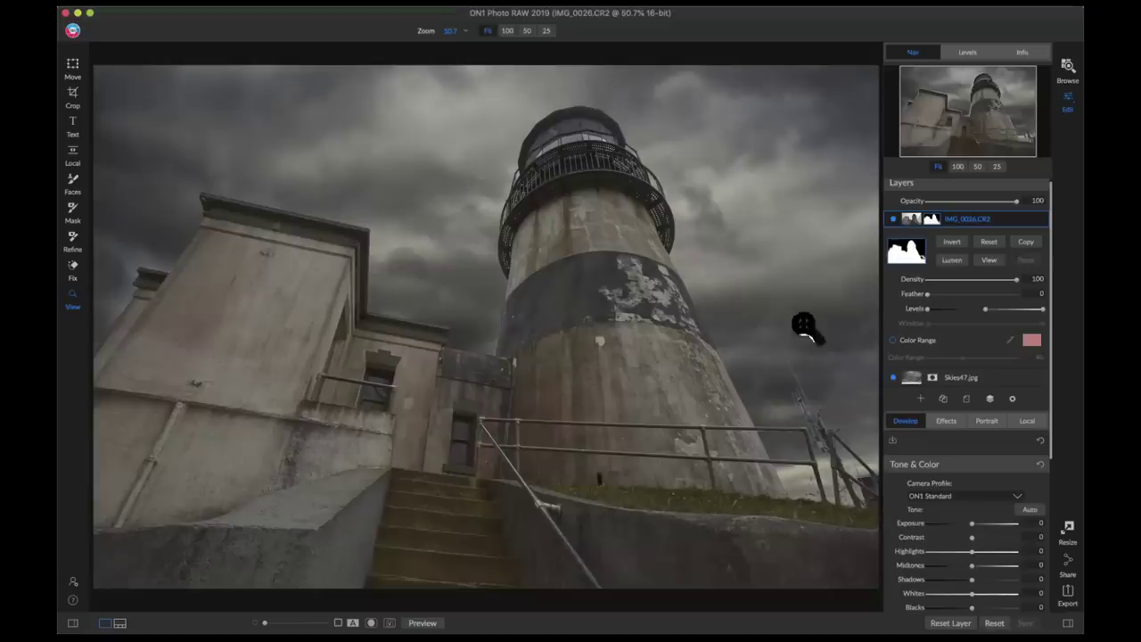
Reset the lighthouse layer's mask and delete the Skies47.jpg layer beneath it.
left_click(988, 241)
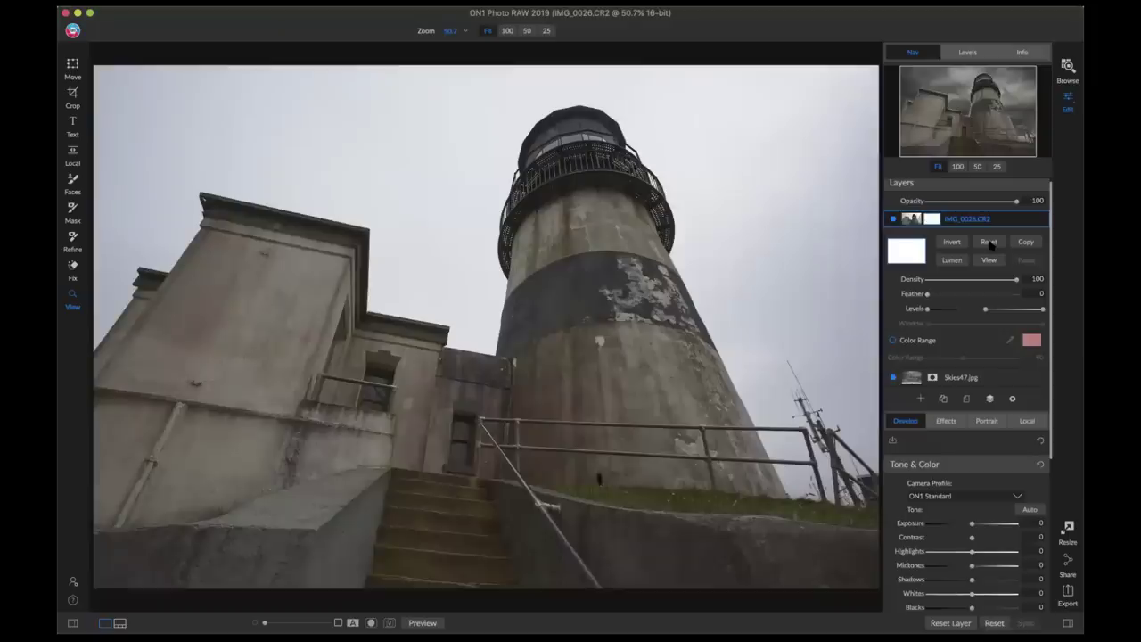
right_click(987, 377)
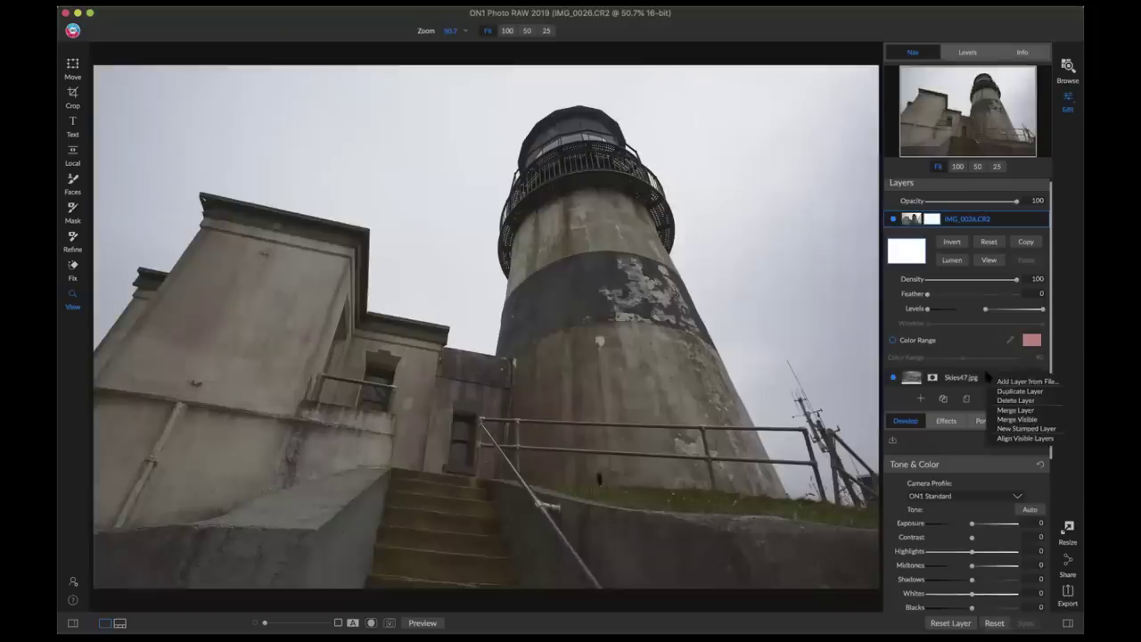
left_click(1036, 401)
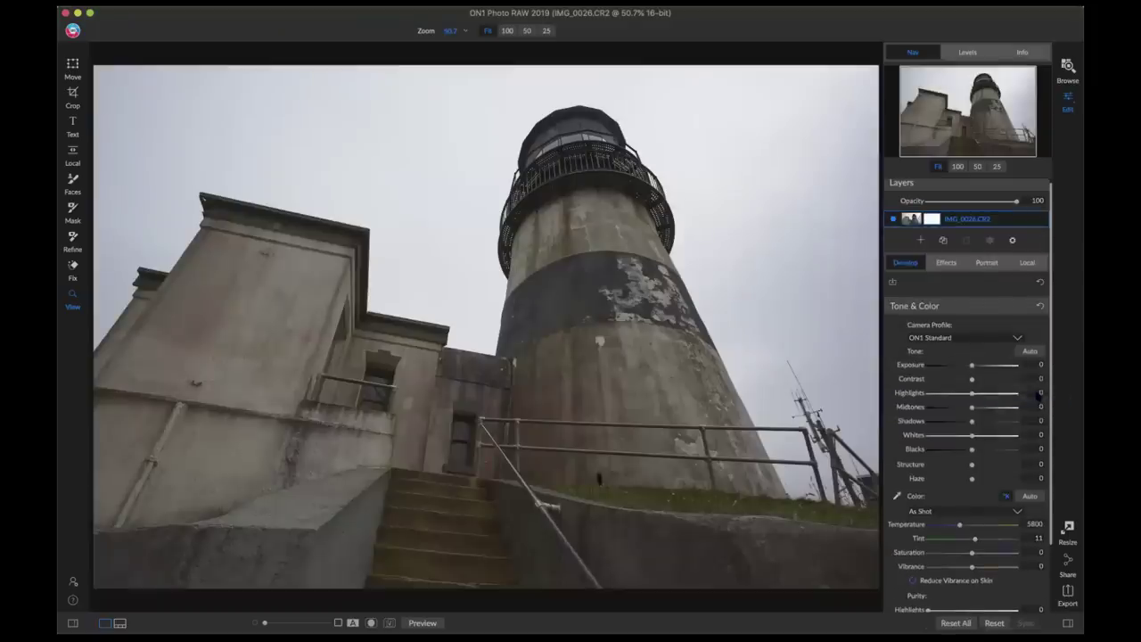
Add a Textures filter to the lighthouse photo and set its texture category to Skies.
left_click(943, 268)
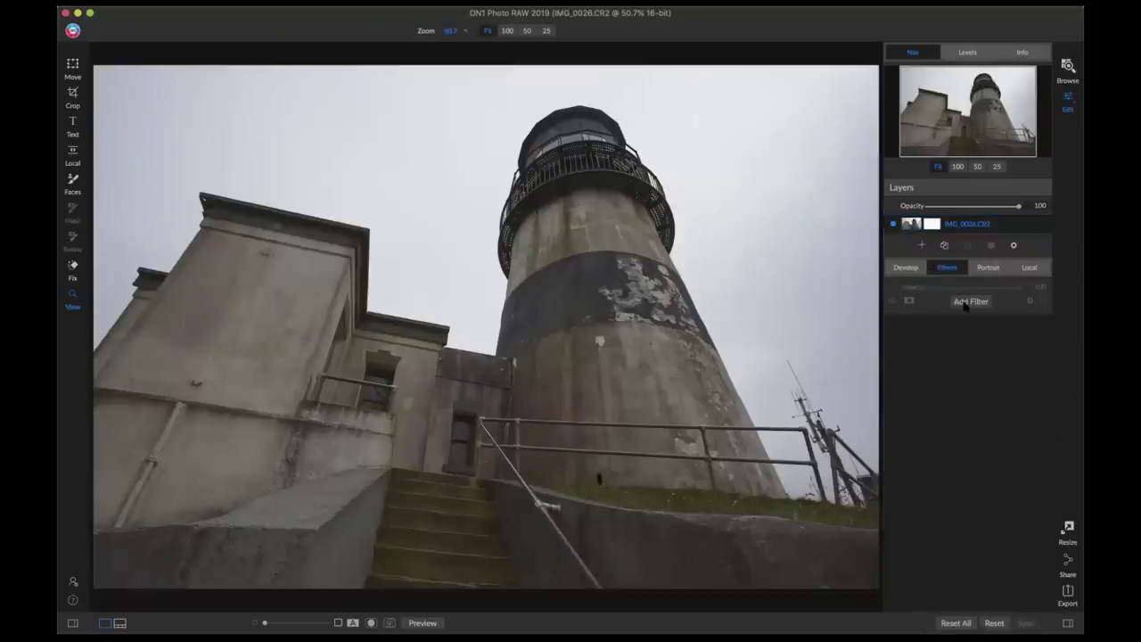
left_click(970, 301)
left_click(864, 430)
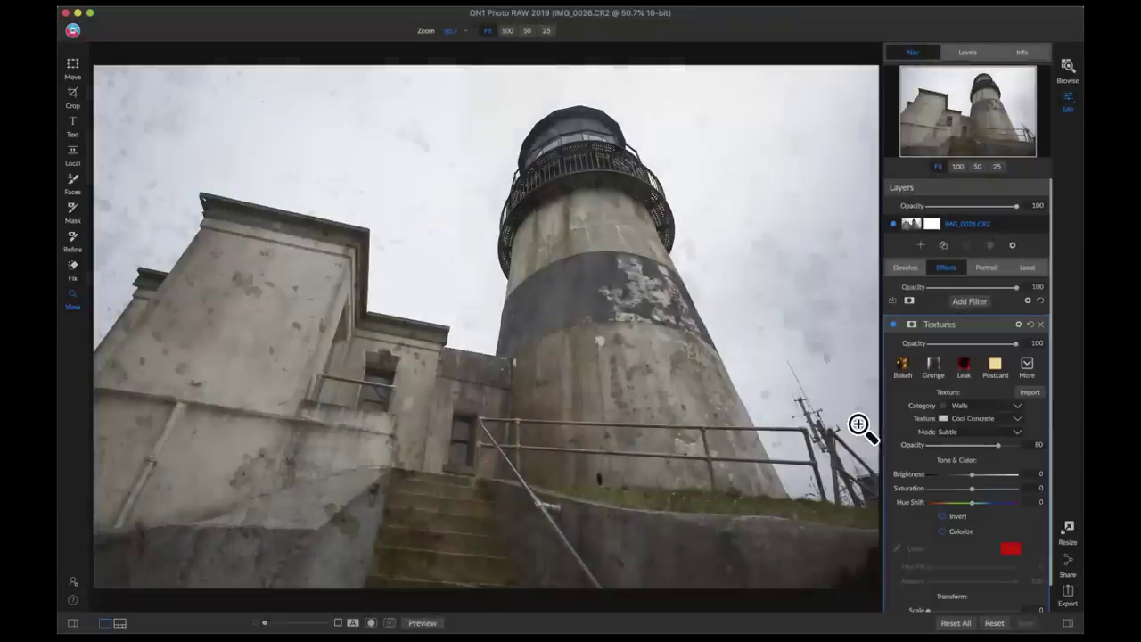
left_click(992, 406)
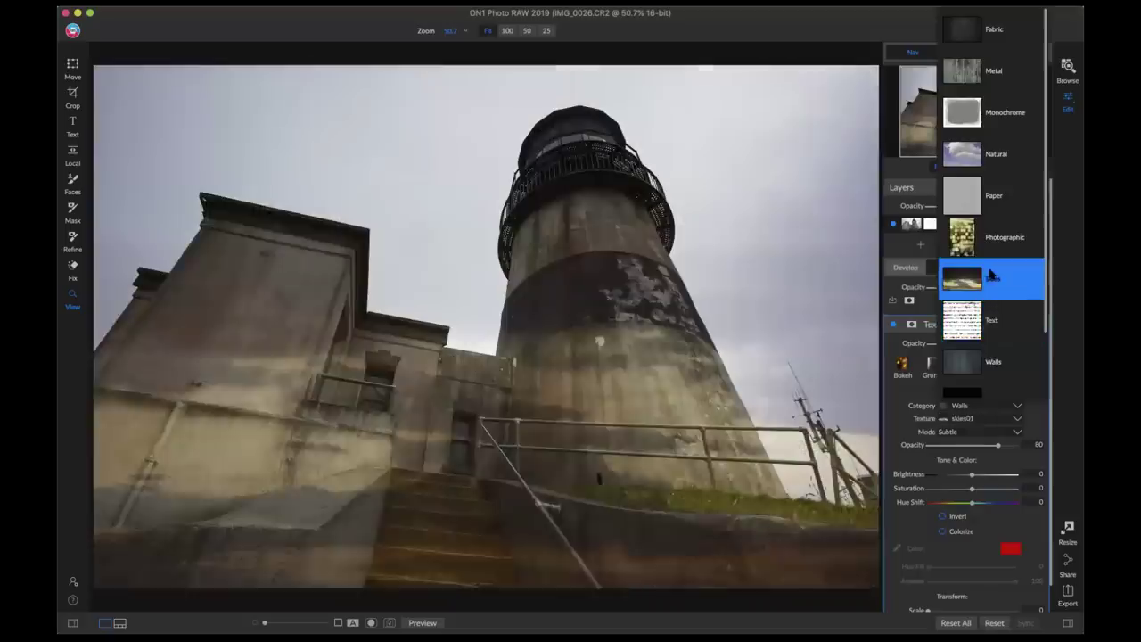
left_click(981, 278)
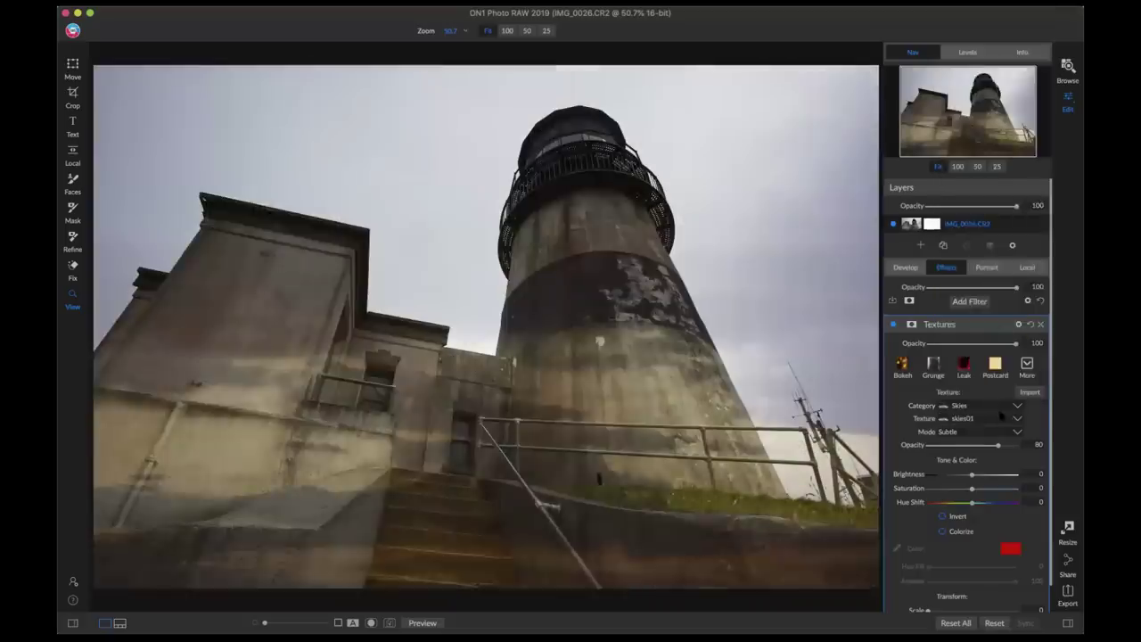
Browse the sky textures and choose Skies47 for the Textures filter.
left_click(996, 418)
scroll(999, 375, "down", 10)
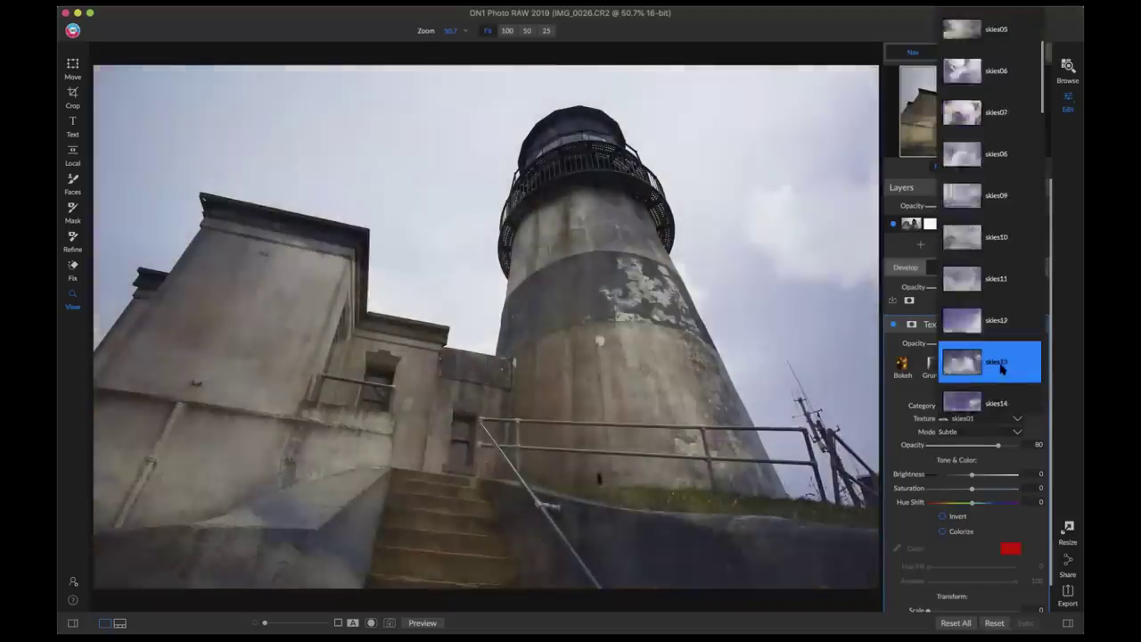
scroll(999, 356, "down", 2)
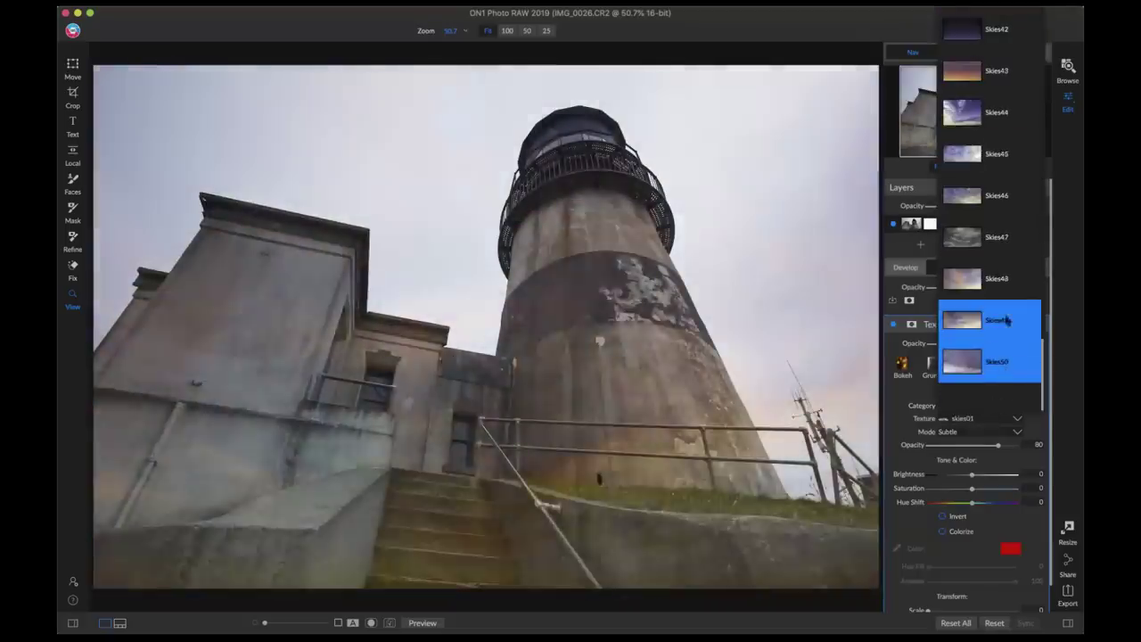
left_click(1006, 246)
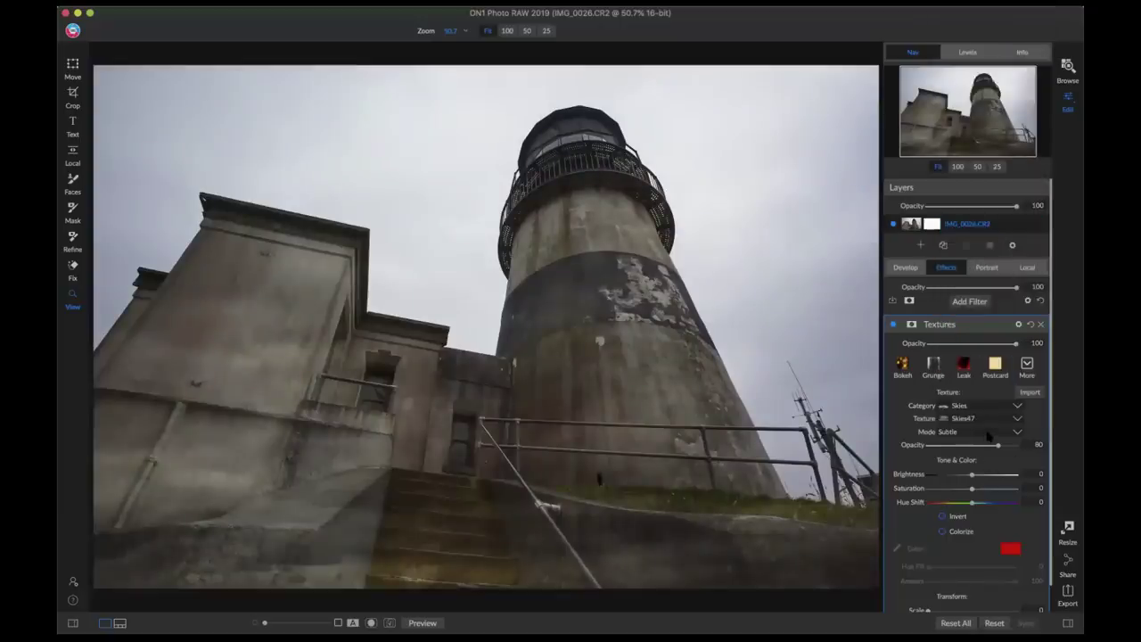
Set the sky texture's blending mode to Darker and its opacity to 100.
left_click(978, 433)
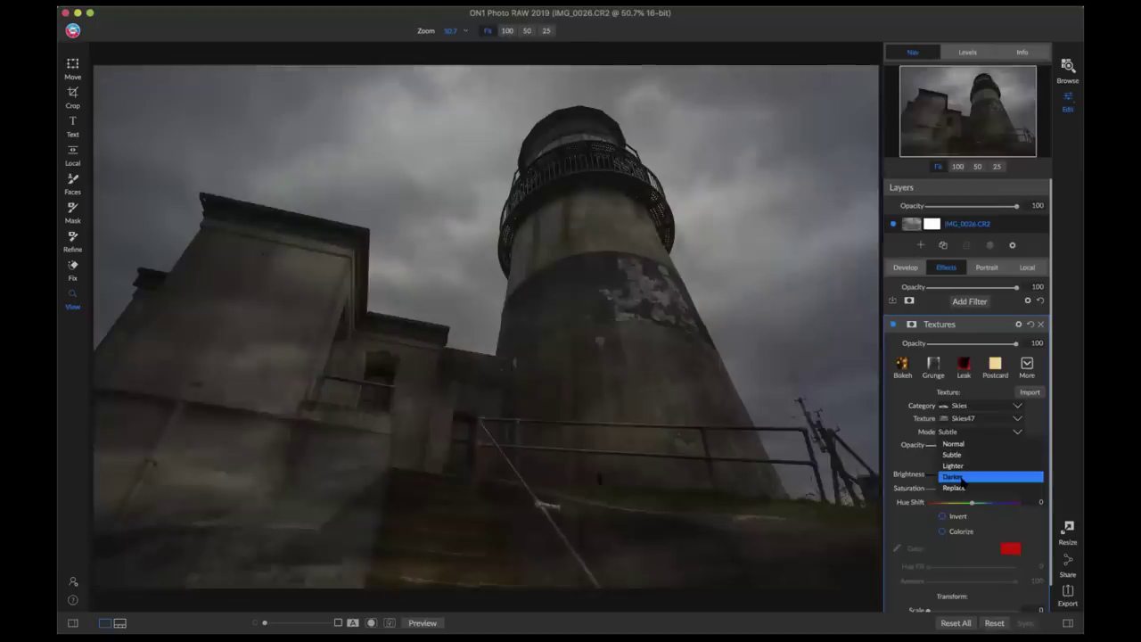
left_click(956, 477)
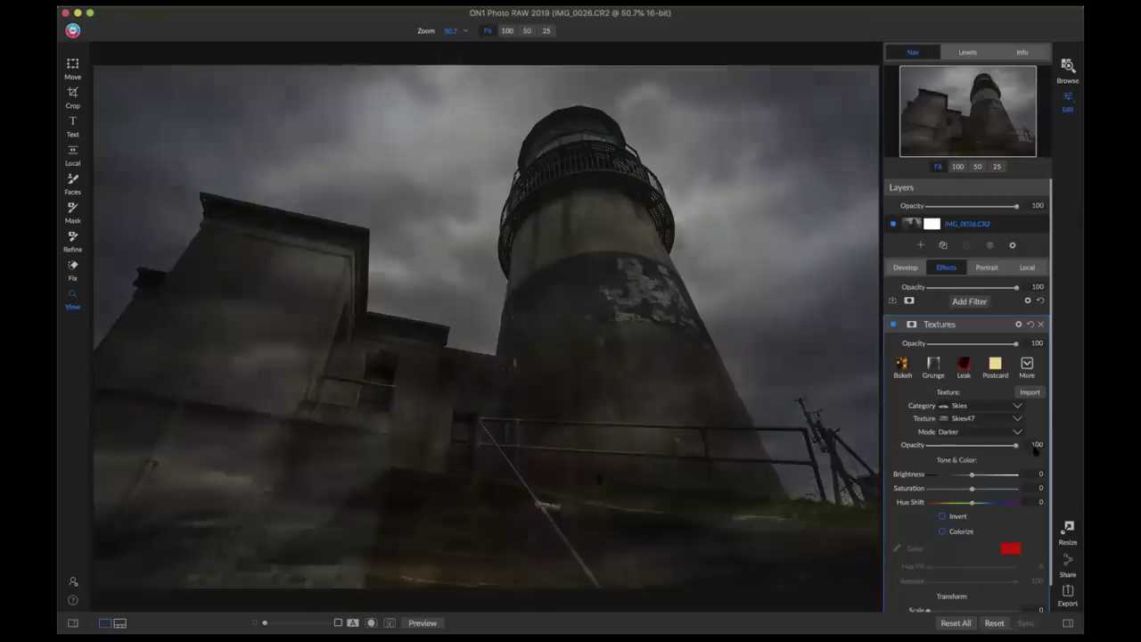
left_click(1034, 446)
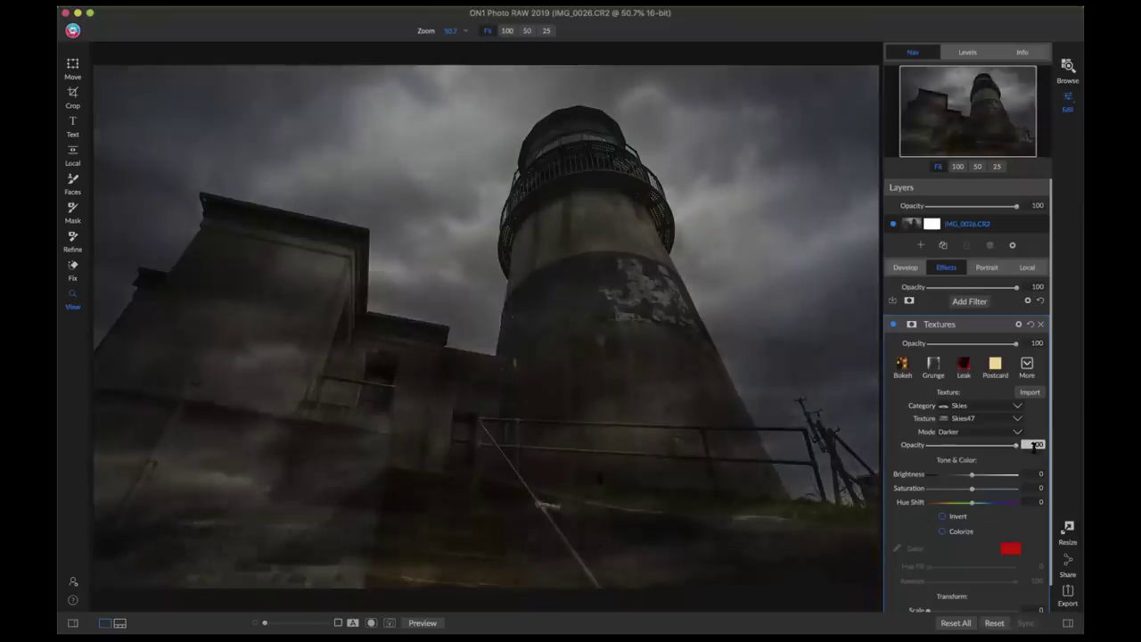
key("Return")
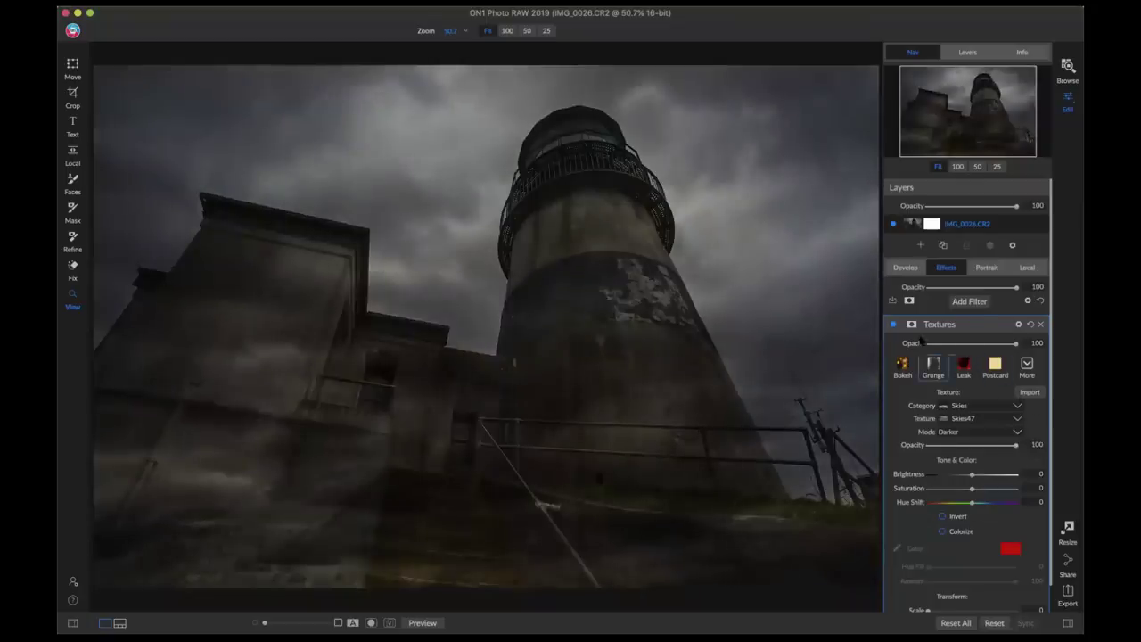
Create a luminosity mask for the Textures filter and raise its levels midpoint in mask view until the buildings are nearly solid black.
left_click(912, 326)
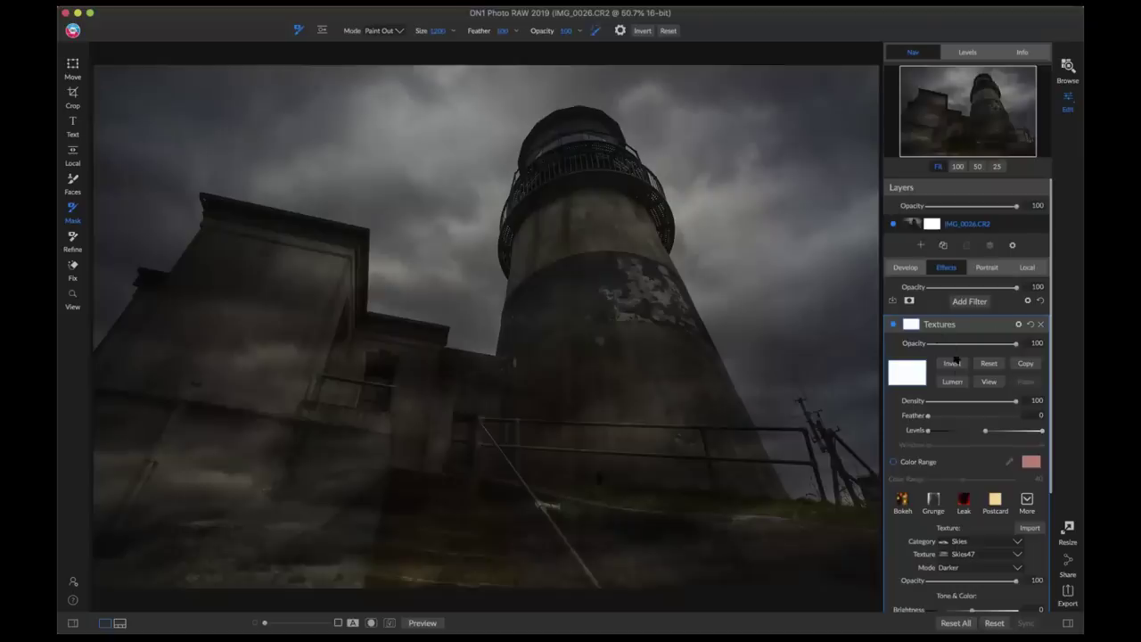
left_click(954, 381)
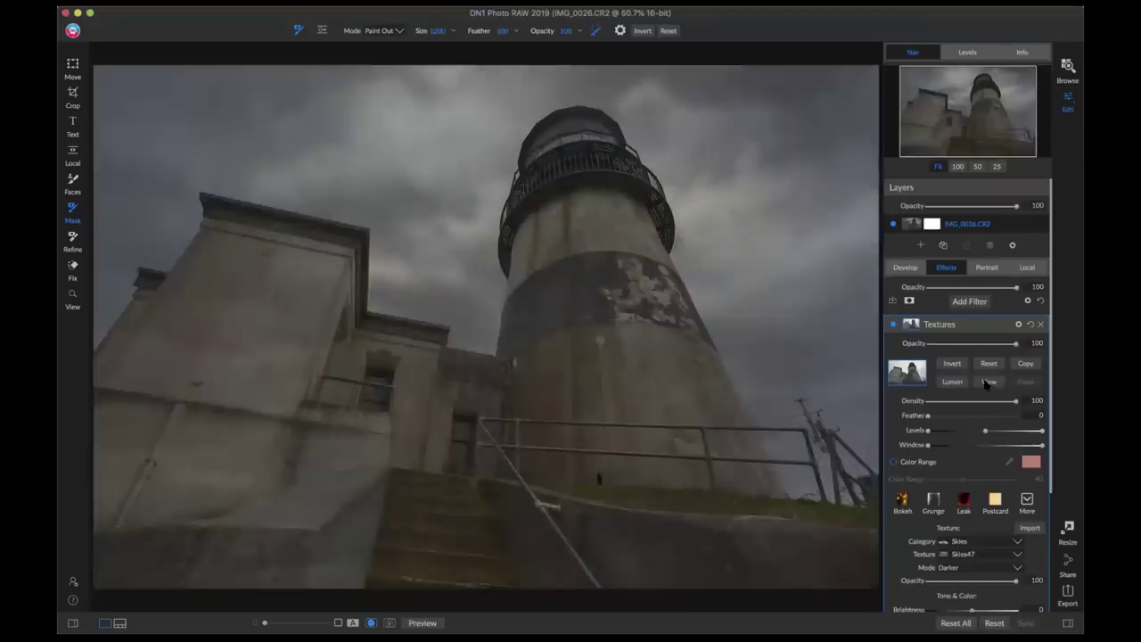
left_click(987, 382)
mouse_move(986, 433)
left_mouse_down()
mouse_move(974, 434)
mouse_move(1021, 435)
mouse_move(990, 434)
mouse_move(1002, 433)
left_mouse_up()
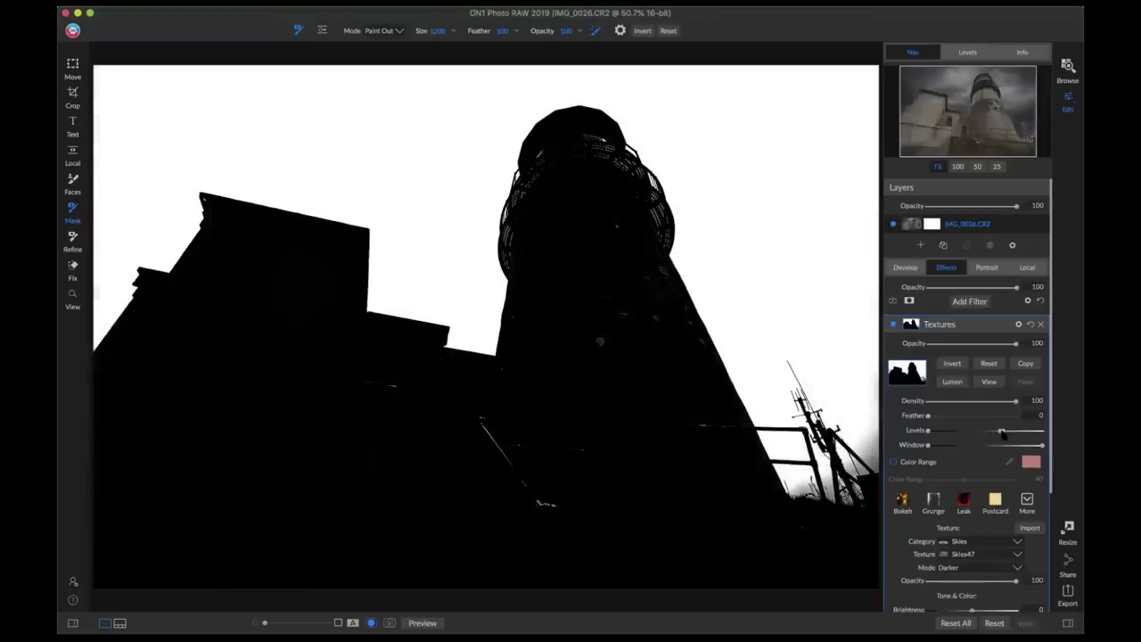
left_click(988, 382)
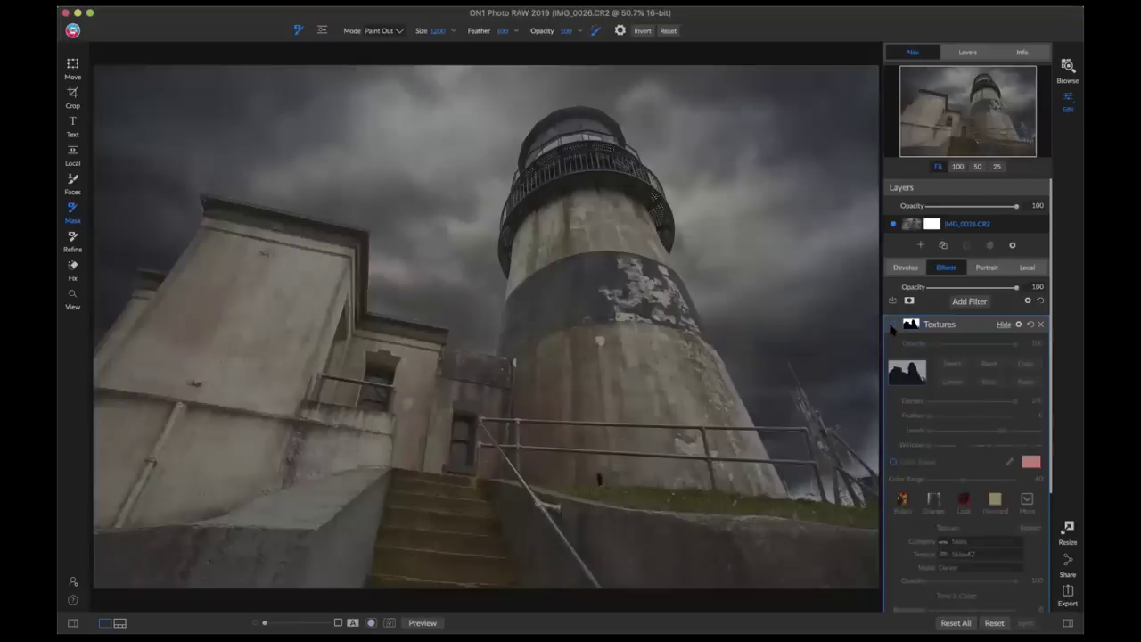
Switch the Textures filter off and on to compare the photo with and without the new sky.
left_click(893, 326)
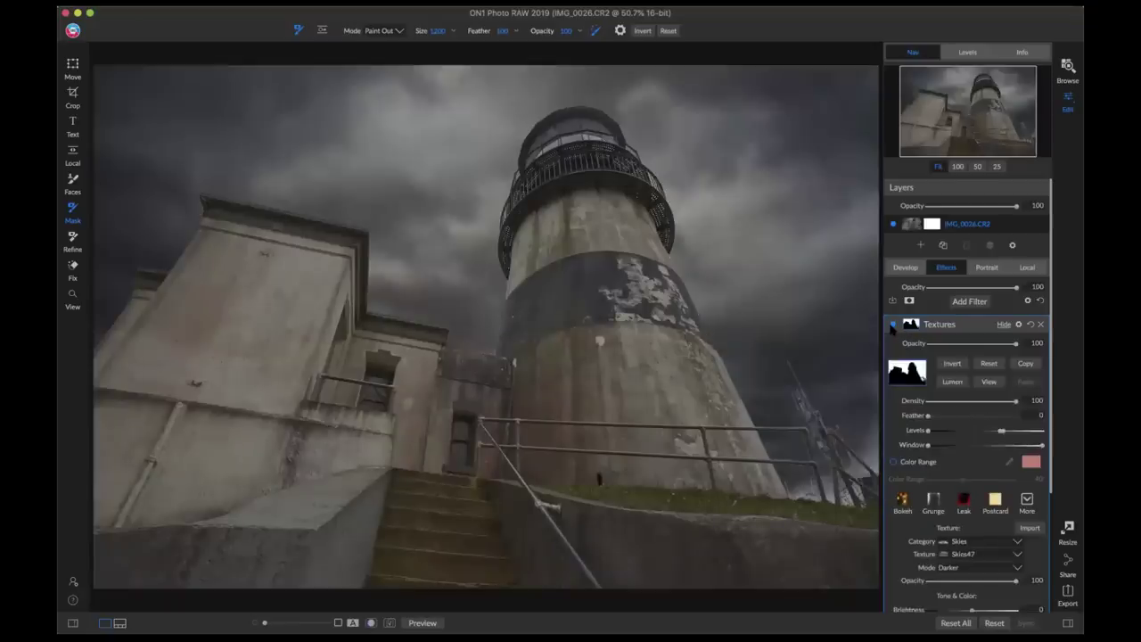
left_click(892, 326)
left_click(892, 326)
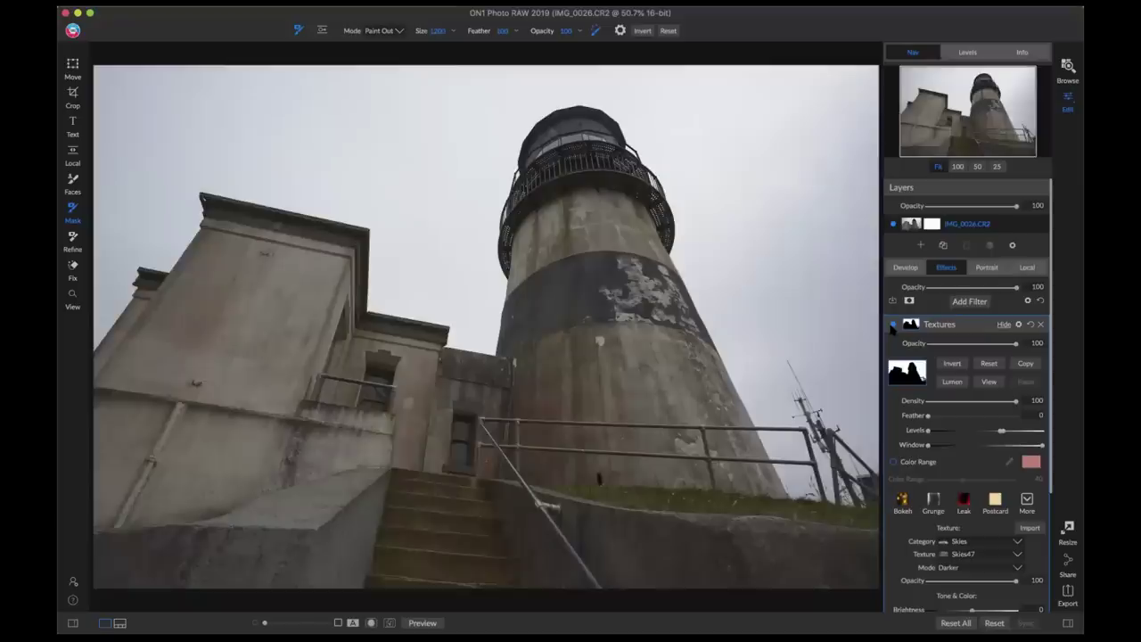
Refine the Textures mask edges around the railing and antenna with the Chisel brush at amount 13, and check the mask view.
left_click(73, 238)
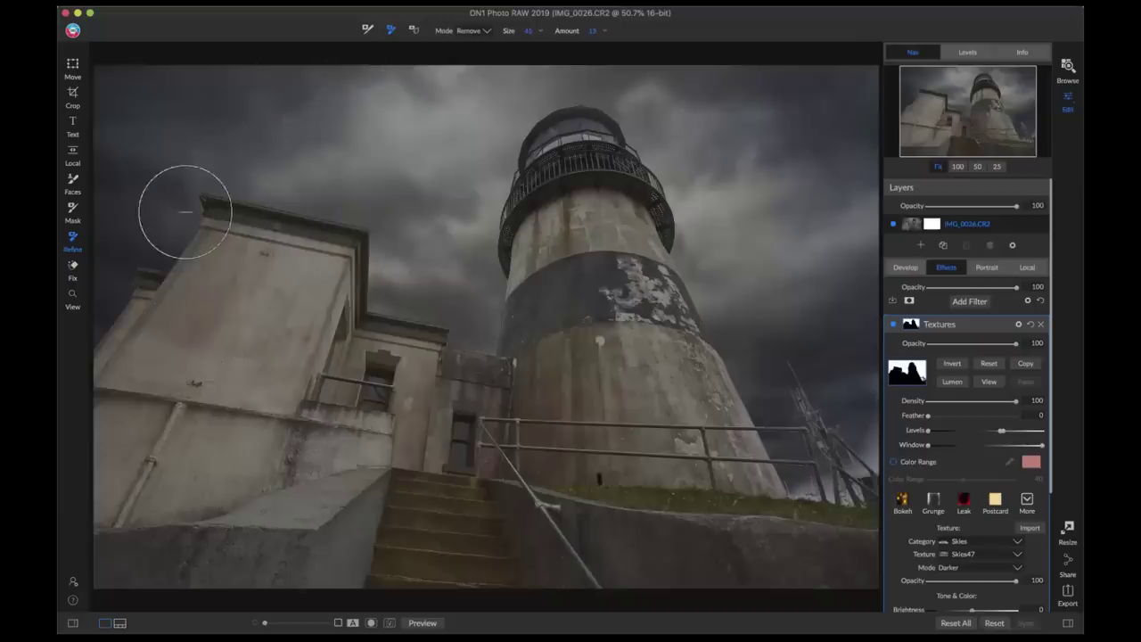
key("alt")
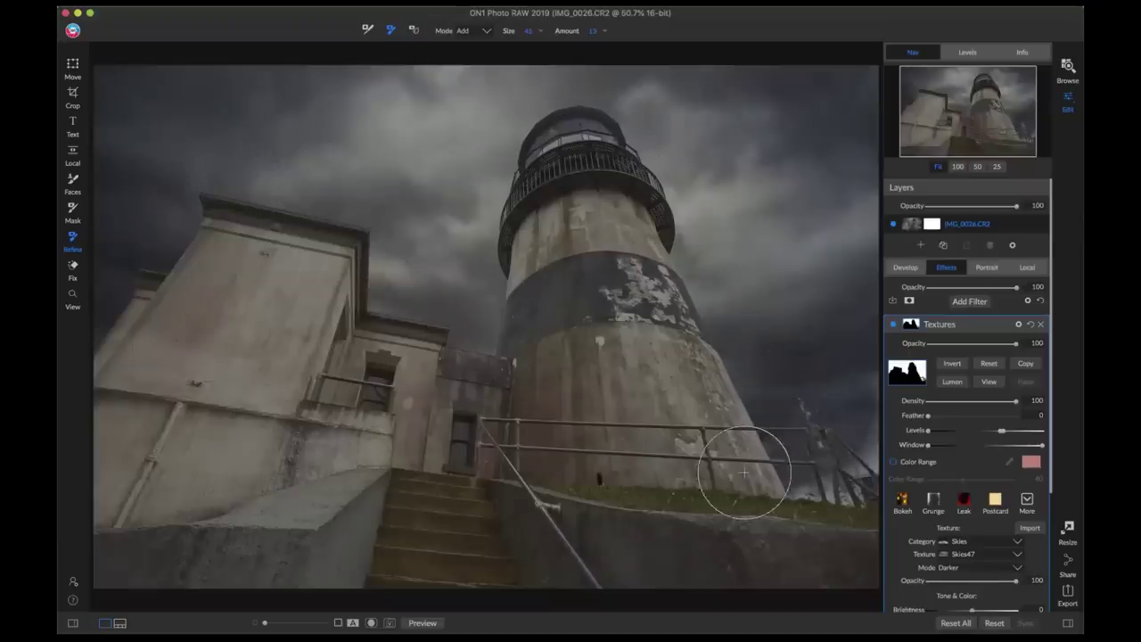
key("alt")
left_click(985, 383)
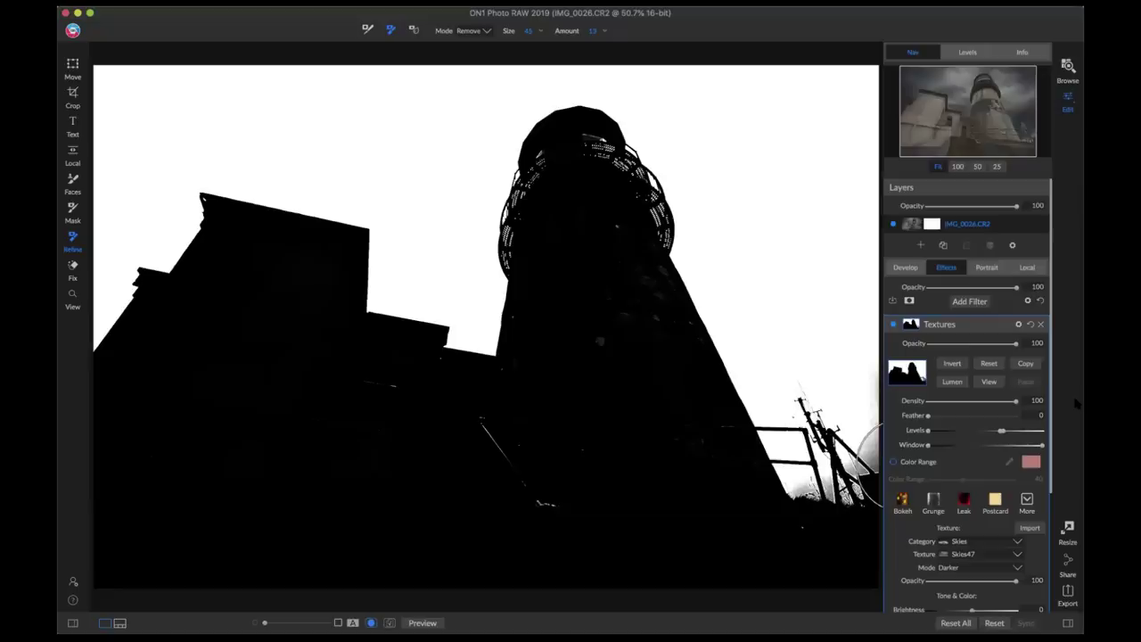
left_click(999, 381)
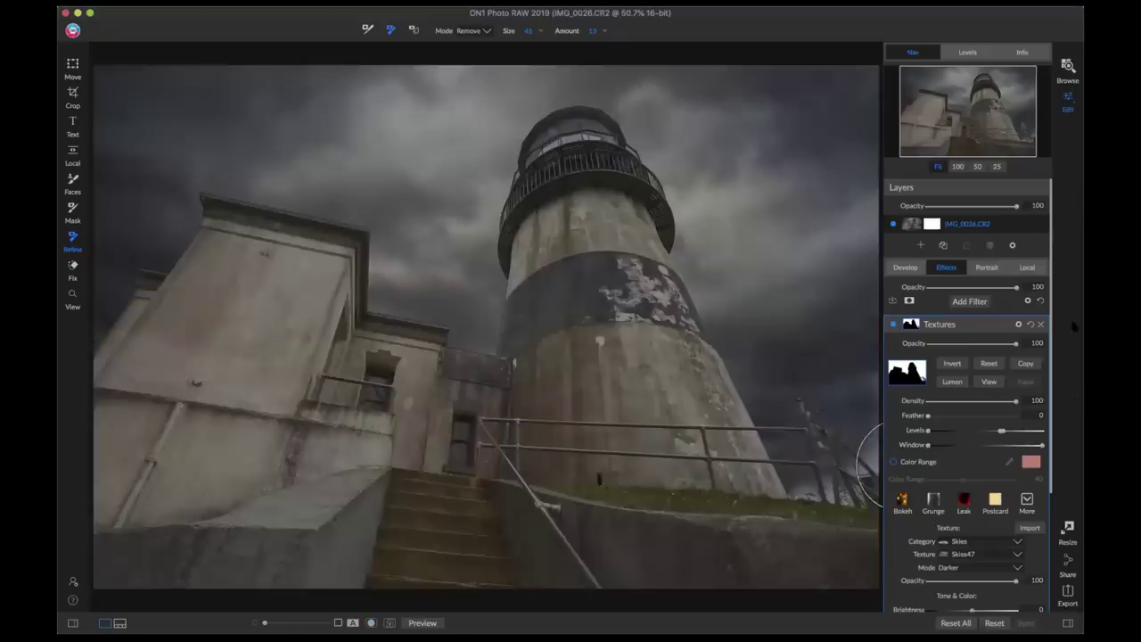